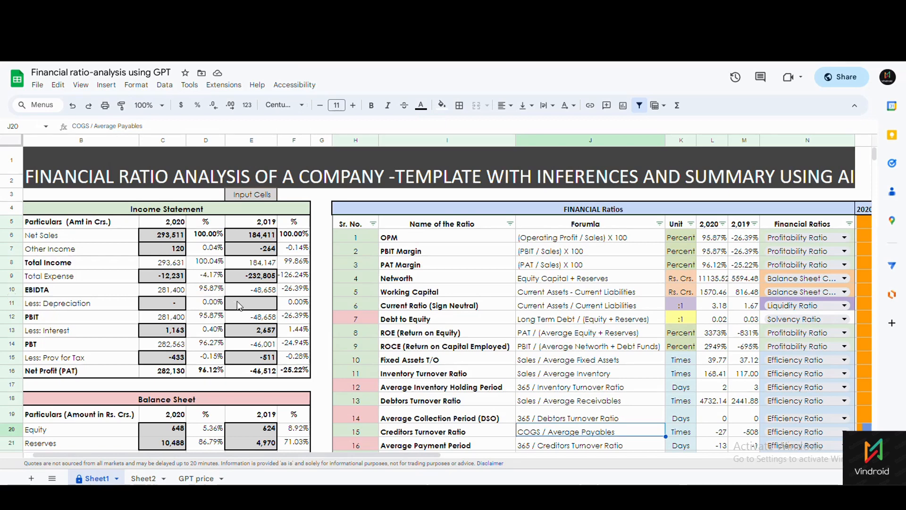
Scroll right to the ratio category legend and select its five labels S5:S9.
scroll(238, 304, "down", 1)
scroll(238, 305, "up", 1)
left_click_drag(173, 456, 596, 477)
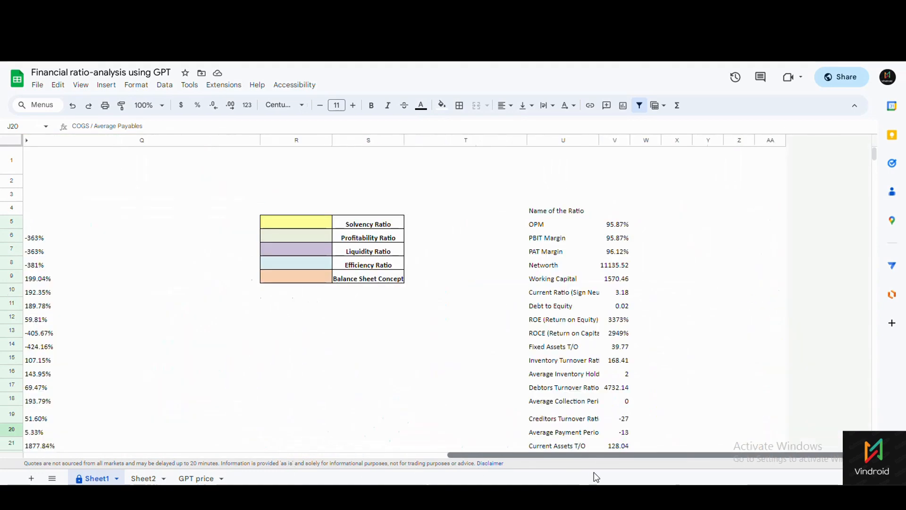
left_click_drag(366, 227, 368, 280)
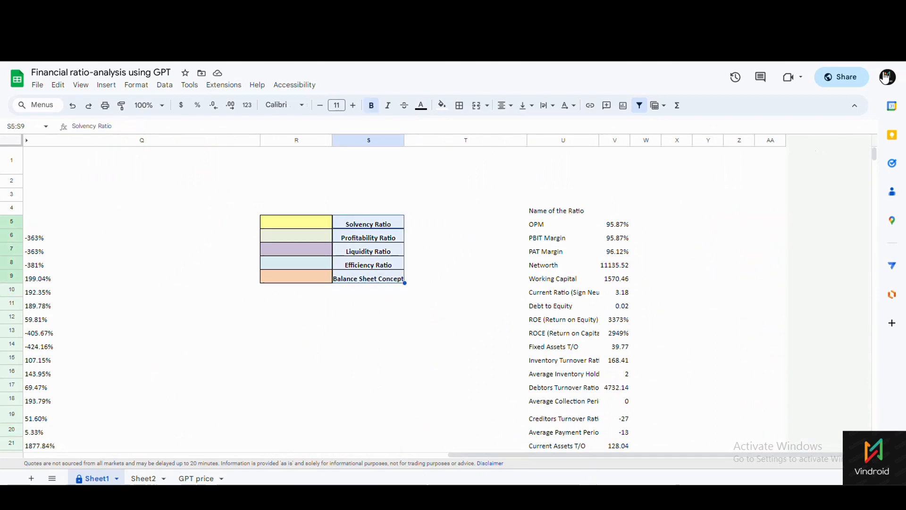
Zoom the browser page to 110% and reselect the legend's category labels.
left_click(897, 34)
left_click(862, 152)
left_click(861, 152)
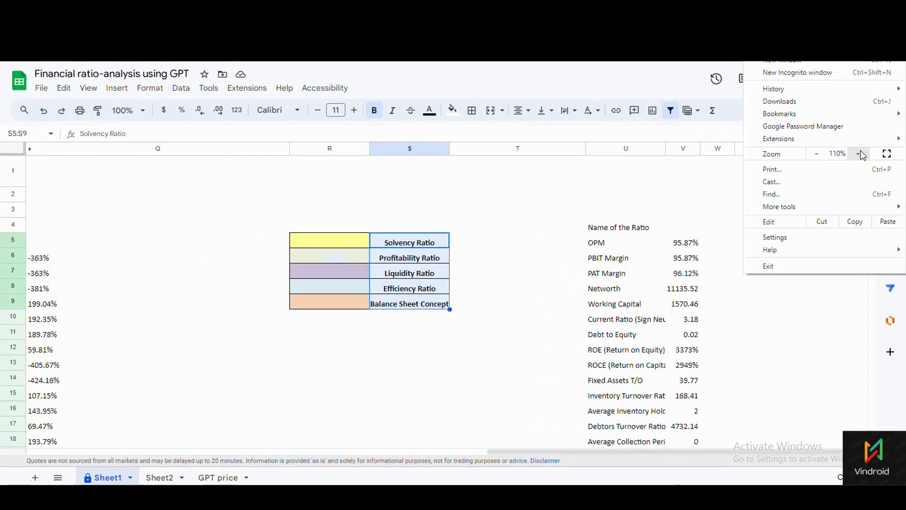
left_click(488, 381)
left_click_drag(449, 254, 451, 335)
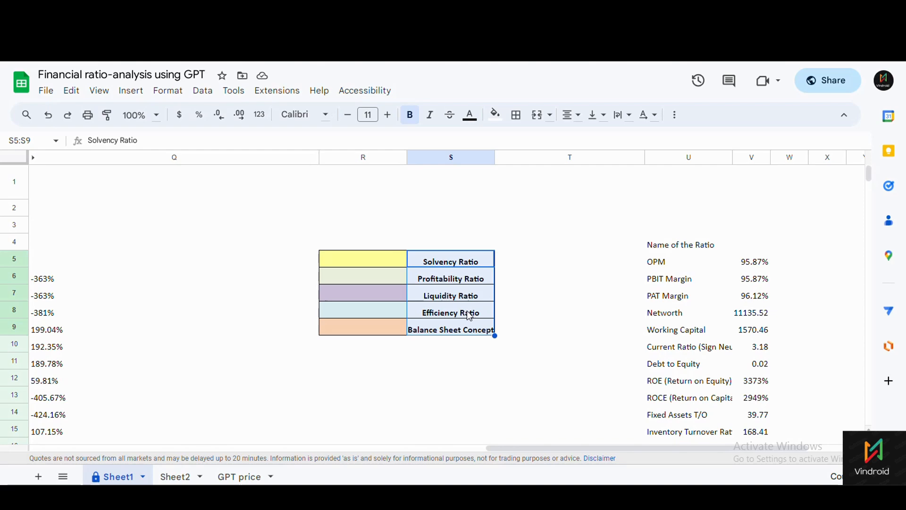
left_click_drag(518, 448, 47, 449)
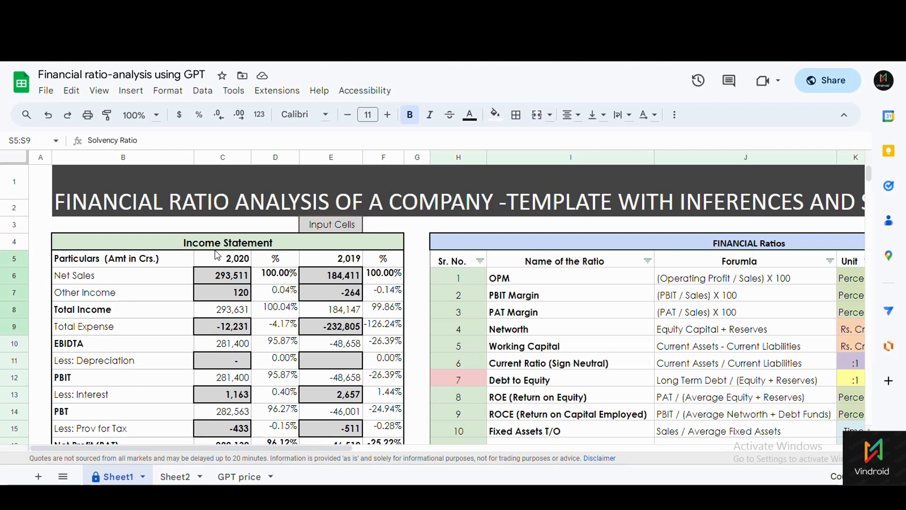
scroll(214, 250, "down", 1)
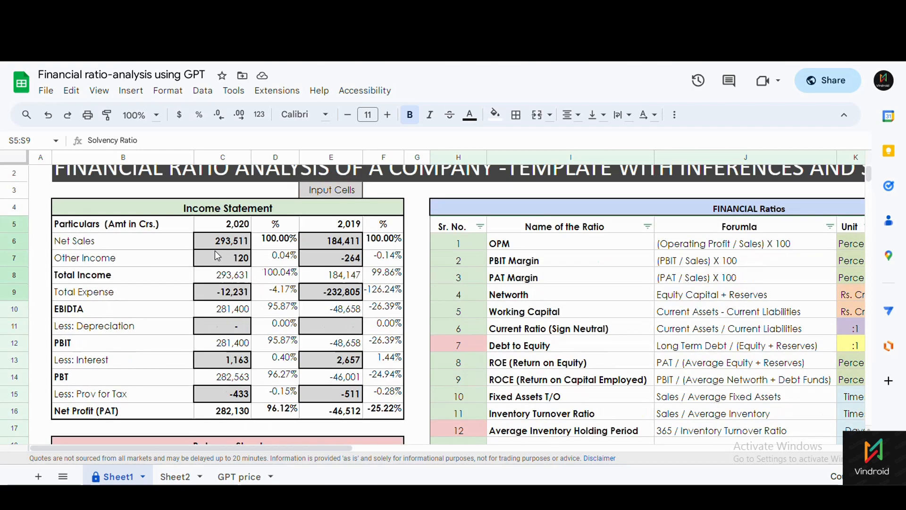
scroll(214, 251, "down", 7)
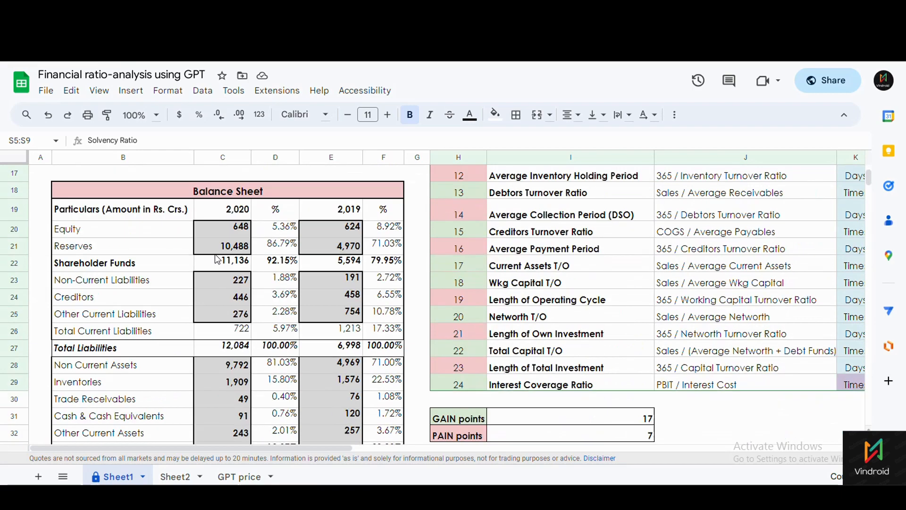
scroll(216, 259, "down", 5)
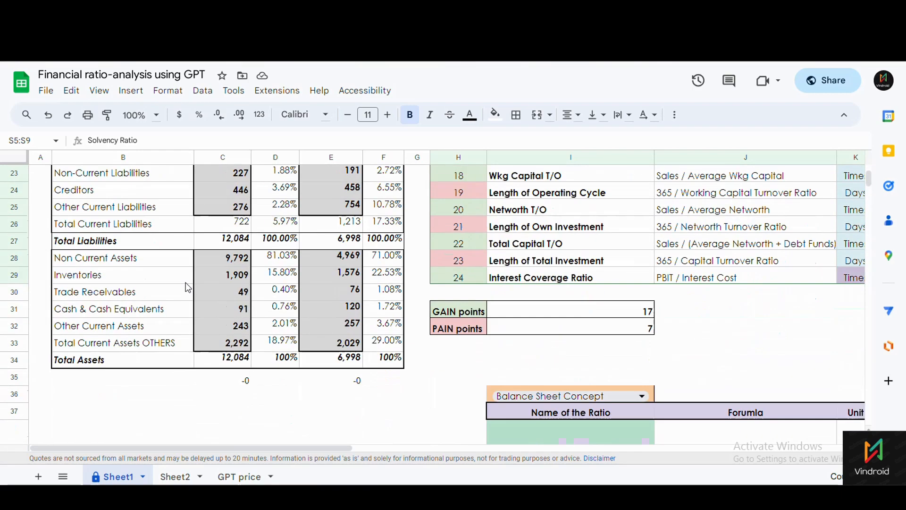
left_click(99, 311)
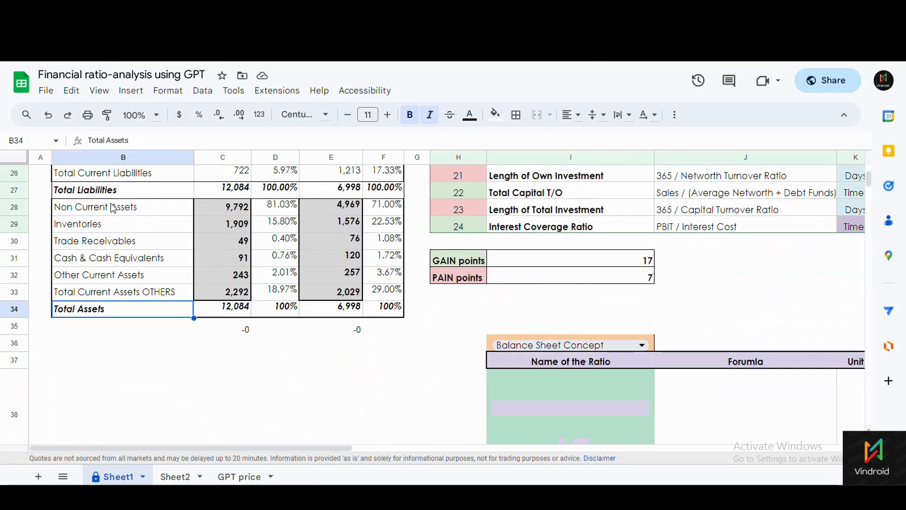
left_click(109, 194)
scroll(236, 271, "up", 12)
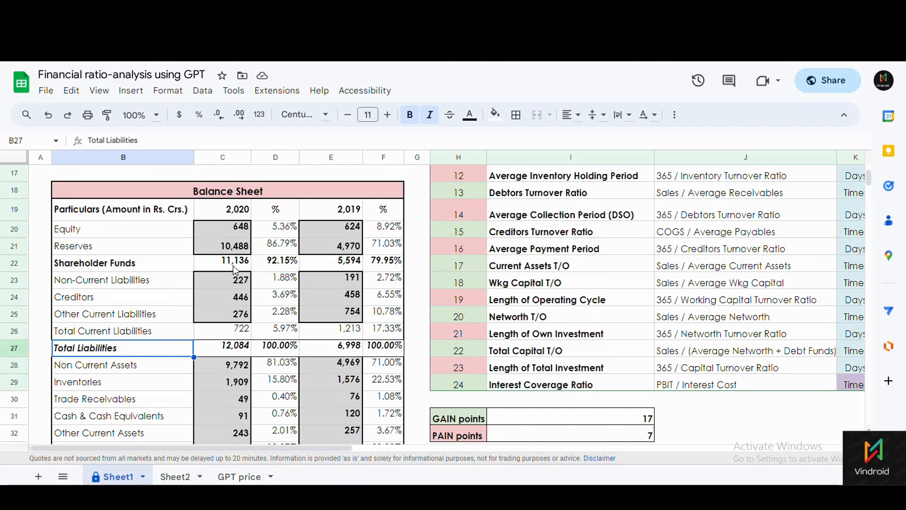
scroll(226, 265, "down", 6)
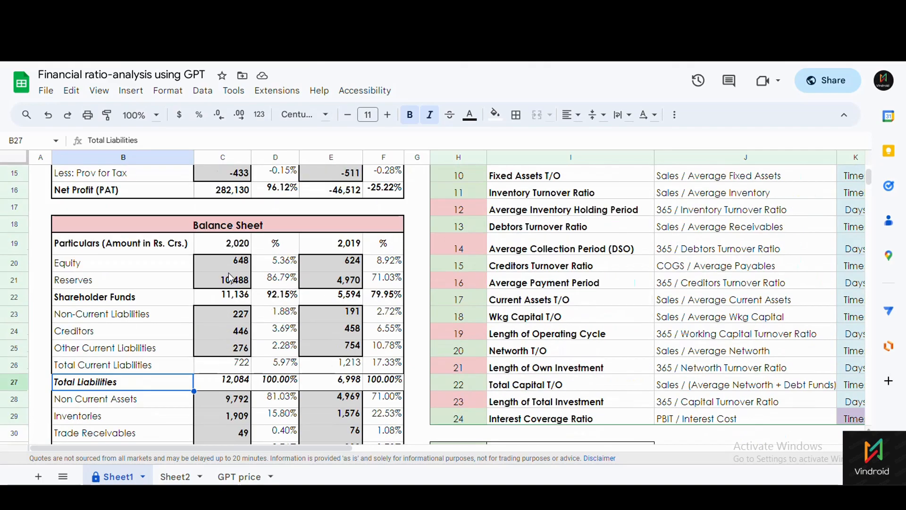
scroll(199, 252, "up", 7)
scroll(239, 300, "down", 1)
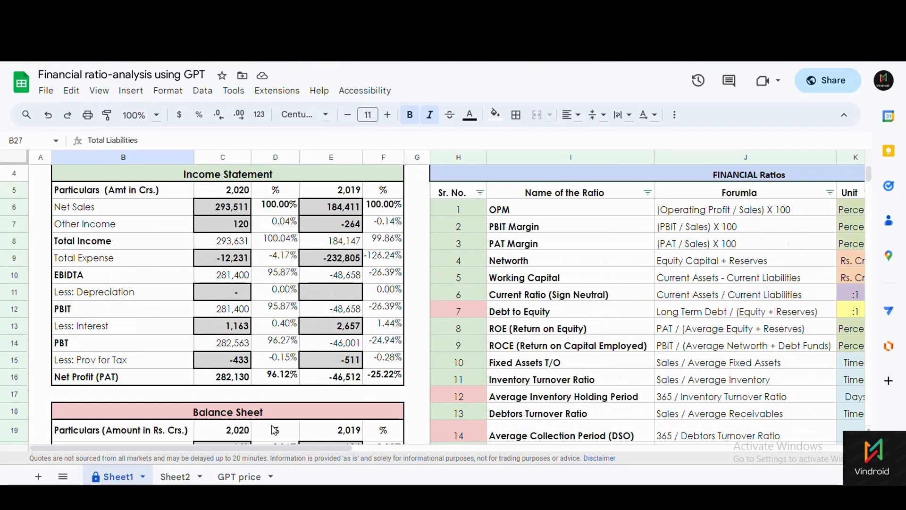
left_click_drag(305, 451, 513, 449)
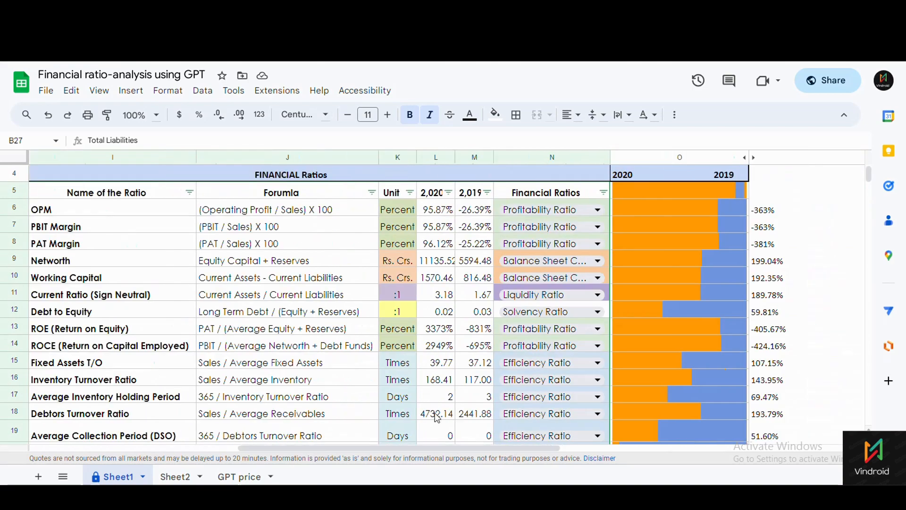
scroll(270, 314, "down", 2)
scroll(270, 313, "up", 2)
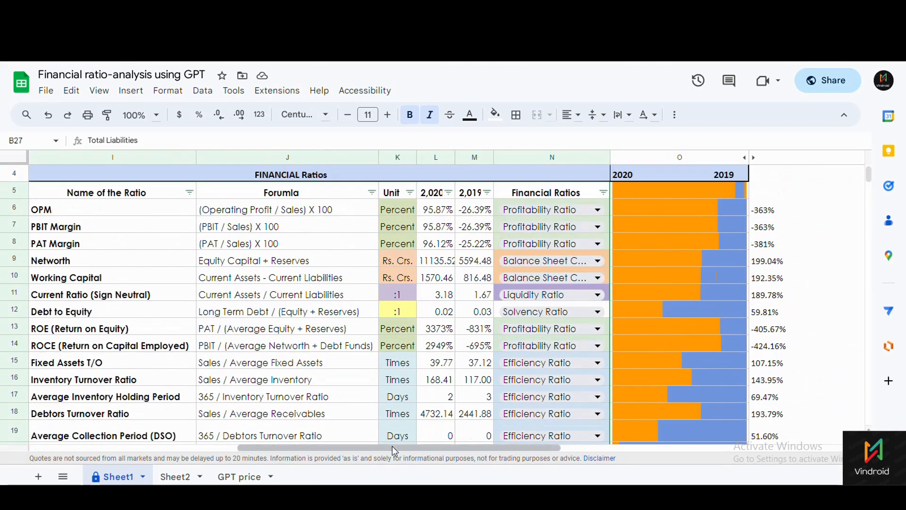
left_click_drag(392, 446, 304, 450)
scroll(271, 299, "down", 5)
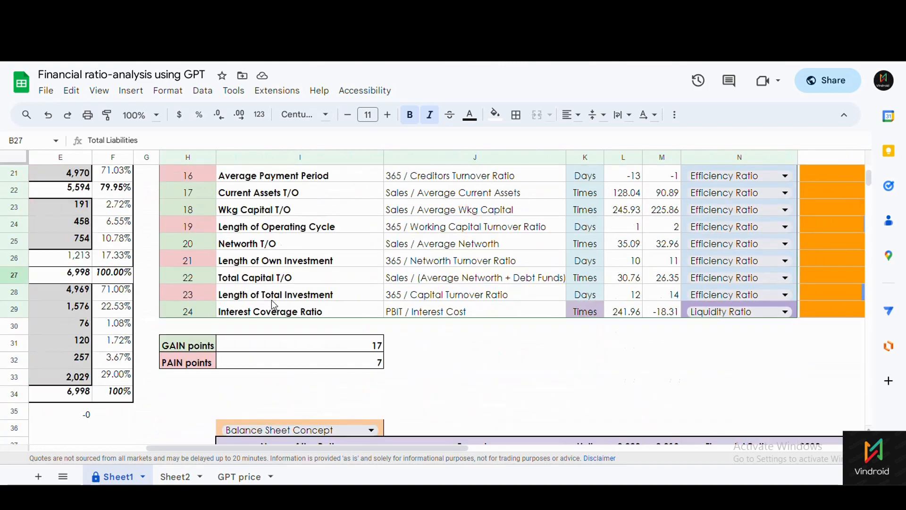
scroll(271, 300, "up", 6)
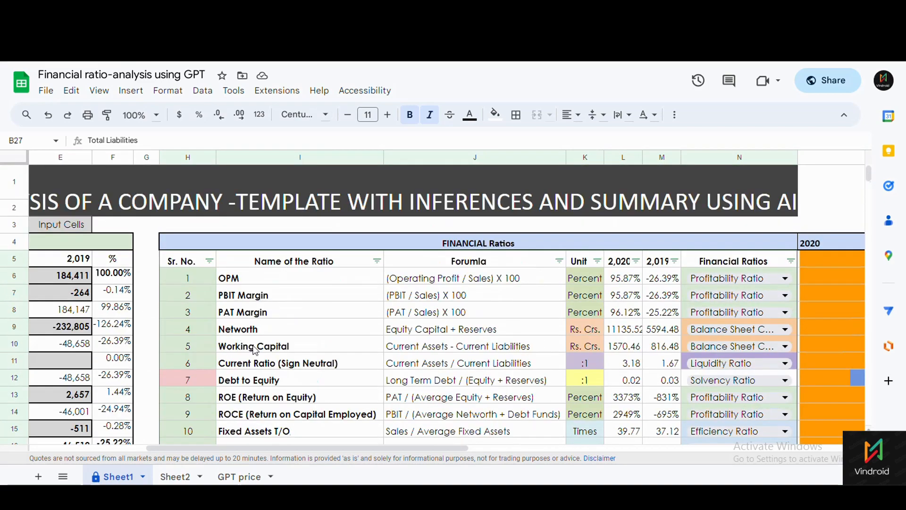
left_click_drag(330, 447, 637, 444)
left_click_drag(581, 264, 586, 329)
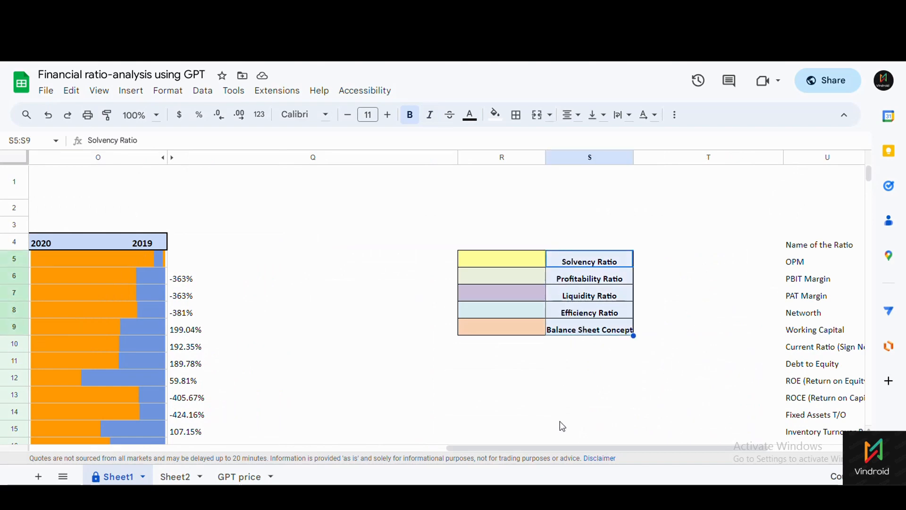
Highlight the Networth, Working Capital, Interest Coverage and Current Ratio names in column I.
left_click_drag(549, 449, 270, 425)
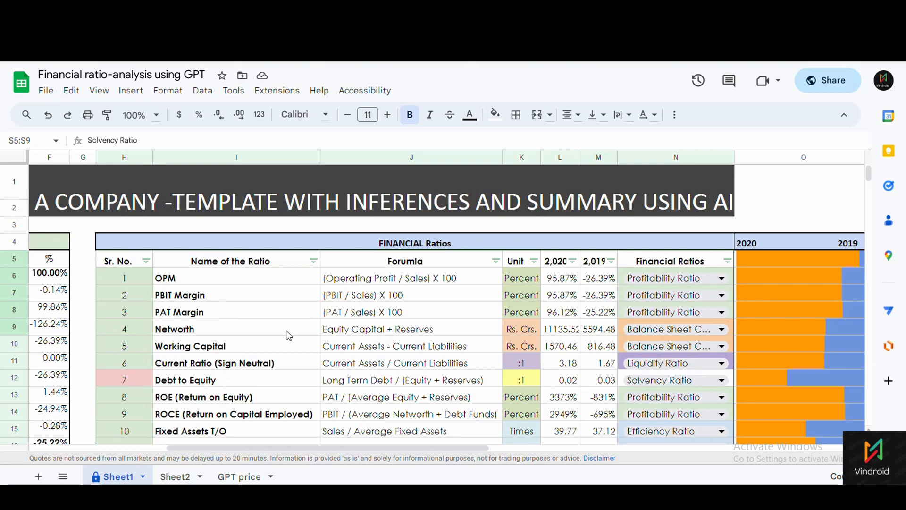
left_click_drag(287, 331, 269, 352)
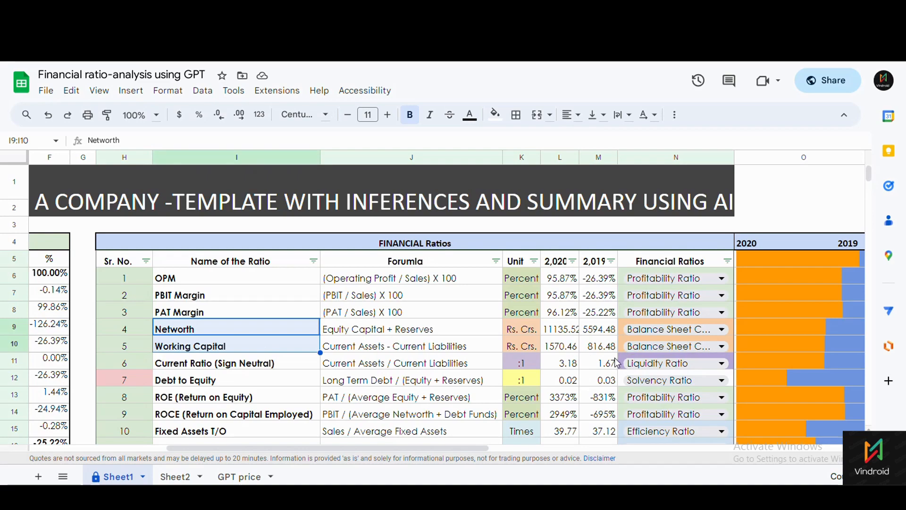
scroll(619, 364, "down", 6)
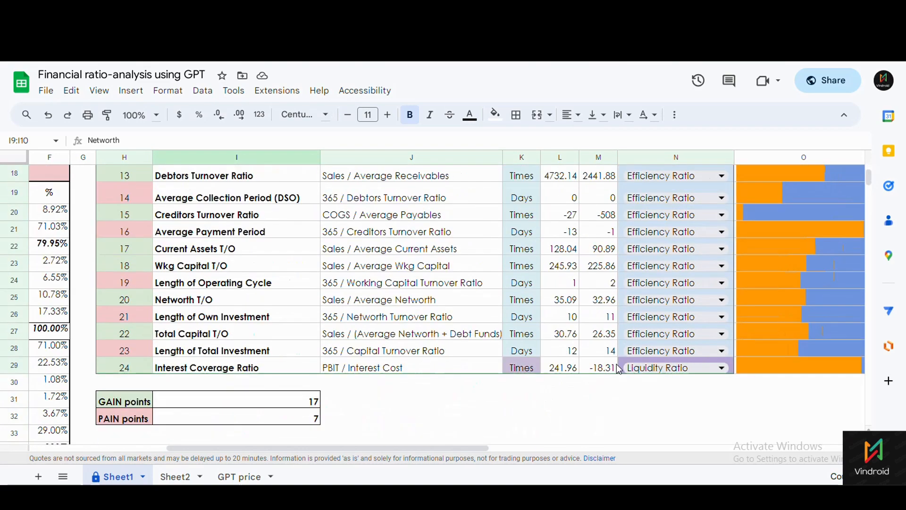
left_click(228, 368)
scroll(513, 357, "up", 3)
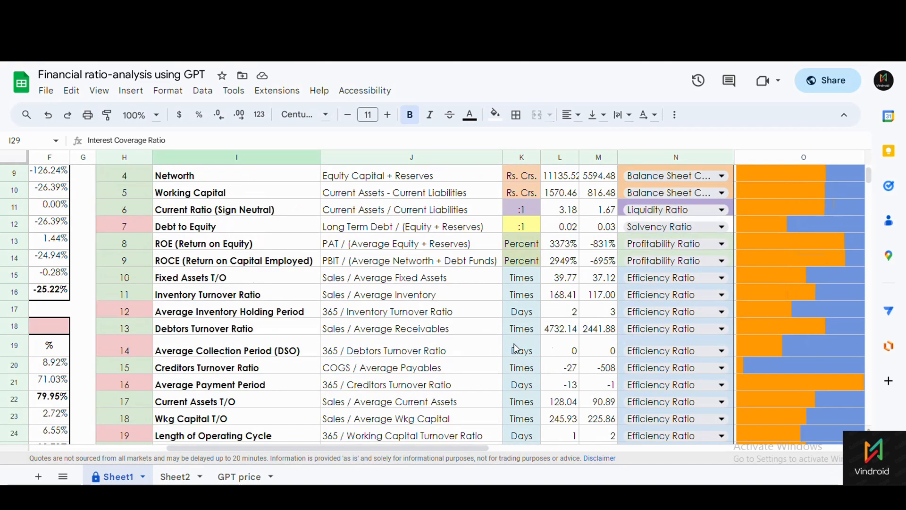
left_click(214, 210)
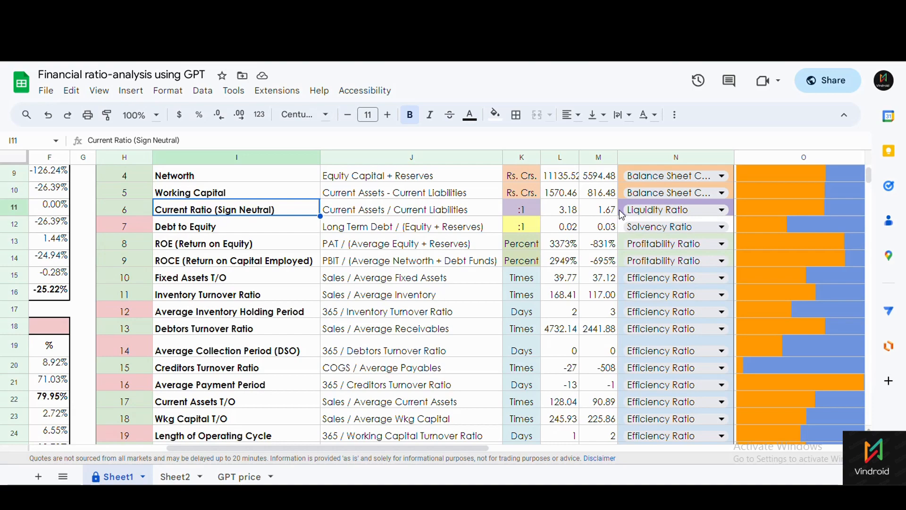
Scroll back left to column B to show the Income Statement and Financial Ratios tables.
scroll(396, 278, "down", 3)
scroll(395, 278, "up", 4)
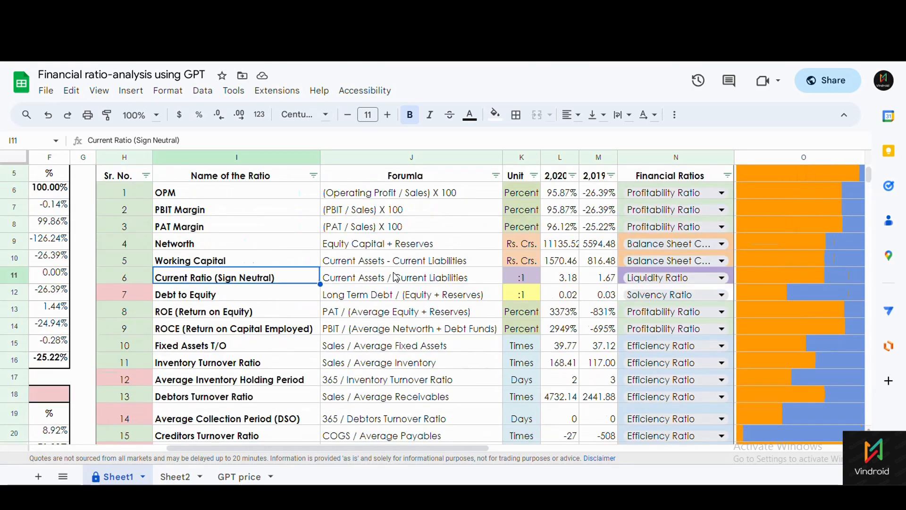
scroll(396, 277, "down", 2)
scroll(396, 284, "up", 2)
left_click_drag(424, 447, 700, 439)
scroll(602, 324, "up", 2)
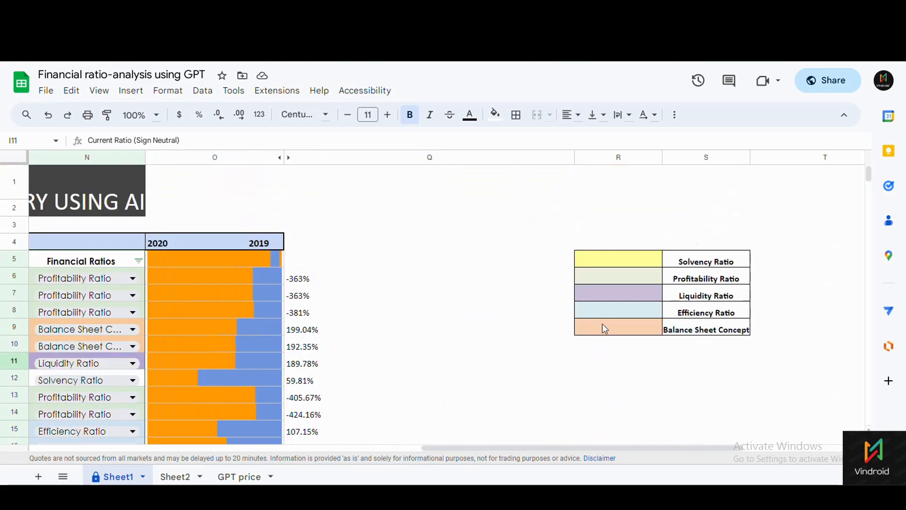
scroll(603, 324, "down", 2)
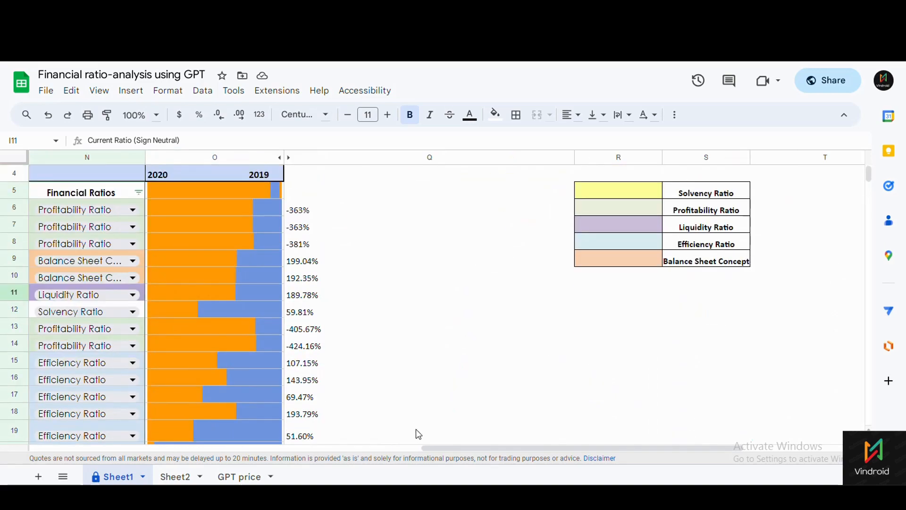
left_click_drag(440, 447, 95, 307)
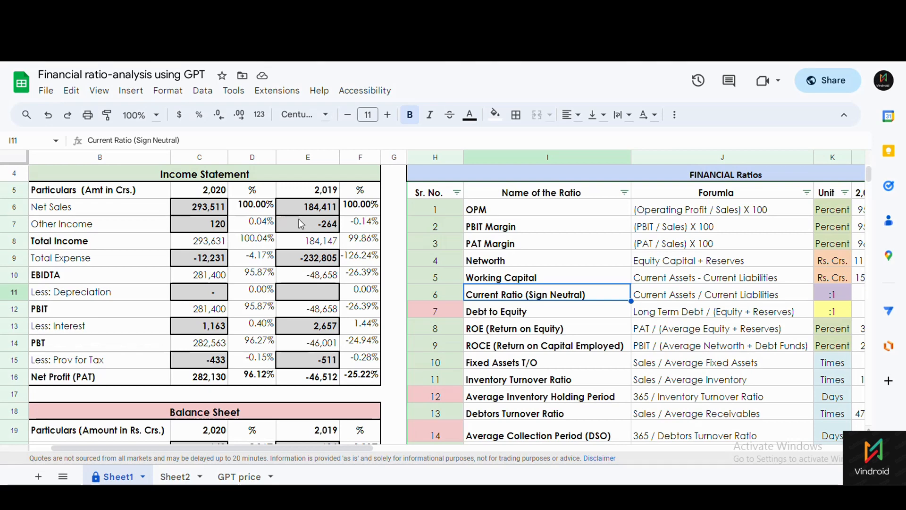
left_click(196, 220)
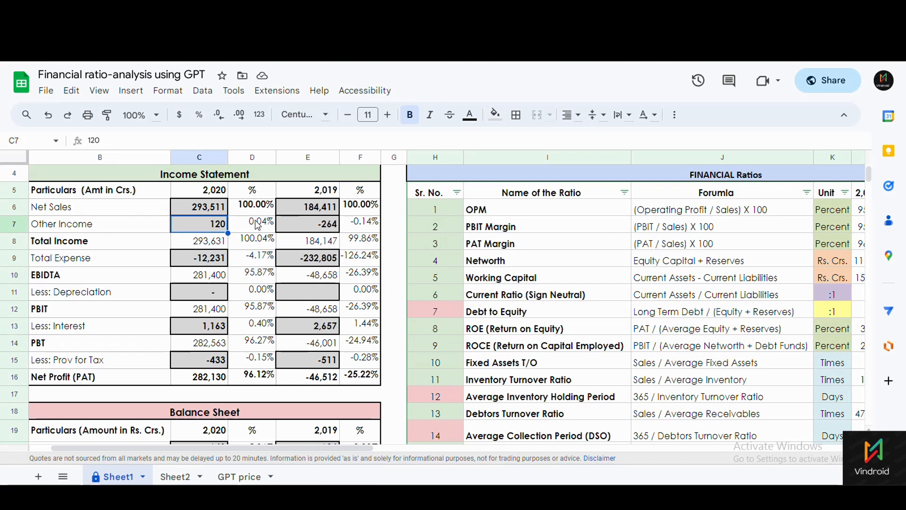
left_click_drag(257, 208, 261, 384)
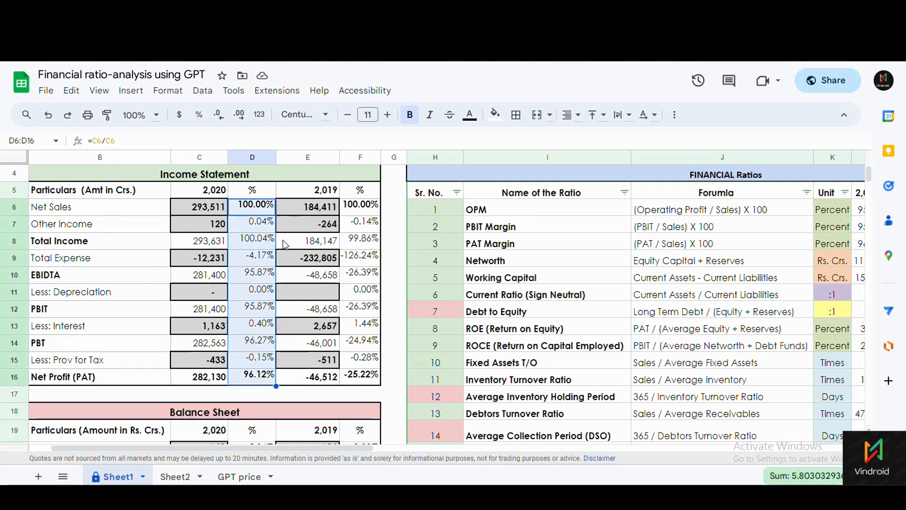
left_click(291, 246)
scroll(264, 264, "down", 7)
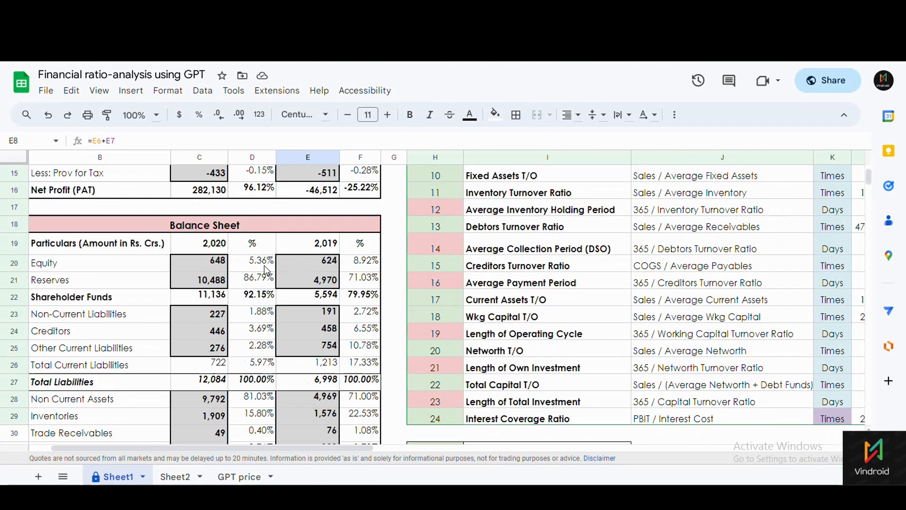
scroll(267, 275, "up", 4)
scroll(459, 300, "down", 5)
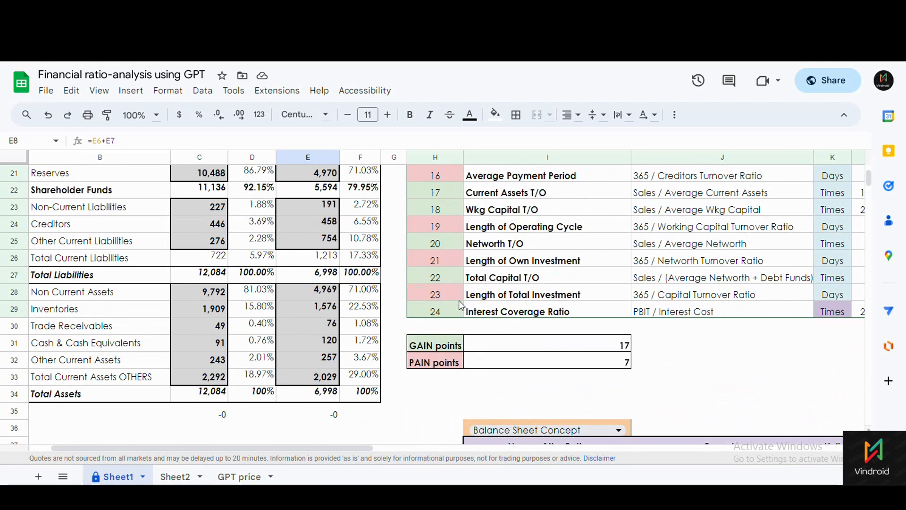
left_click_drag(486, 263, 489, 278)
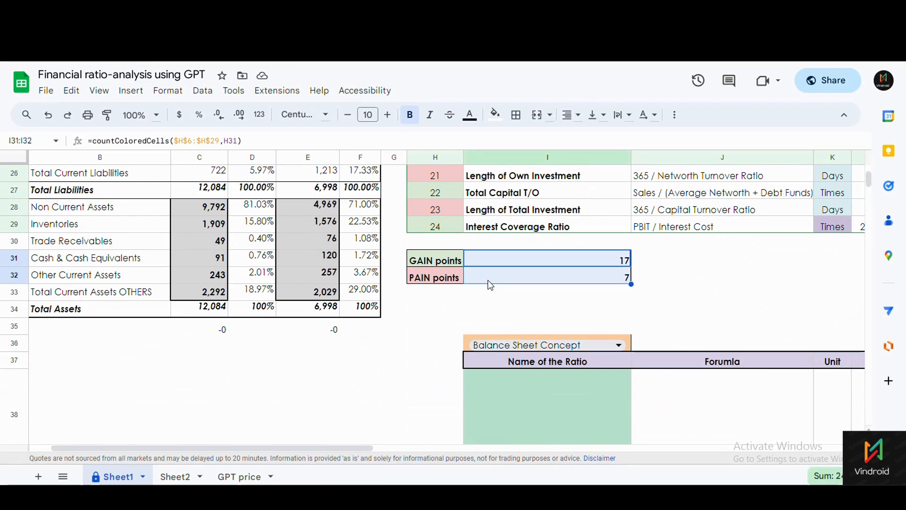
scroll(460, 282, "up", 9)
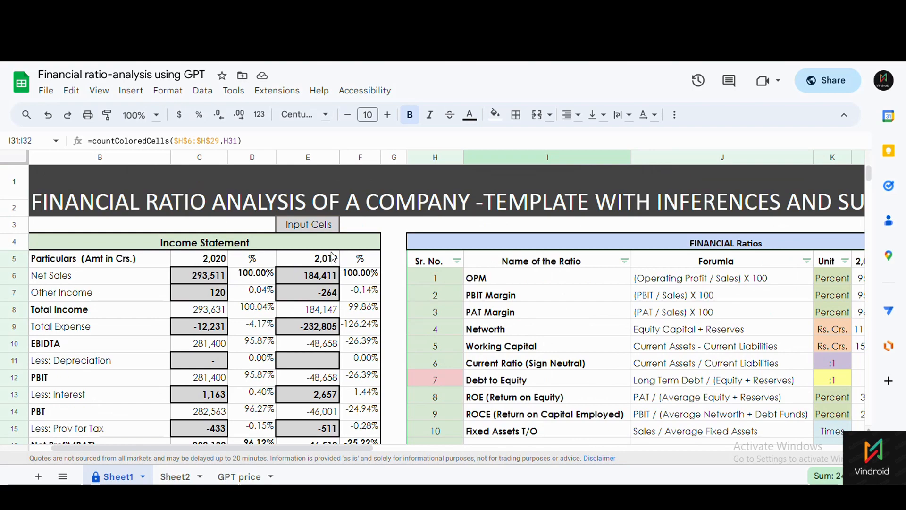
scroll(332, 257, "down", 7)
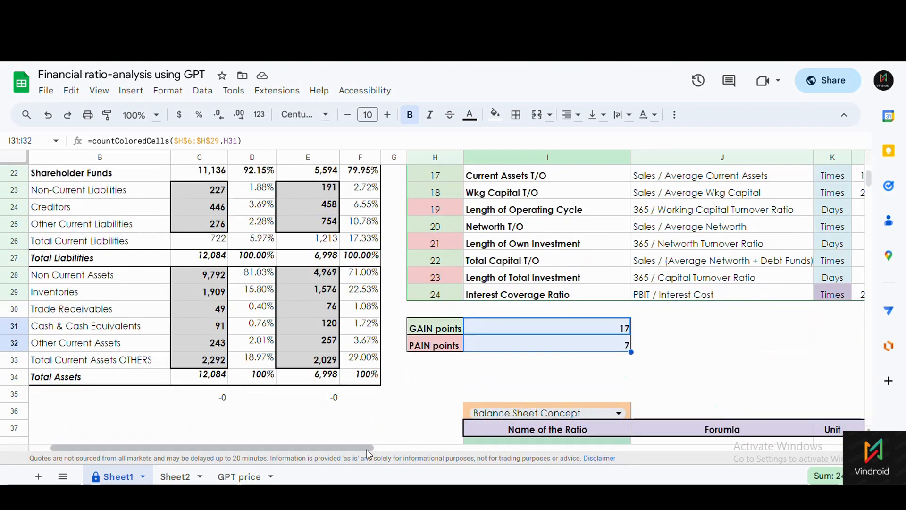
left_click_drag(367, 449, 432, 449)
scroll(402, 306, "up", 5)
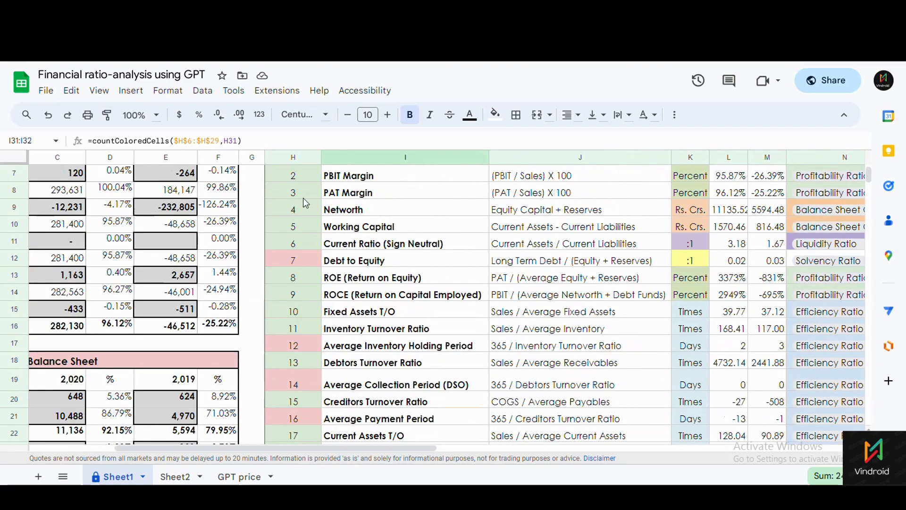
left_click_drag(303, 197, 302, 227)
scroll(322, 246, "up", 3)
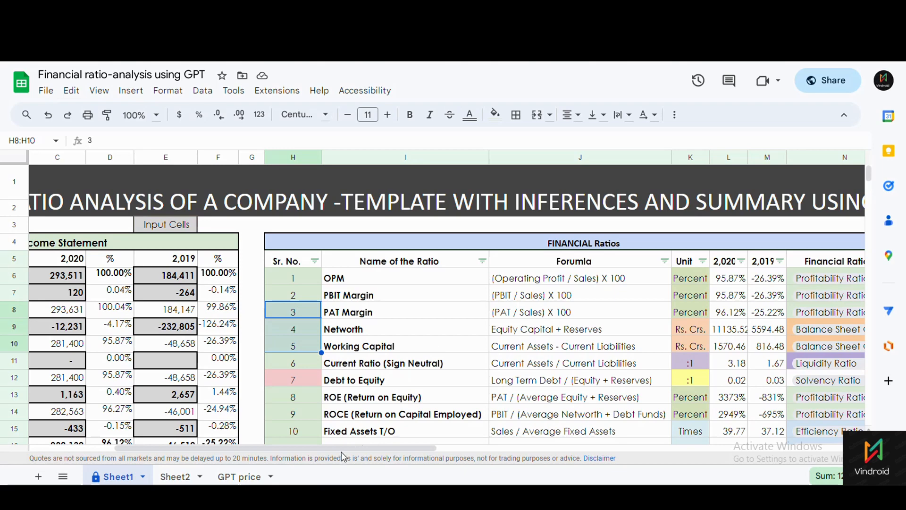
left_click_drag(345, 450, 418, 449)
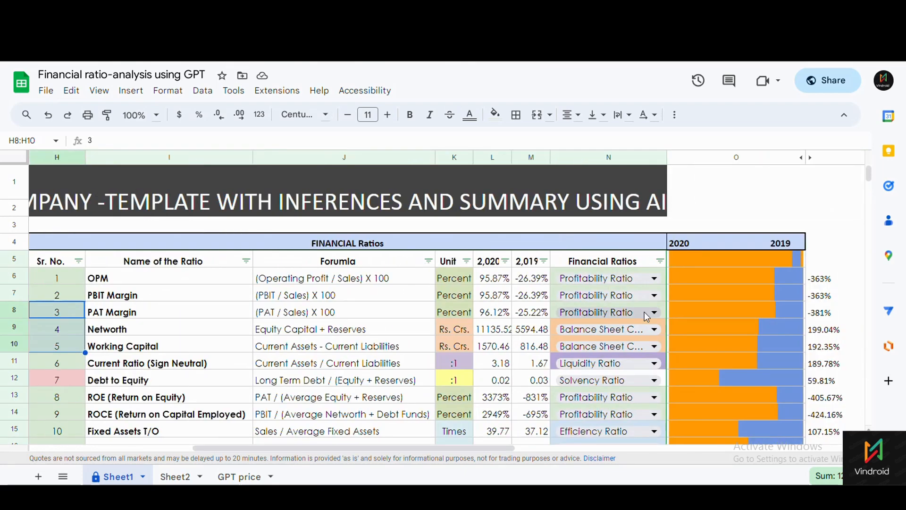
left_click_drag(690, 261, 692, 330)
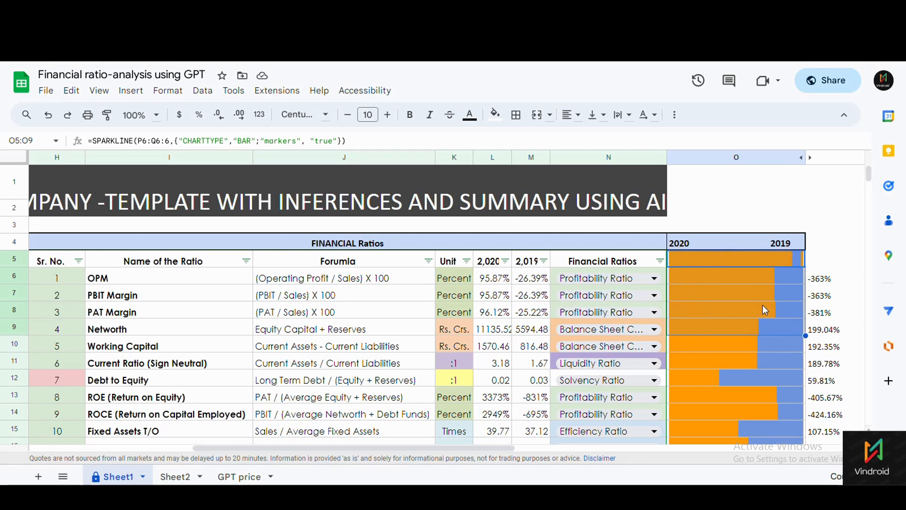
scroll(758, 307, "down", 1)
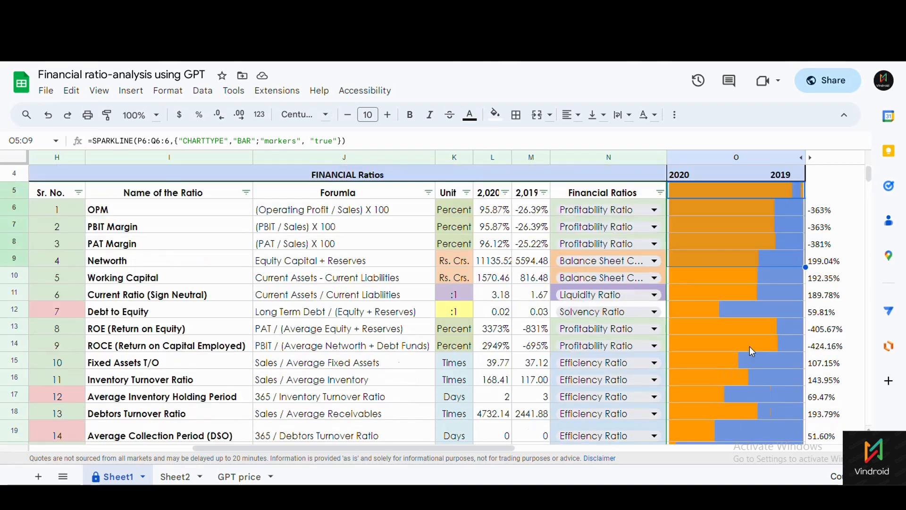
left_click(705, 312)
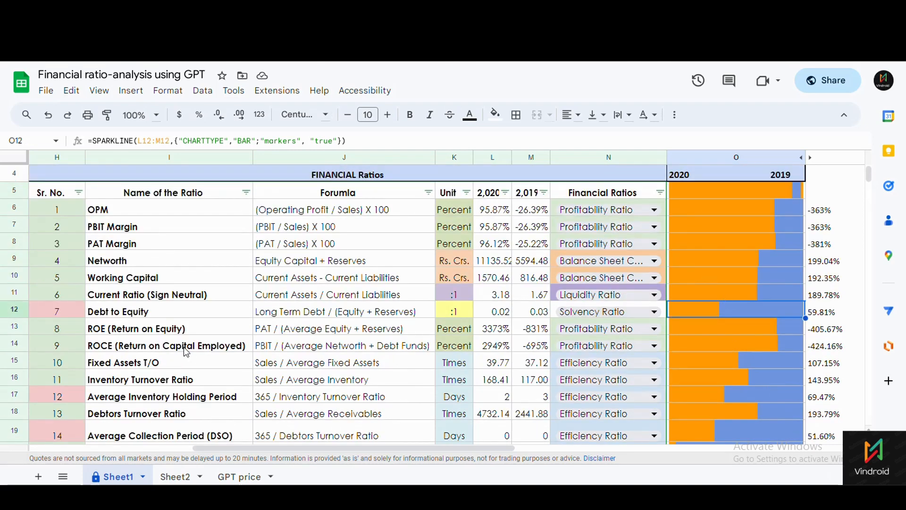
left_click(169, 314)
left_click(710, 312)
scroll(769, 313, "down", 3)
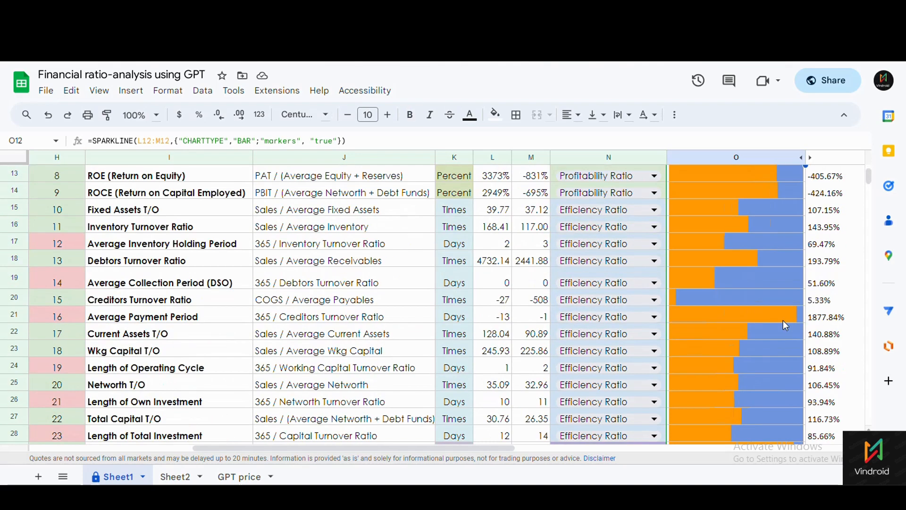
left_click(684, 301)
left_click(137, 301)
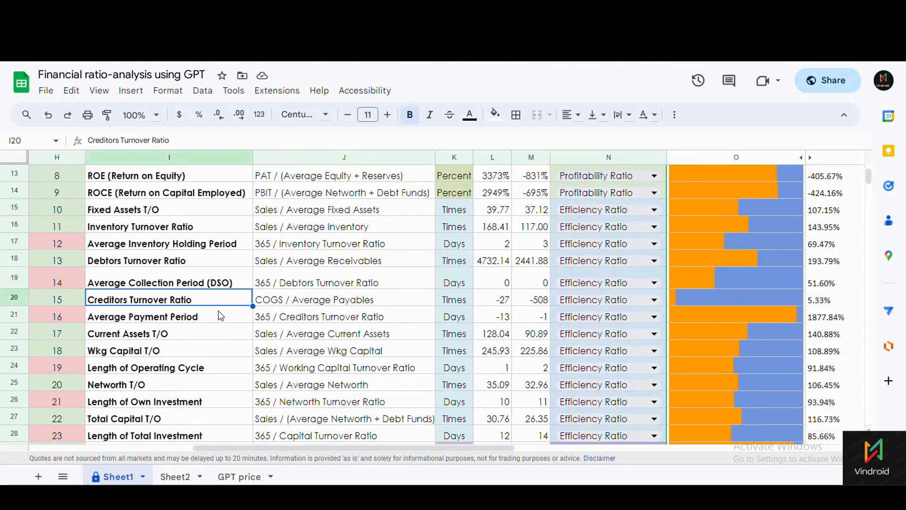
left_click(678, 302)
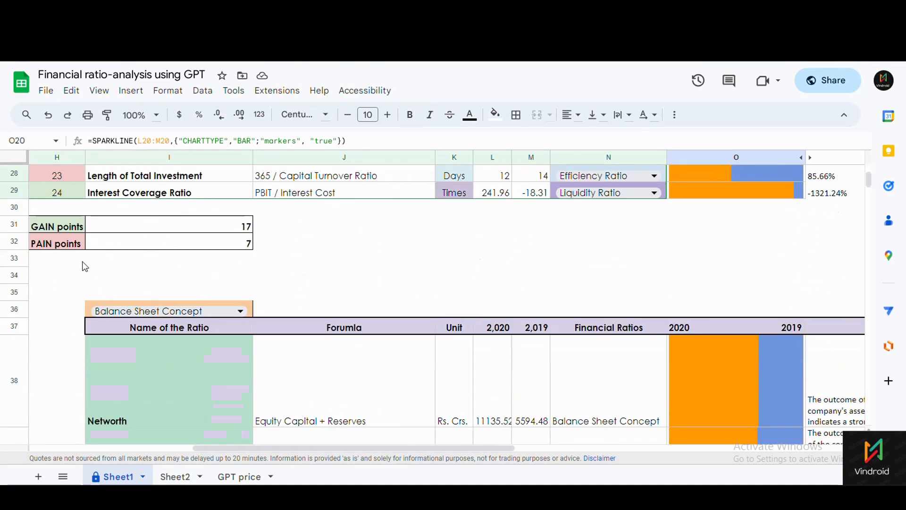
left_click(113, 230)
scroll(149, 248, "up", 2)
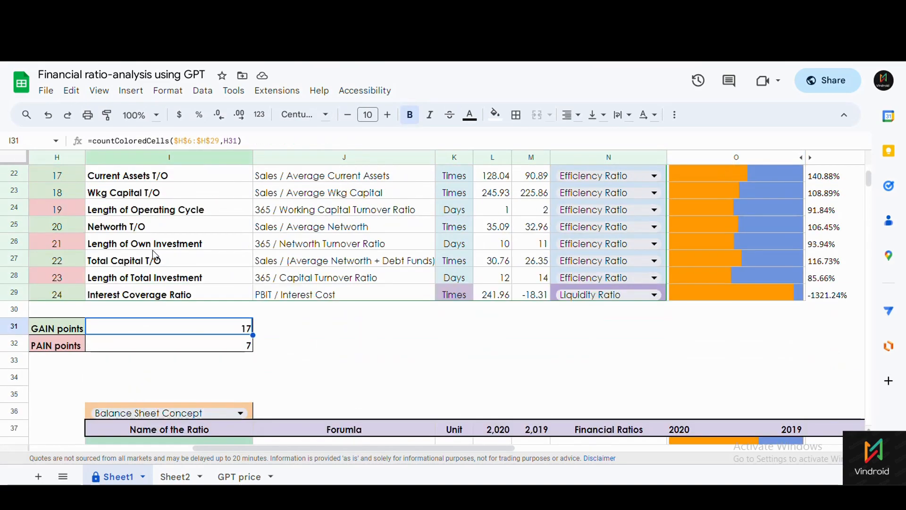
left_click(130, 349)
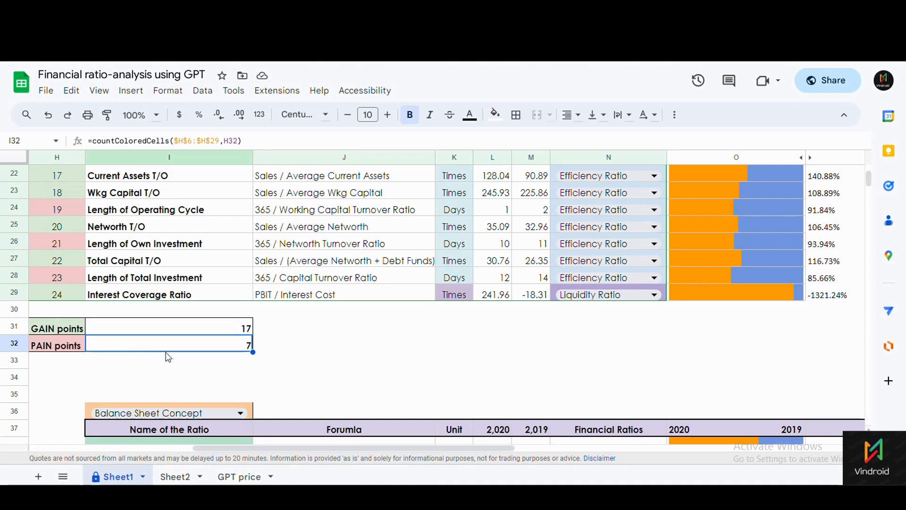
left_click_drag(296, 447, 210, 444)
scroll(333, 313, "down", 5)
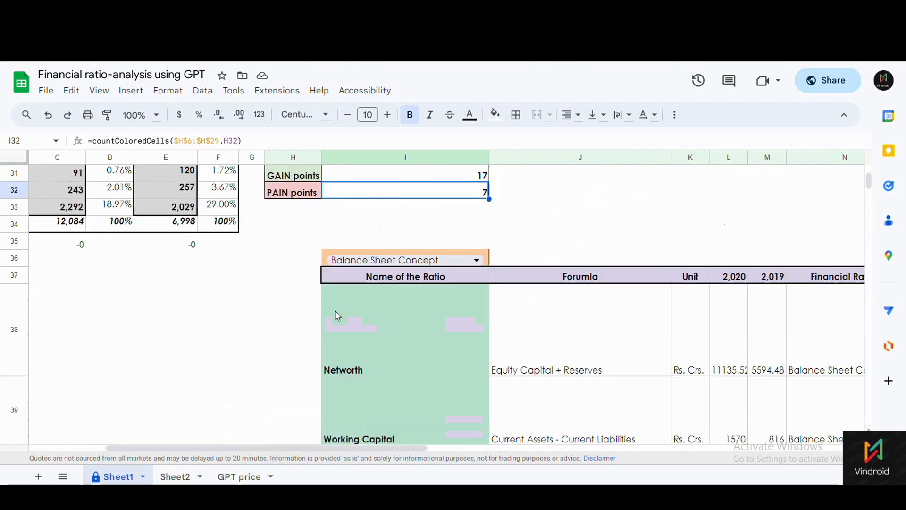
scroll(337, 315, "up", 3)
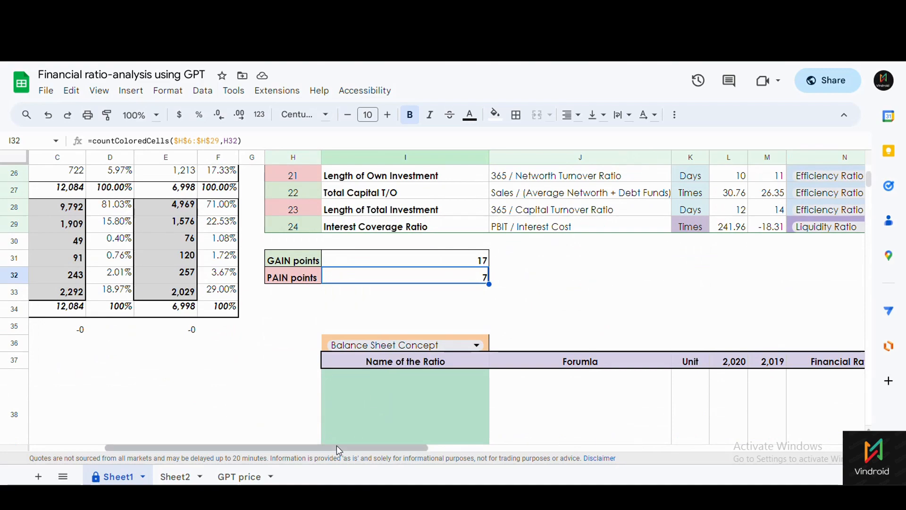
left_click_drag(337, 447, 486, 449)
scroll(234, 364, "up", 2)
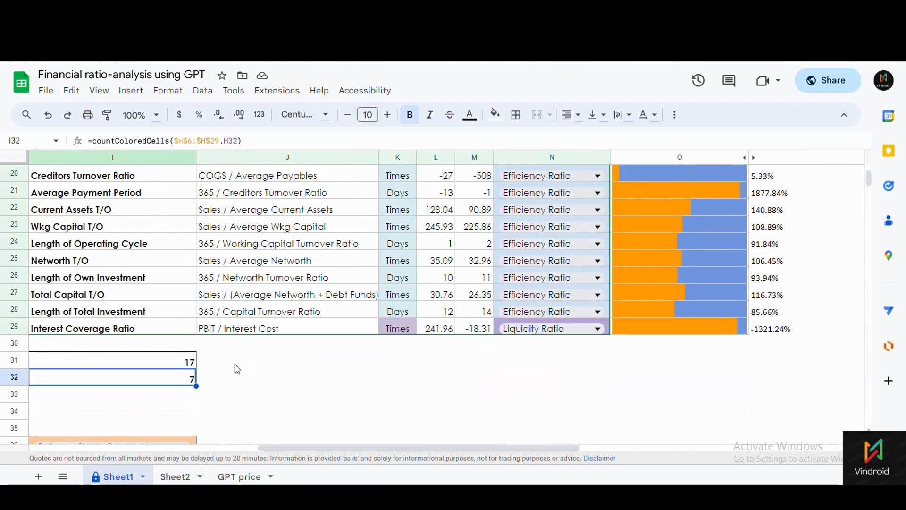
scroll(234, 364, "down", 2)
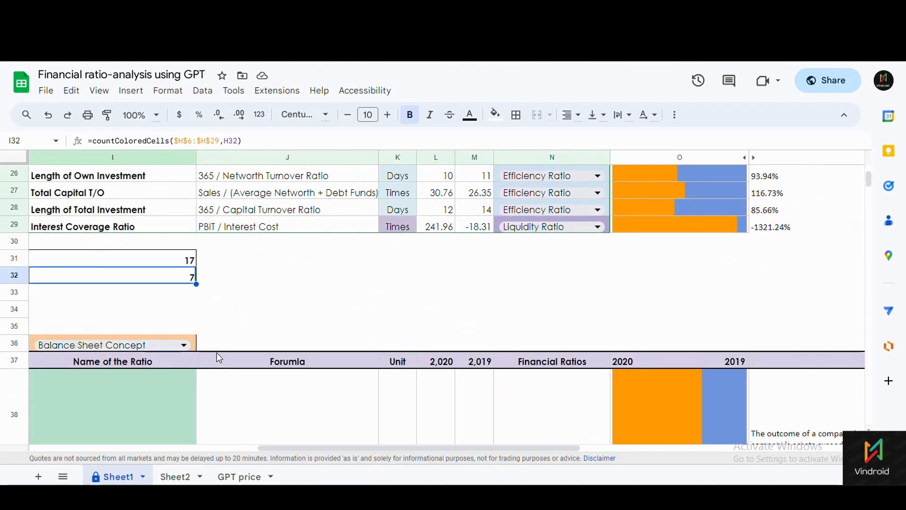
scroll(218, 356, "up", 7)
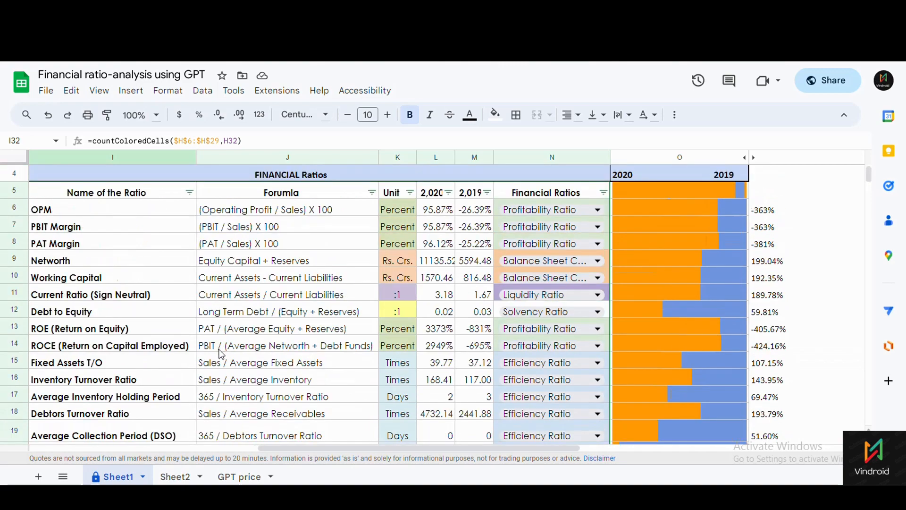
scroll(220, 354, "down", 1)
scroll(221, 355, "down", 5)
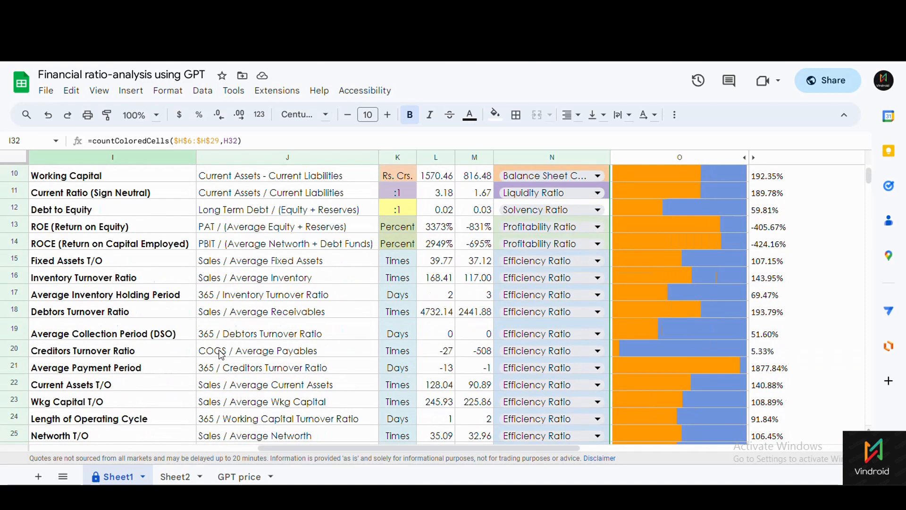
scroll(218, 357, "down", 2)
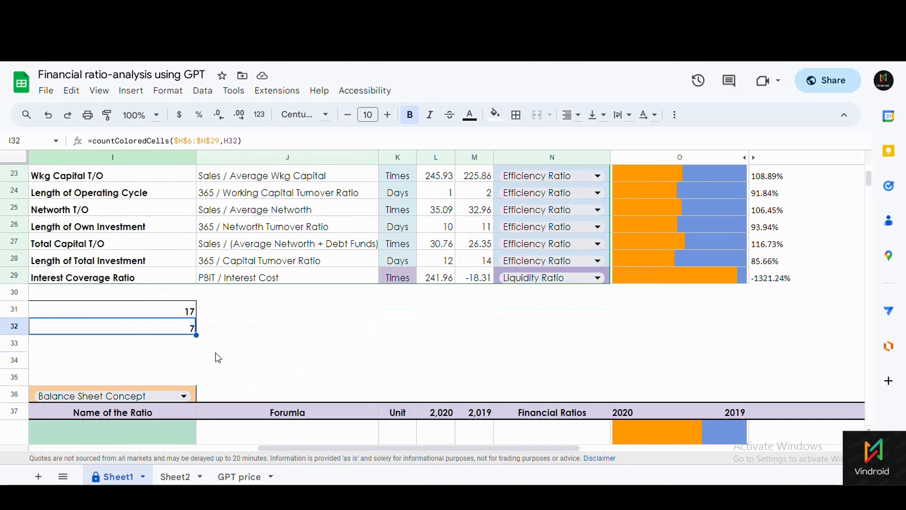
scroll(218, 357, "down", 3)
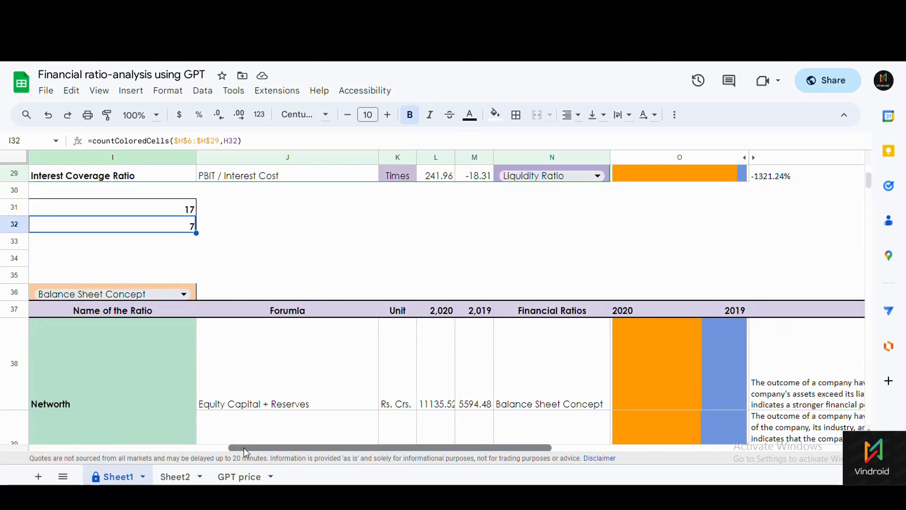
left_click_drag(244, 447, 185, 435)
scroll(194, 388, "down", 2)
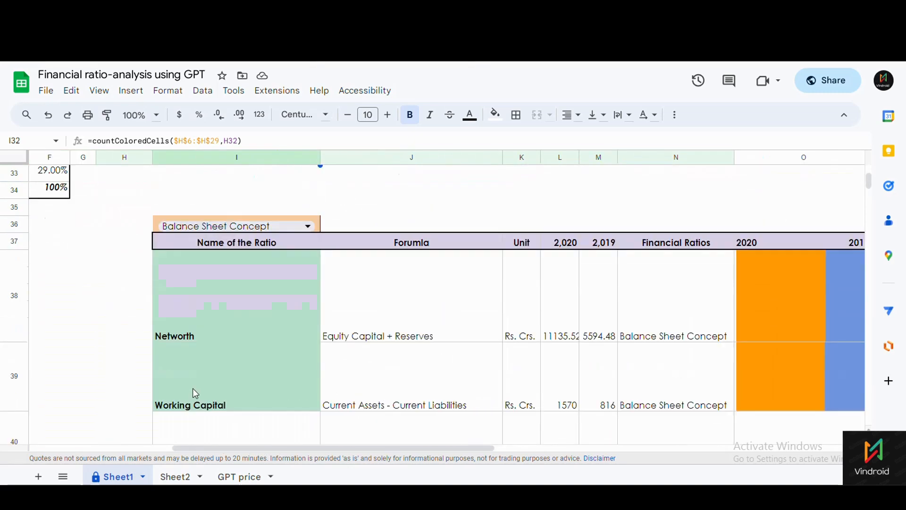
scroll(193, 388, "down", 1)
scroll(193, 388, "up", 1)
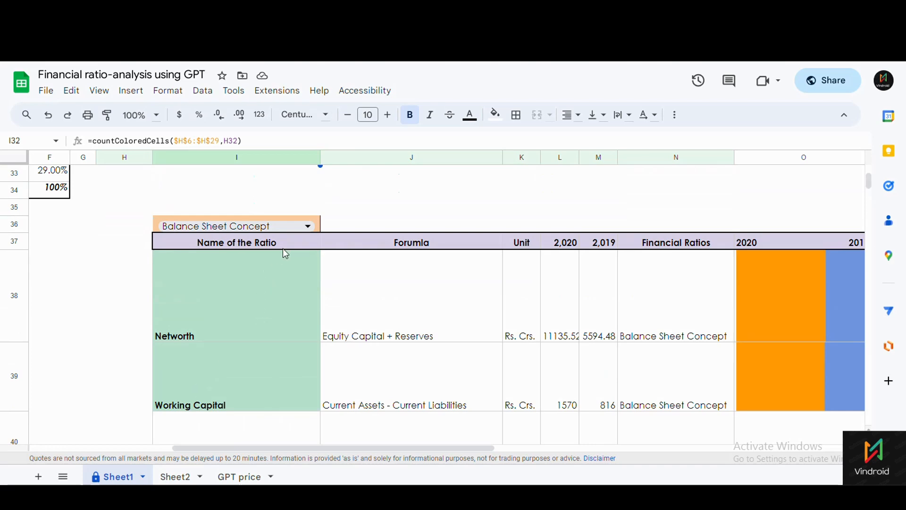
Pick Efficiency Ratio in I36 to list Fixed Assets T/O, Inventory Turnover and similar ratios.
left_click(308, 226)
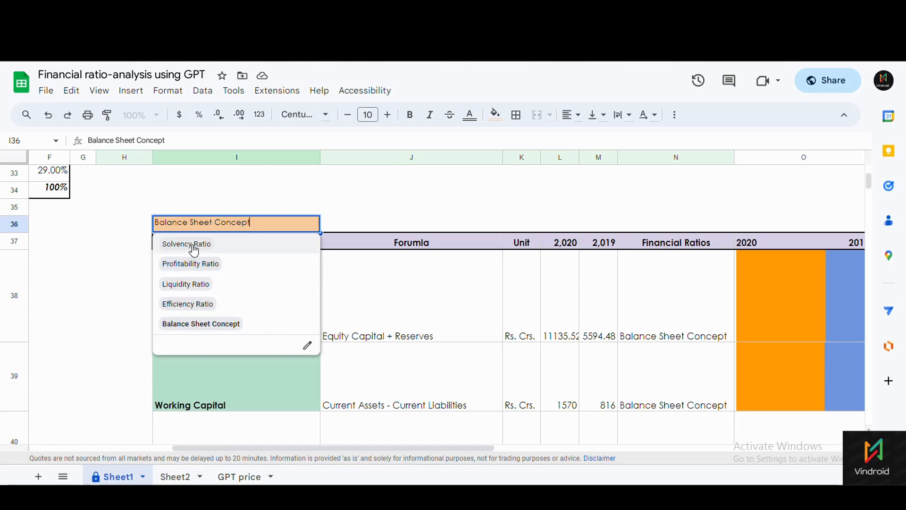
left_click(187, 304)
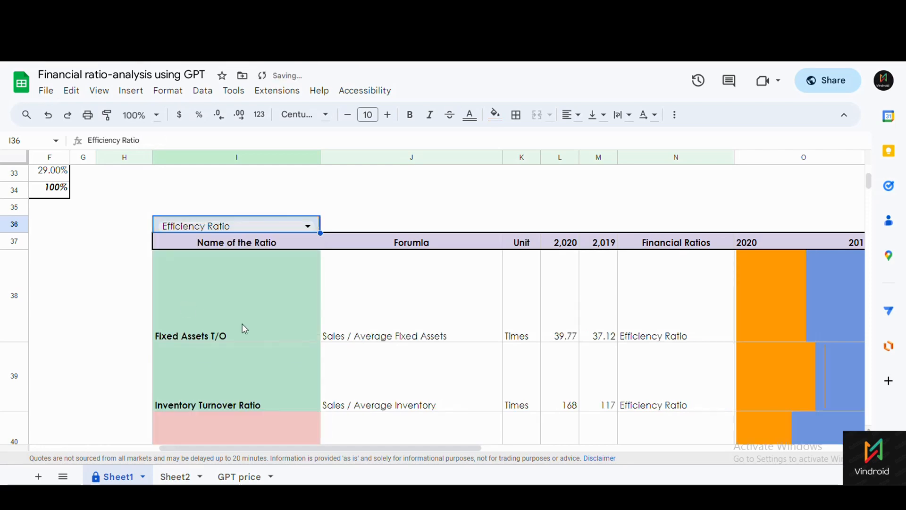
scroll(248, 331, "down", 3)
scroll(248, 330, "down", 5)
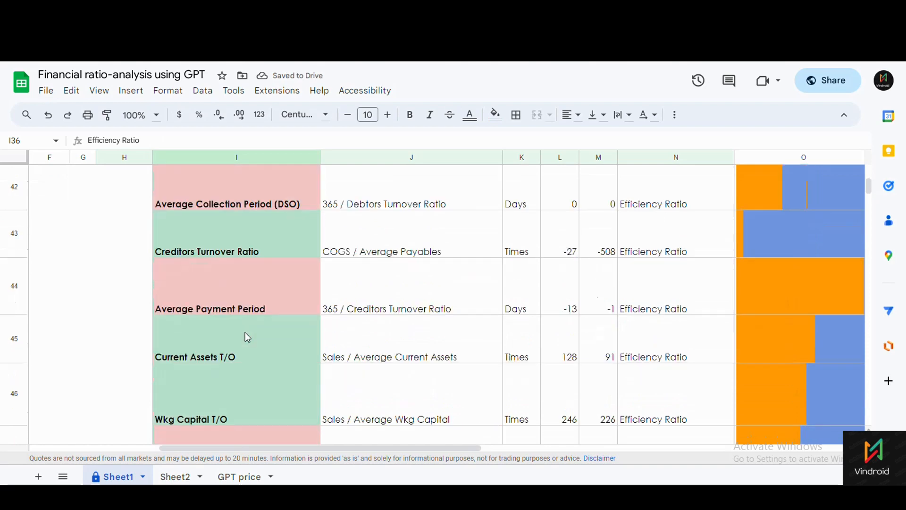
scroll(249, 336, "up", 3)
scroll(248, 336, "up", 3)
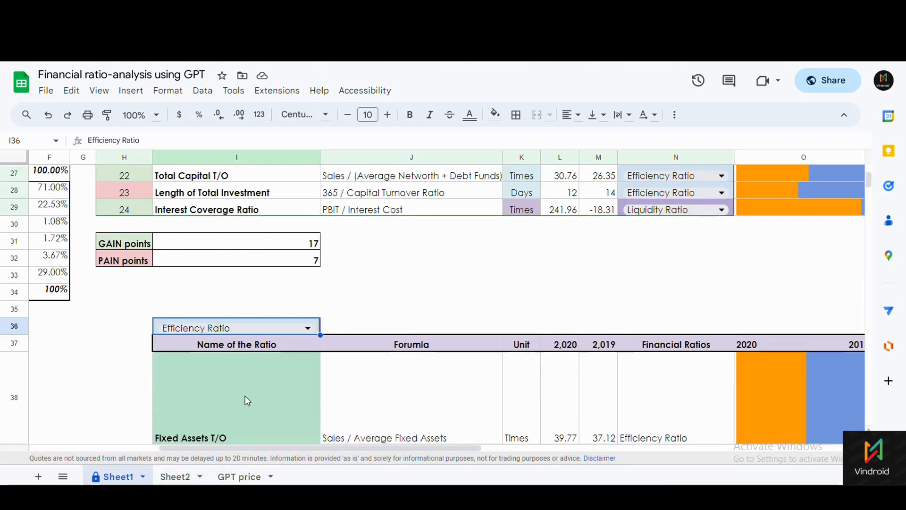
Switch to Sheet2 and select the ratio categories in F3:F22.
left_click(180, 478)
scroll(113, 331, "down", 3)
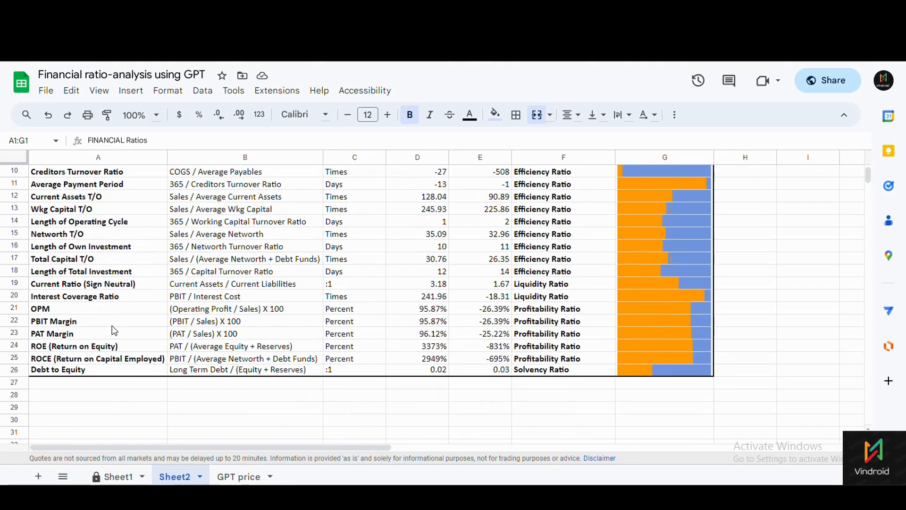
scroll(113, 329, "up", 3)
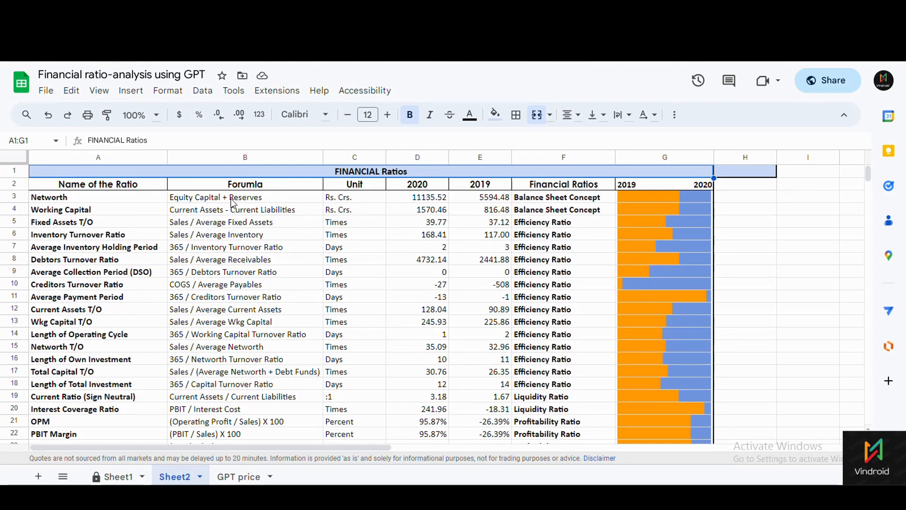
scroll(630, 302, "down", 2)
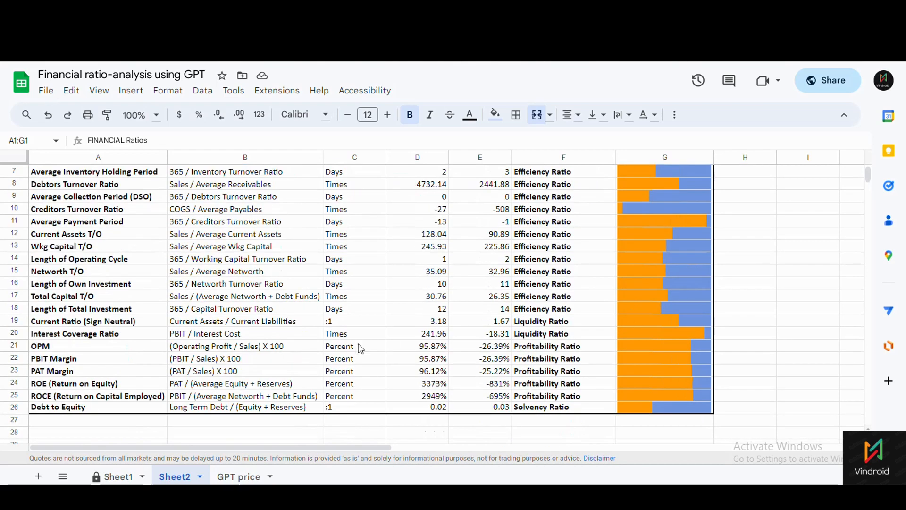
scroll(360, 347, "up", 2)
left_click_drag(541, 203, 552, 436)
scroll(543, 407, "down", 2)
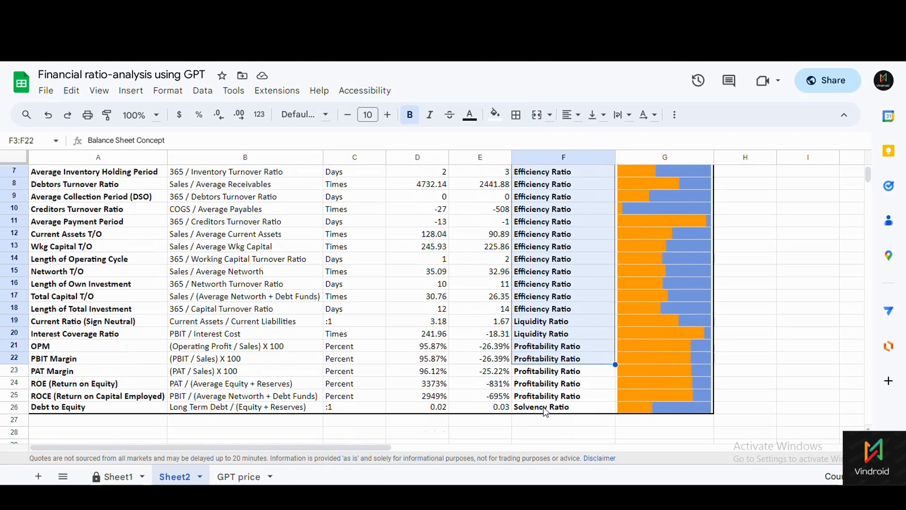
scroll(543, 407, "up", 2)
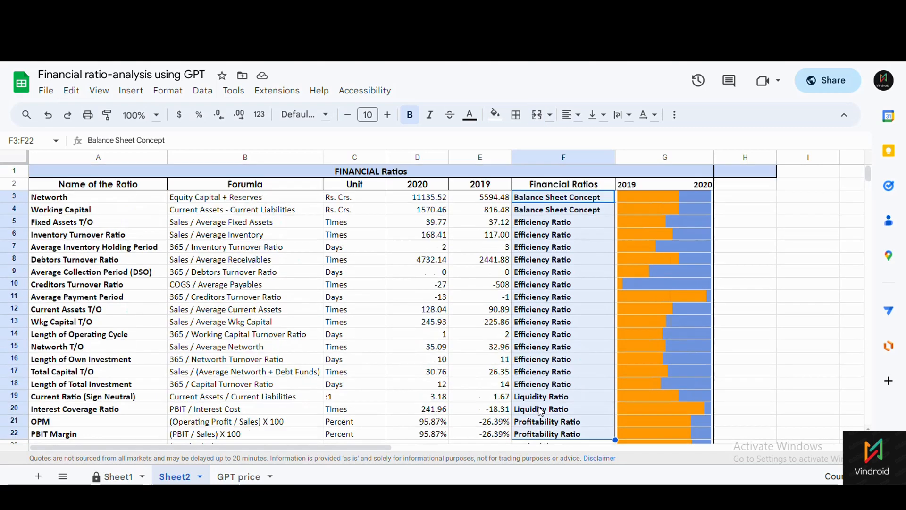
Select the Balance Sheet Concept cells F3:F4, then check Debt to Equity's Solvency Ratio category.
left_click(550, 202)
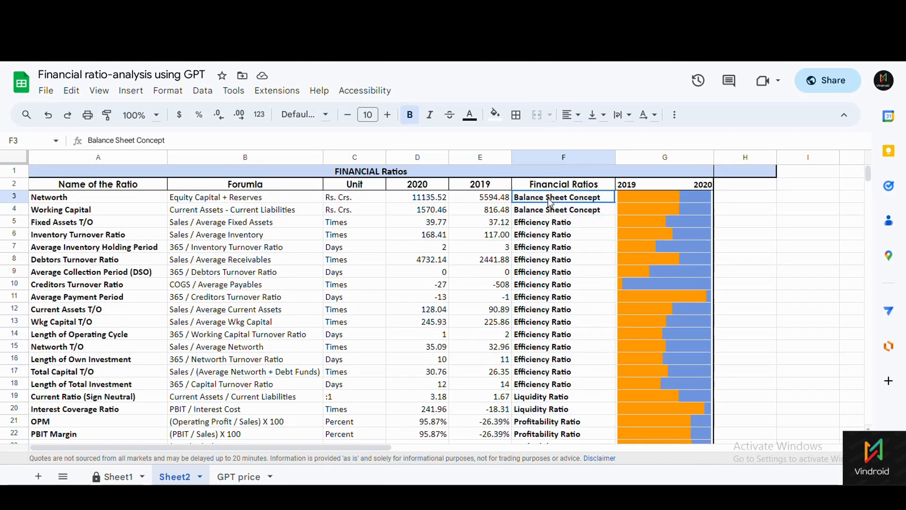
mouse_move(550, 202)
left_mouse_down()
mouse_move(549, 242)
mouse_move(547, 211)
left_mouse_up()
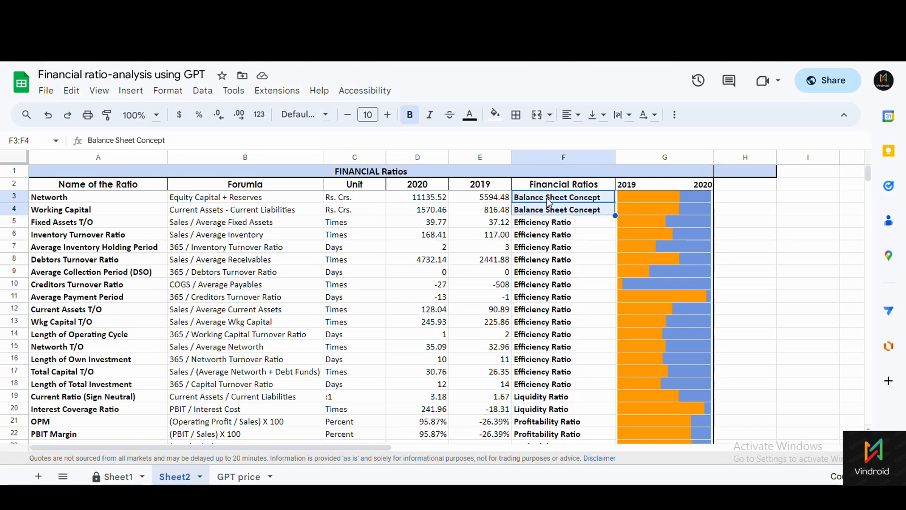
scroll(530, 444, "down", 2)
left_click(540, 408)
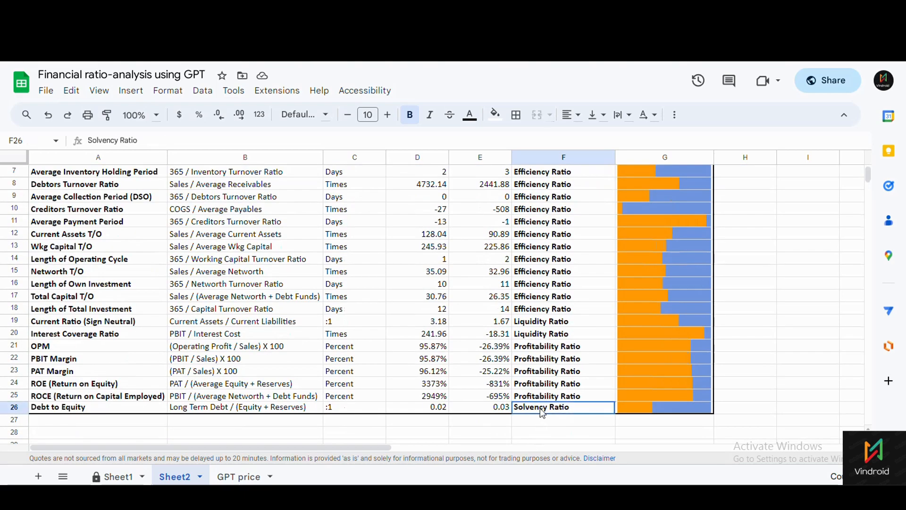
Switch to Sheet1 and scroll back to the top-left Income Statement table.
left_click(110, 477)
scroll(418, 445, "up", 10)
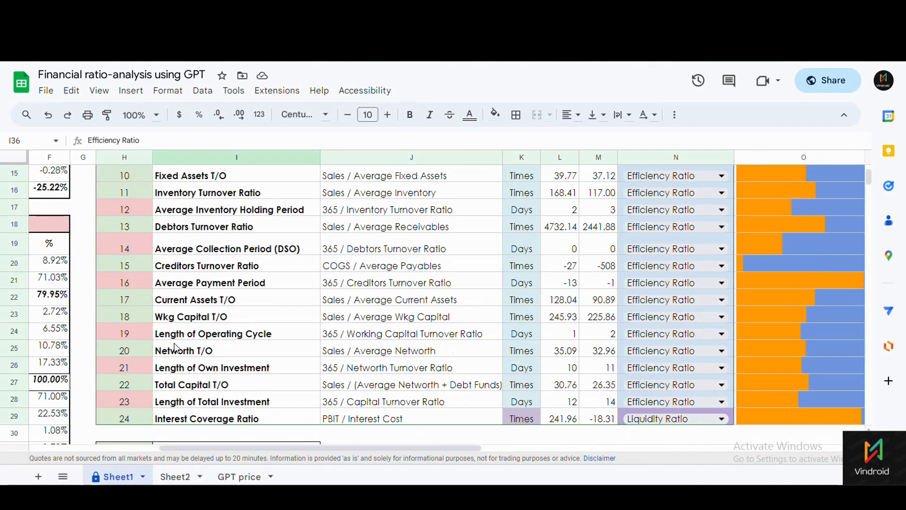
left_click_drag(417, 445, 283, 447)
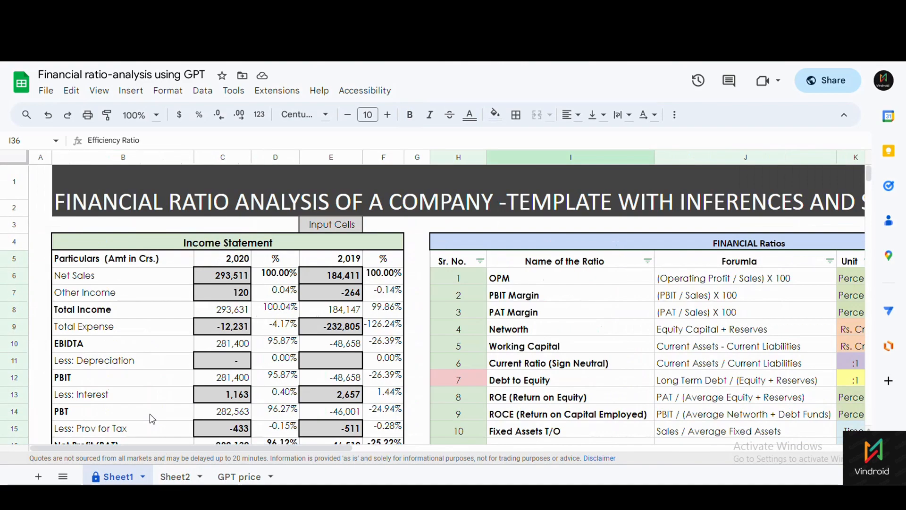
left_click_drag(147, 249, 308, 311)
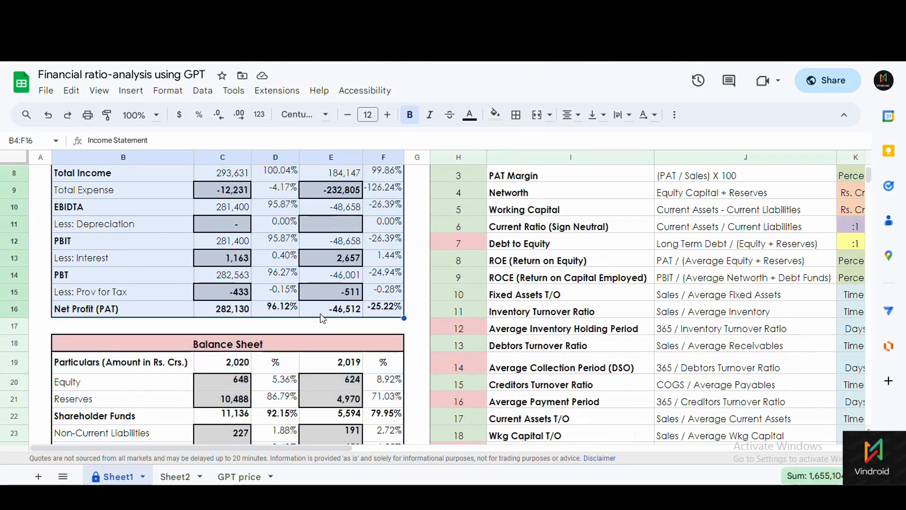
scroll(325, 318, "up", 3)
Review the Income Statement line items and the 2020 and 2019 Net Sales and Other Income inputs.
left_click(123, 293)
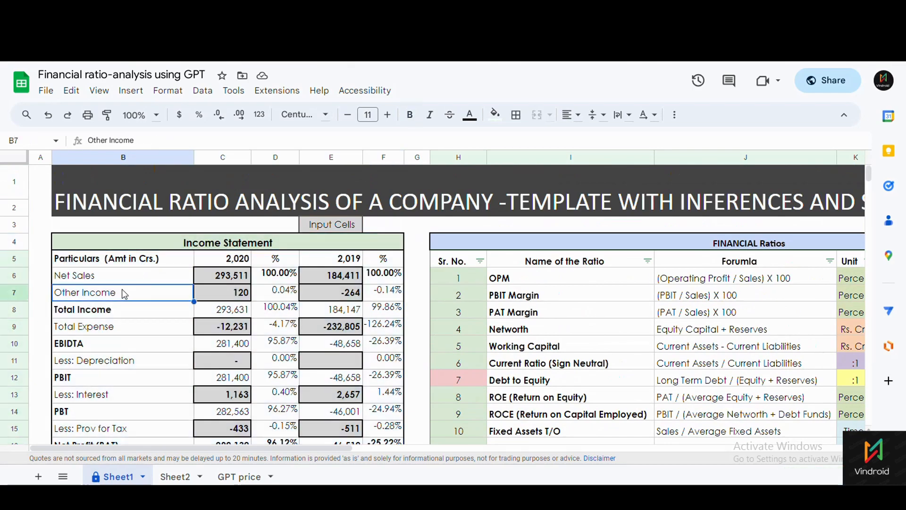
left_click_drag(108, 262, 123, 432)
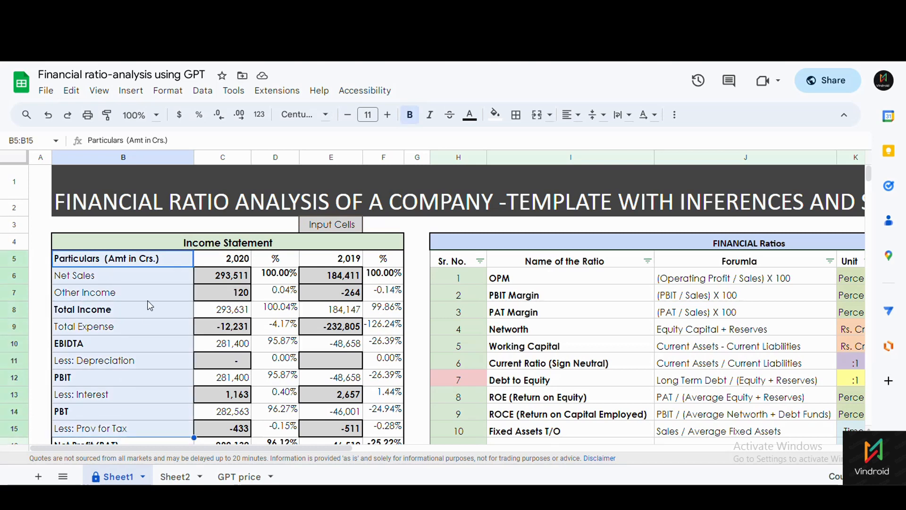
left_click(152, 277)
left_click(235, 275)
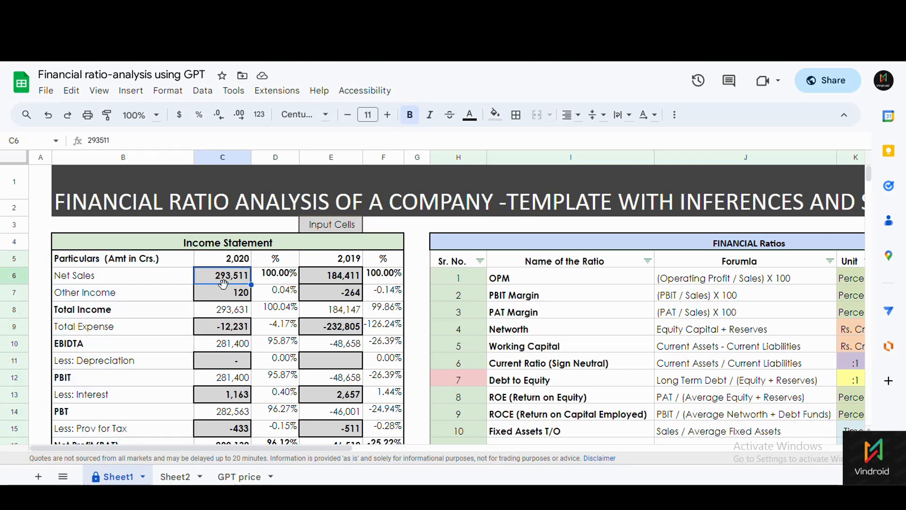
left_click_drag(225, 283, 231, 303)
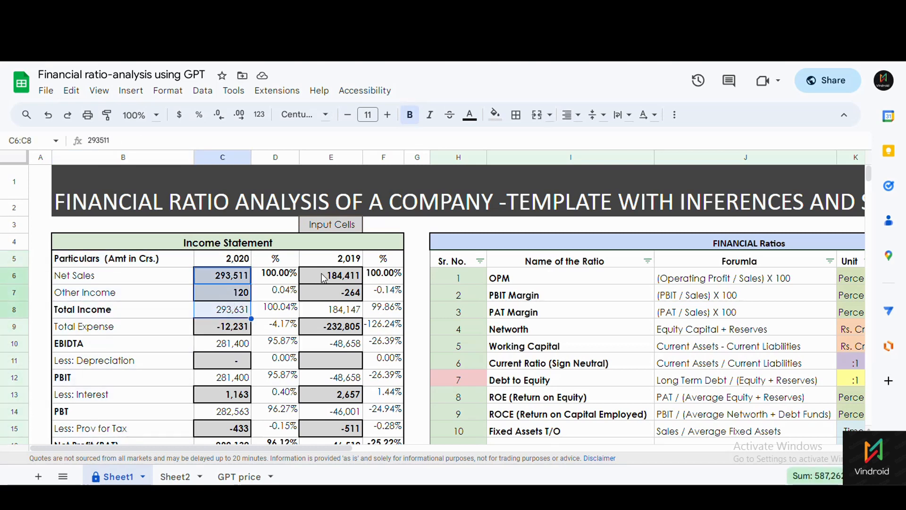
left_click_drag(326, 278, 324, 303)
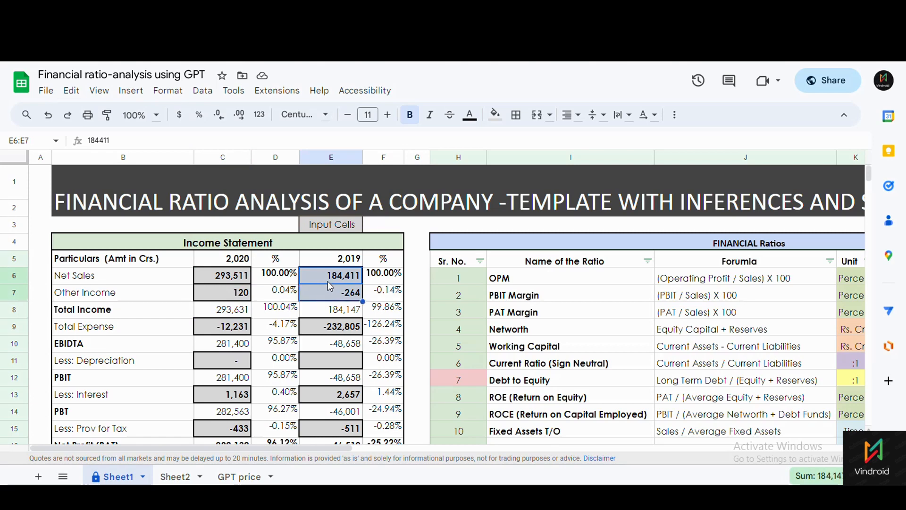
left_click_drag(242, 280, 240, 299)
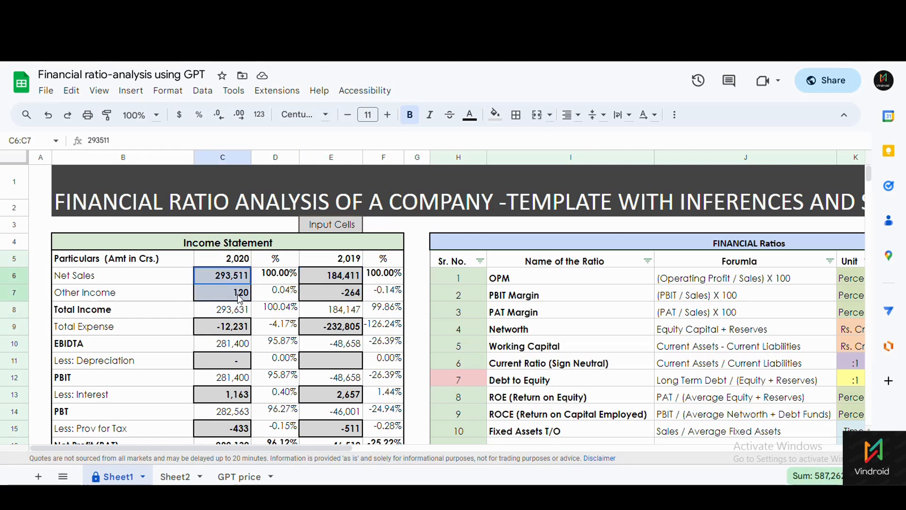
left_click(273, 314)
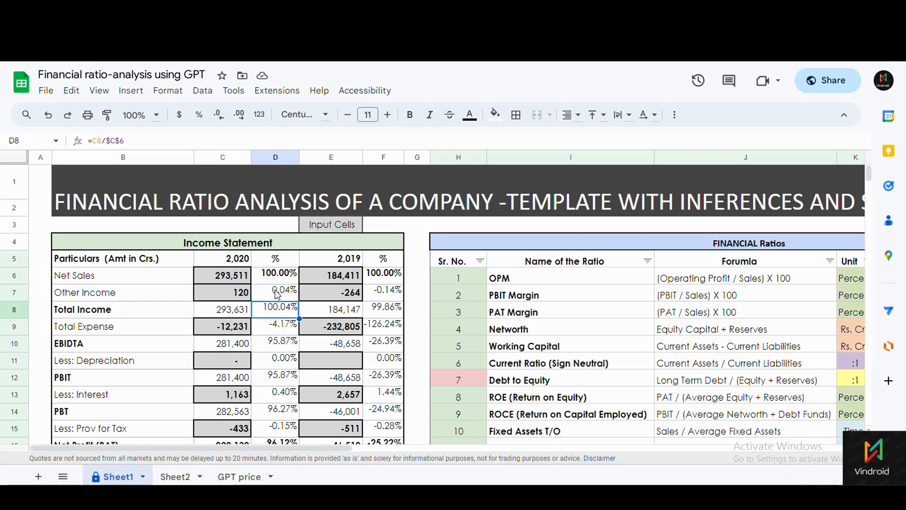
Point out the Input Cells legend and the 2020 inputs: Net Sales 293,511, Other Income 120.
left_click_drag(215, 279, 222, 294)
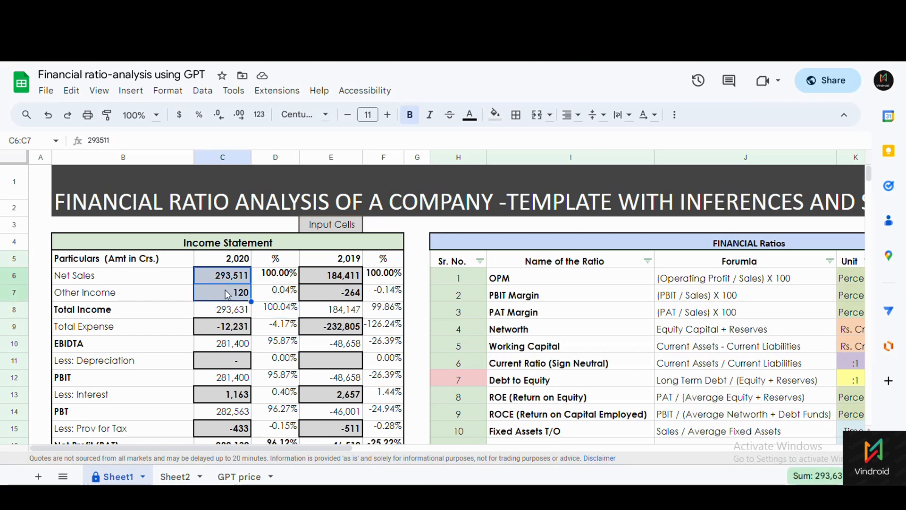
left_click(332, 226)
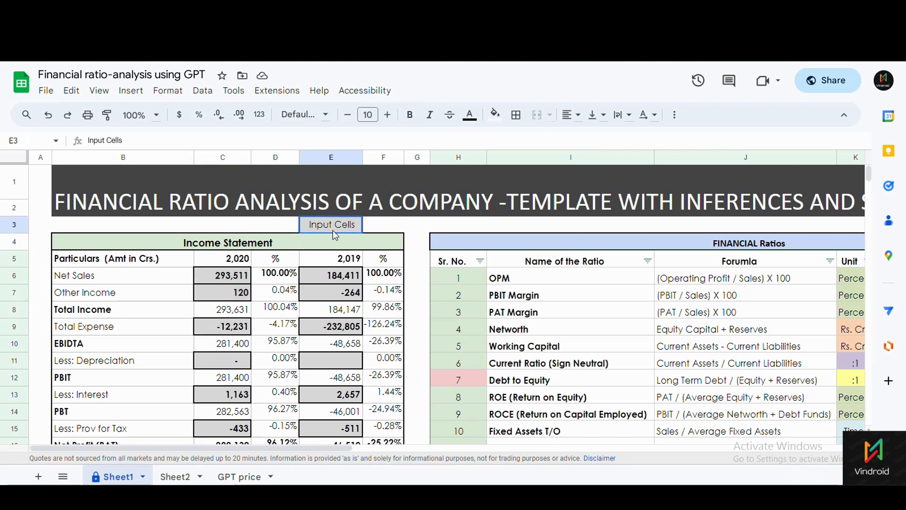
left_click_drag(243, 276, 234, 293)
left_click(335, 283)
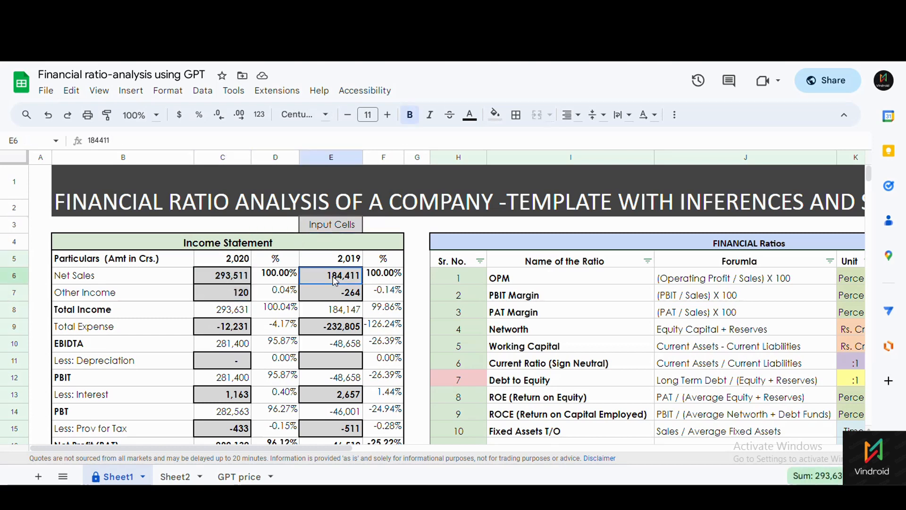
left_click(97, 282)
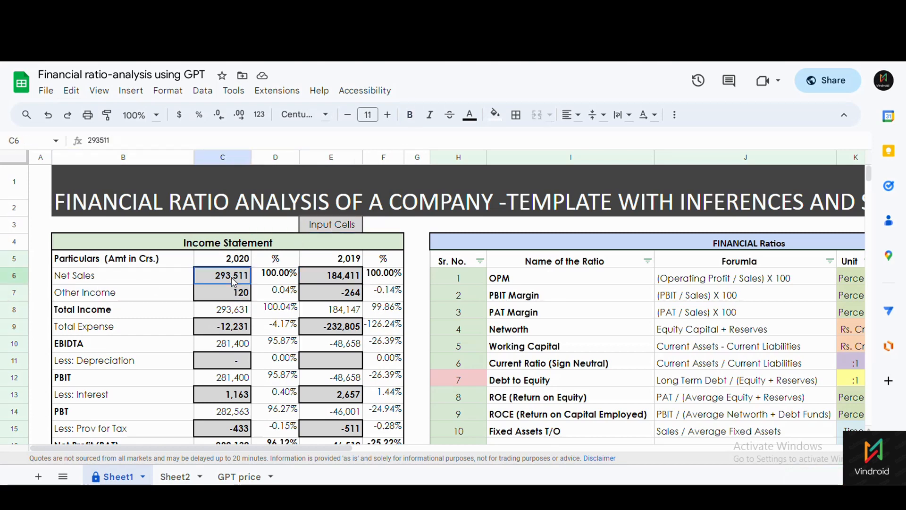
left_click(231, 248)
left_click(141, 282)
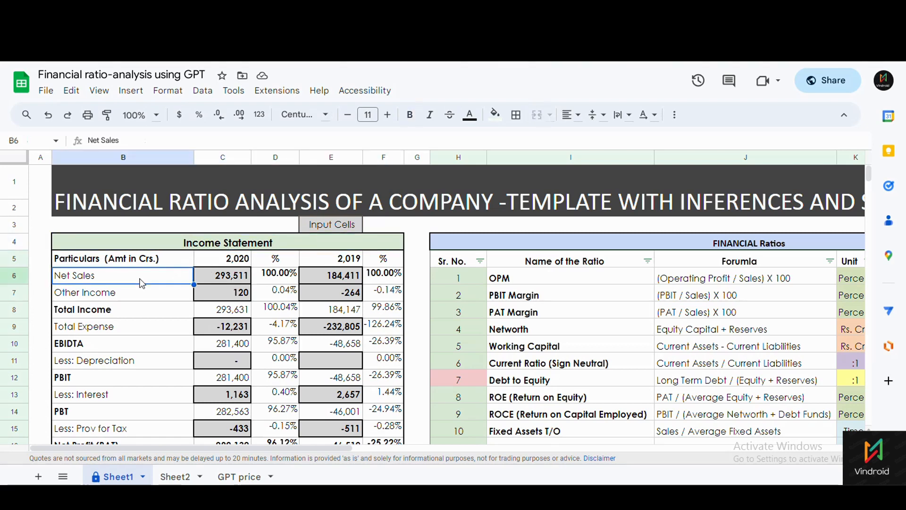
left_click(162, 303)
left_click(224, 302)
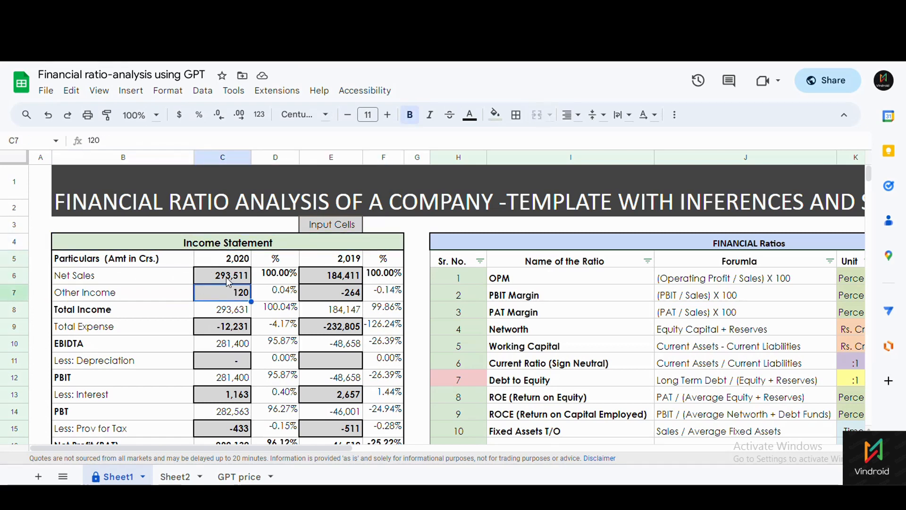
left_click_drag(228, 282, 227, 294)
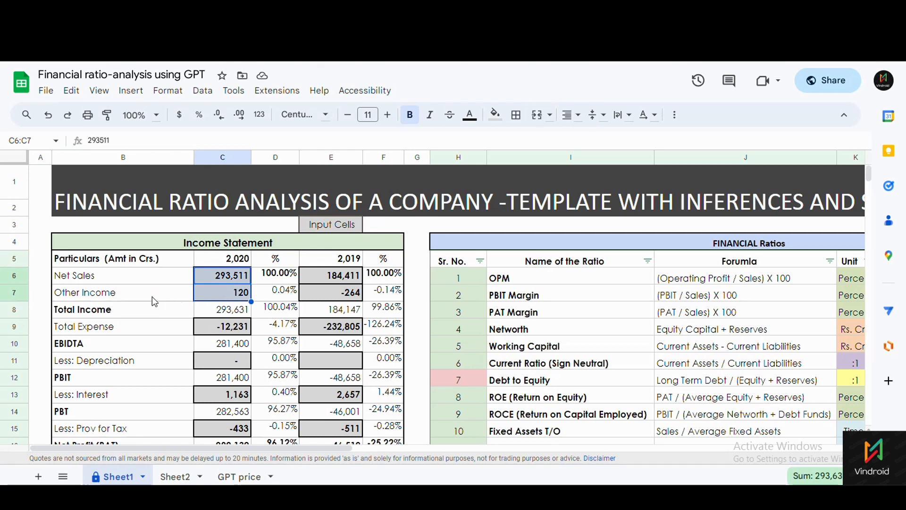
scroll(127, 262, "down", 1)
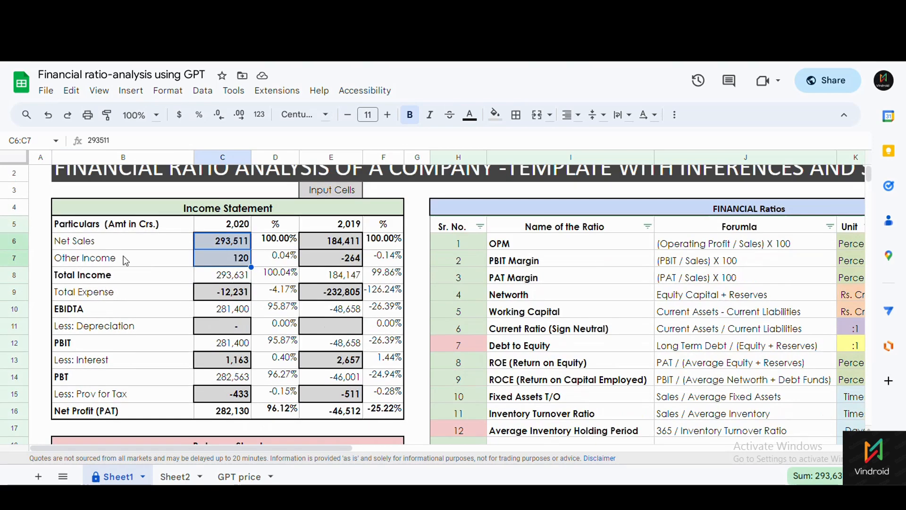
left_click(232, 281)
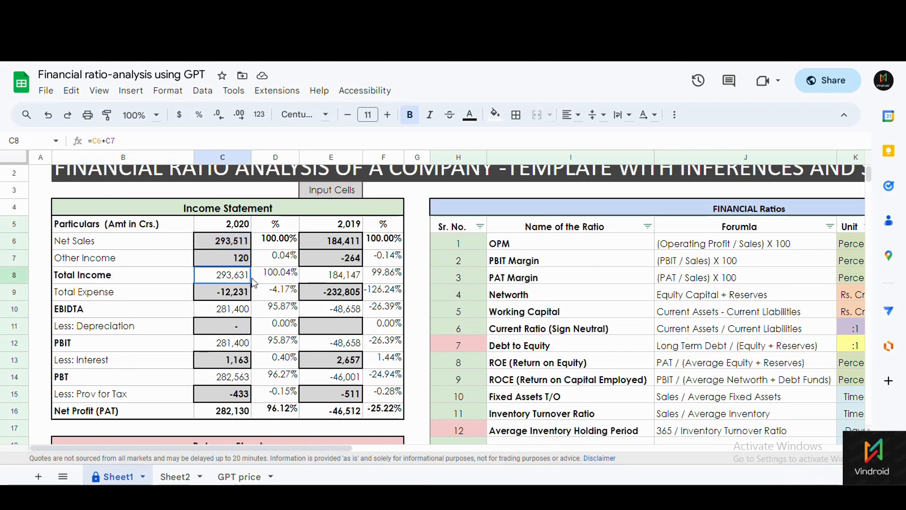
left_click(155, 294)
left_click(215, 292)
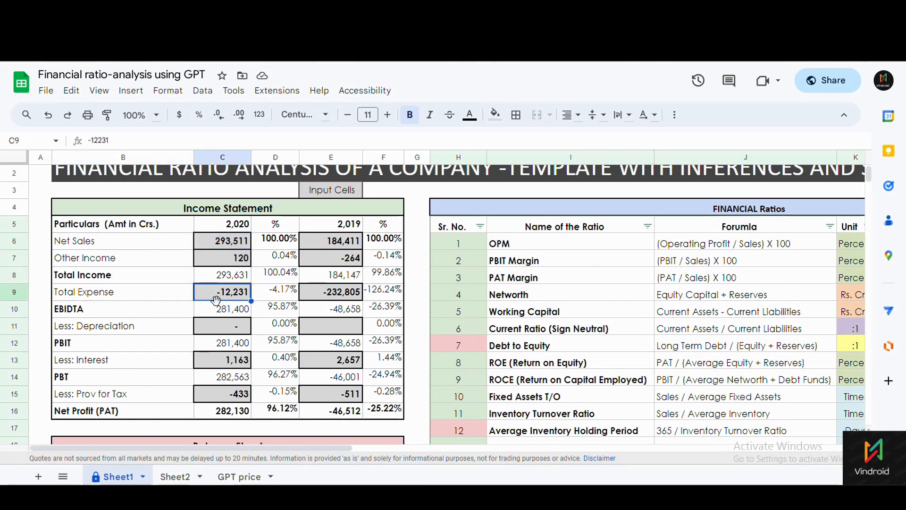
left_click(222, 311)
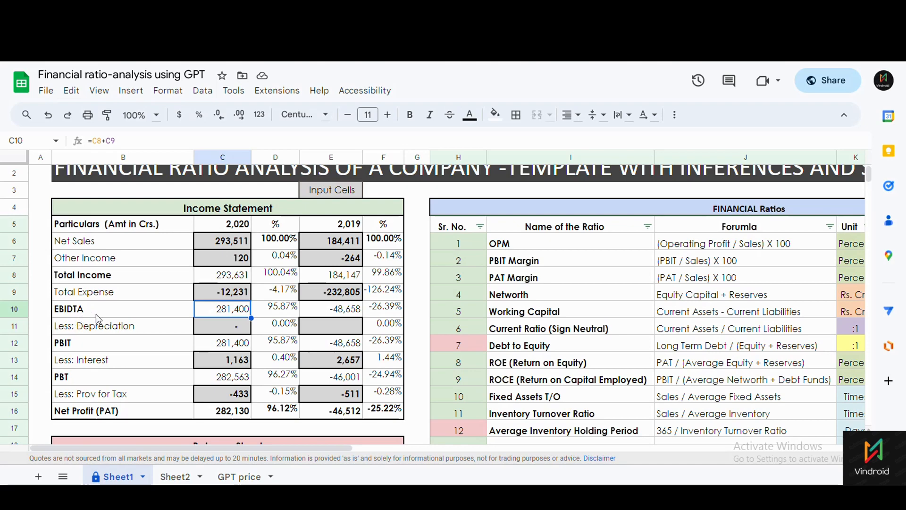
left_click(80, 308)
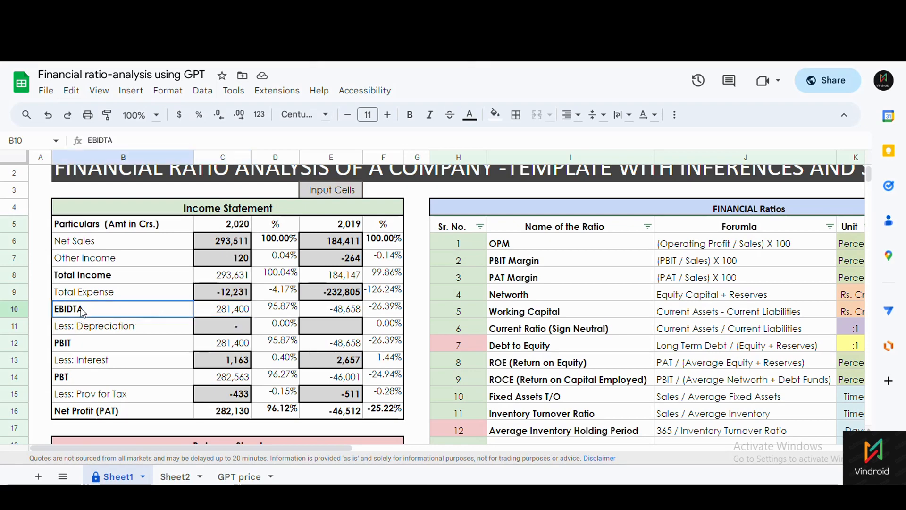
left_click(217, 313)
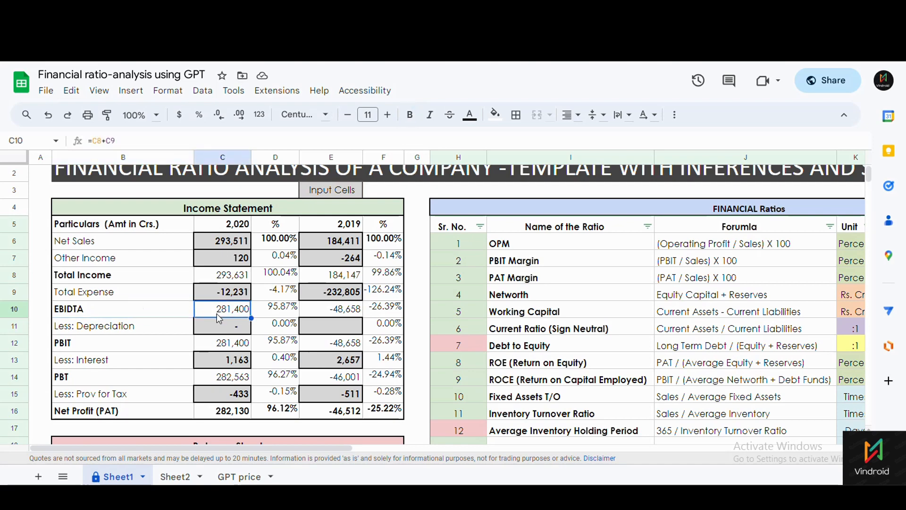
left_click(146, 303)
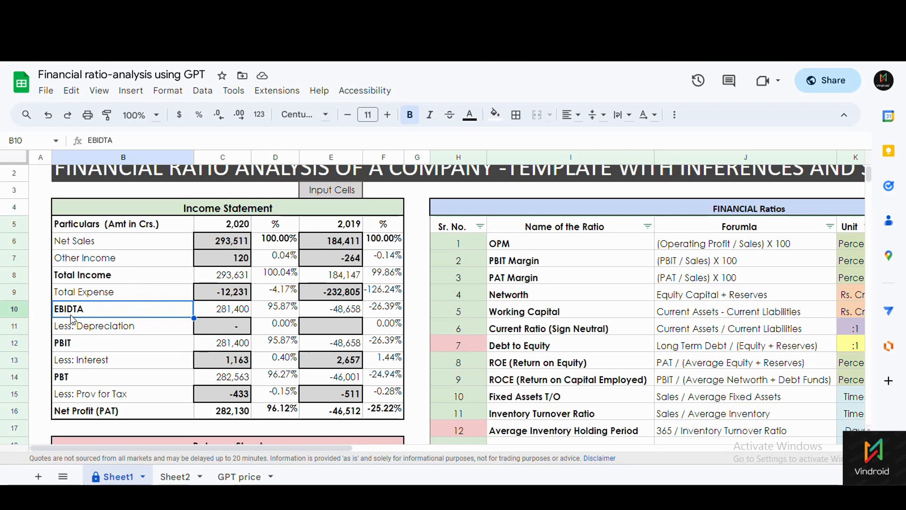
left_click(95, 326)
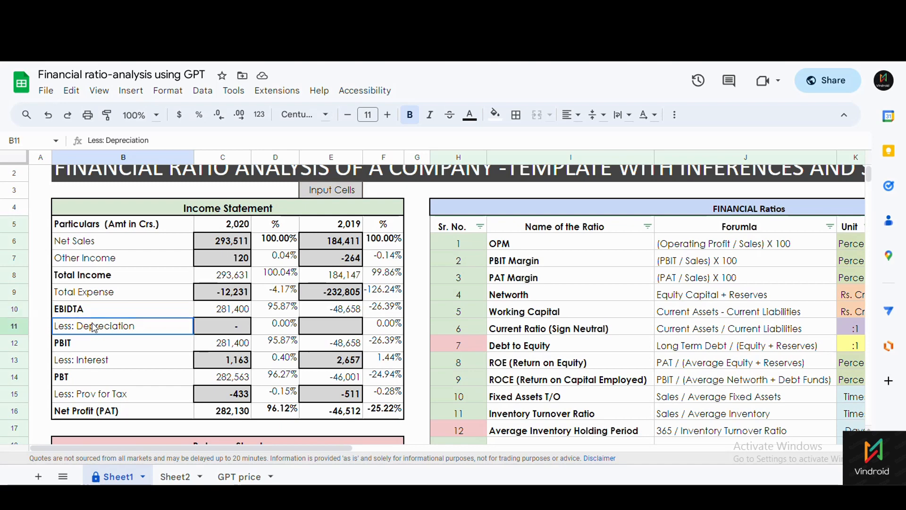
left_click(236, 326)
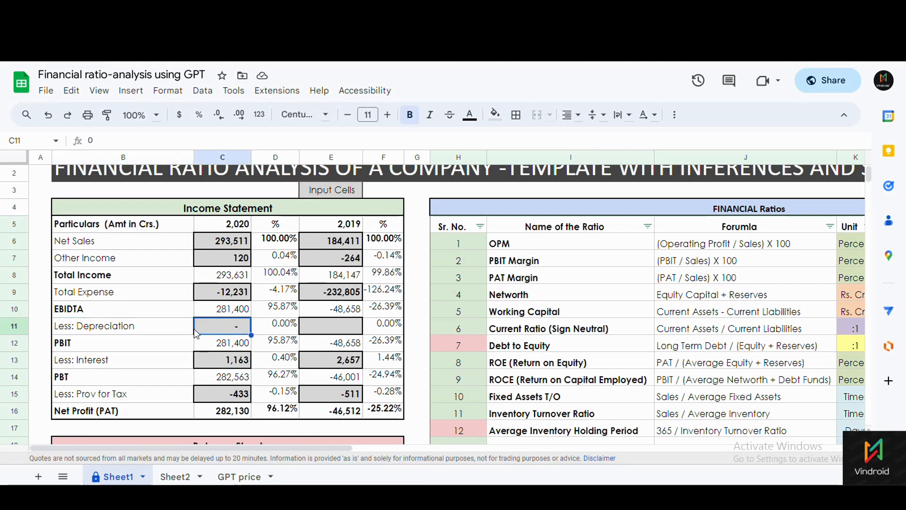
left_click(120, 359)
left_click(222, 363)
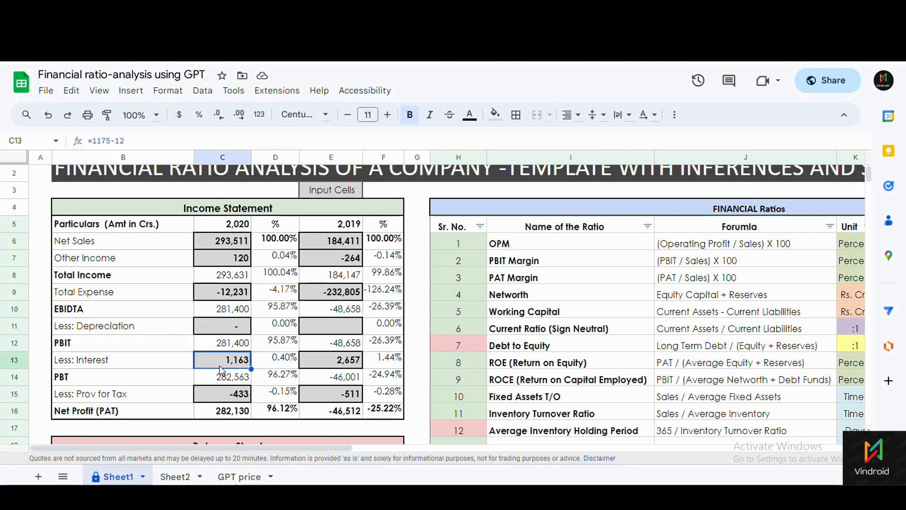
scroll(175, 363, "down", 1)
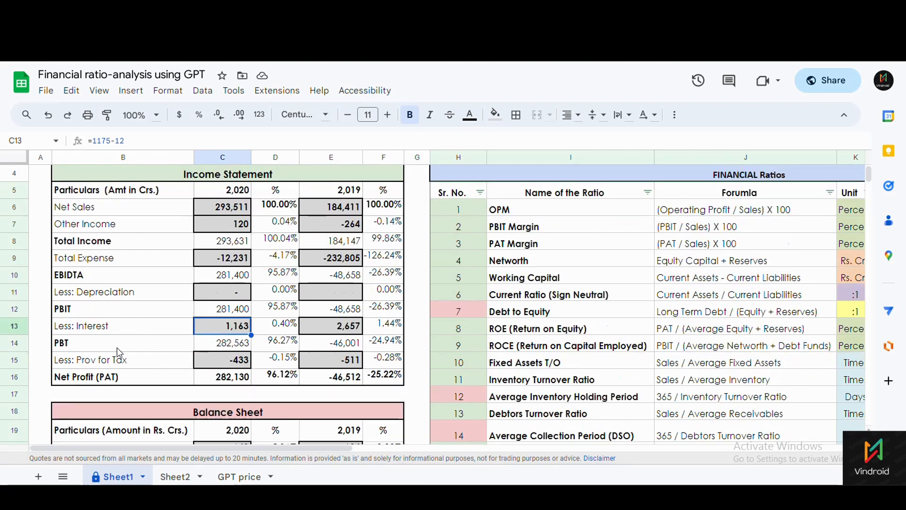
left_click(98, 348)
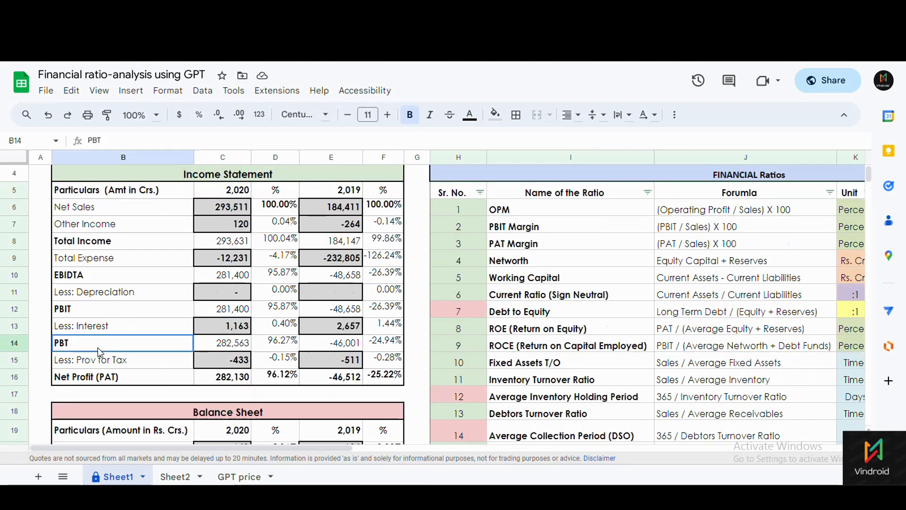
left_click(218, 349)
left_click(128, 351)
key("Down")
left_click(228, 366)
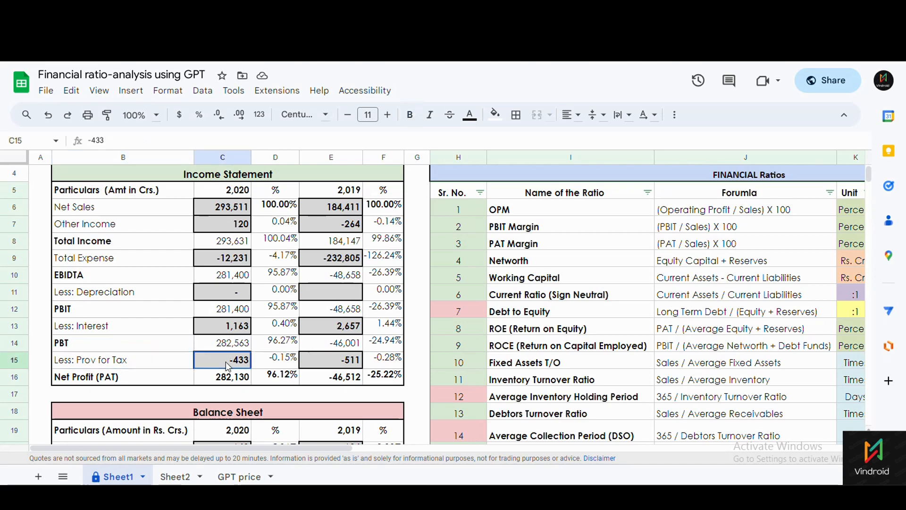
left_click(141, 375)
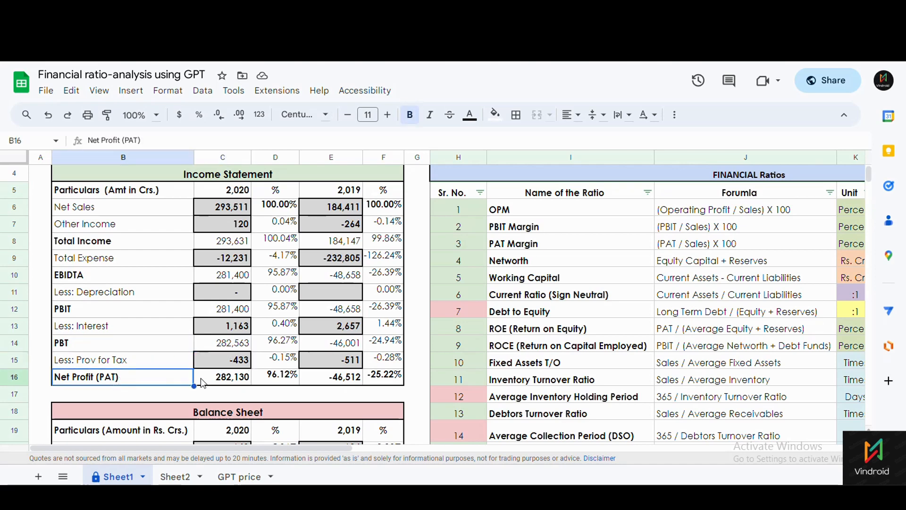
key("Right")
left_click(147, 383)
left_click(228, 380)
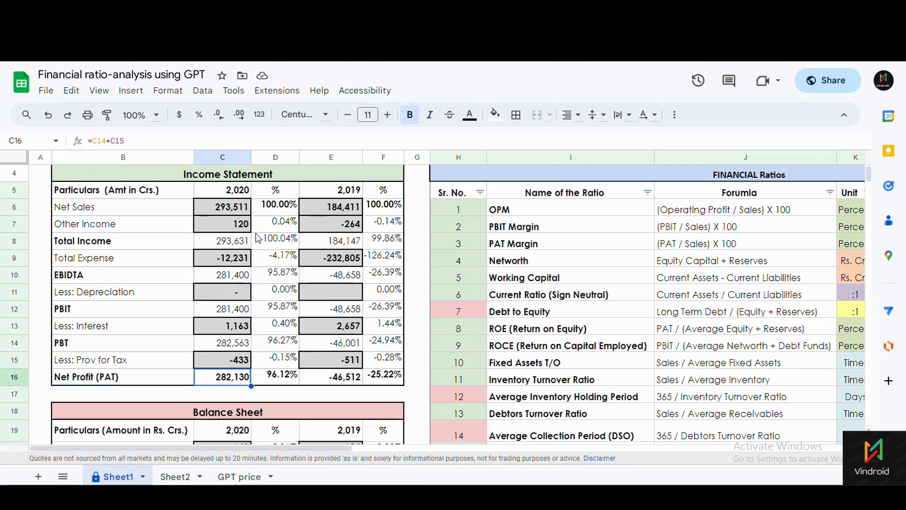
left_click_drag(276, 208, 278, 325)
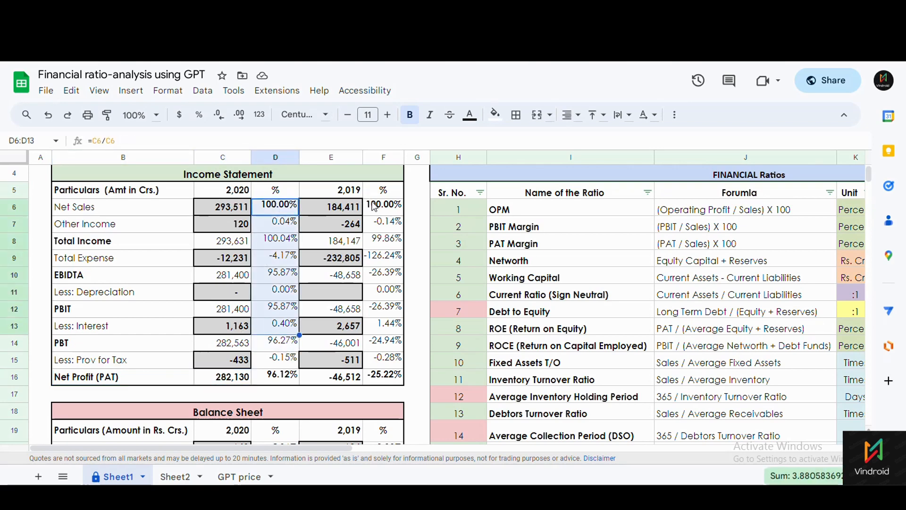
left_click_drag(350, 210, 348, 231)
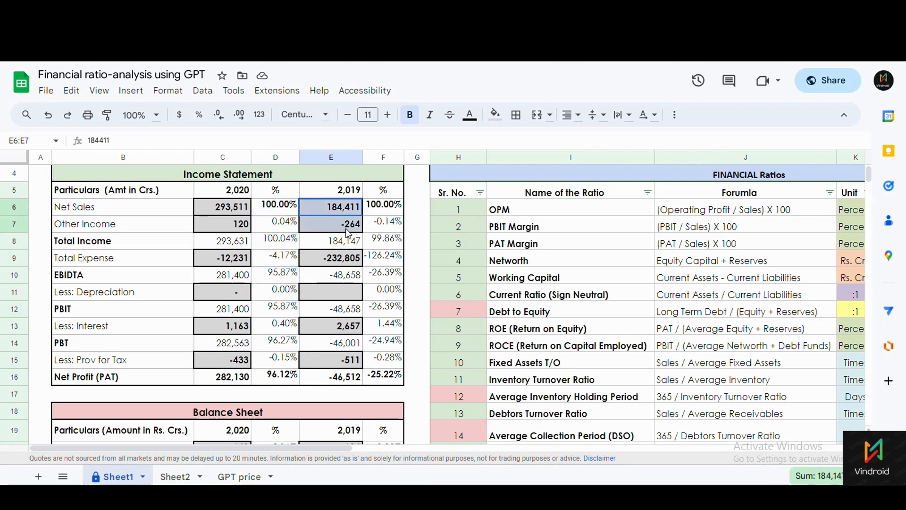
left_click(228, 211)
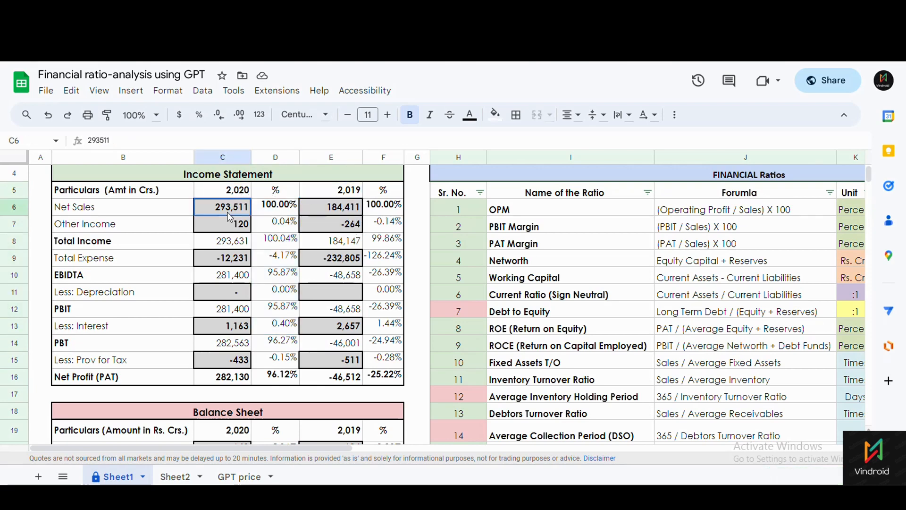
left_click(227, 226)
left_click(227, 210)
left_click(225, 227)
left_click(228, 211)
left_click(228, 227)
scroll(231, 352, "down", 1)
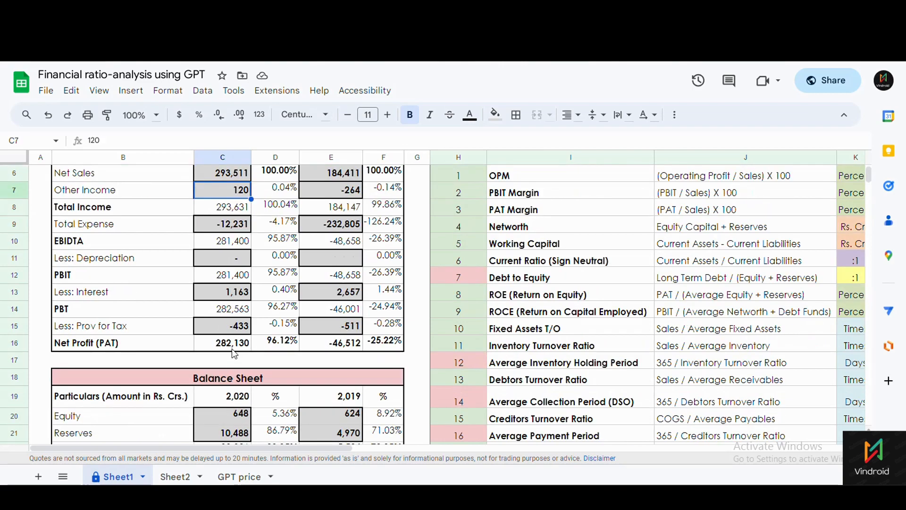
left_click(236, 345)
scroll(246, 348, "up", 3)
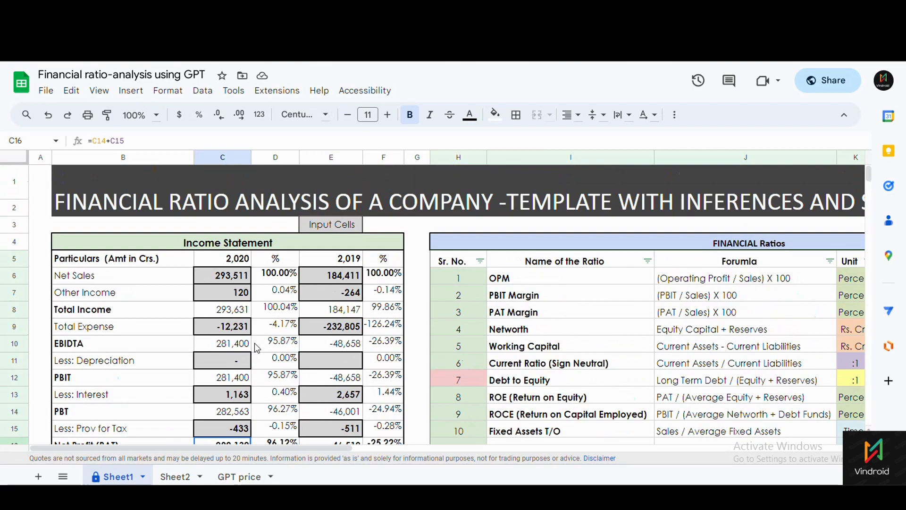
scroll(260, 343, "down", 1)
left_click(275, 274)
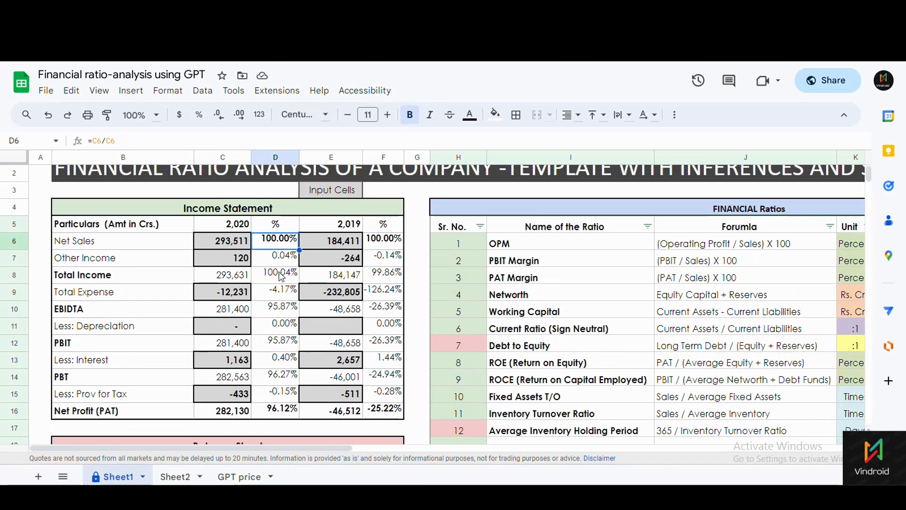
left_click(278, 245)
left_click(275, 257)
left_click(274, 291)
left_click(273, 326)
left_click(275, 245)
left_click(276, 258)
left_click(104, 258)
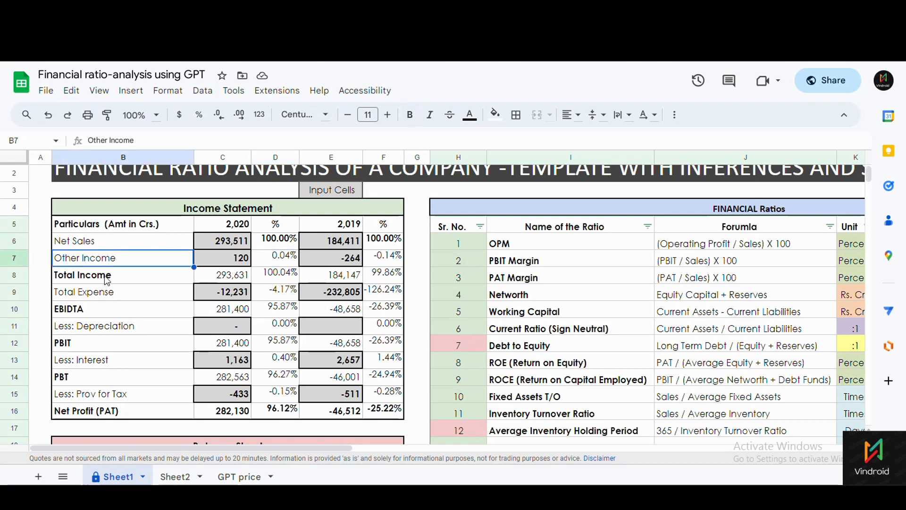
left_click(104, 275)
left_click(105, 293)
left_click(105, 309)
left_click(107, 344)
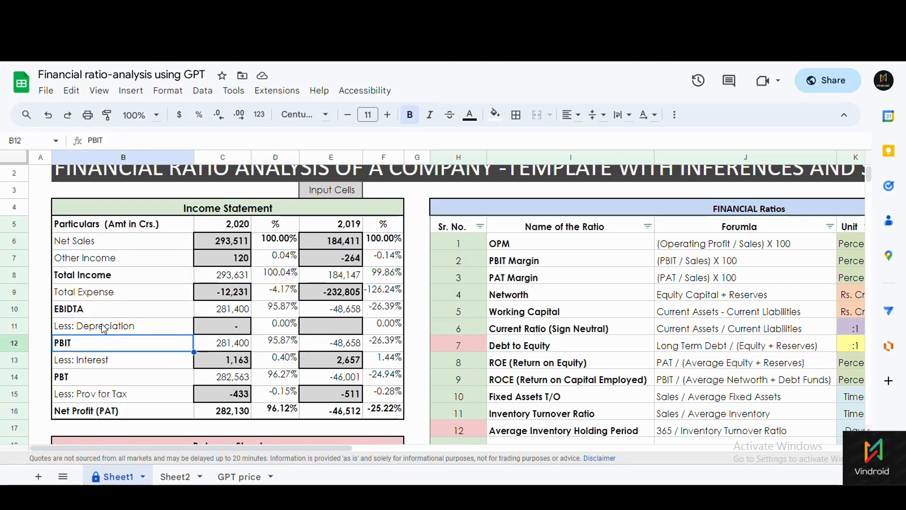
left_click(104, 329)
left_click(115, 345)
left_click(154, 377)
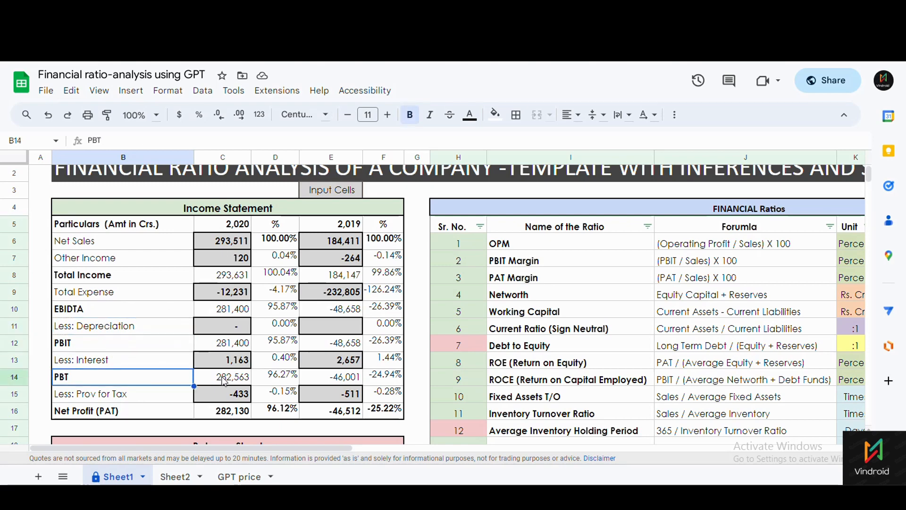
left_click(272, 380)
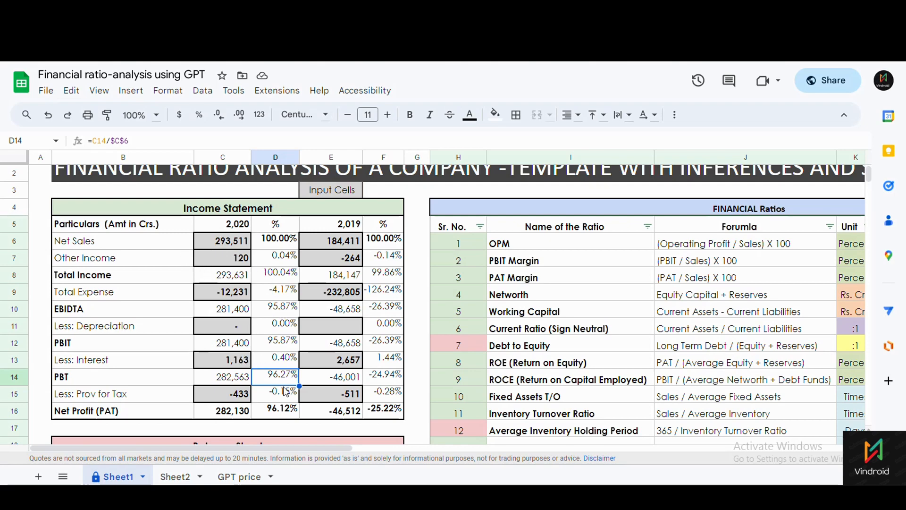
left_click(276, 345)
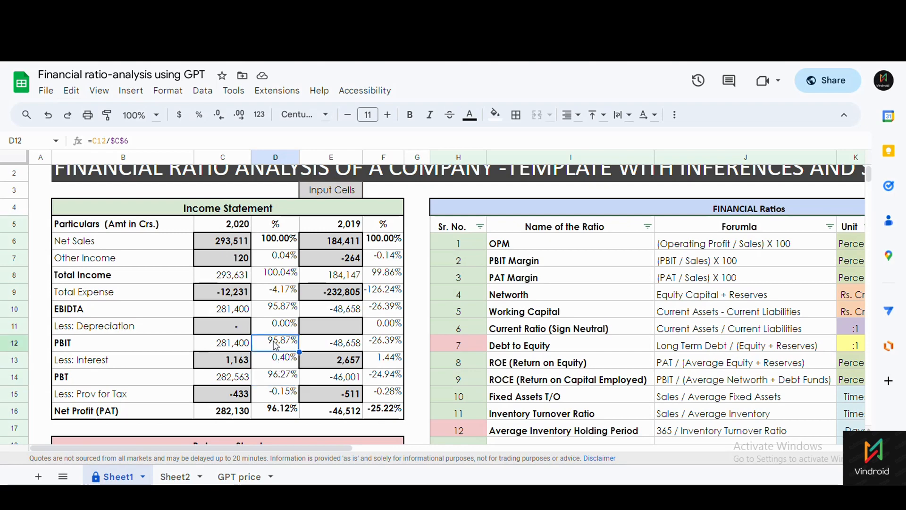
left_click(267, 380)
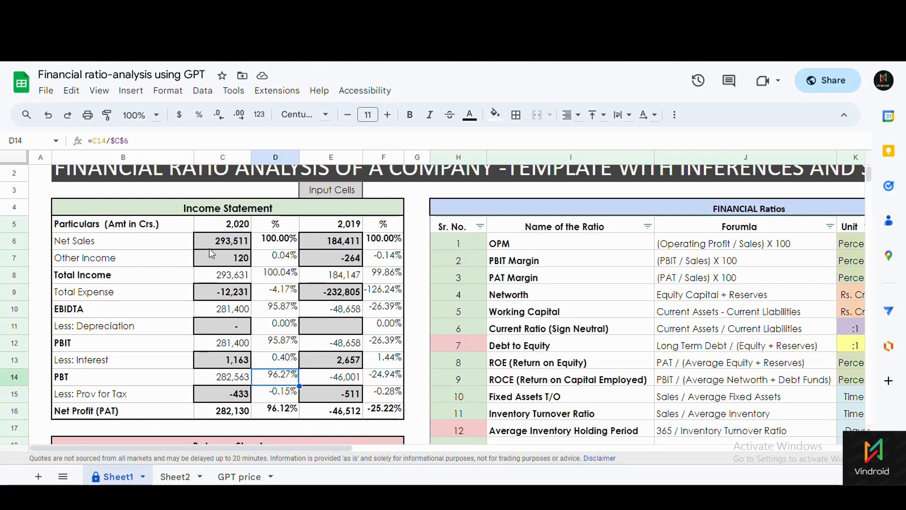
left_click(99, 259)
left_click(285, 264)
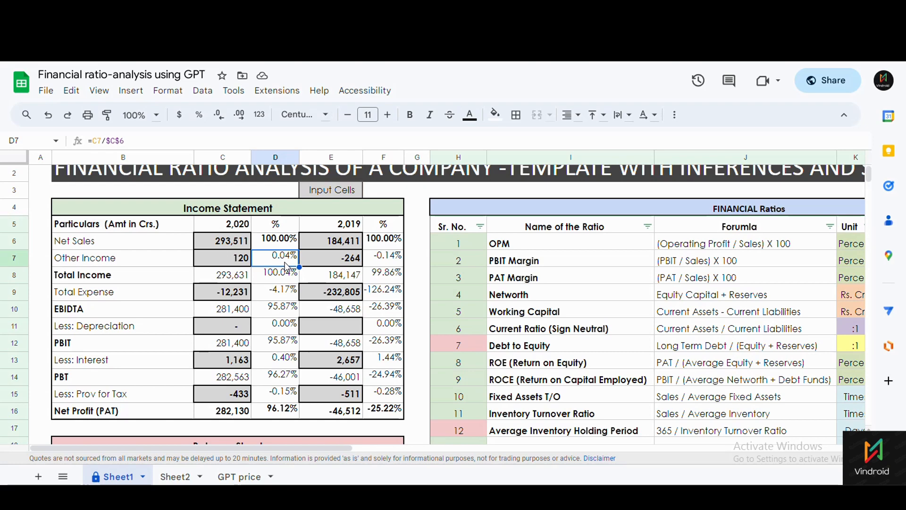
left_click(213, 242)
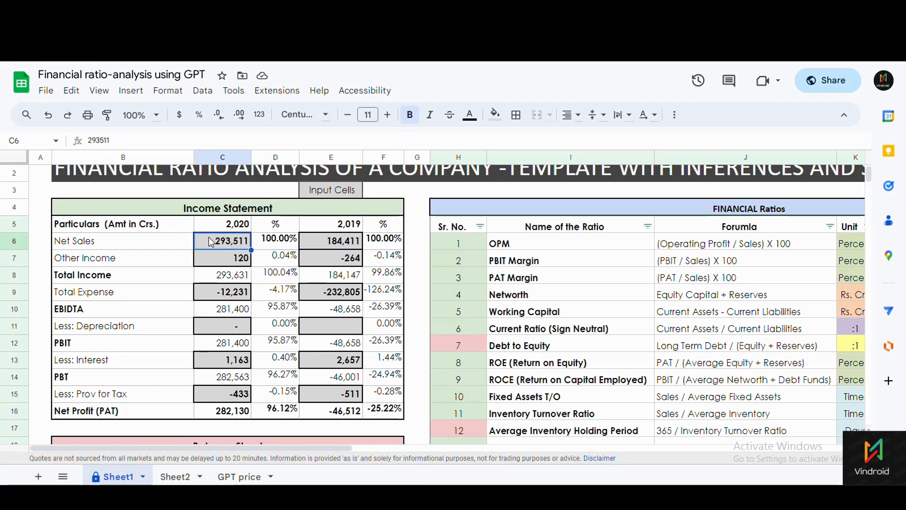
left_click(284, 265)
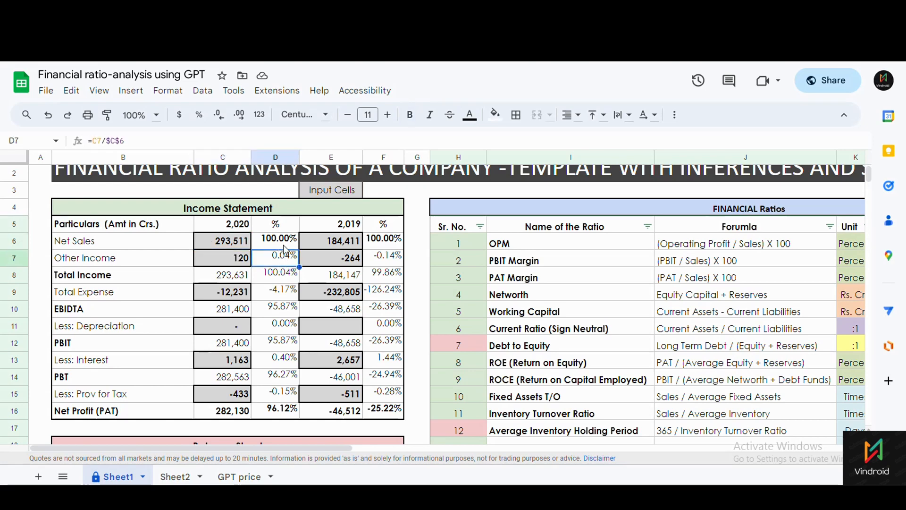
left_click(285, 245)
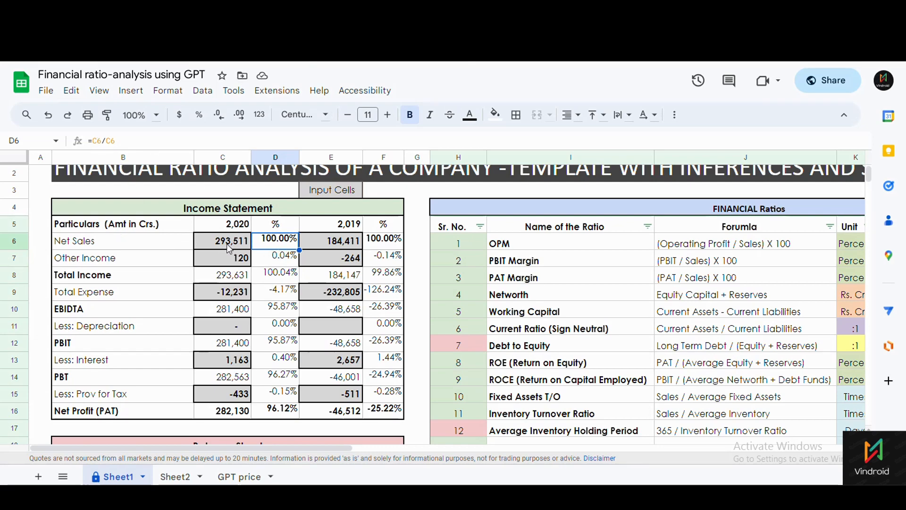
left_click(227, 243)
left_click(261, 248)
left_click(258, 252)
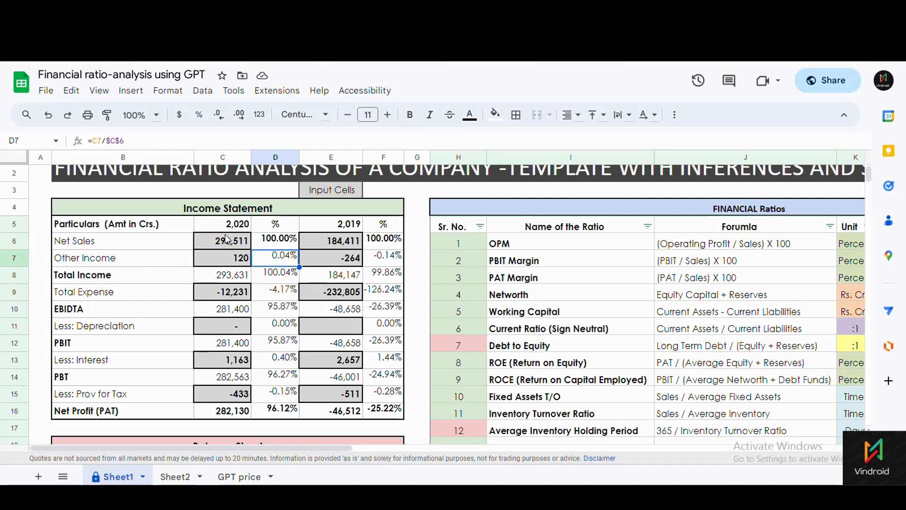
left_click(226, 296)
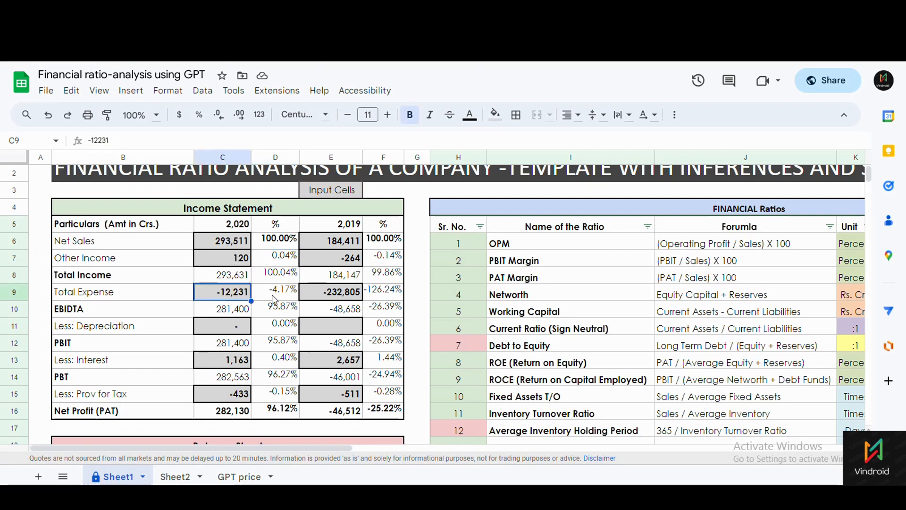
left_click(276, 298)
left_click(229, 299)
left_click(278, 294)
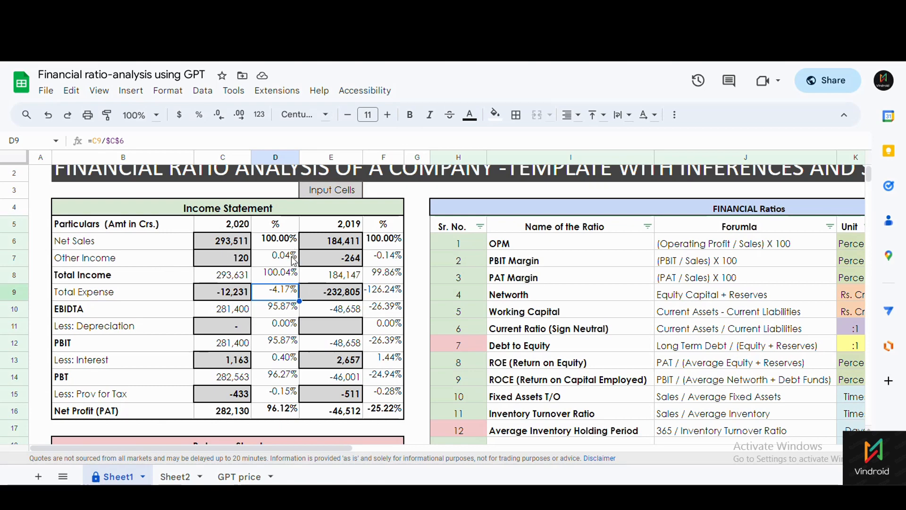
left_click(274, 257)
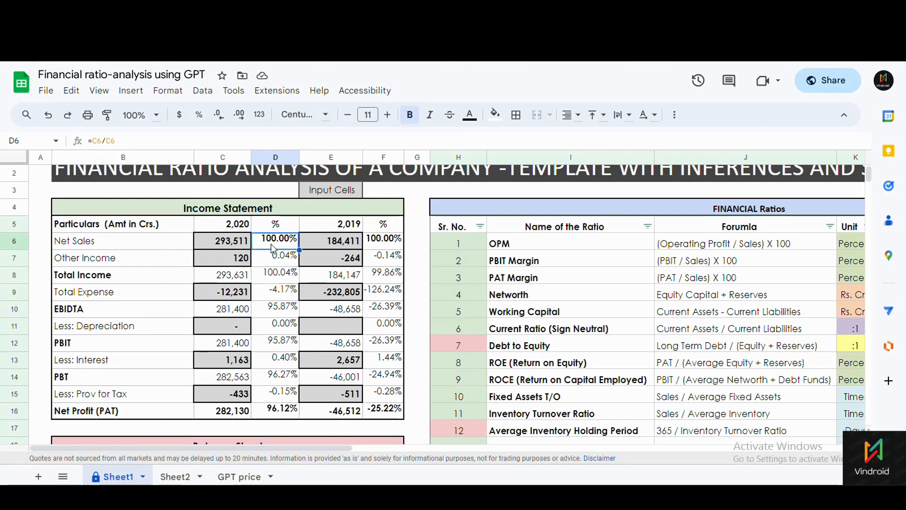
left_click(283, 292)
left_click(284, 330)
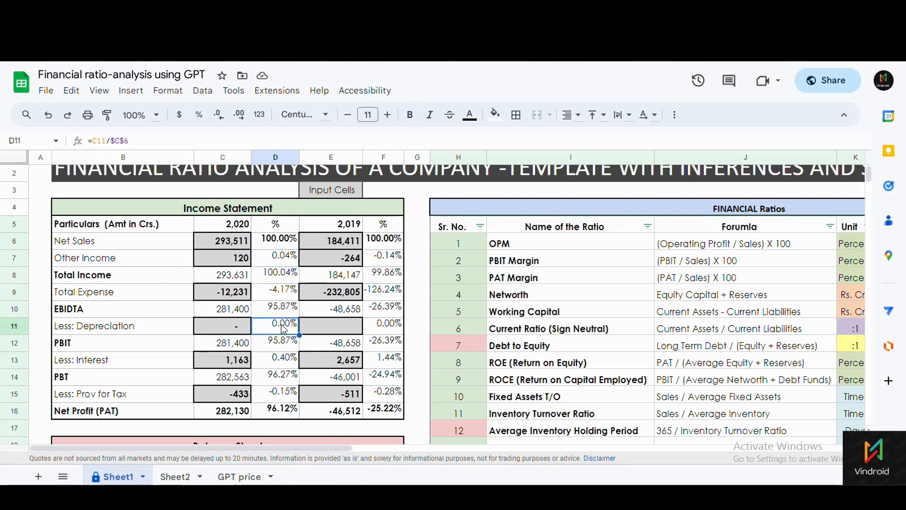
left_click(275, 260)
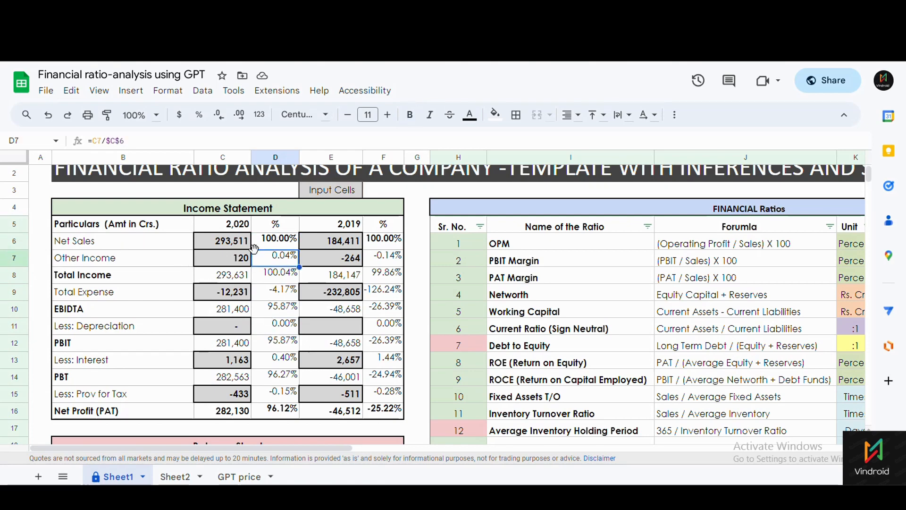
Inspect the Net Profit percentage formula and the 2020 Net Profit (PAT) total formula.
scroll(272, 288, "down", 1)
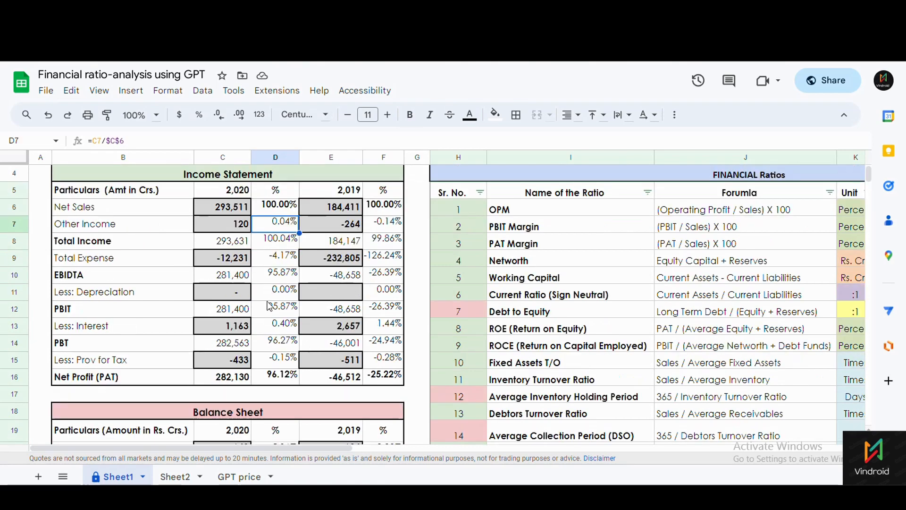
left_click(270, 381)
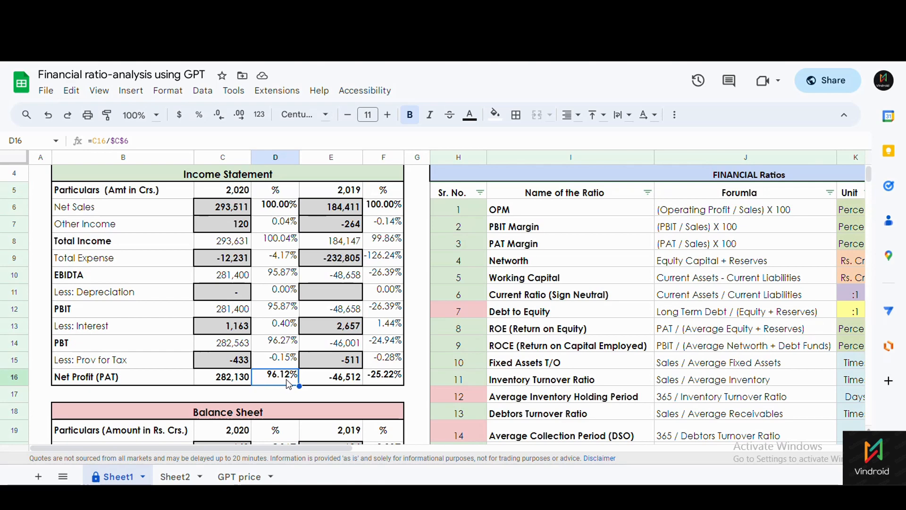
scroll(278, 380, "up", 2)
left_click(207, 278)
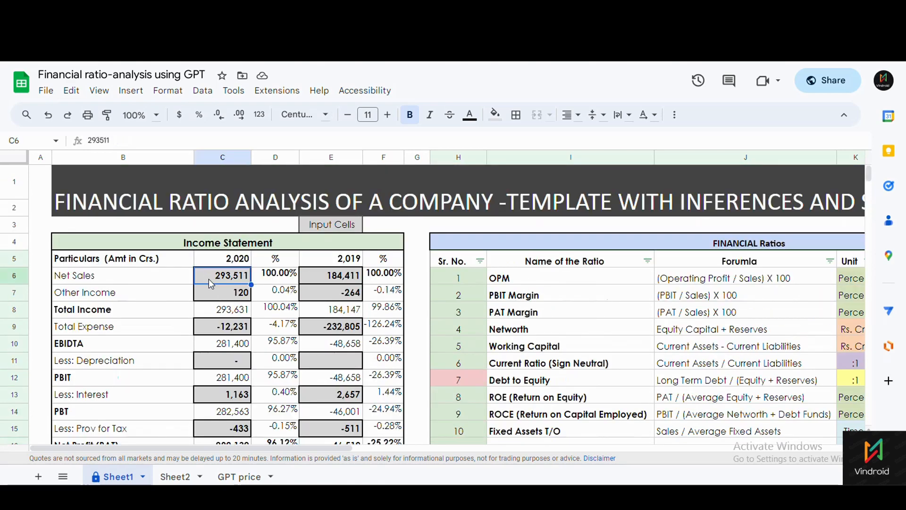
scroll(277, 345, "down", 3)
left_click(208, 296)
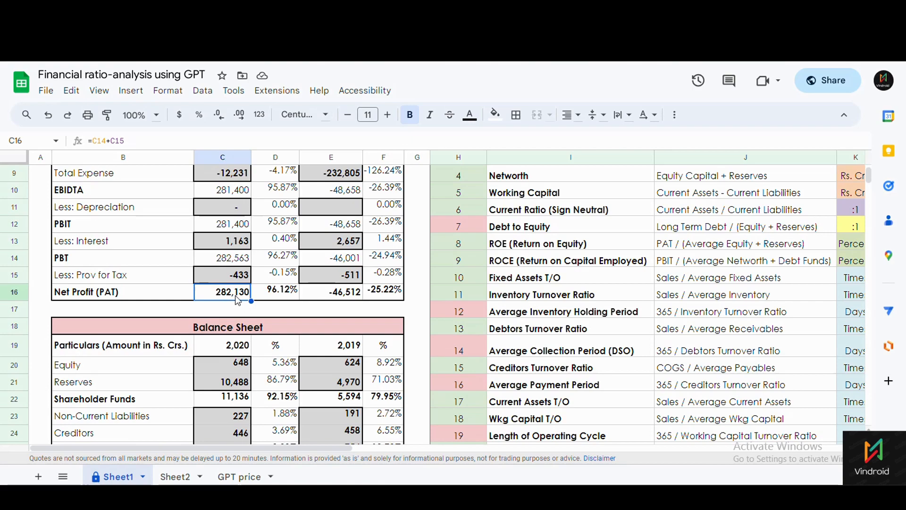
scroll(241, 302, "up", 3)
scroll(241, 302, "down", 3)
scroll(240, 302, "up", 3)
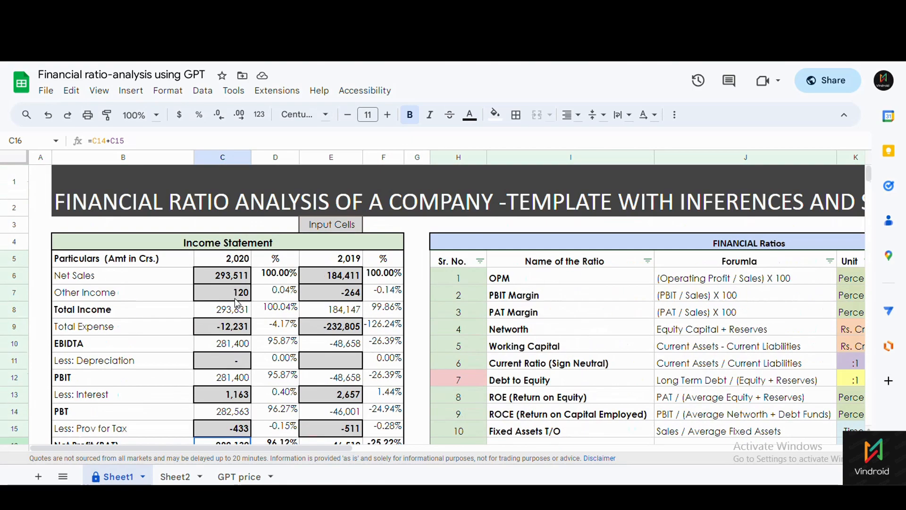
scroll(237, 302, "down", 1)
Highlight the 2020 and 2019 Net Sales, Other Income, Total Expense and depreciation inputs, then open Data.
left_click_drag(216, 211, 219, 222)
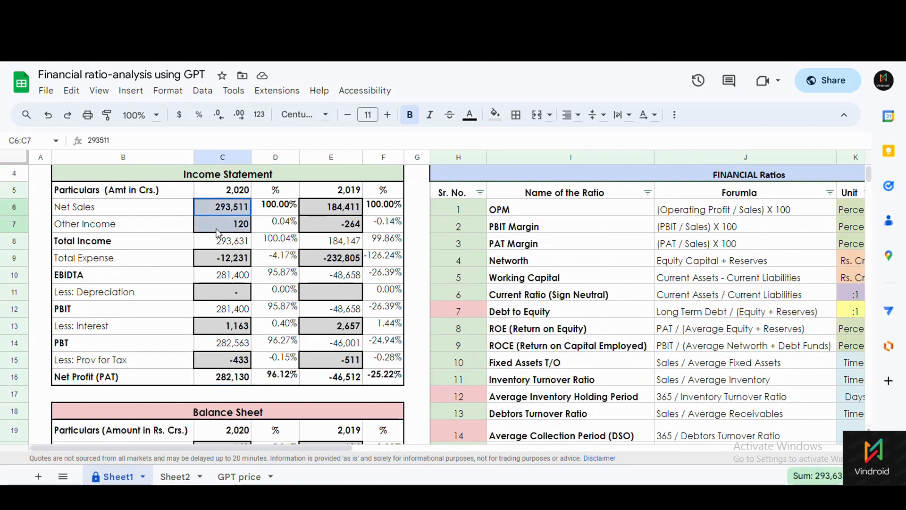
left_click_drag(336, 210, 336, 224)
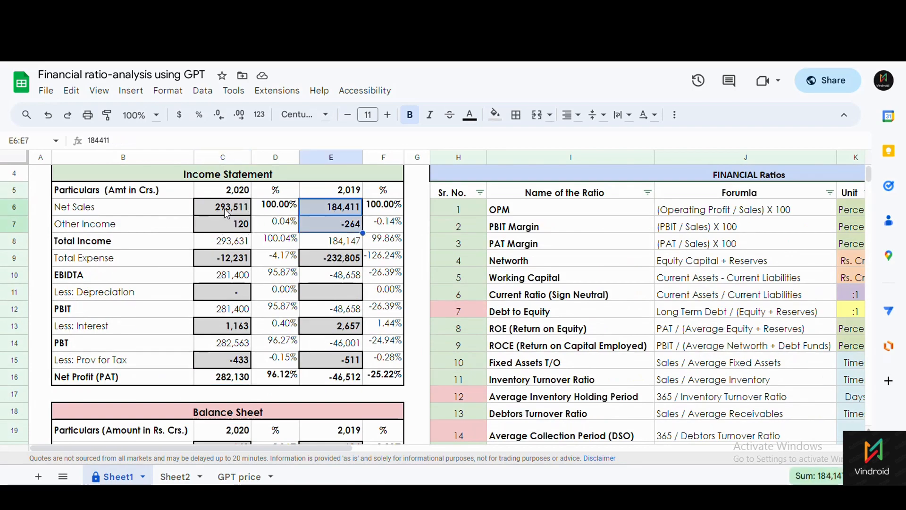
left_click_drag(227, 212, 227, 224)
left_click(233, 259)
left_click(314, 261)
left_click(246, 295)
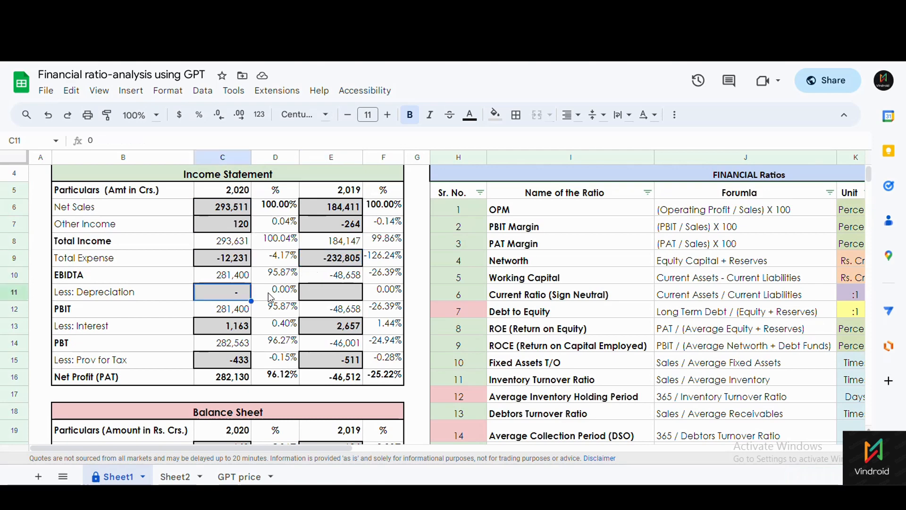
left_click(311, 293)
left_click(202, 90)
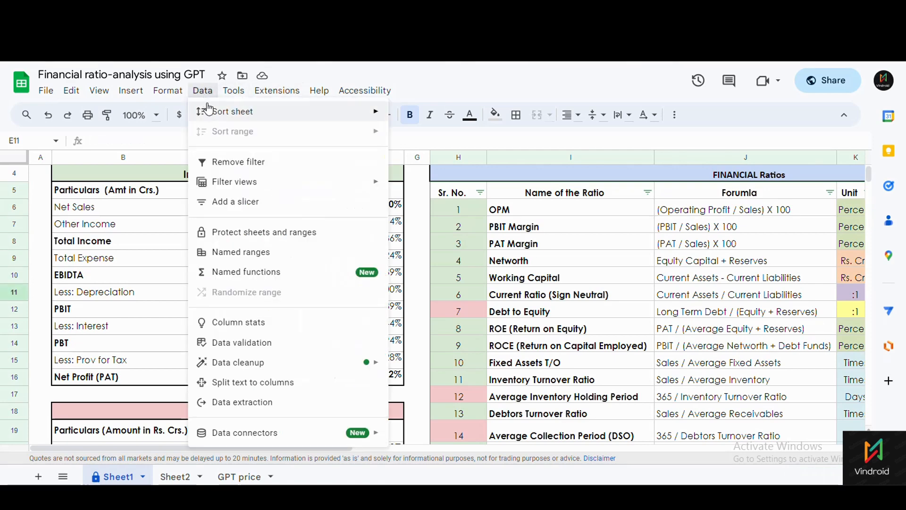
left_click(248, 235)
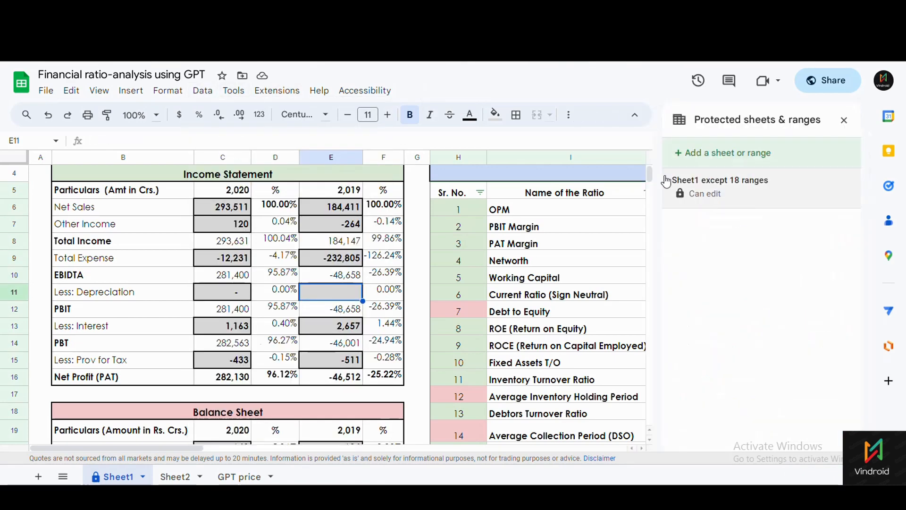
left_click(700, 189)
scroll(753, 302, "down", 10)
scroll(747, 312, "up", 10)
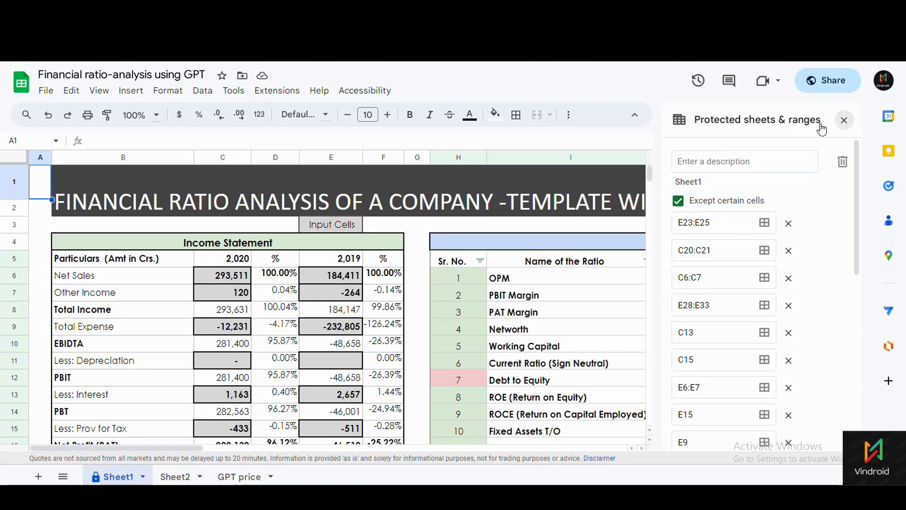
left_click(845, 120)
left_click(202, 90)
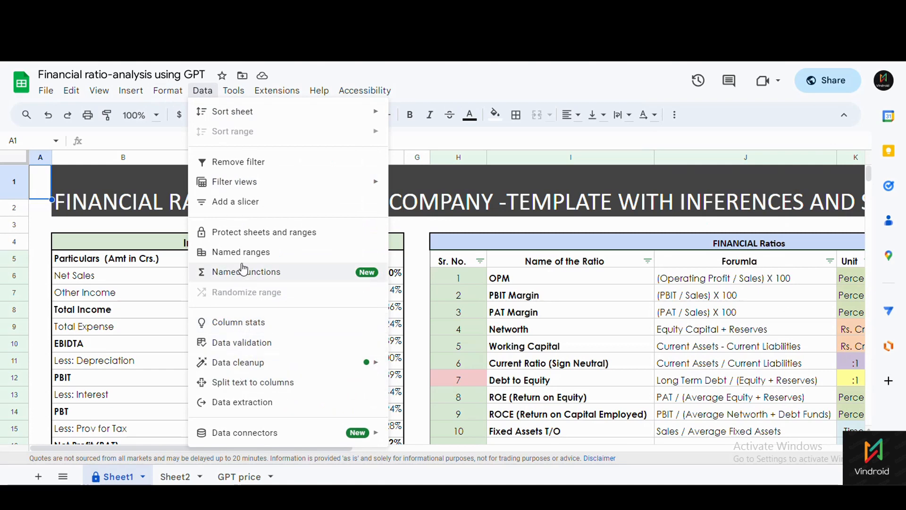
Try adding a protection for the whole of Sheet1 except cell H3.
left_click(251, 235)
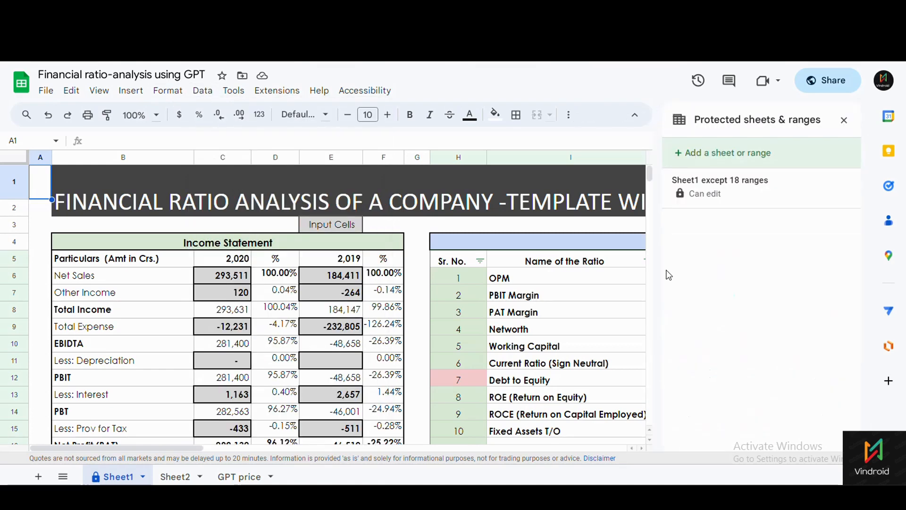
left_click(718, 158)
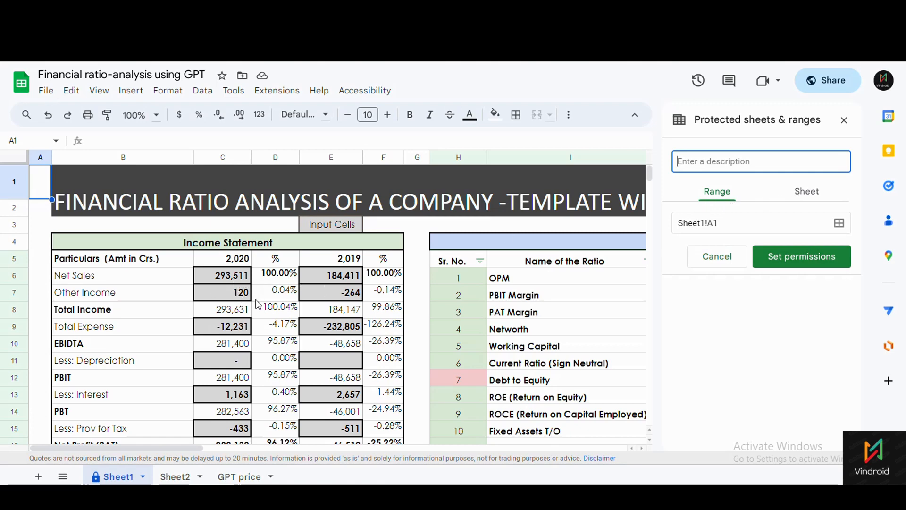
left_click(802, 200)
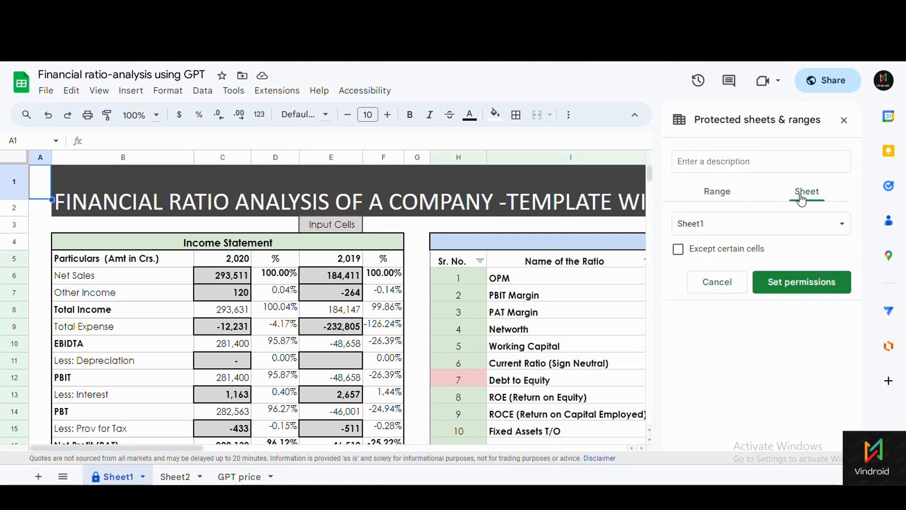
left_click(802, 225)
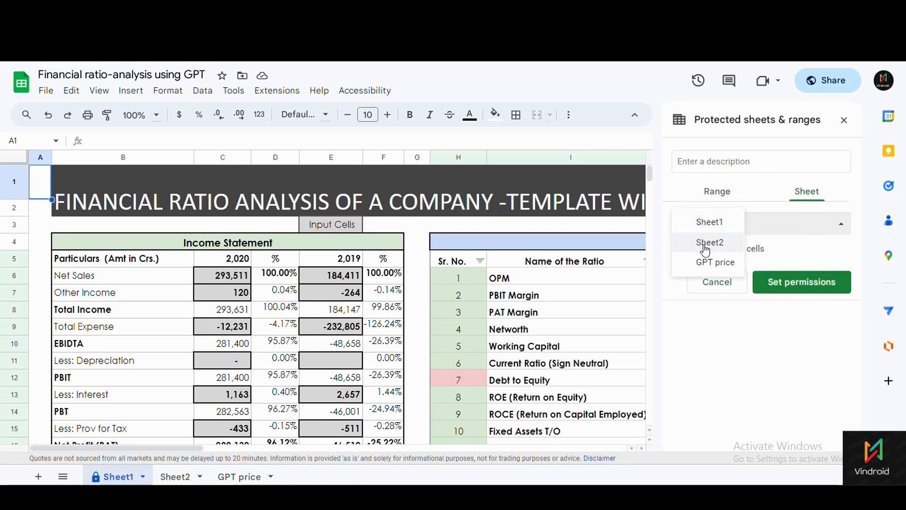
left_click(806, 225)
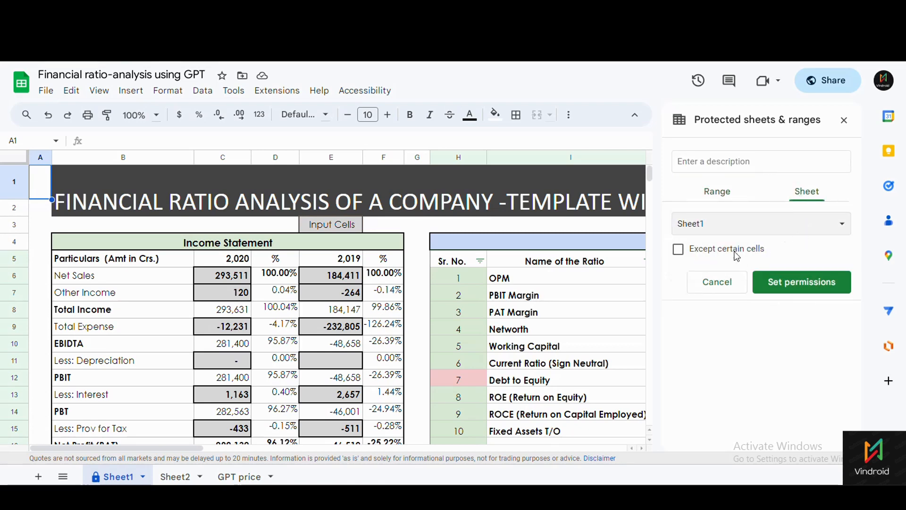
left_click(679, 251)
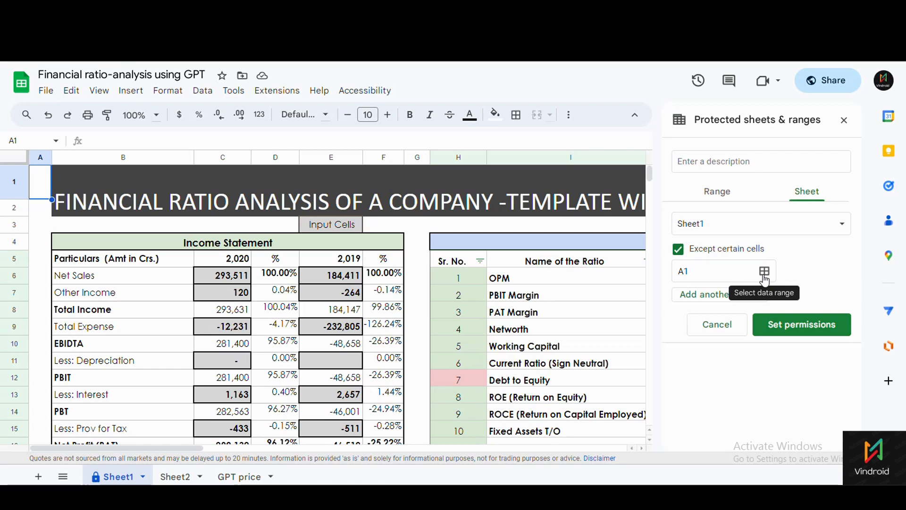
left_click(462, 229)
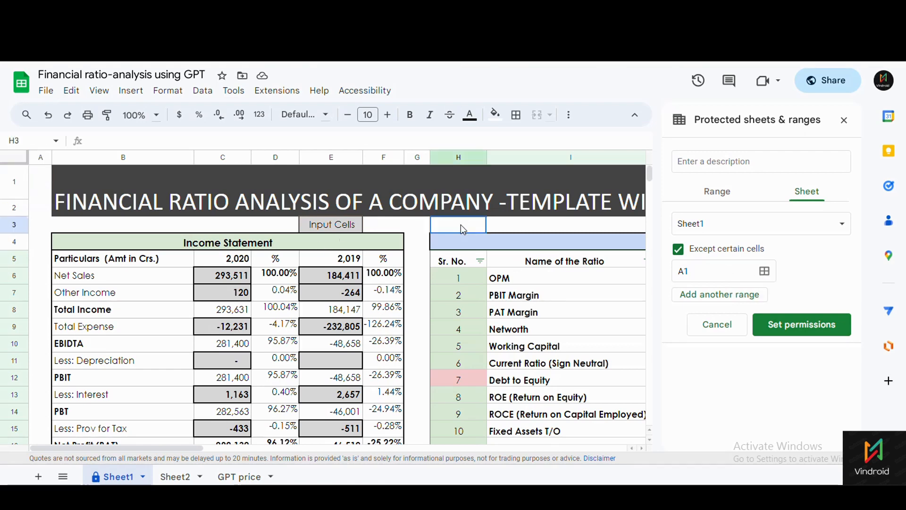
left_click(764, 271)
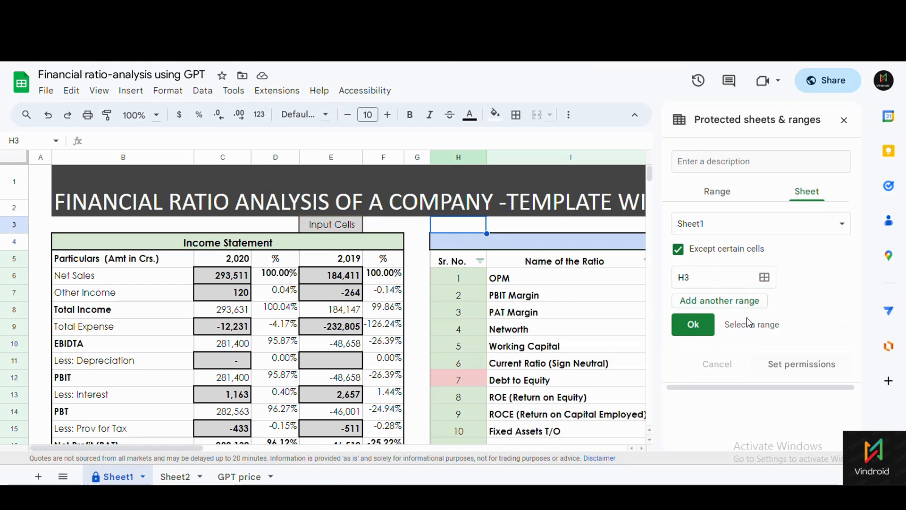
left_click(693, 329)
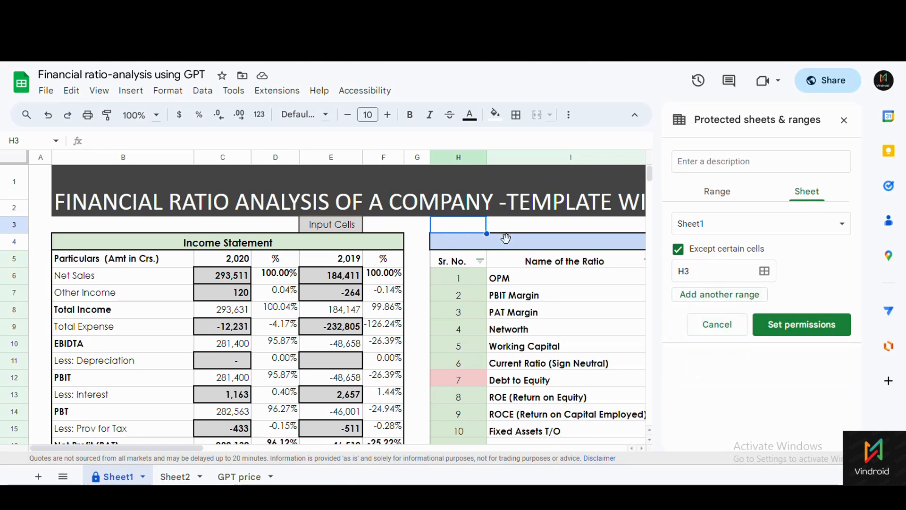
left_click(812, 328)
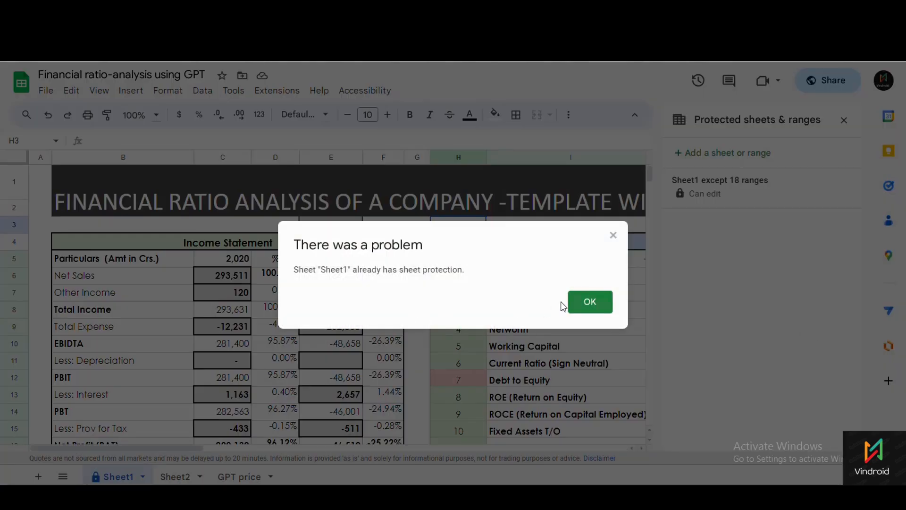
Dismiss the already-protected error and open the existing Sheet1 protection's editing permissions.
left_click(578, 305)
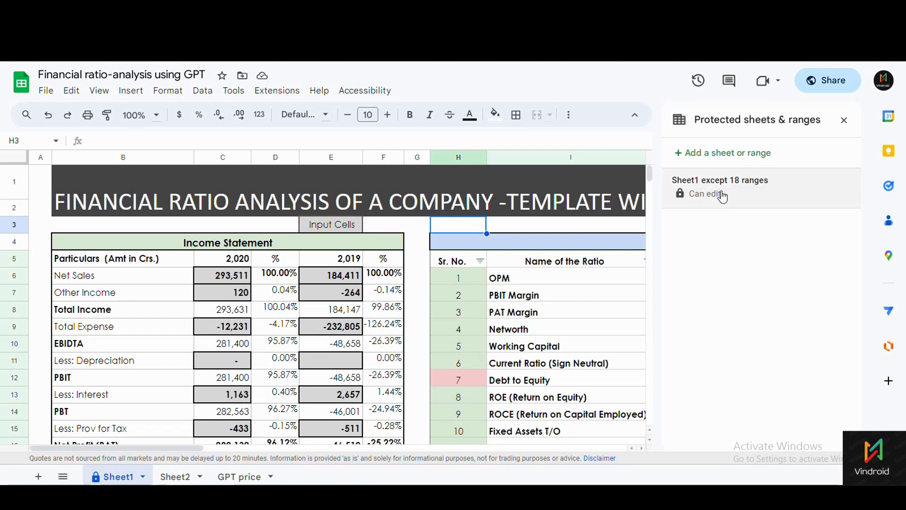
left_click(722, 196)
scroll(770, 378, "down", 10)
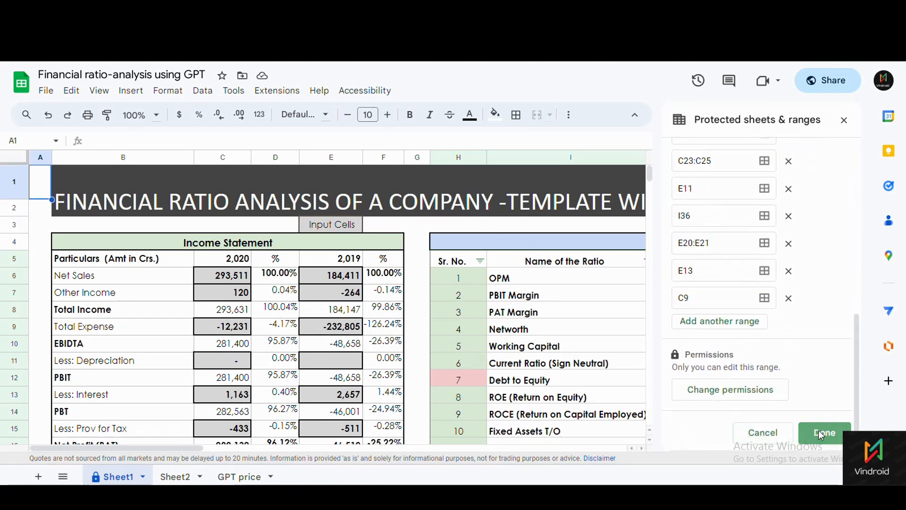
left_click(730, 390)
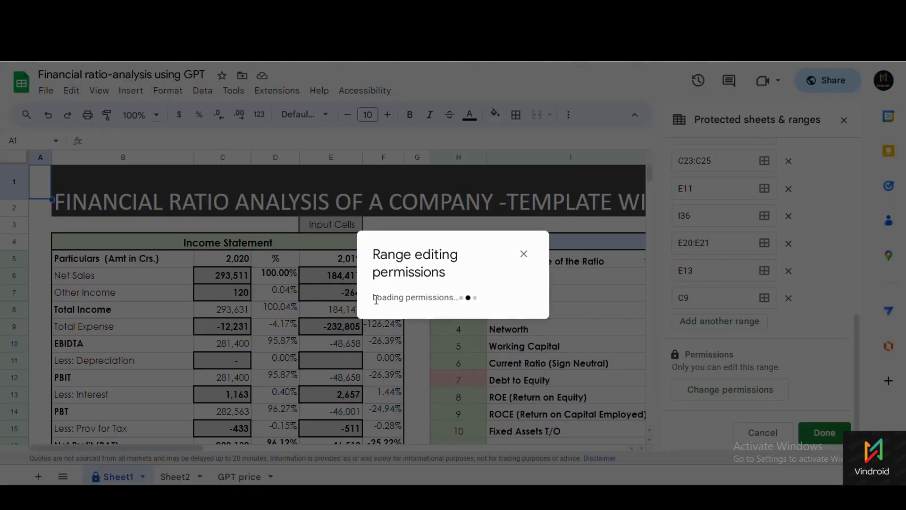
Set range editing to Custom, tick the second collaborator, and save with Done.
left_click(363, 288)
left_click(391, 304)
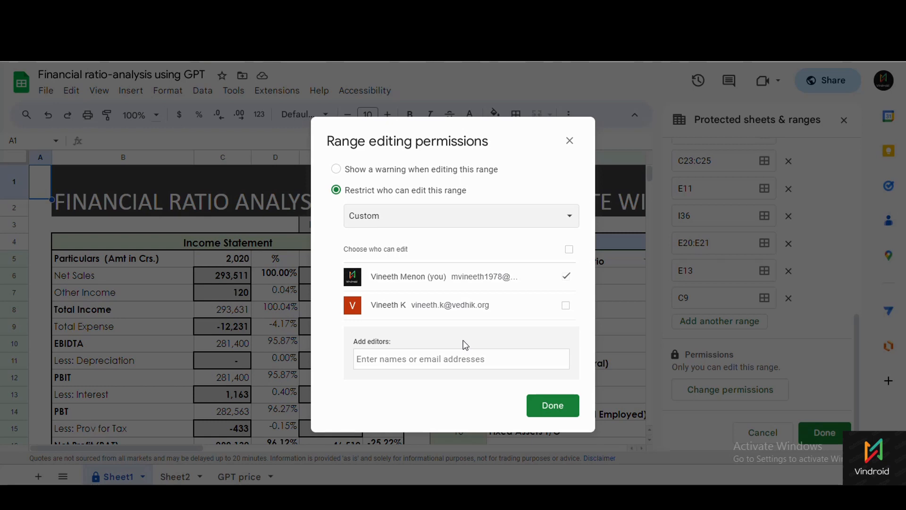
left_click(567, 307)
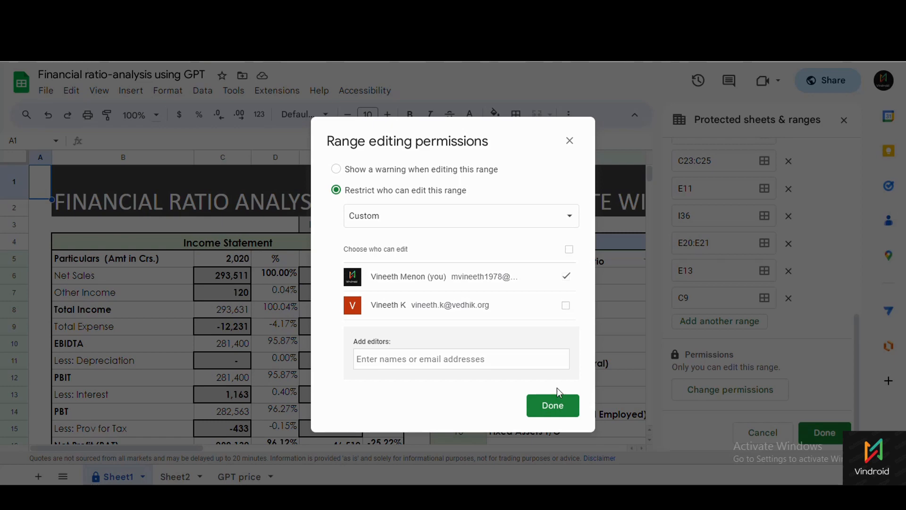
left_click(552, 404)
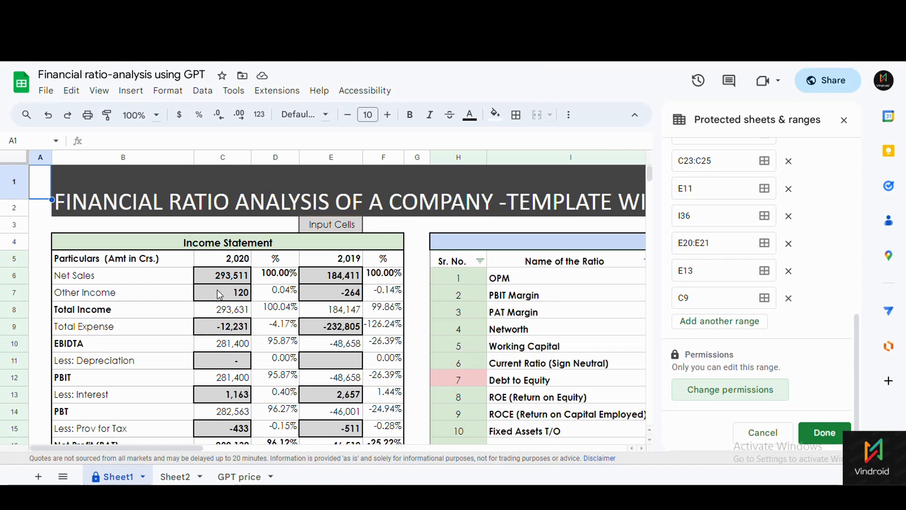
Scroll through the excepted ranges list, then close the Protected sheets & ranges panel.
scroll(701, 232, "up", 10)
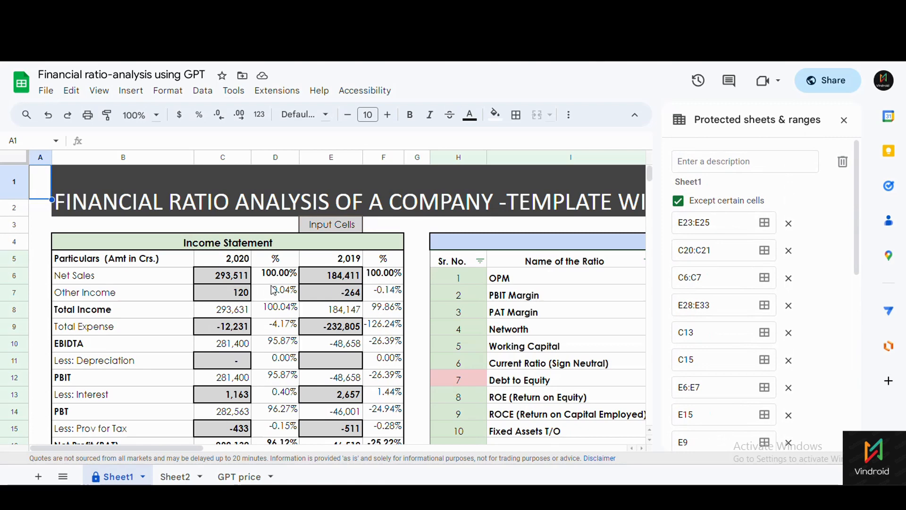
scroll(333, 301, "down", 1)
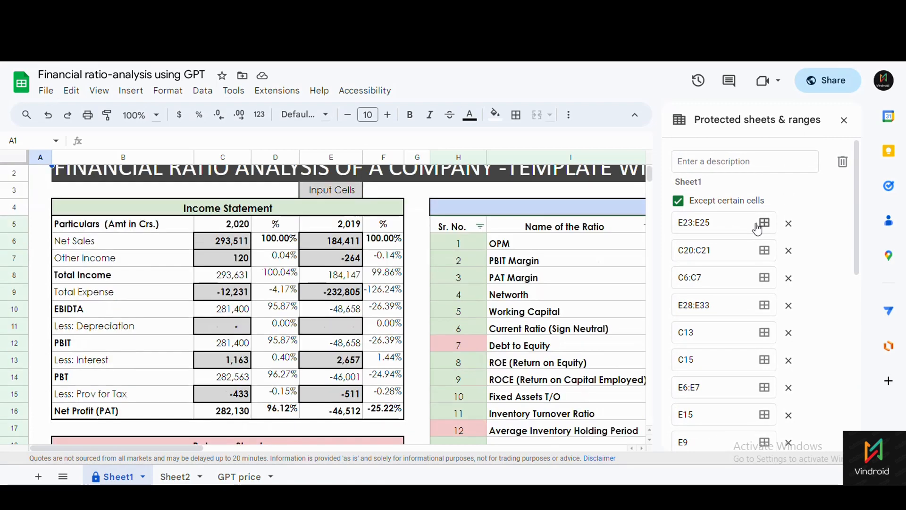
scroll(743, 271, "down", 6)
scroll(742, 271, "down", 2)
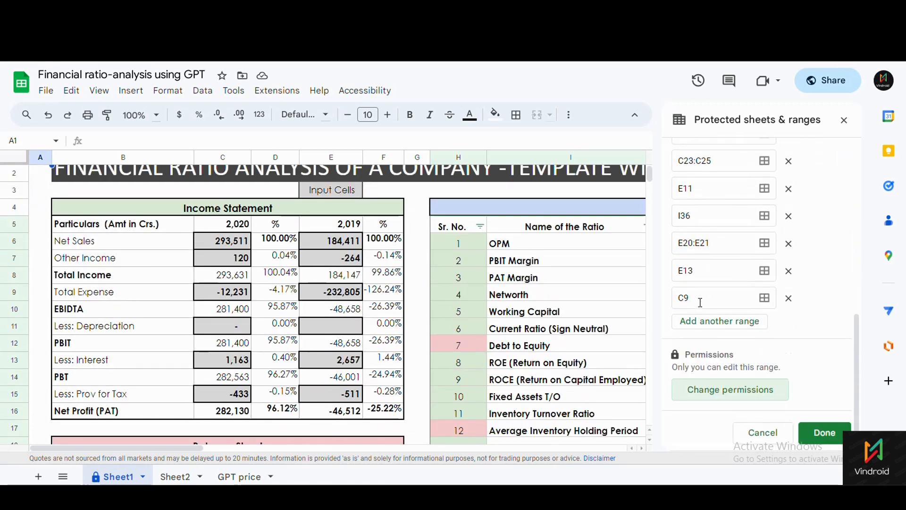
scroll(255, 302, "up", 1)
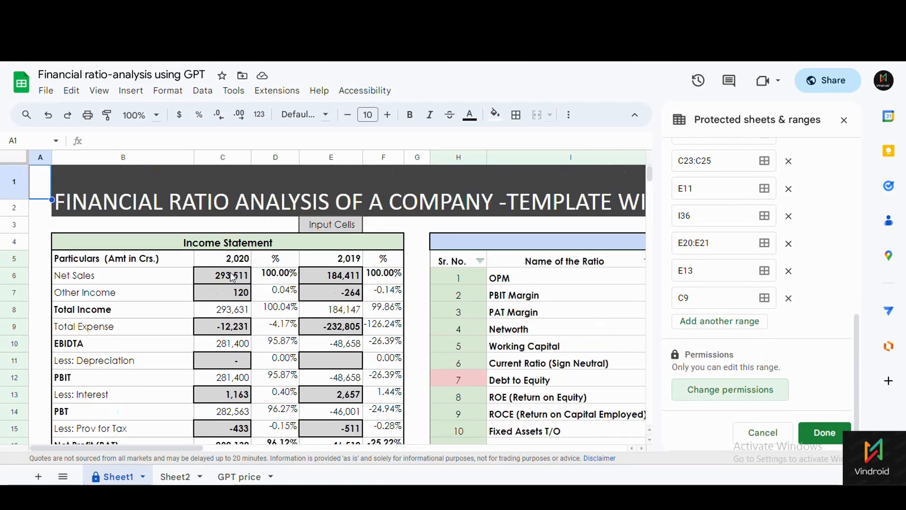
scroll(302, 260, "down", 5)
scroll(265, 349, "up", 3)
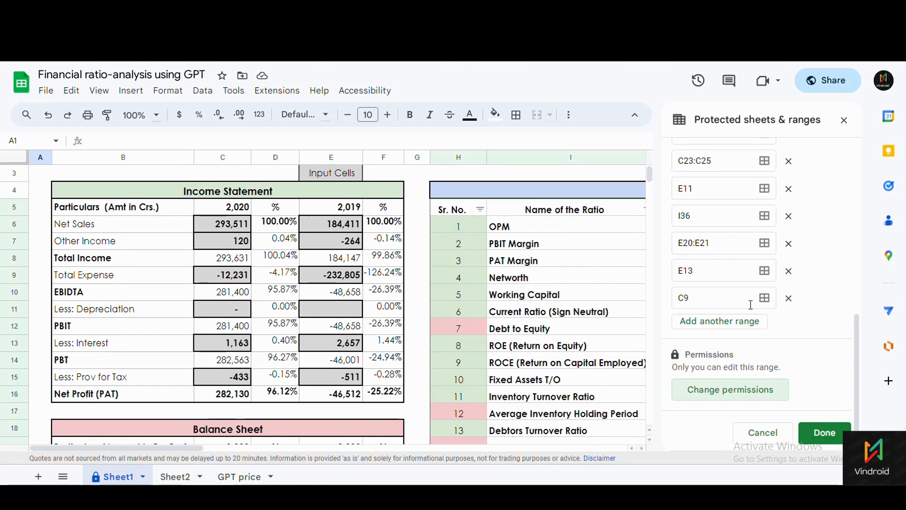
scroll(752, 336, "up", 6)
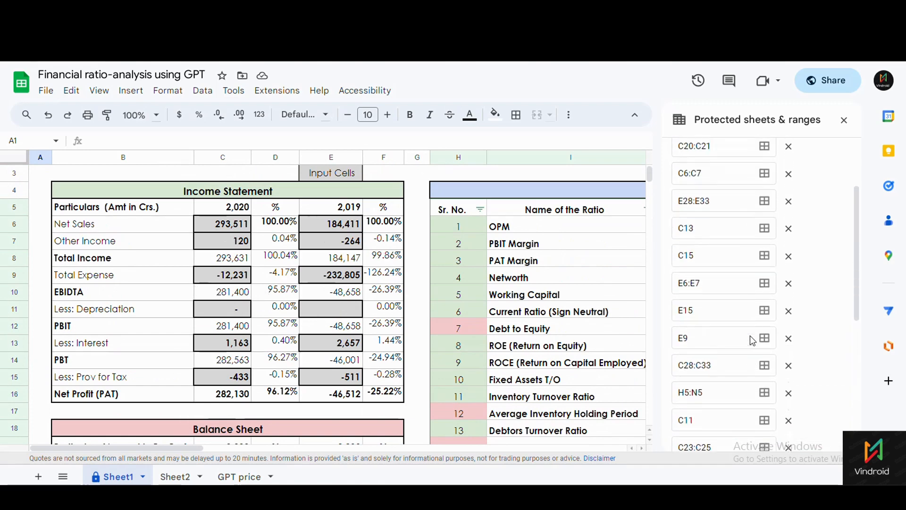
scroll(753, 341, "up", 3)
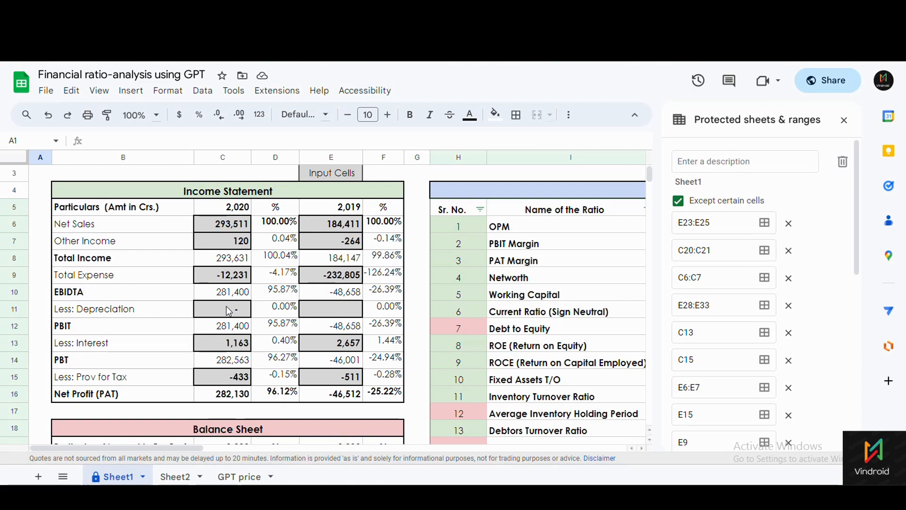
left_click(844, 121)
scroll(242, 358, "down", 5)
scroll(234, 354, "up", 2)
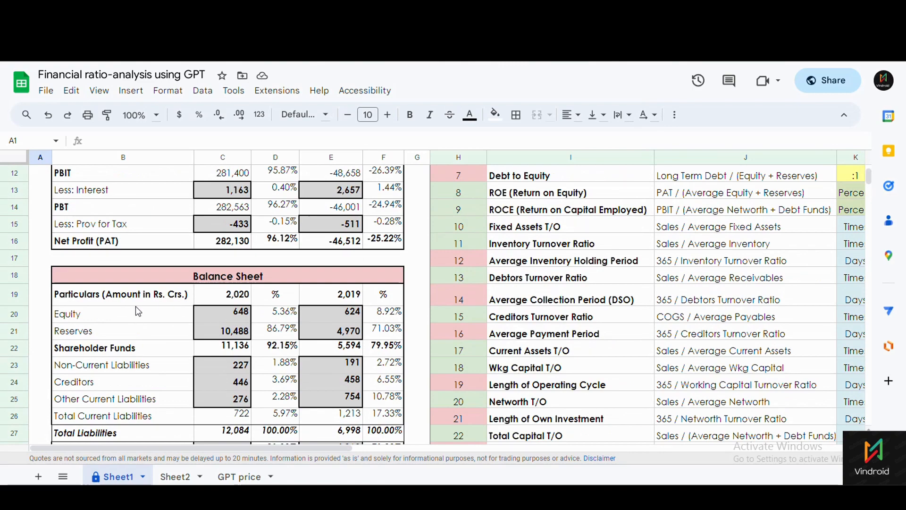
scroll(137, 311, "down", 1)
left_click(107, 404)
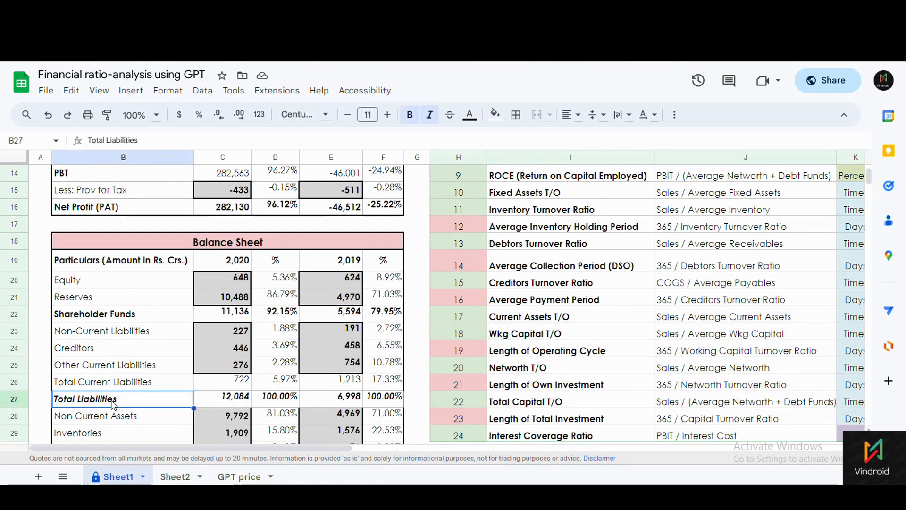
scroll(112, 405, "down", 2)
left_click(113, 414)
left_click(115, 293)
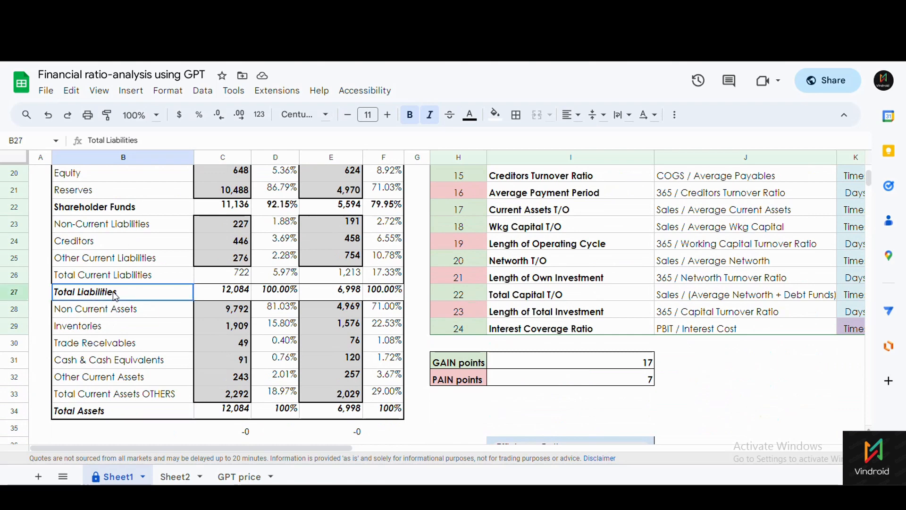
scroll(166, 328, "up", 1)
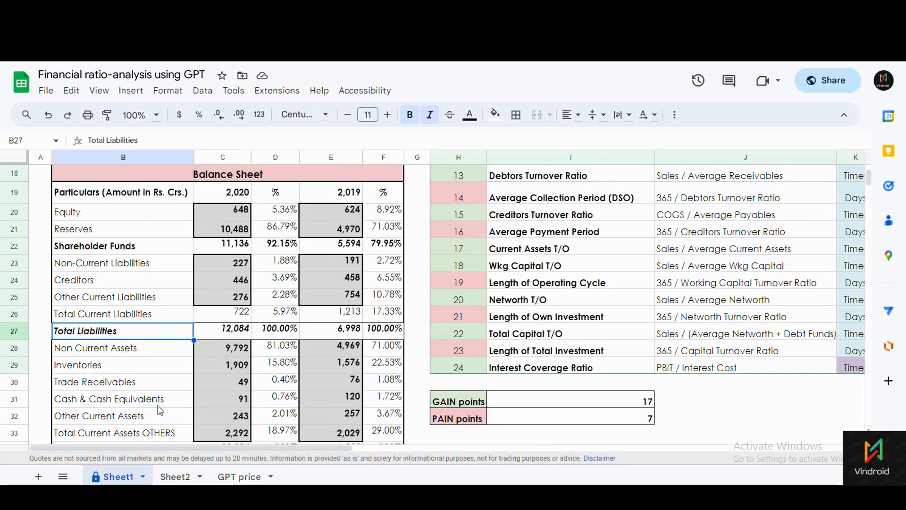
scroll(160, 411, "down", 3)
left_click(116, 348)
scroll(166, 349, "up", 5)
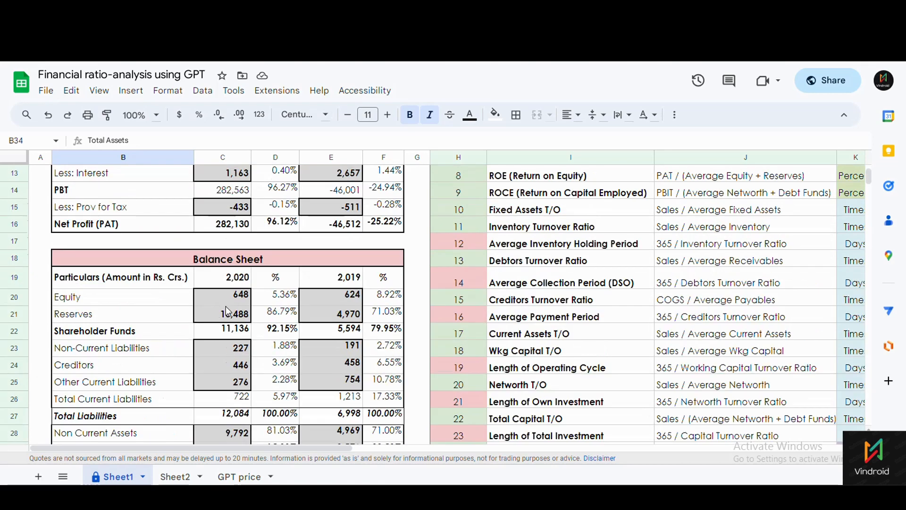
left_click_drag(227, 296, 234, 316)
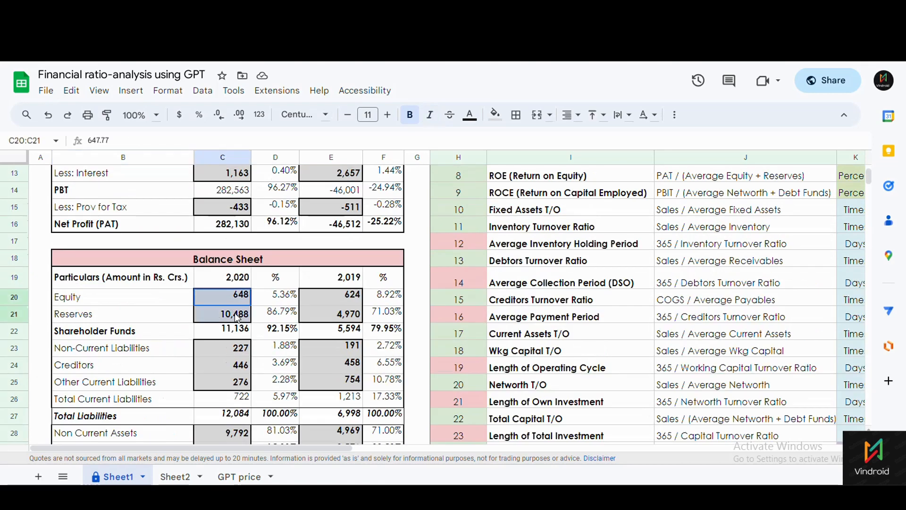
left_click(143, 299)
left_click(146, 317)
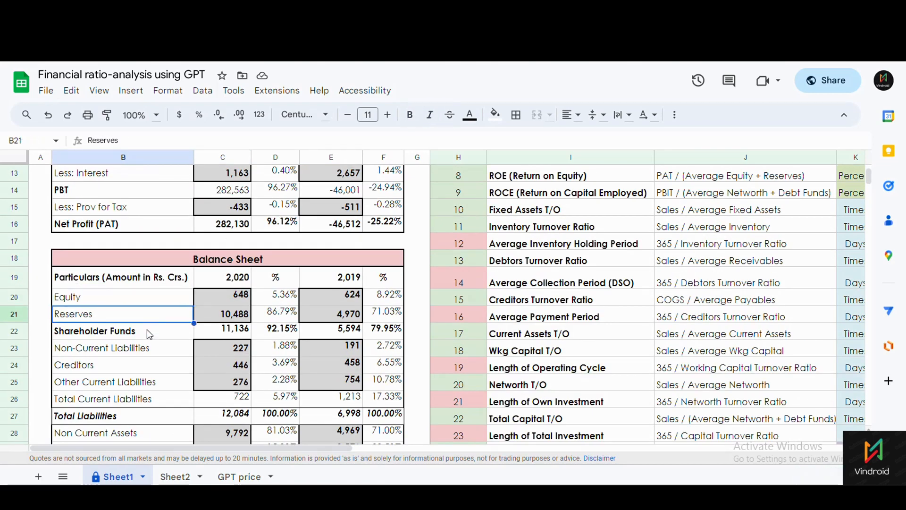
left_click(142, 331)
left_click(144, 353)
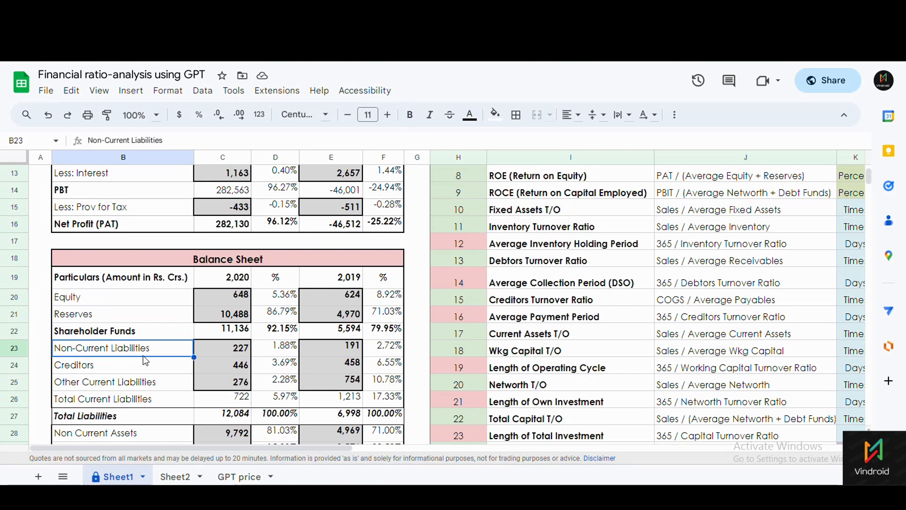
left_click(130, 372)
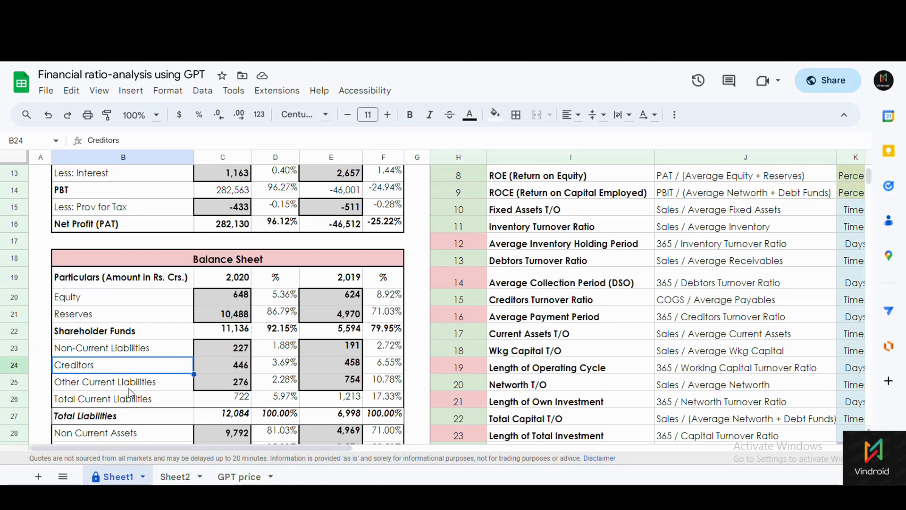
left_click(131, 388)
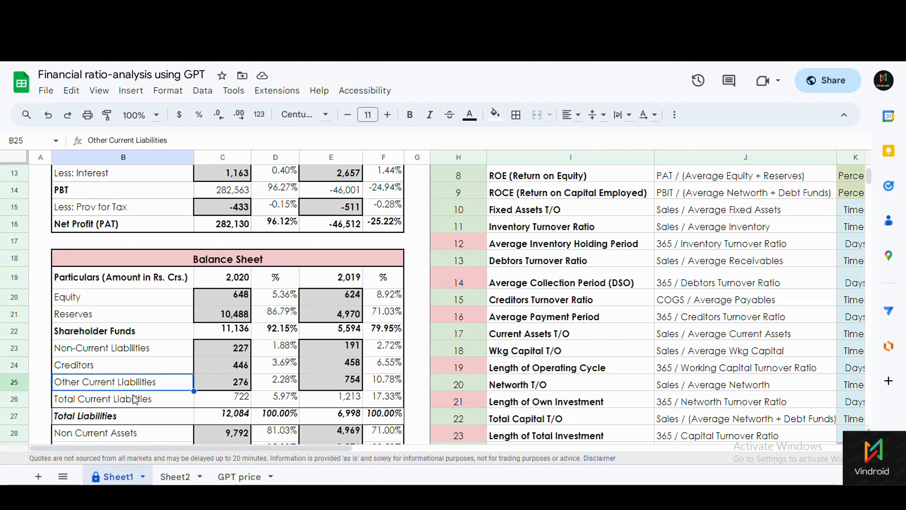
left_click(133, 402)
left_click(224, 407)
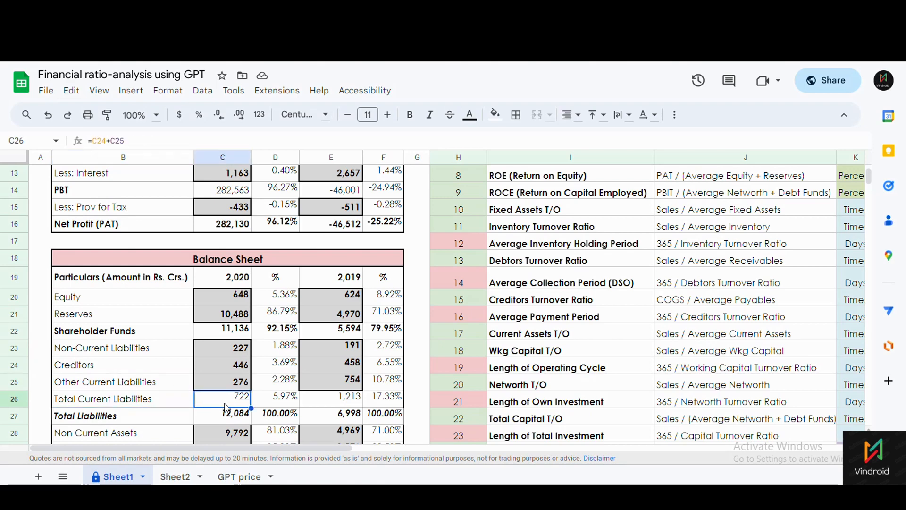
scroll(220, 402, "down", 1)
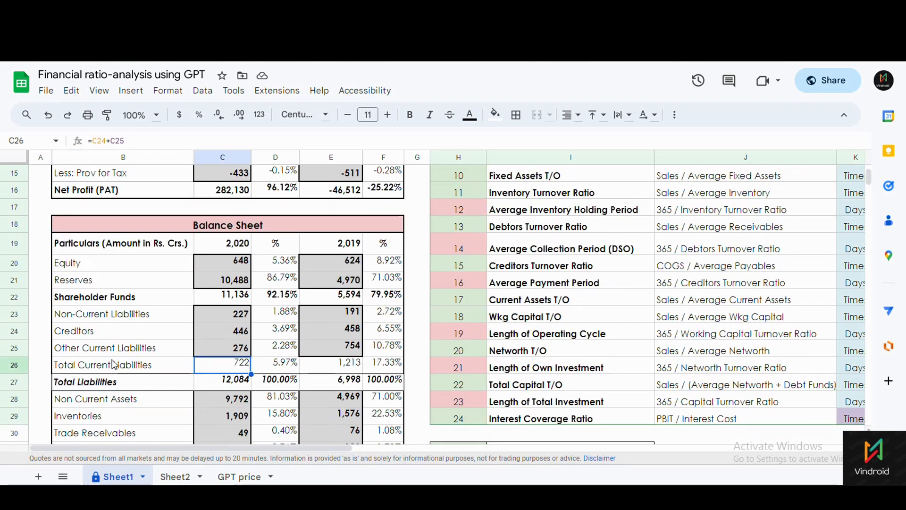
left_click(103, 371)
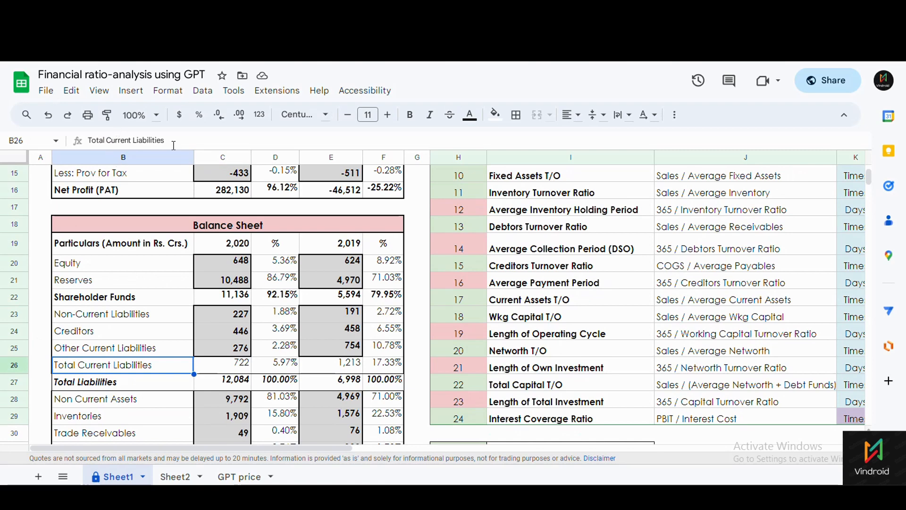
left_click(152, 381)
left_click(240, 385)
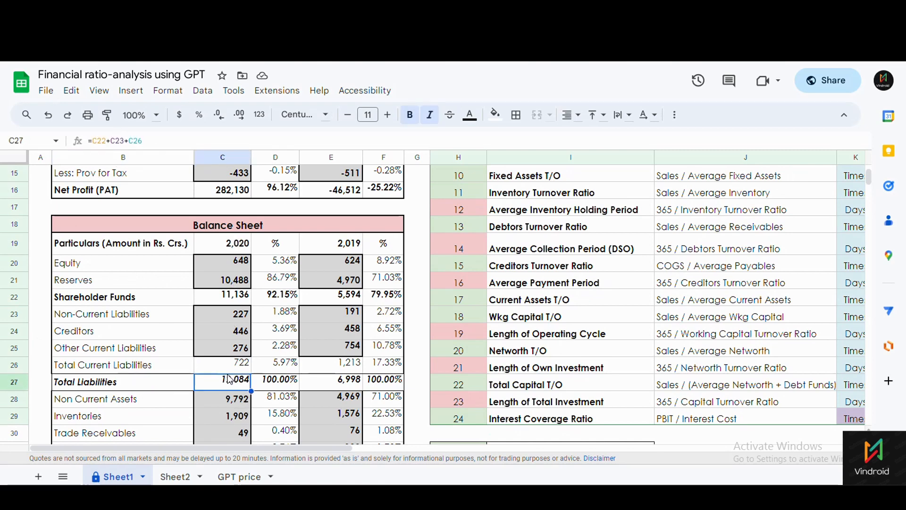
left_click(146, 300)
left_click(217, 299)
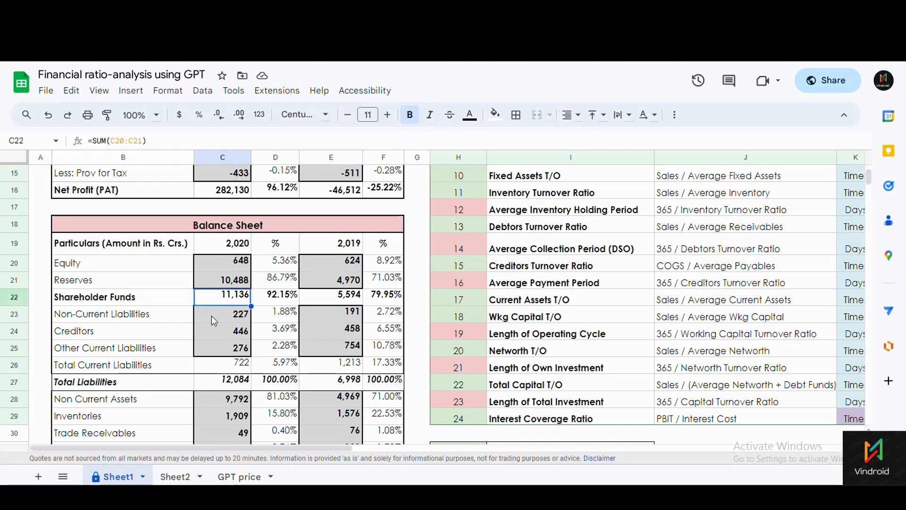
left_click_drag(220, 263, 223, 282)
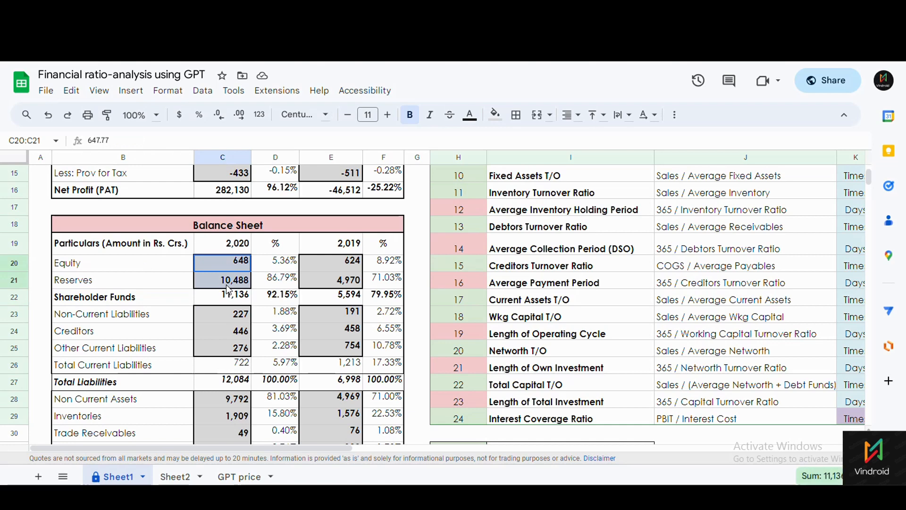
left_click(223, 292)
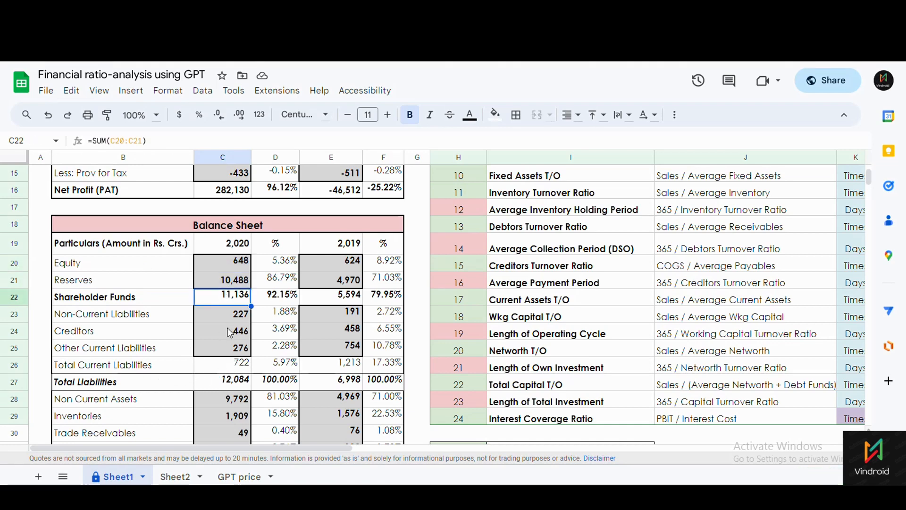
left_click_drag(226, 314, 236, 349)
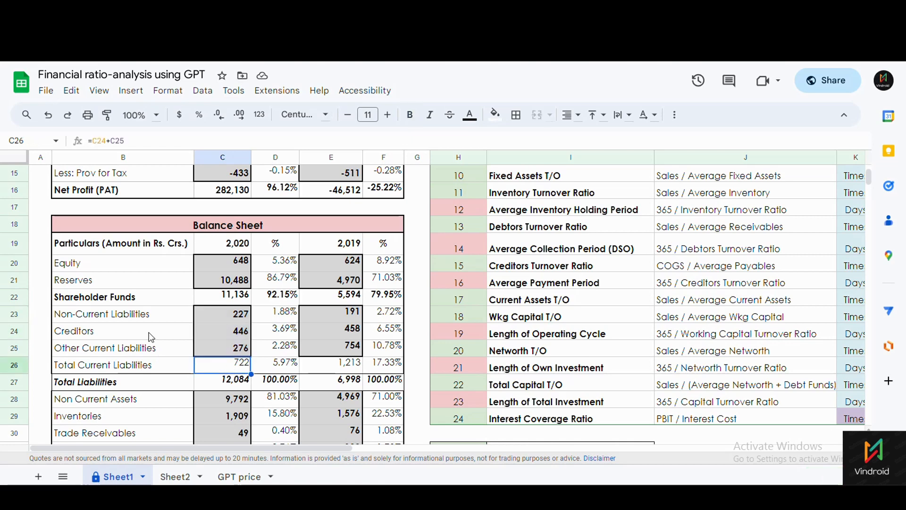
left_click_drag(98, 316, 100, 344)
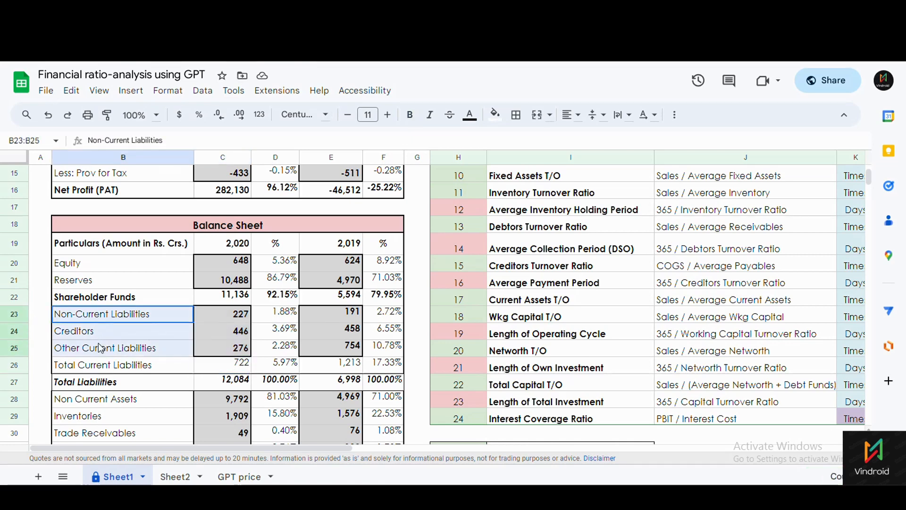
left_click_drag(217, 318, 225, 348)
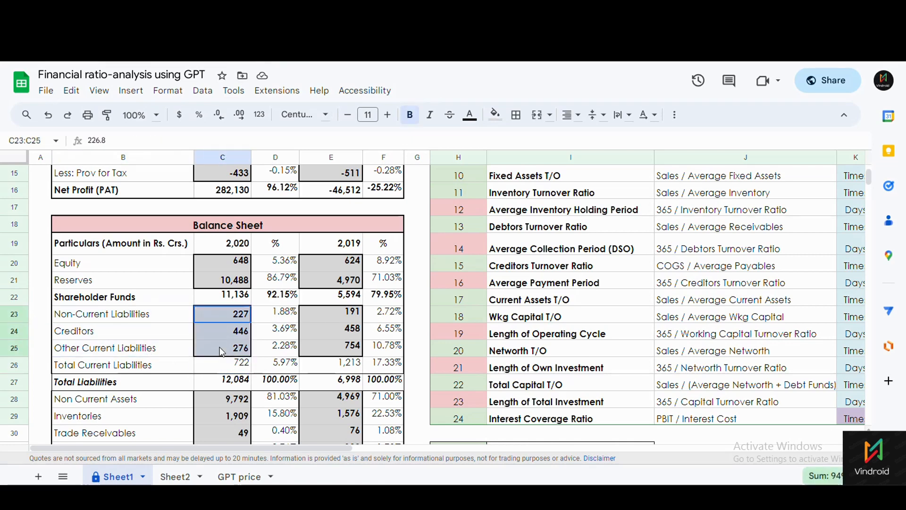
left_click(279, 367)
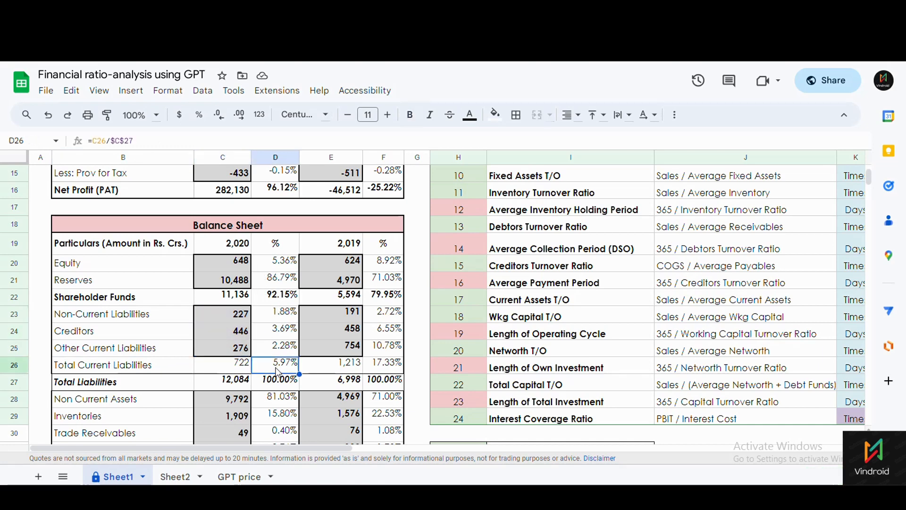
left_click(231, 387)
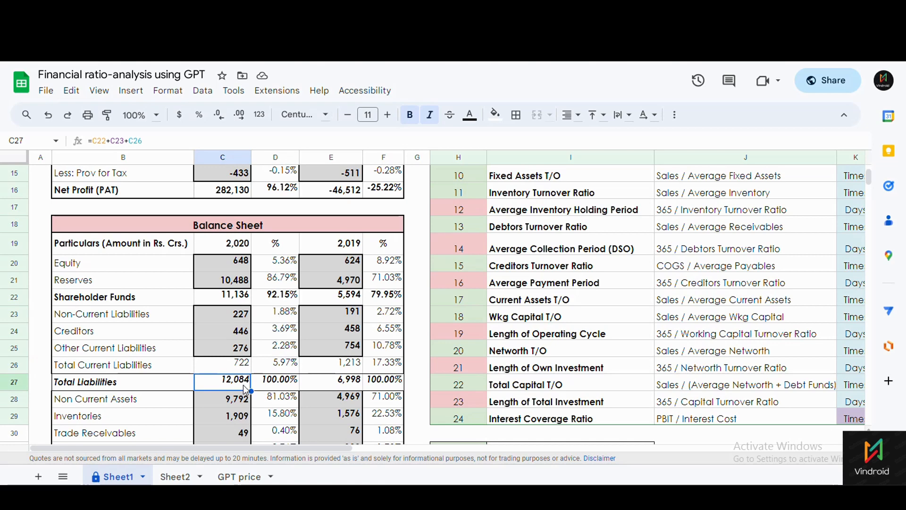
left_click(277, 368)
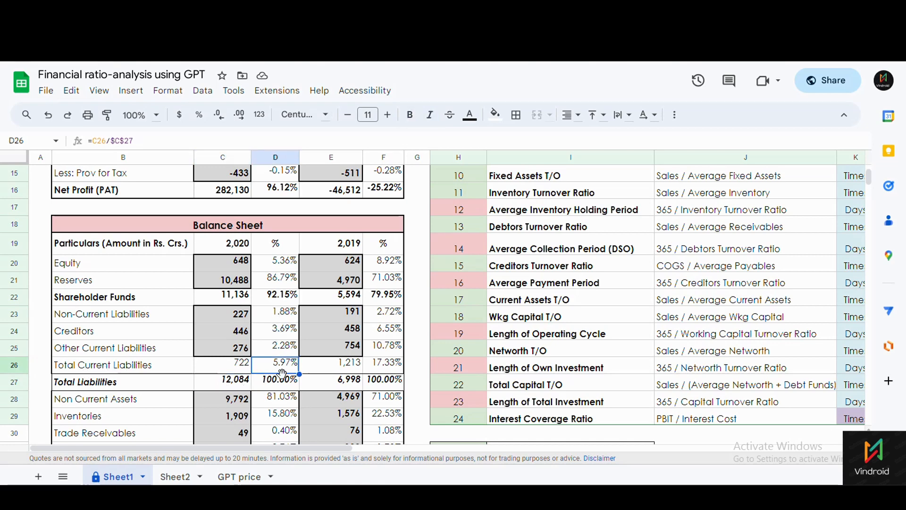
left_click(239, 386)
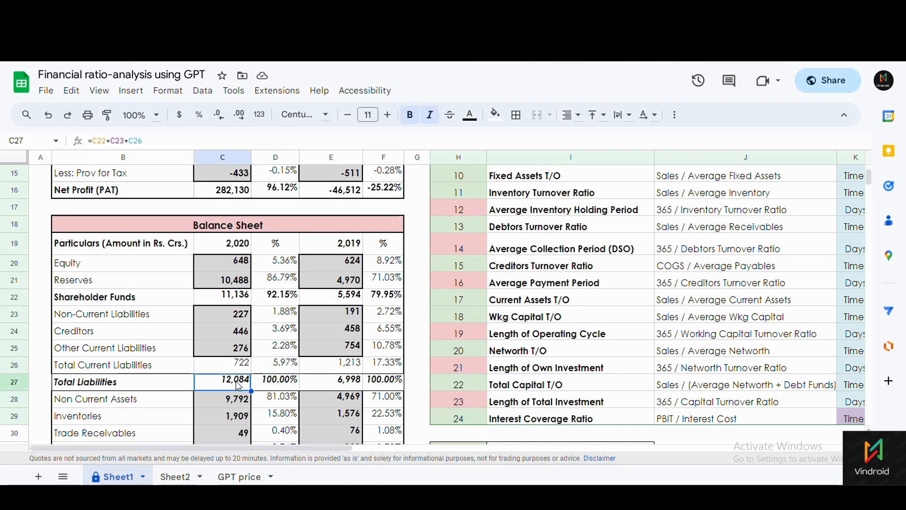
left_click(270, 285)
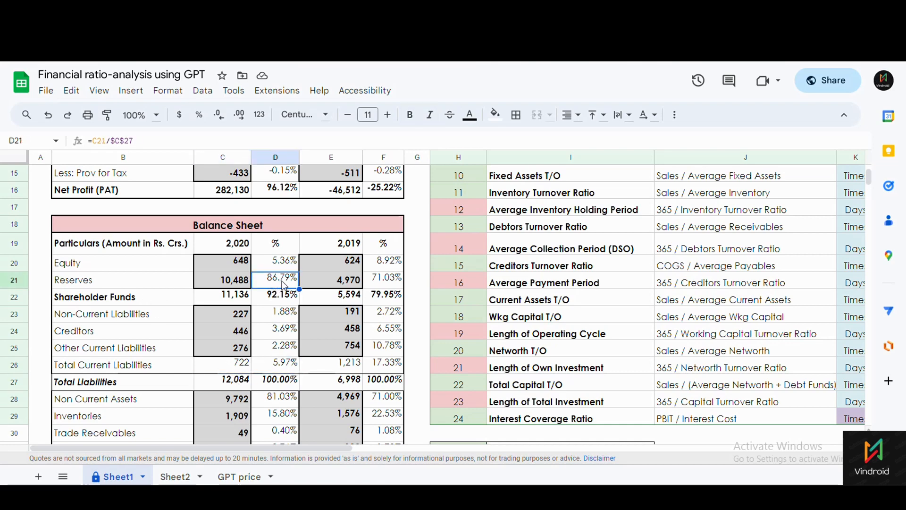
left_click(226, 380)
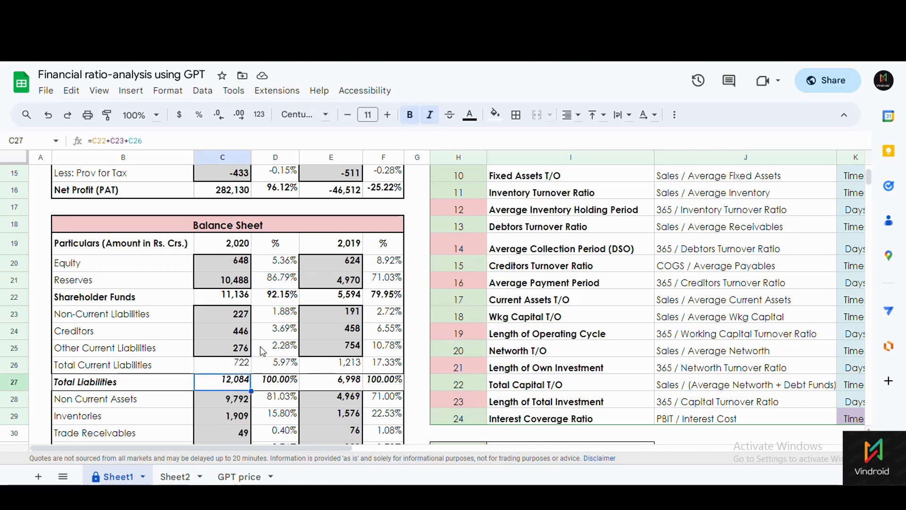
left_click(273, 321)
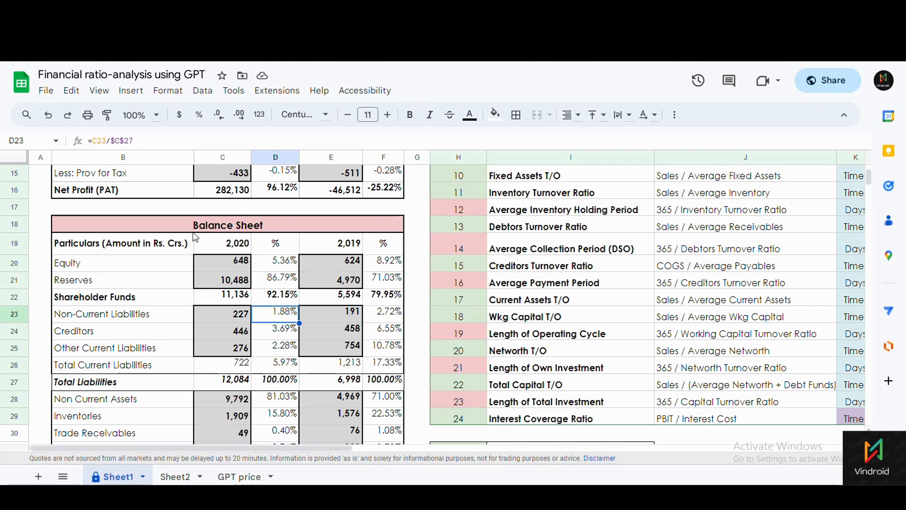
left_click(212, 384)
scroll(212, 345, "up", 5)
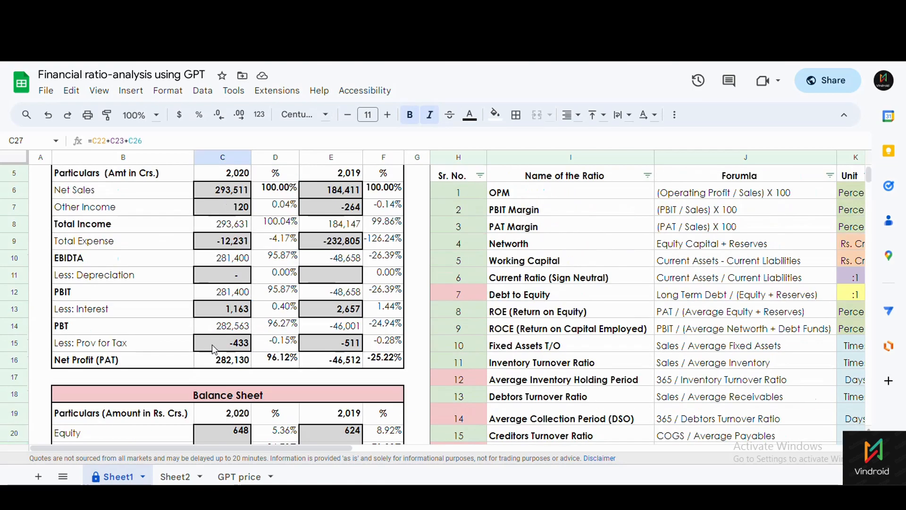
scroll(180, 396, "down", 1)
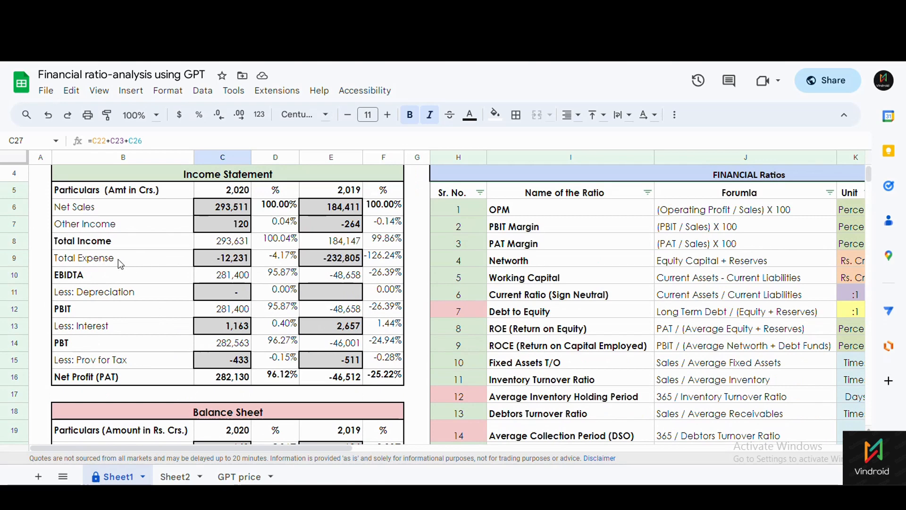
scroll(155, 307, "up", 3)
left_click(271, 314)
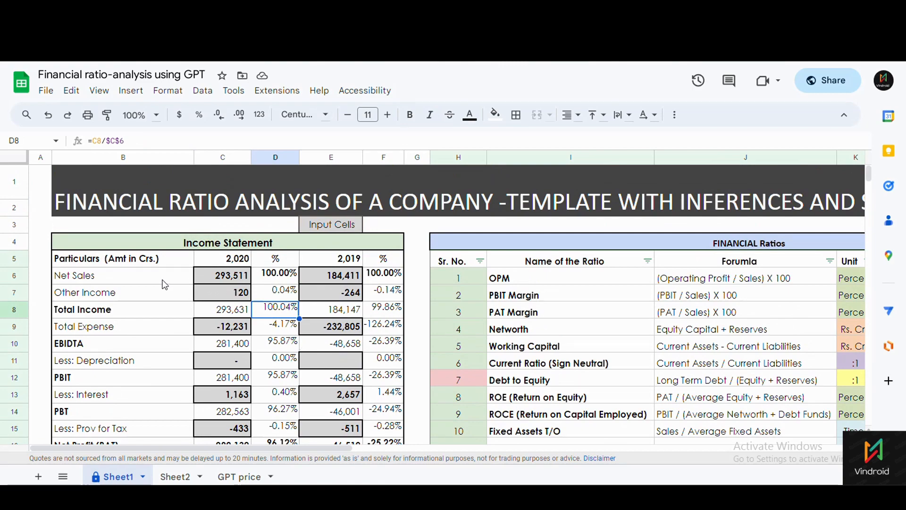
left_click(205, 276)
scroll(219, 339, "down", 5)
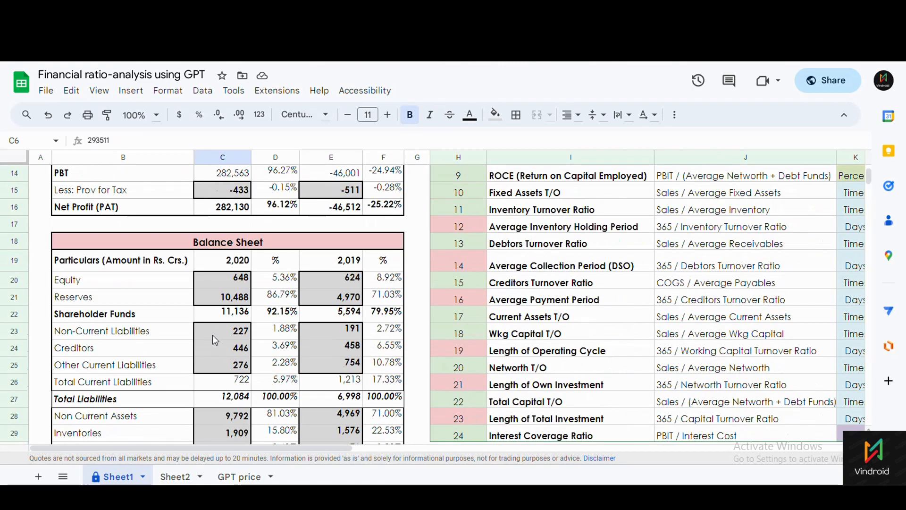
left_click(111, 402)
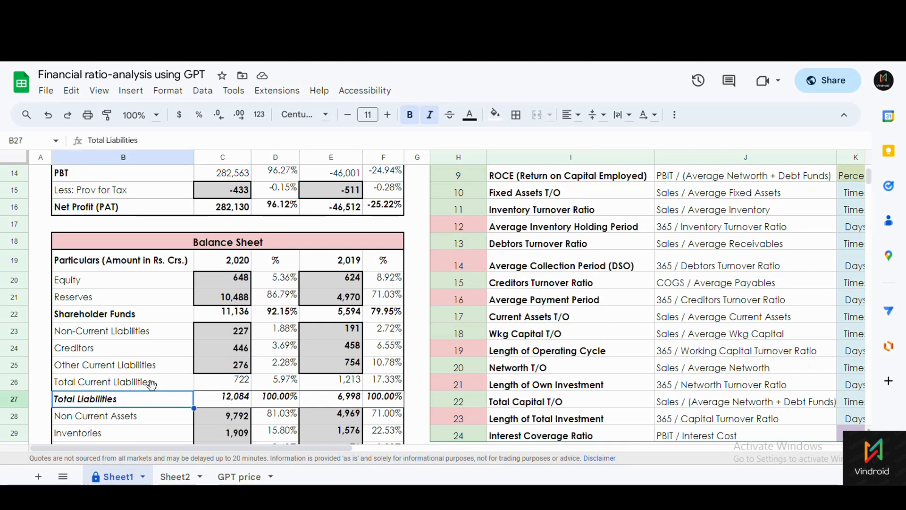
left_click(199, 397)
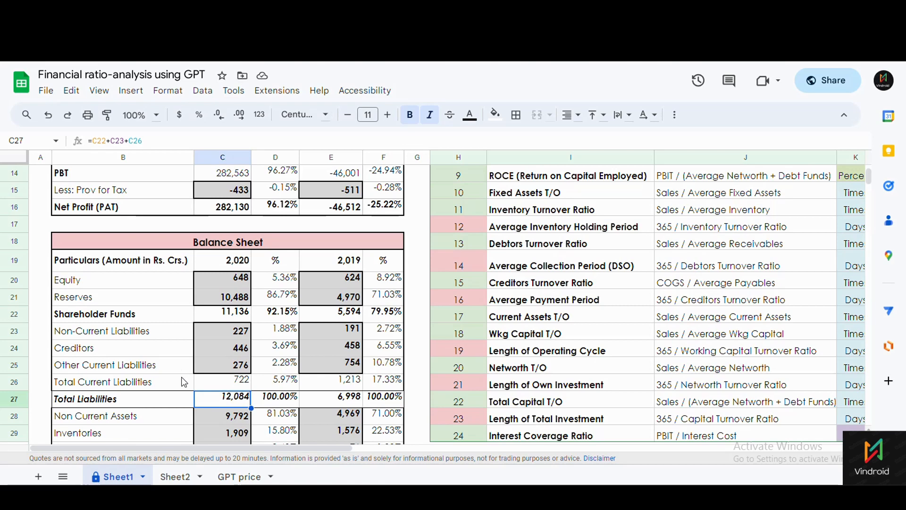
scroll(182, 380, "down", 2)
scroll(186, 387, "down", 2)
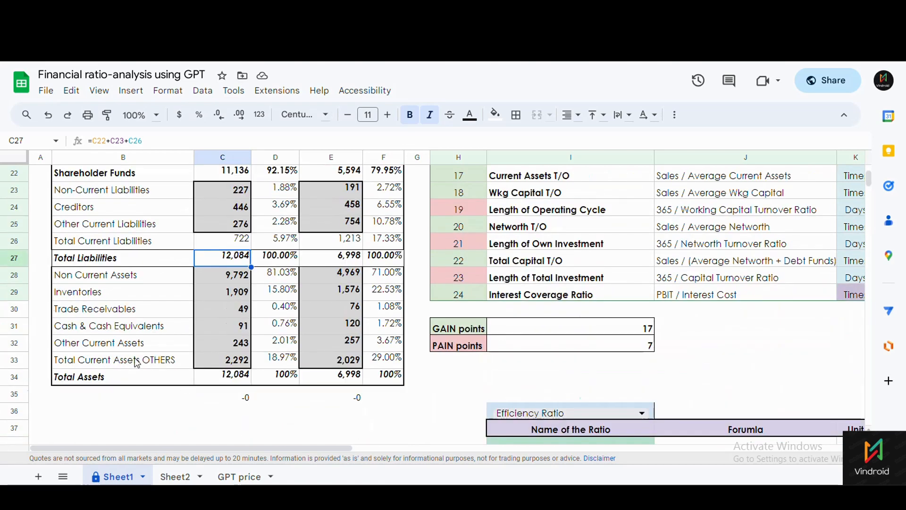
left_click(129, 380)
left_click(214, 381)
left_click(119, 313)
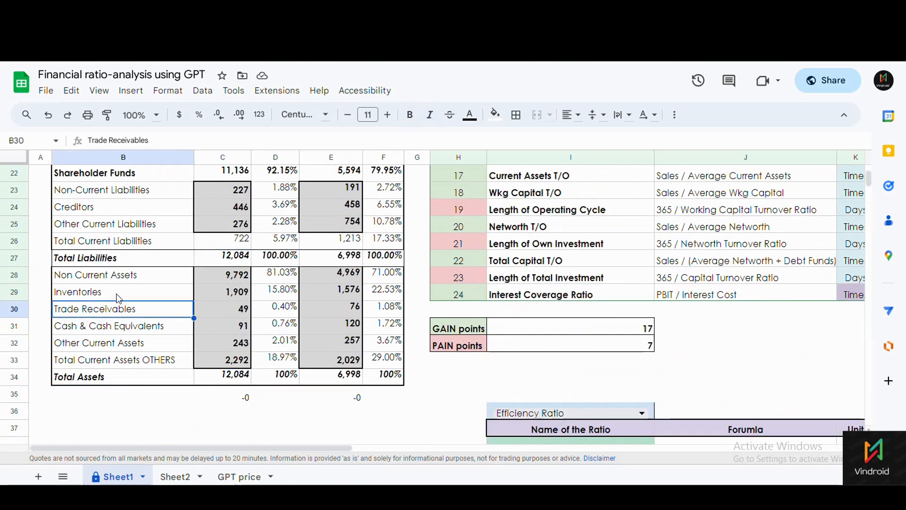
left_click(113, 283)
left_click(114, 297)
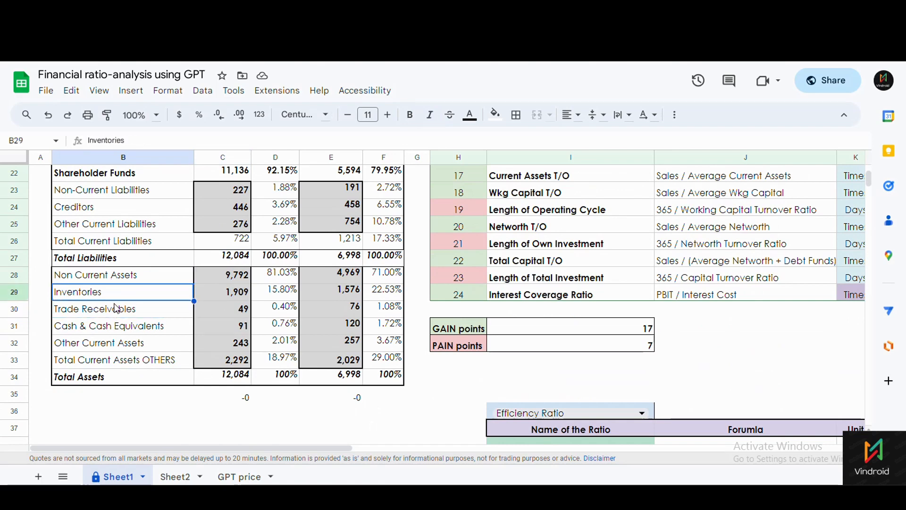
left_click(116, 313)
left_click(114, 330)
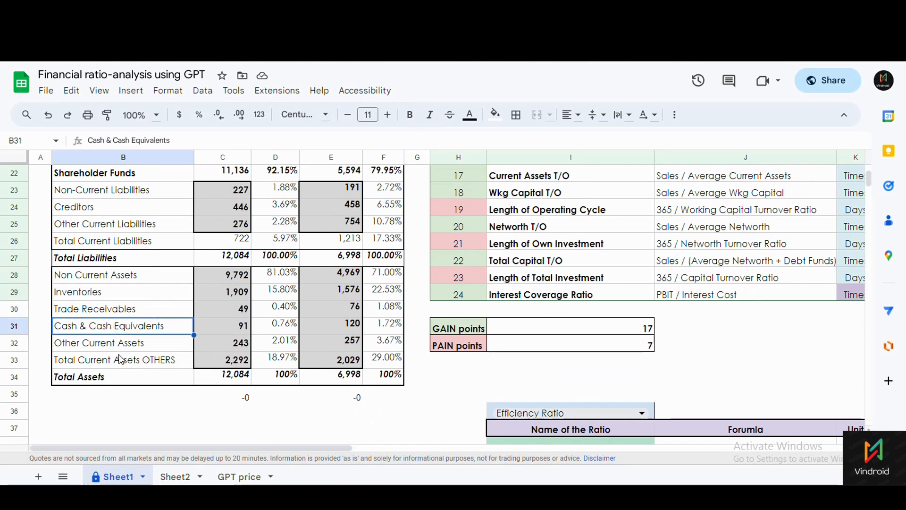
left_click(121, 347)
left_click(130, 364)
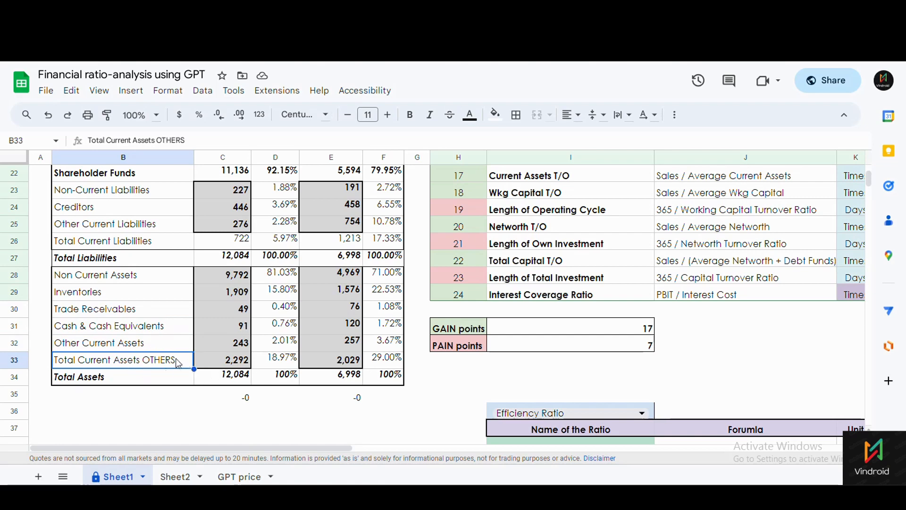
left_click(236, 383)
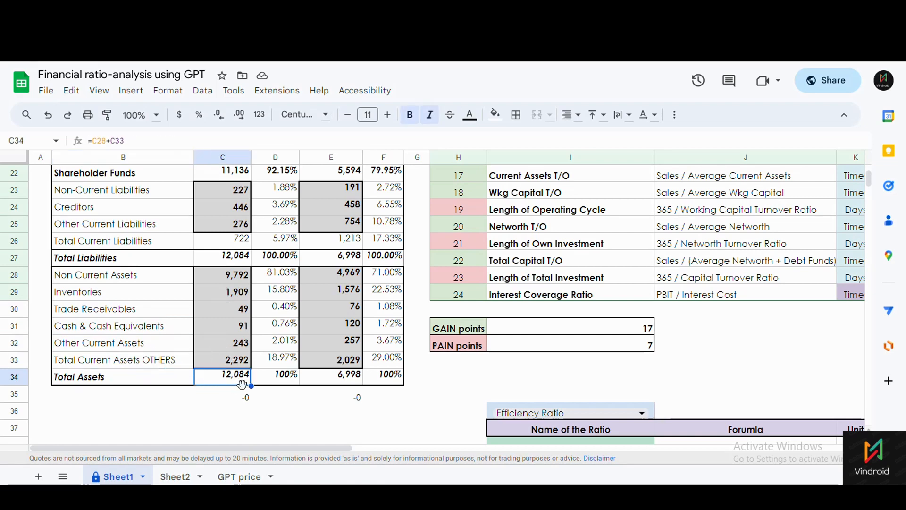
left_click_drag(226, 275, 225, 361)
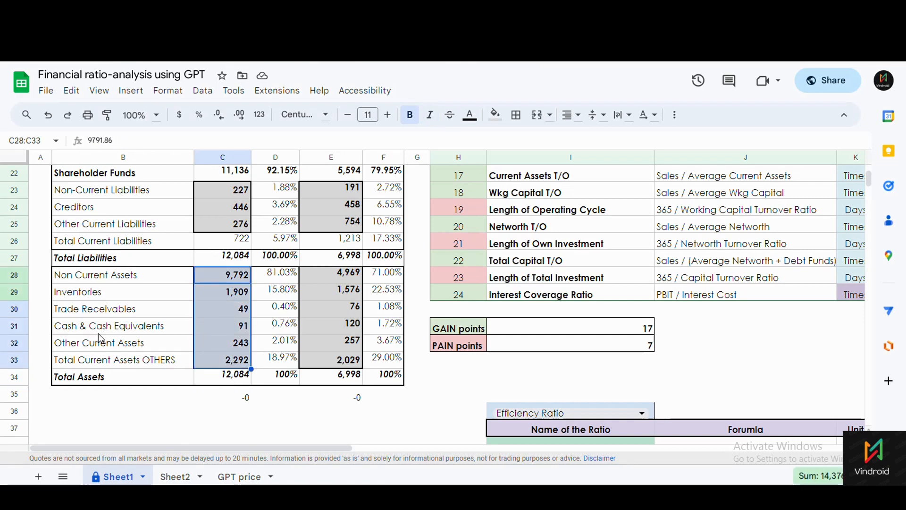
left_click(231, 376)
left_click_drag(229, 279, 238, 358)
left_click(232, 377)
left_click(281, 325)
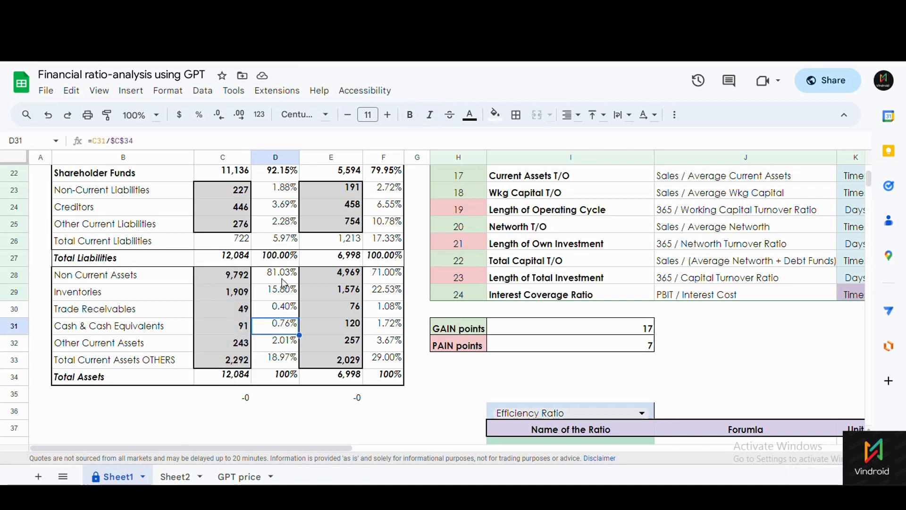
left_click(279, 281)
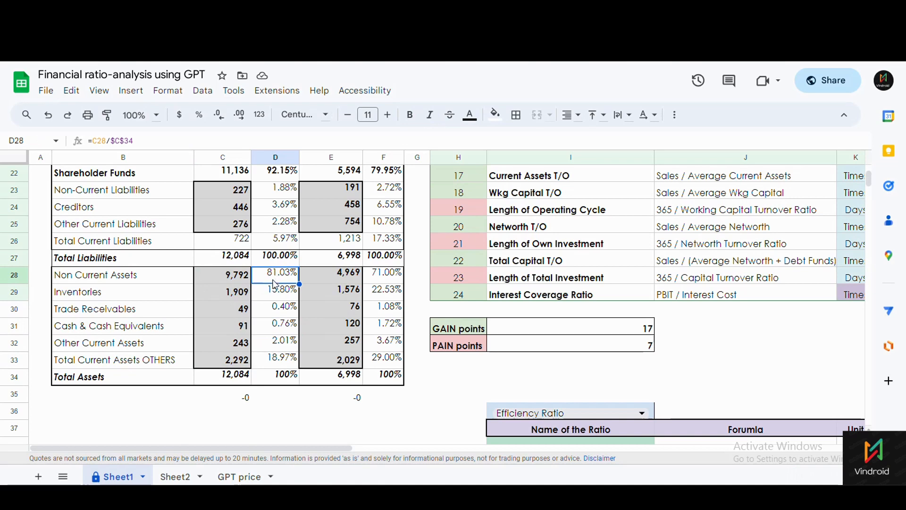
left_click(220, 383)
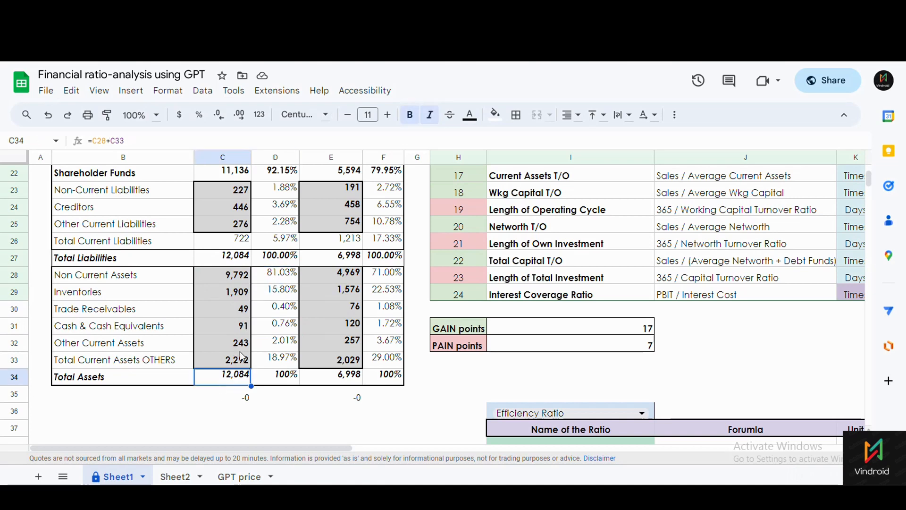
left_click(279, 277)
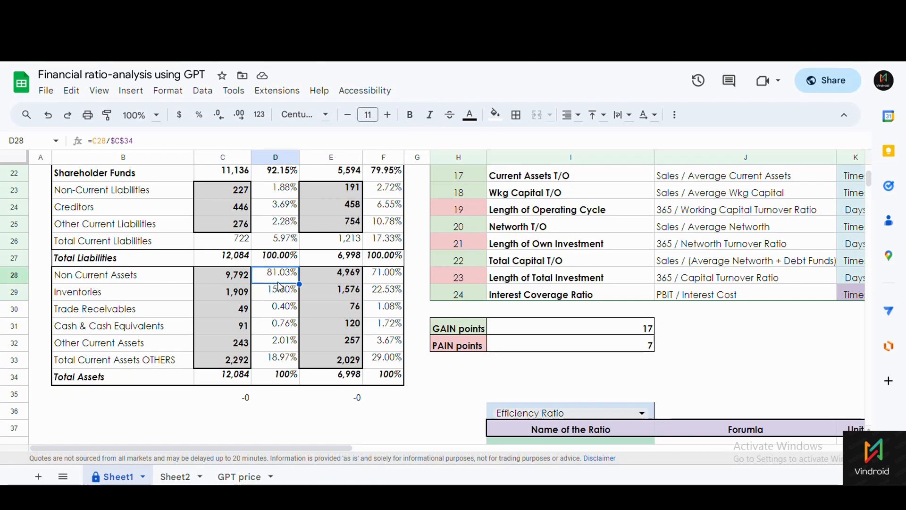
left_click(229, 382)
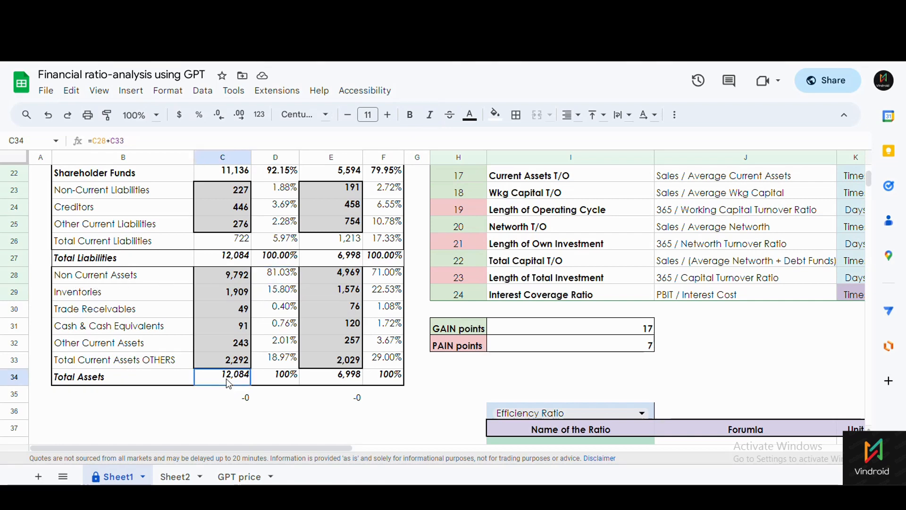
left_click(272, 311)
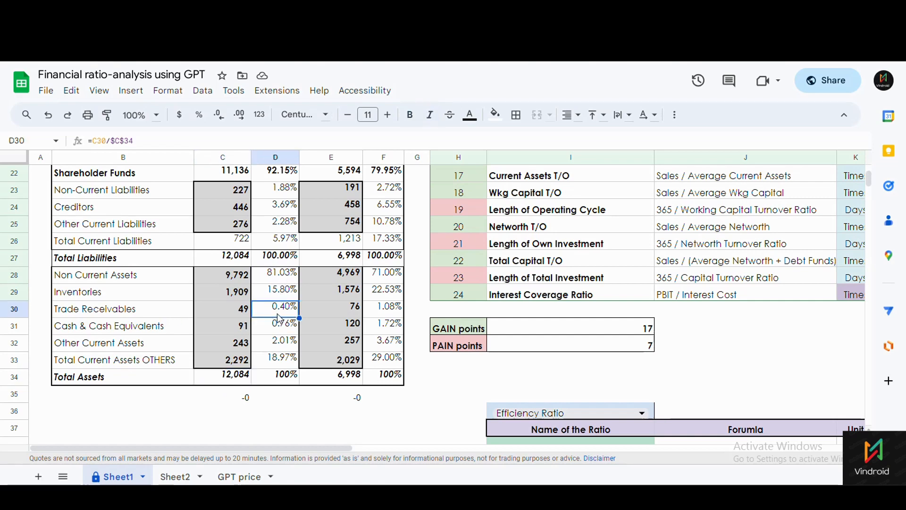
left_click(239, 377)
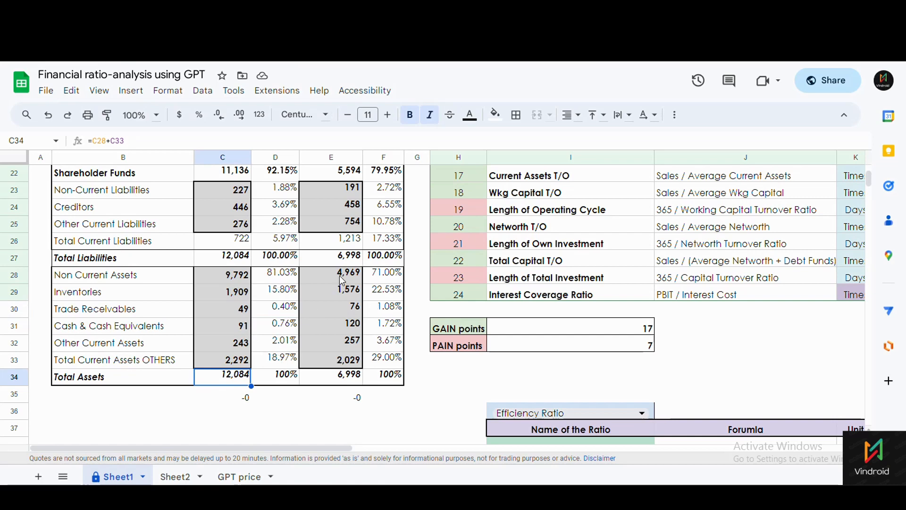
left_click_drag(341, 279, 333, 343)
left_click(376, 279)
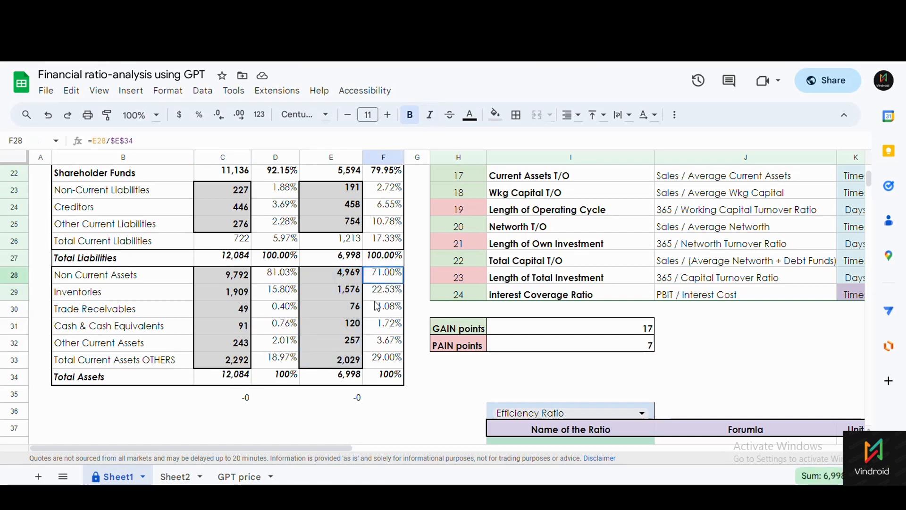
left_click(376, 294)
left_click(342, 308)
left_click_drag(341, 280, 322, 361)
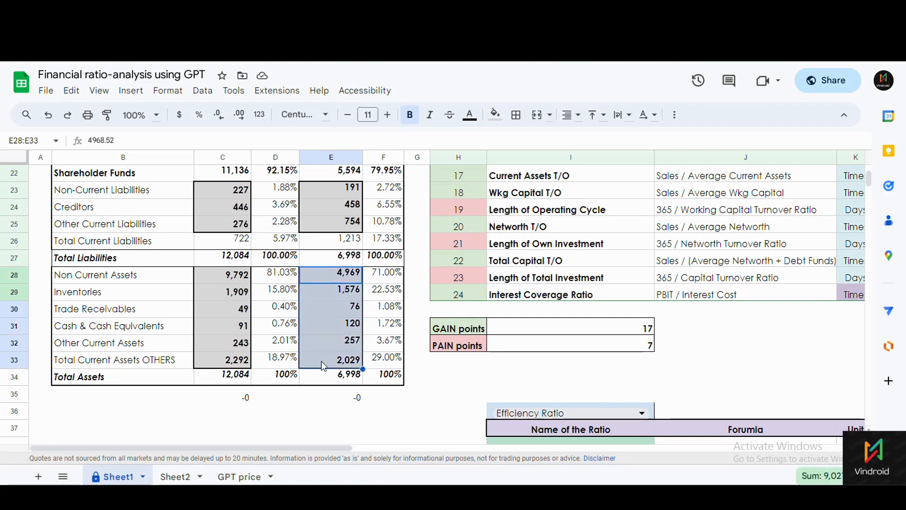
scroll(320, 358, "up", 3)
scroll(321, 359, "down", 3)
scroll(161, 387, "up", 3)
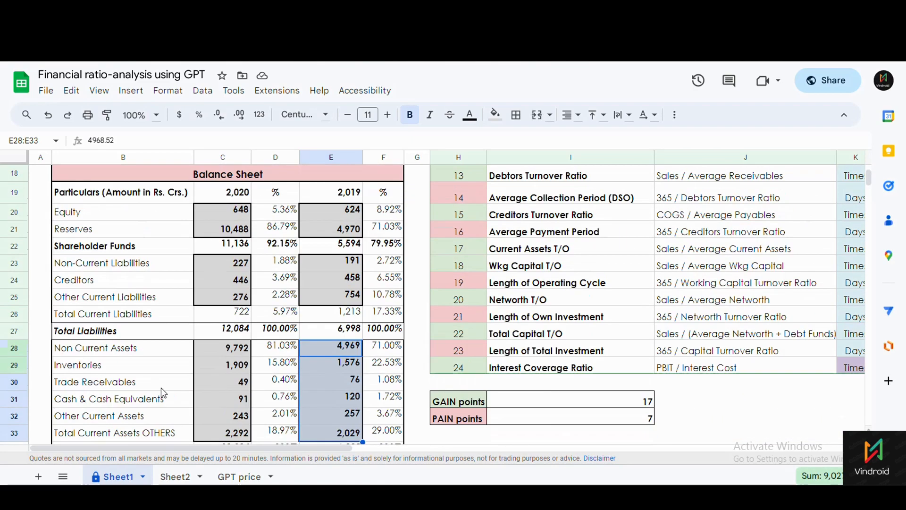
scroll(104, 409, "down", 4)
left_click(87, 348)
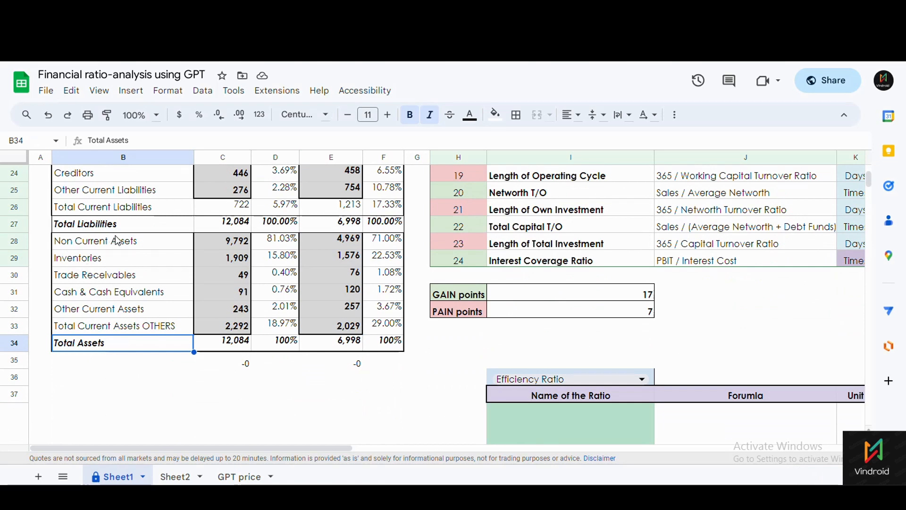
left_click(236, 325)
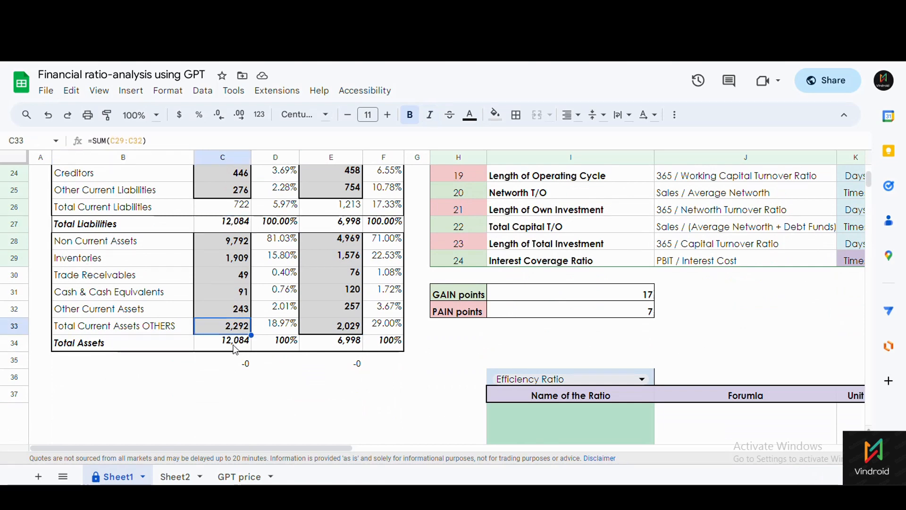
left_click(246, 365)
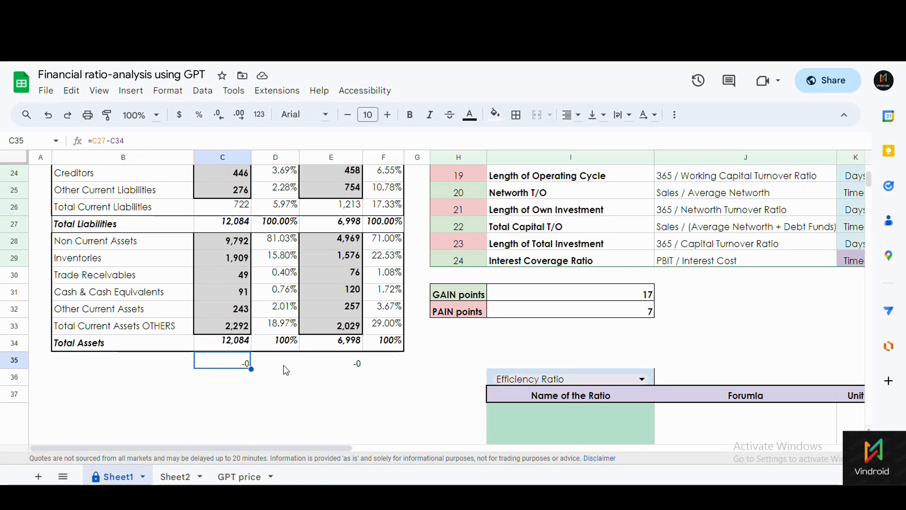
left_click(340, 359)
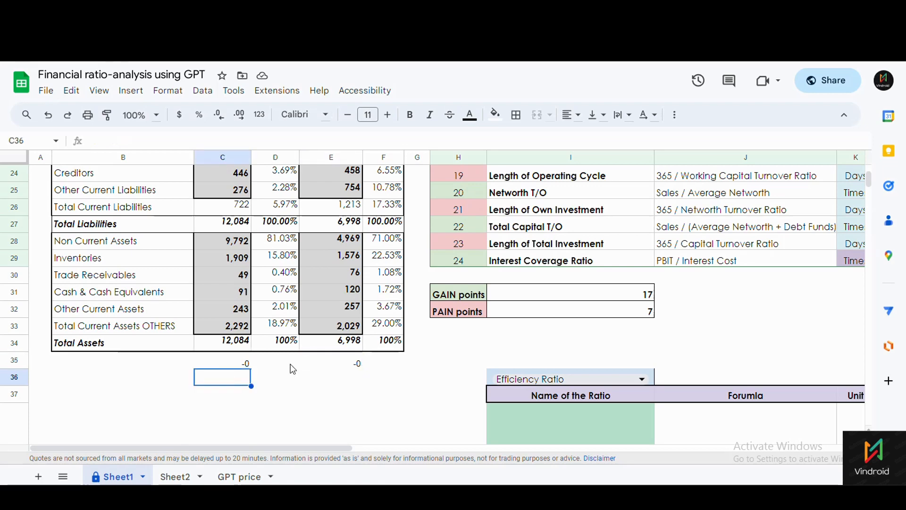
left_click(245, 374)
left_click(246, 365)
scroll(246, 365, "up", 8)
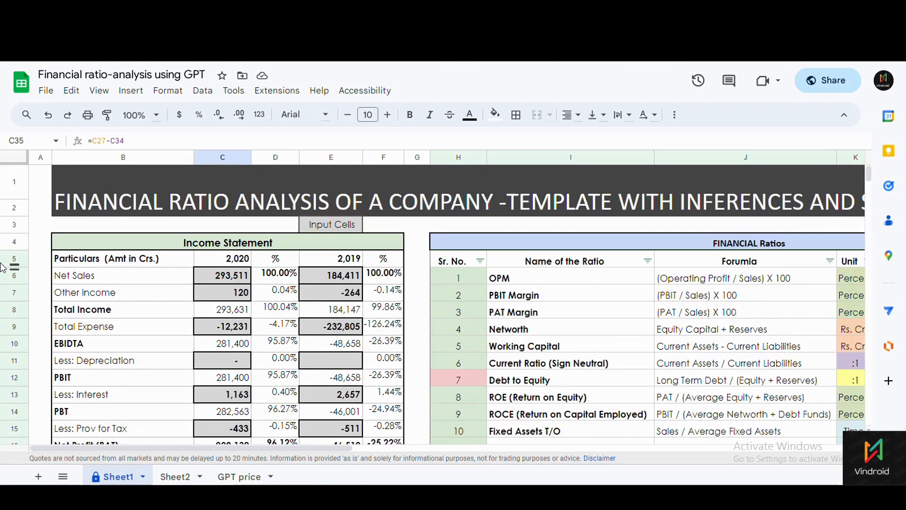
left_click_drag(319, 447, 473, 446)
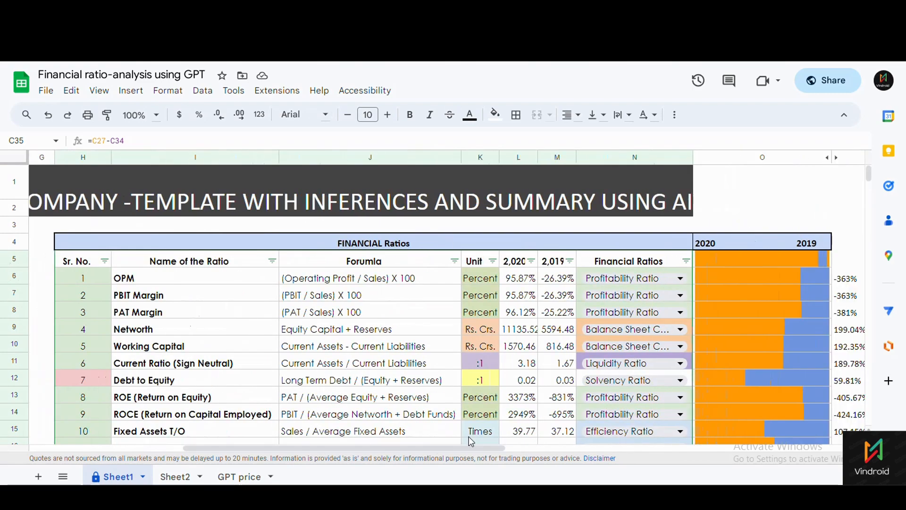
scroll(426, 367, "down", 2)
scroll(426, 368, "up", 2)
scroll(428, 366, "down", 2)
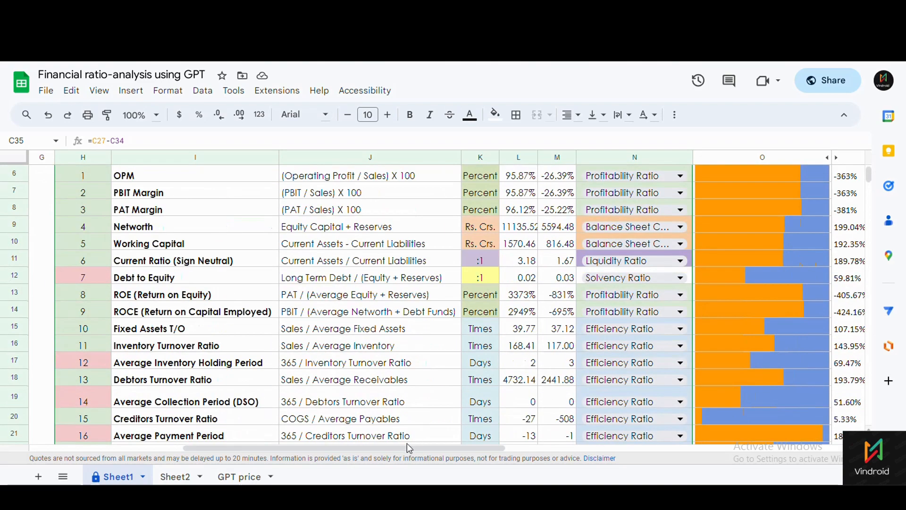
left_click_drag(399, 445, 614, 439)
scroll(702, 187, "up", 2)
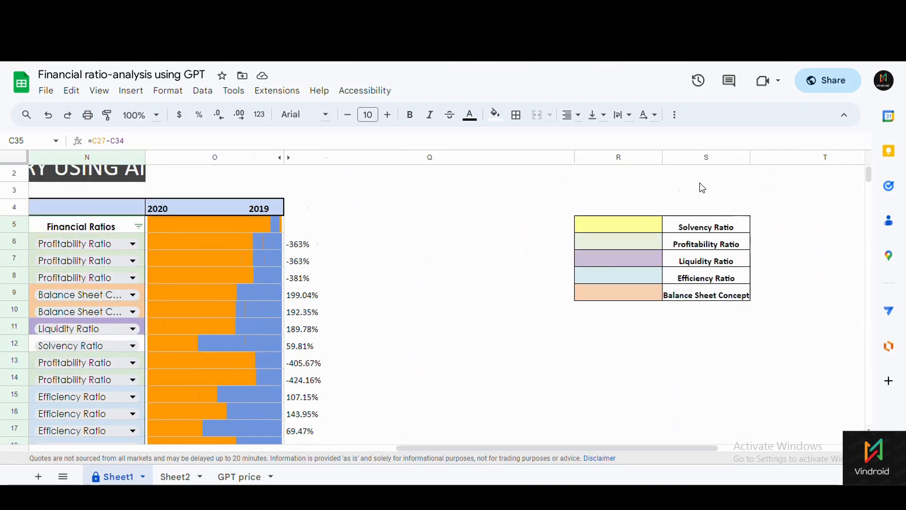
left_click_drag(705, 224, 705, 295)
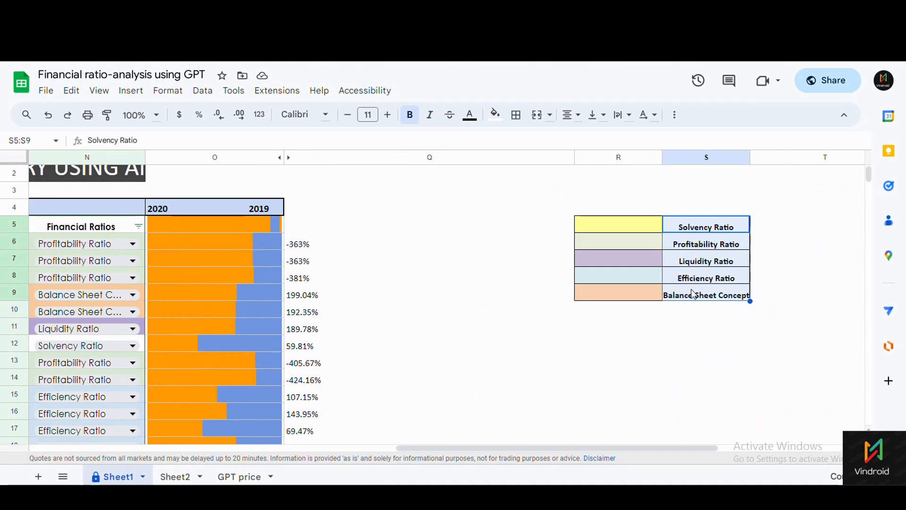
left_click_drag(495, 448, 264, 440)
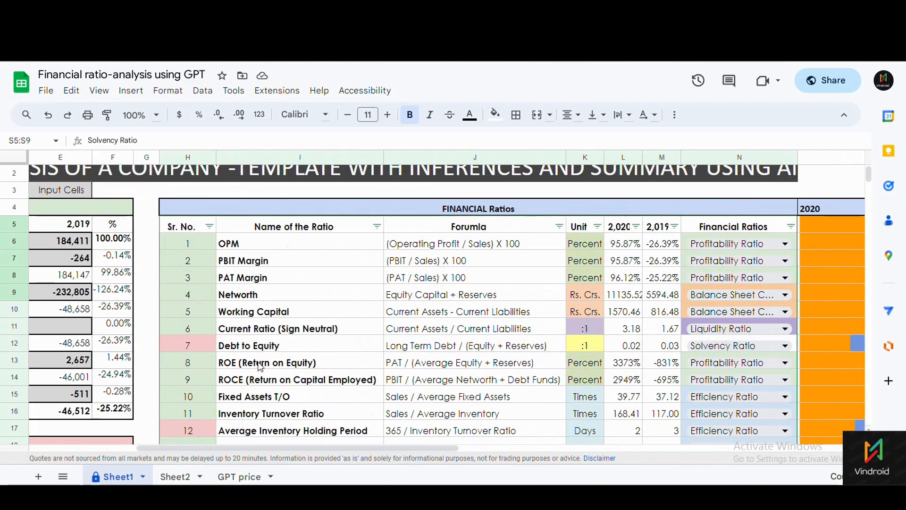
scroll(291, 346, "down", 2)
scroll(292, 346, "down", 2)
scroll(292, 346, "up", 4)
scroll(207, 245, "down", 7)
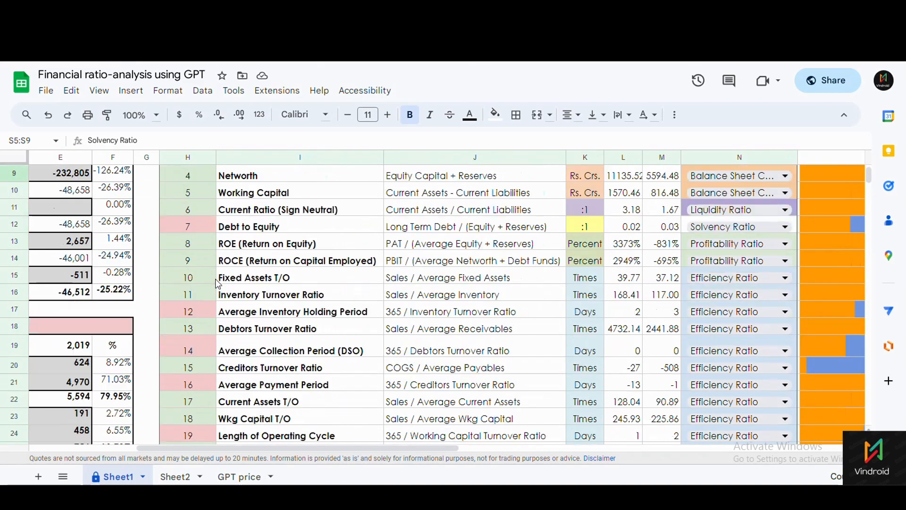
scroll(217, 283, "up", 6)
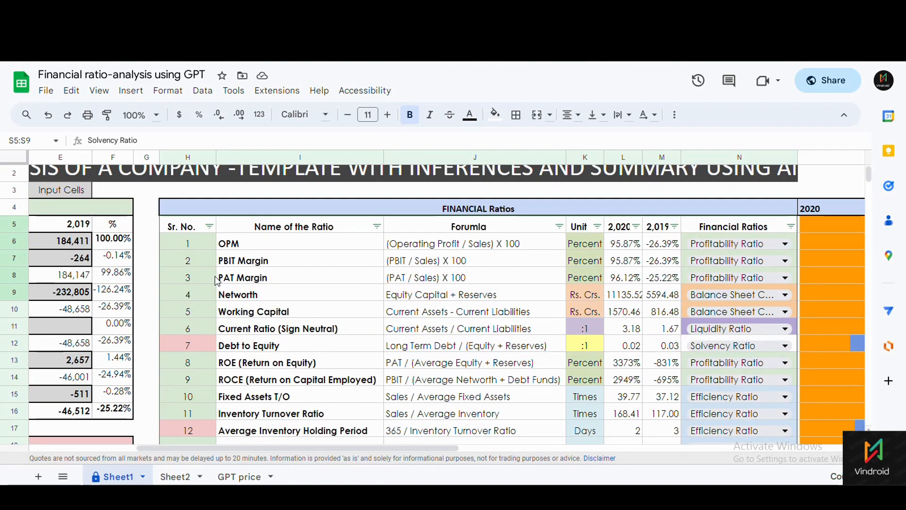
scroll(217, 282, "down", 3)
scroll(333, 278, "up", 4)
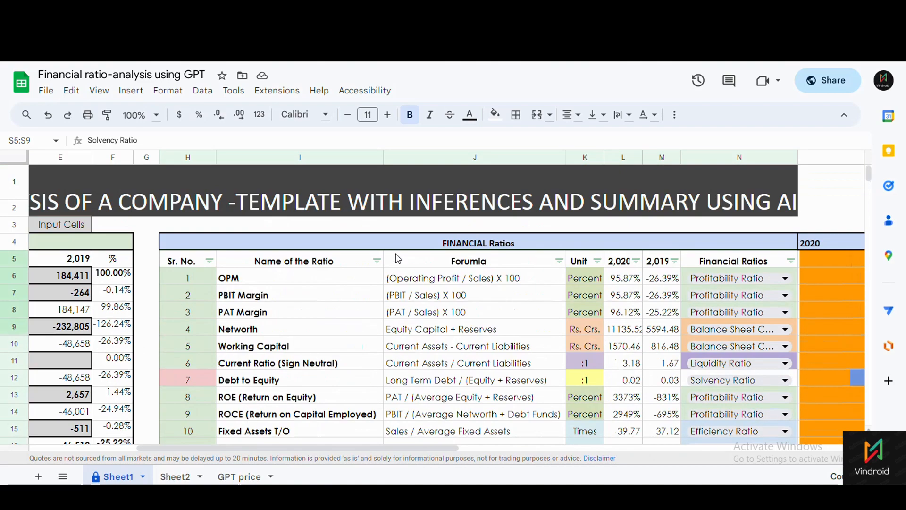
left_click_drag(444, 282, 446, 387)
scroll(445, 379, "down", 2)
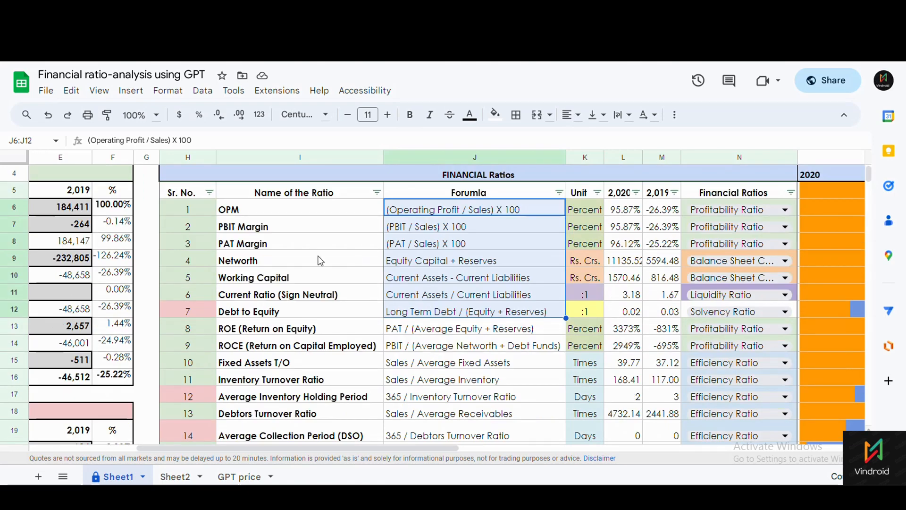
left_click(637, 213)
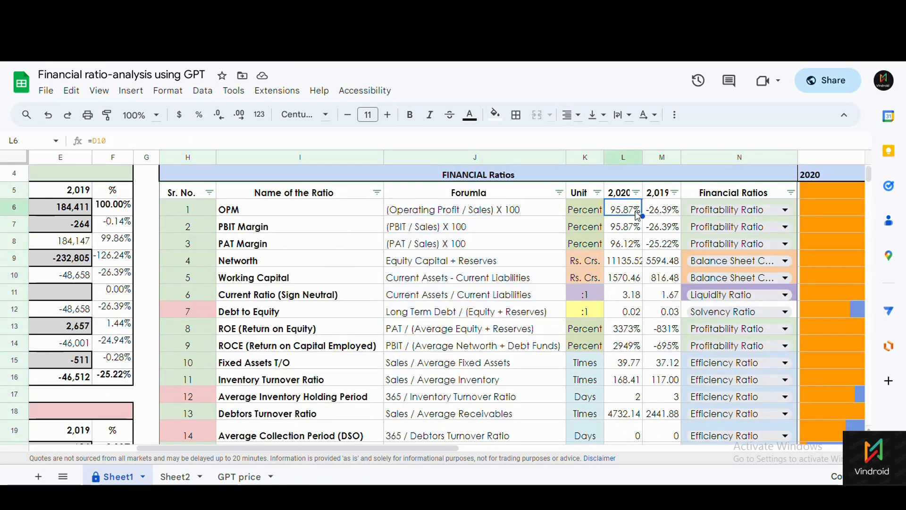
left_click(619, 264)
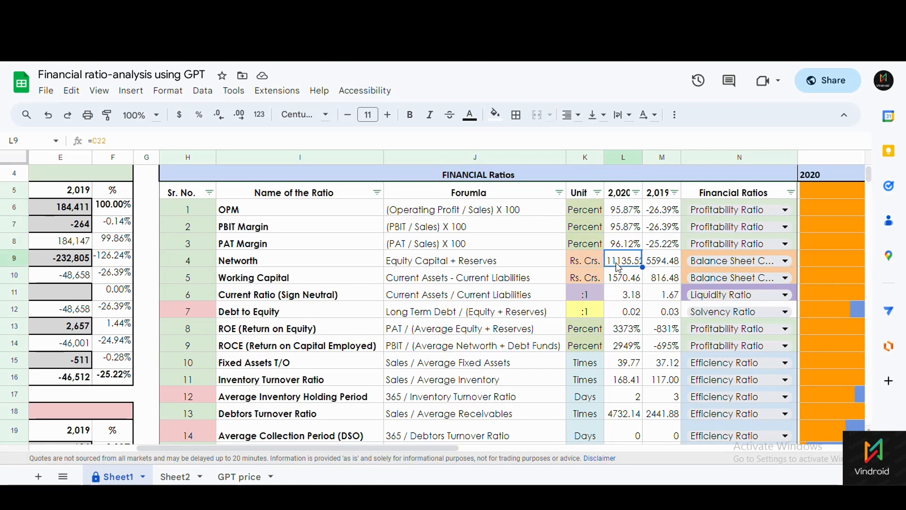
left_click(624, 311)
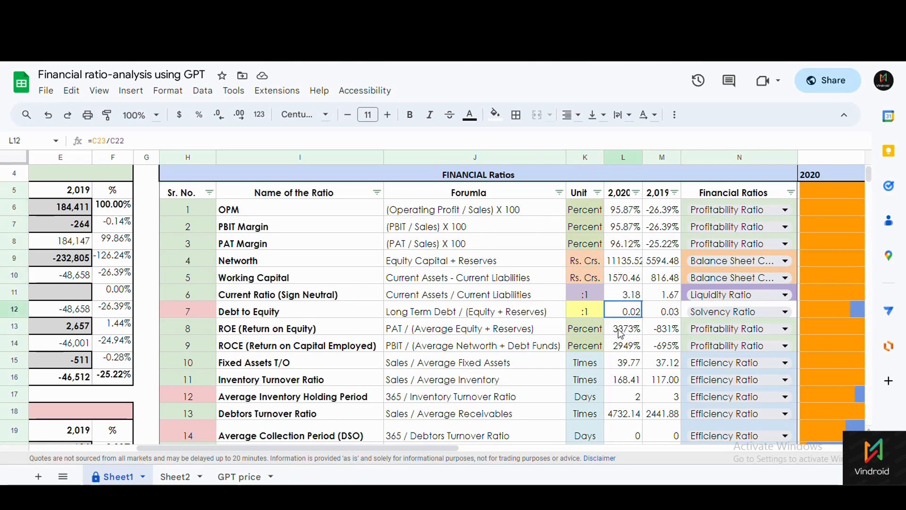
left_click(622, 346)
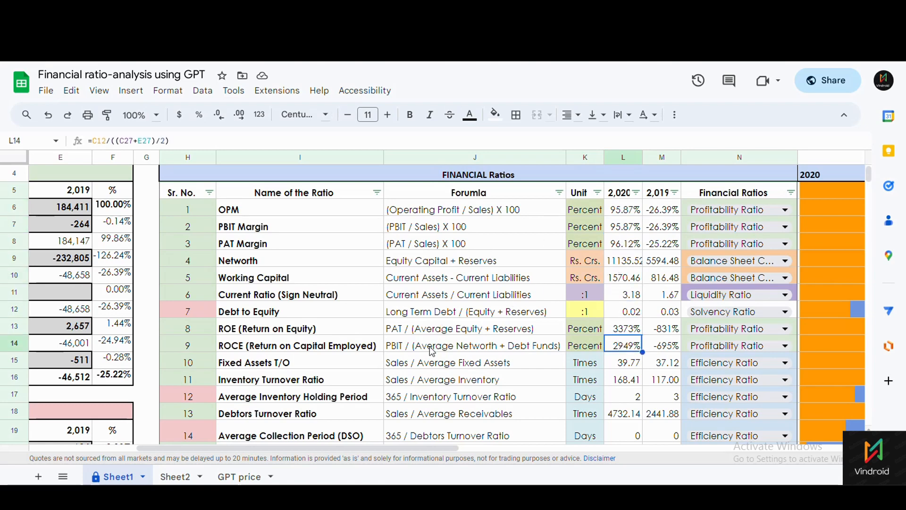
left_click_drag(437, 448, 500, 450)
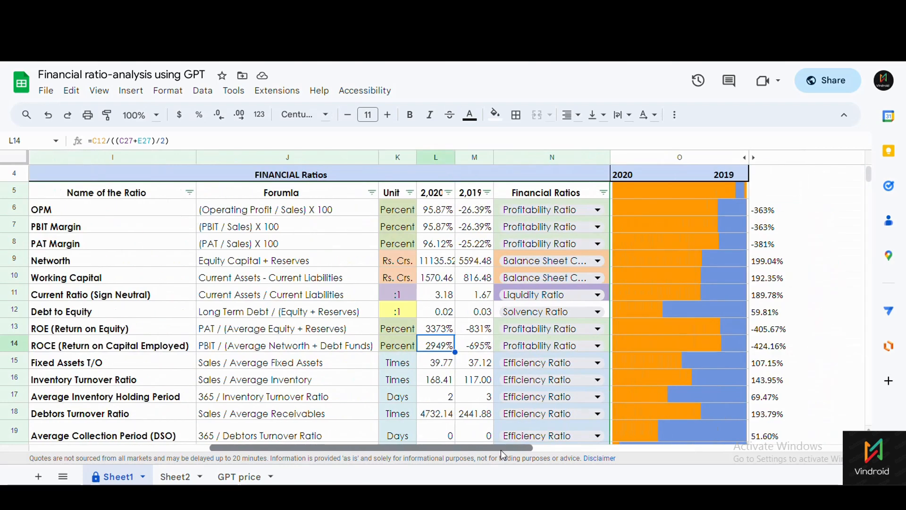
left_click_drag(403, 212, 405, 363)
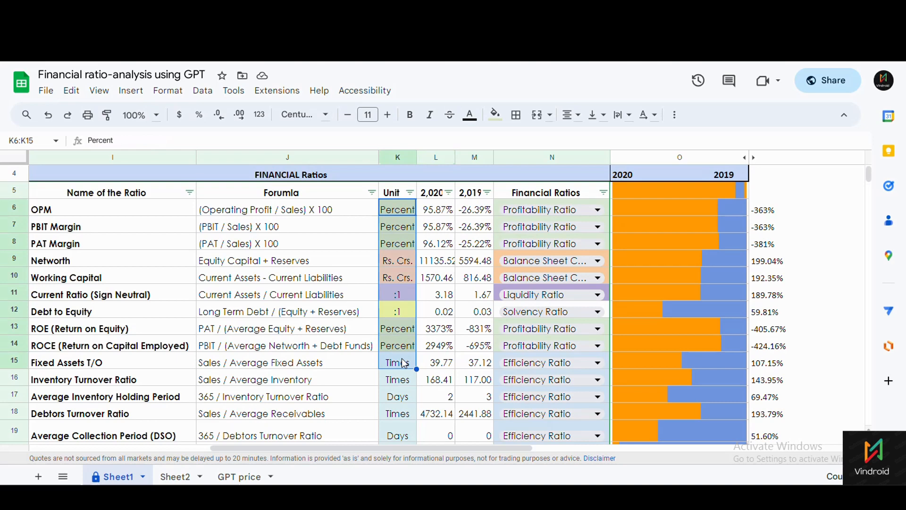
left_click(99, 256)
left_click(392, 262)
left_click(49, 279)
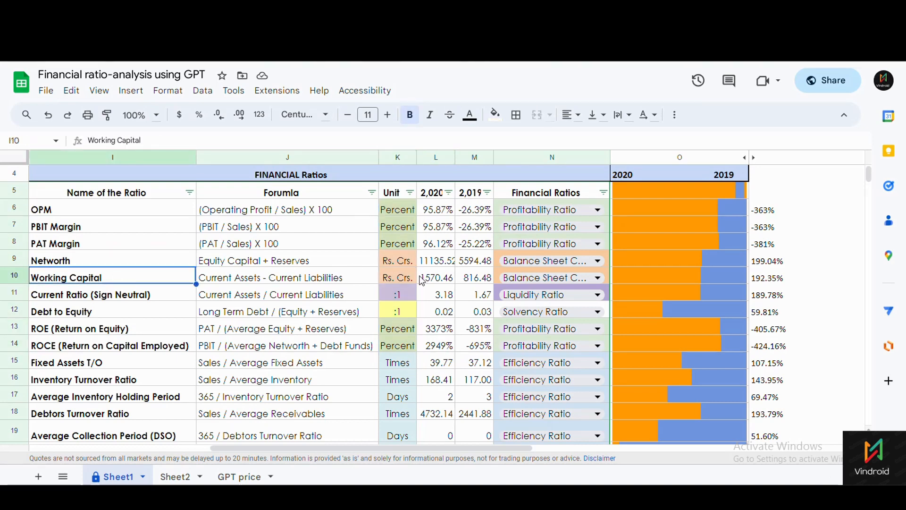
left_click(394, 278)
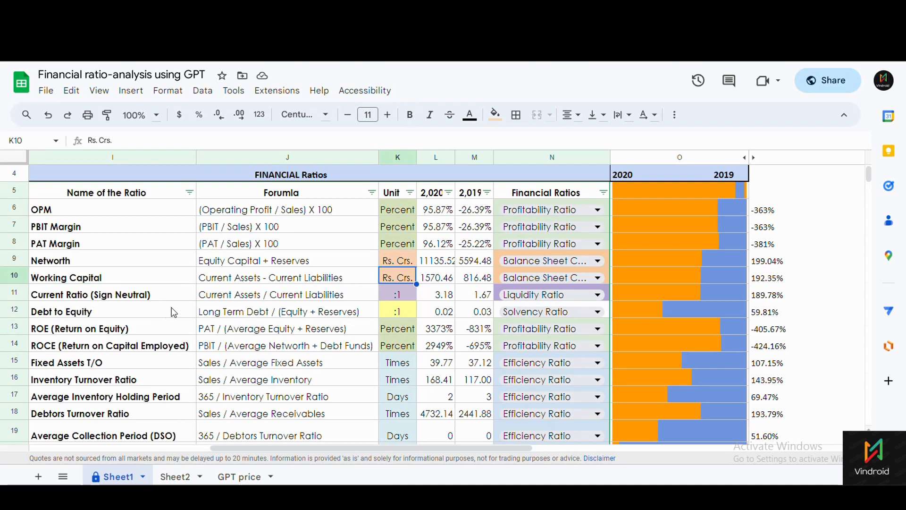
left_click(64, 297)
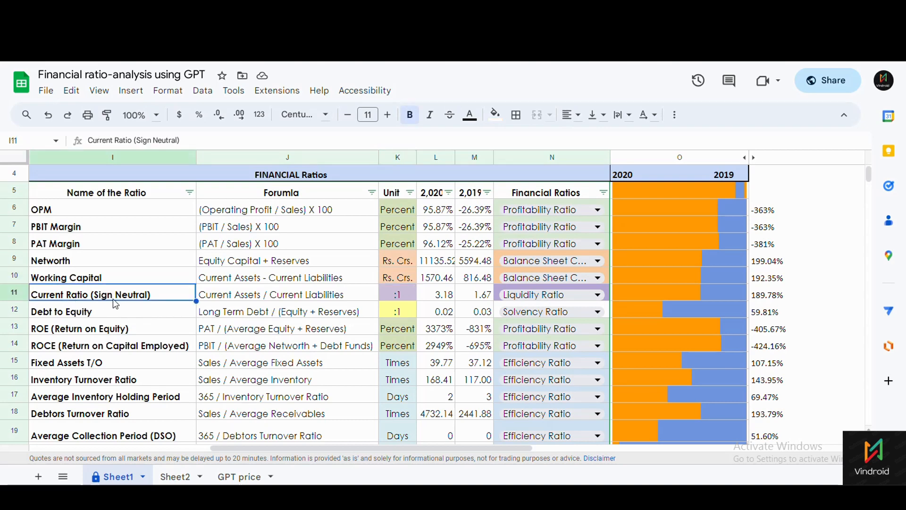
left_click(398, 298)
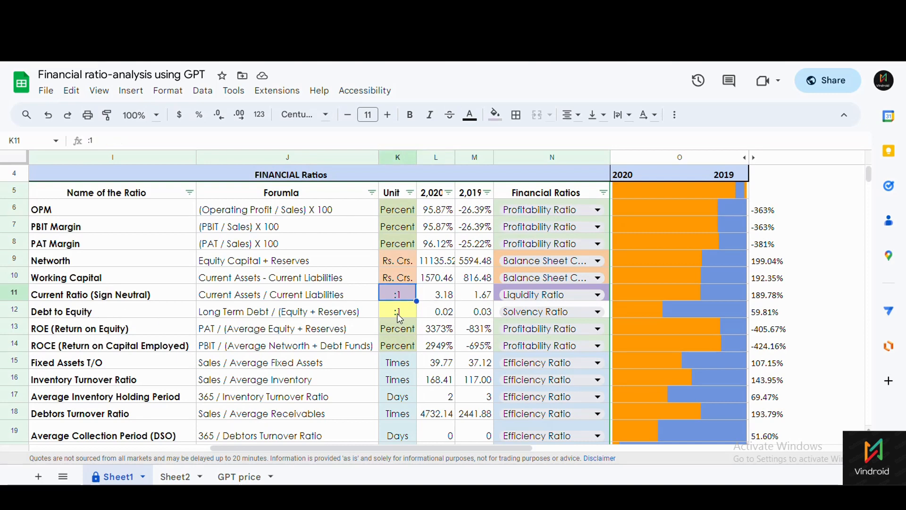
key("Down")
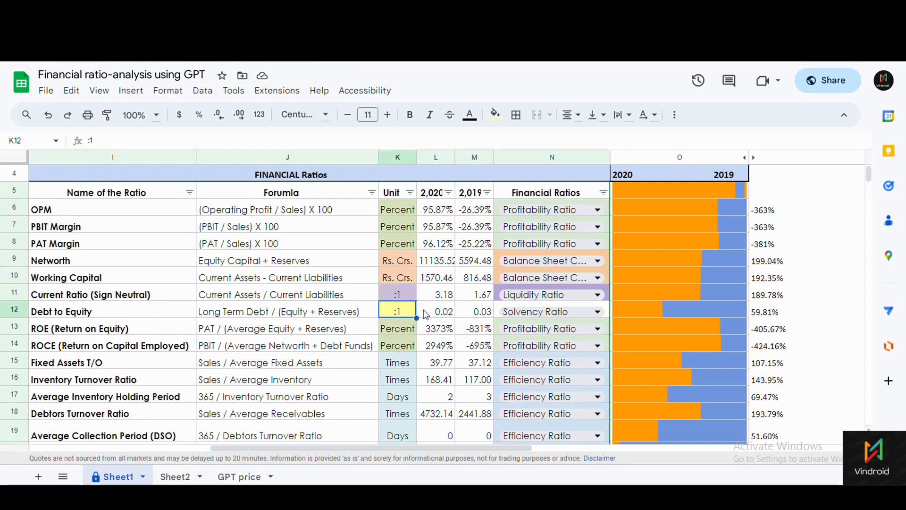
left_click(443, 314)
left_click(477, 315)
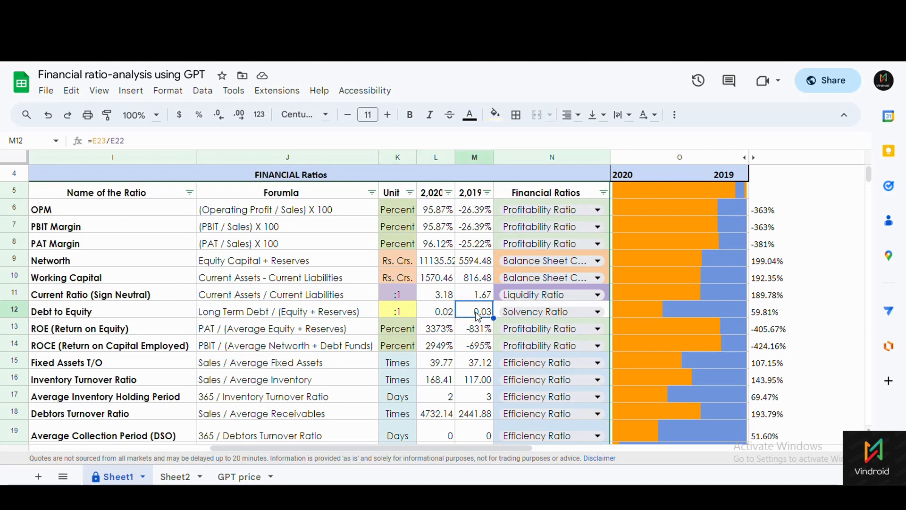
left_click(443, 315)
left_click(477, 315)
left_click(400, 320)
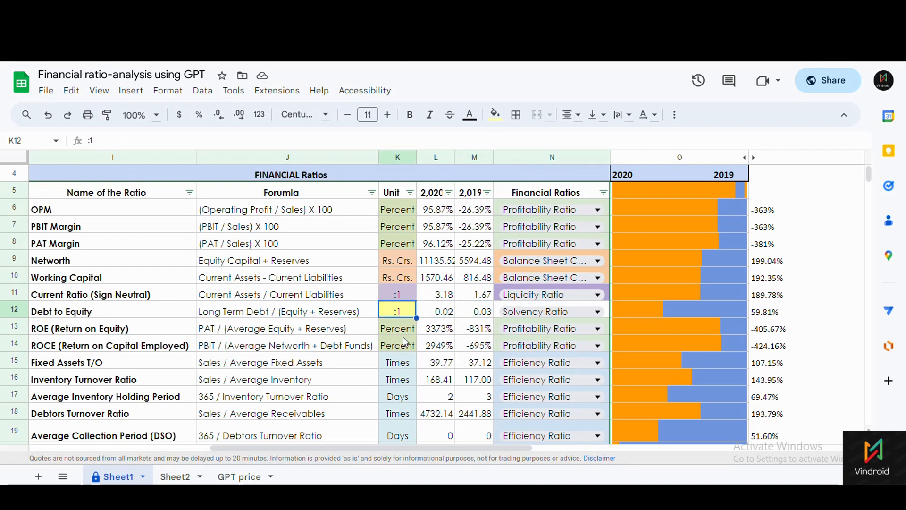
scroll(399, 319, "down", 2)
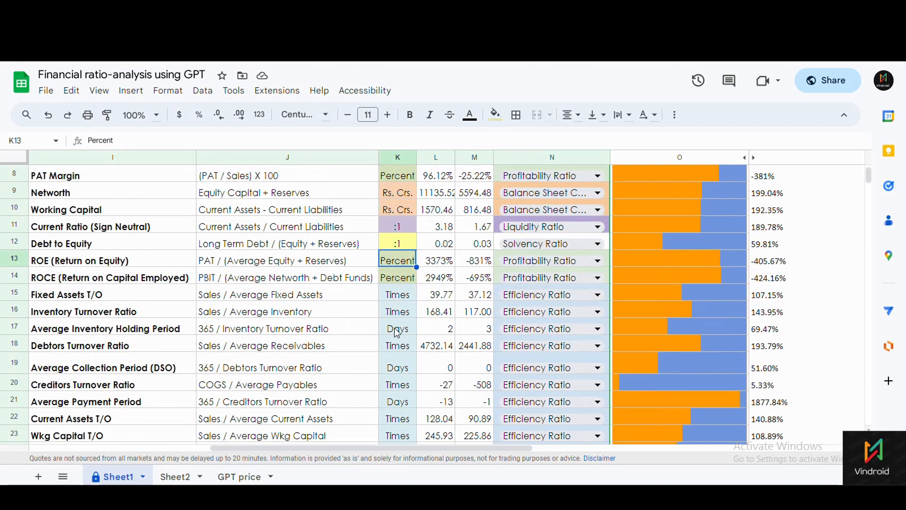
left_click(57, 261)
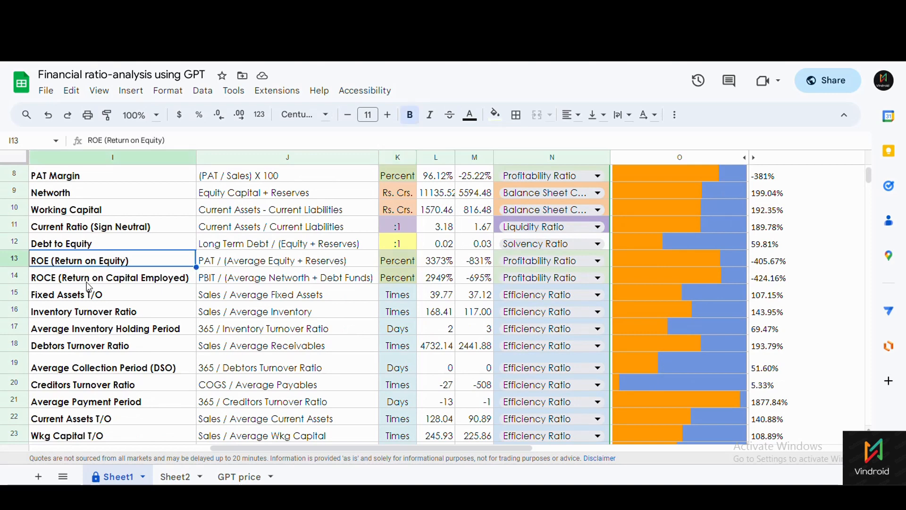
left_click(87, 282)
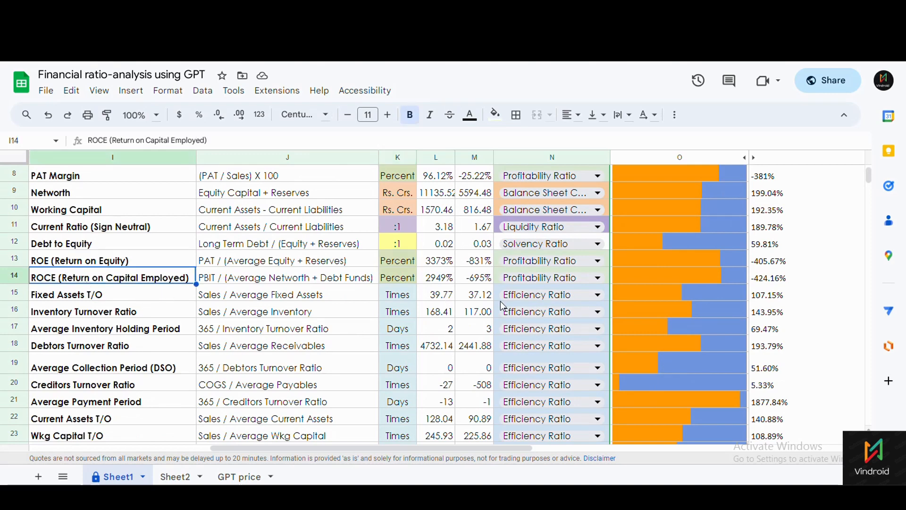
left_click(446, 281)
left_click(80, 299)
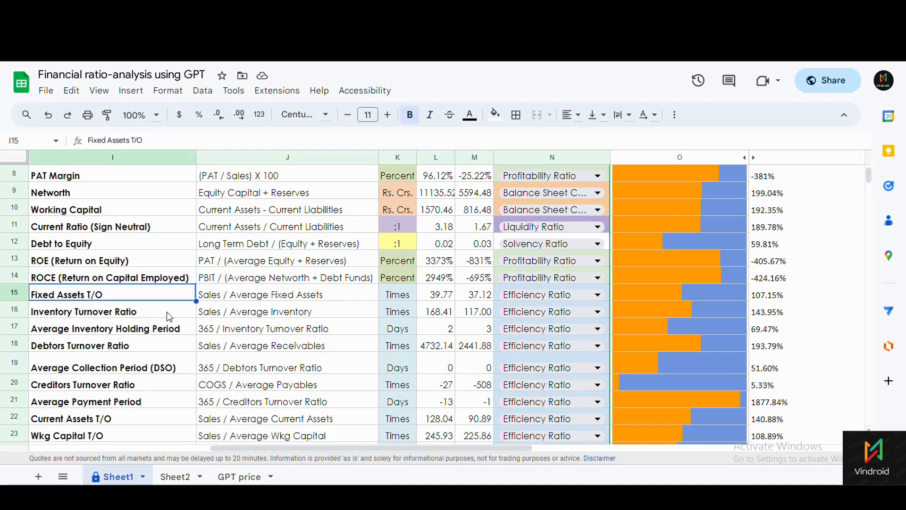
left_click(391, 297)
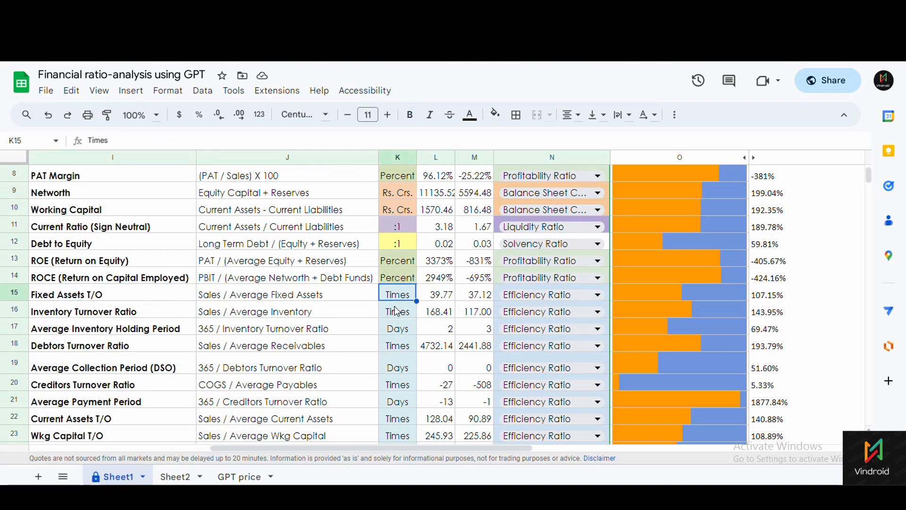
left_click(429, 299)
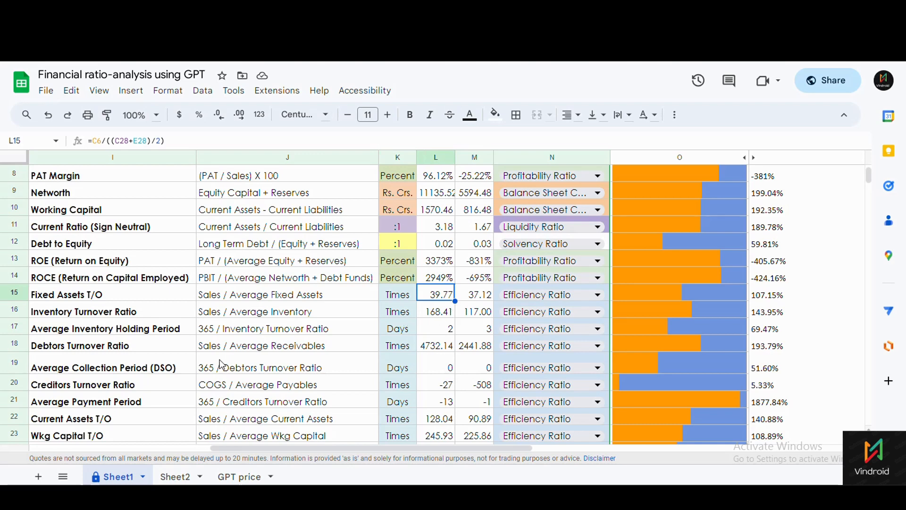
scroll(255, 357, "down", 1)
left_click(107, 336)
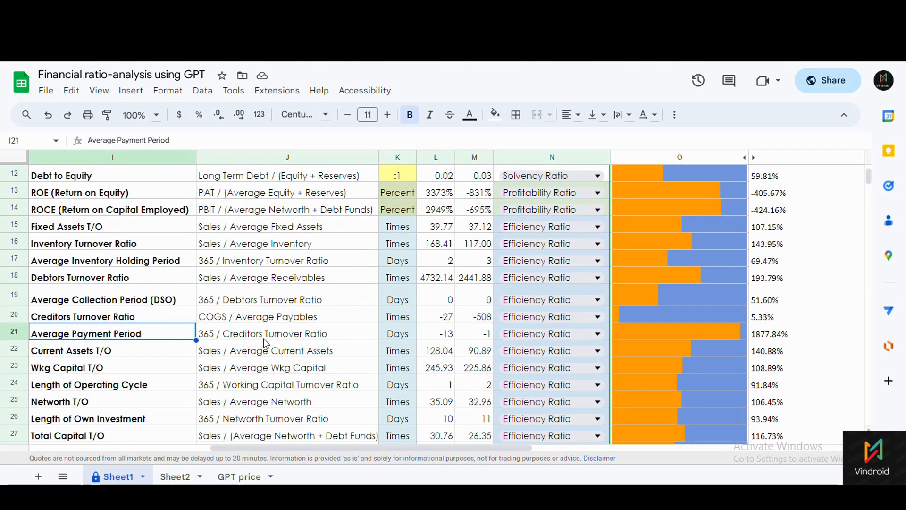
left_click(394, 339)
left_click(431, 334)
scroll(431, 334, "up", 3)
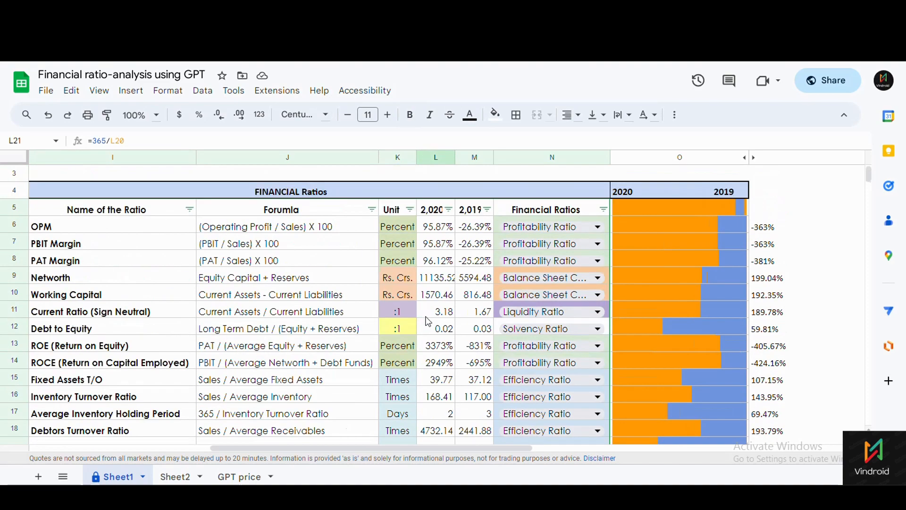
scroll(378, 218, "down", 6)
scroll(419, 298, "up", 7)
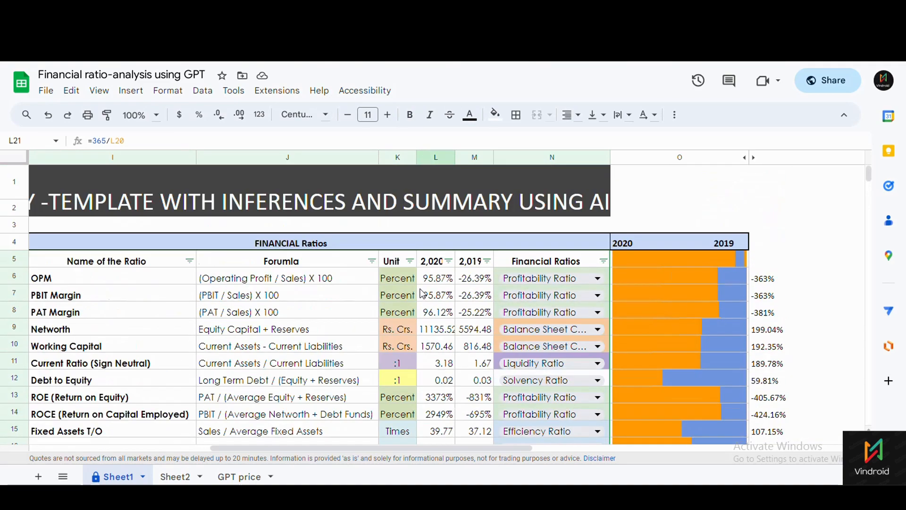
scroll(423, 291, "down", 1)
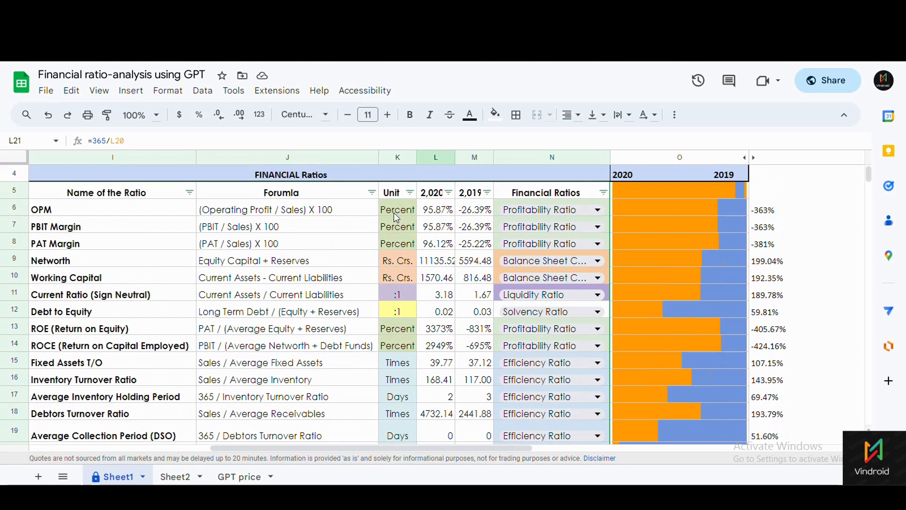
left_click(396, 216)
left_click(429, 216)
left_click(79, 210)
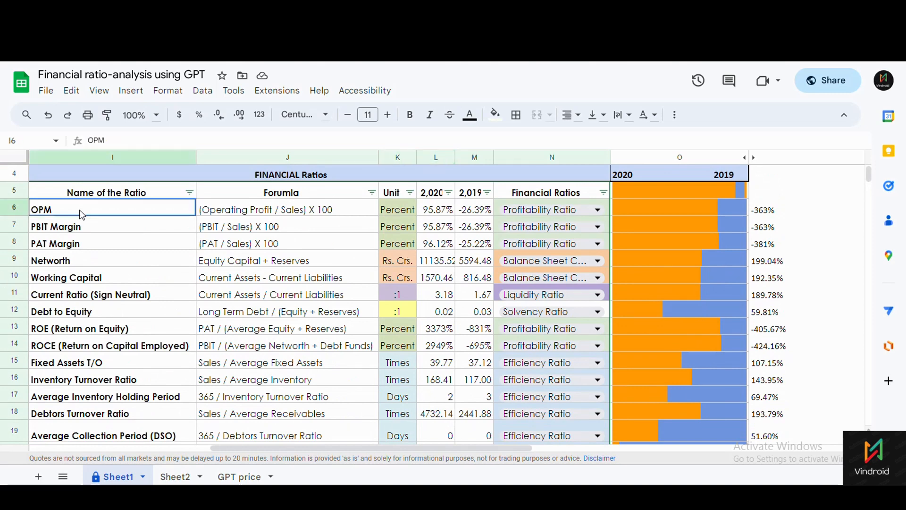
left_click(435, 214)
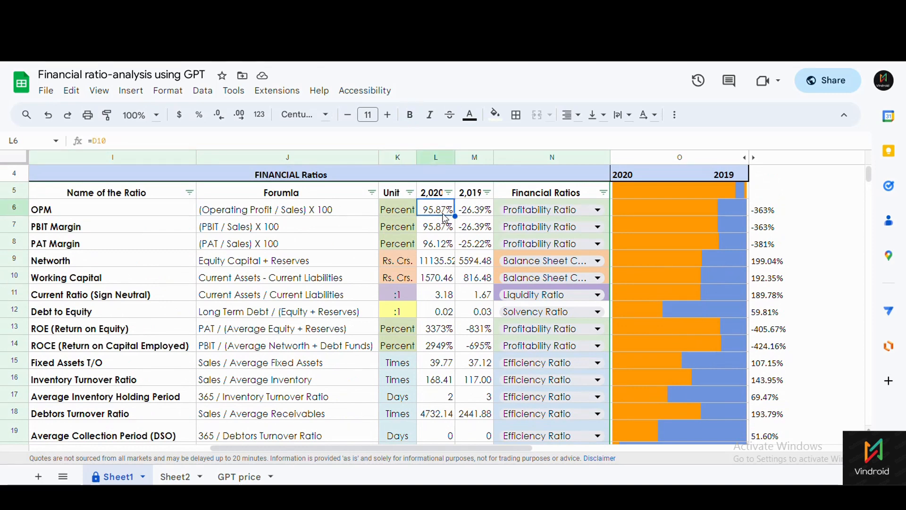
left_click(465, 212)
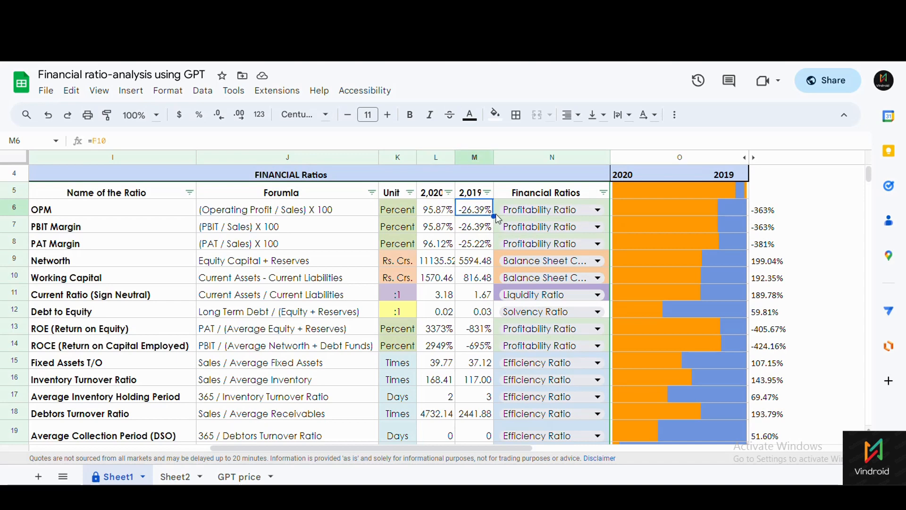
left_click(501, 209)
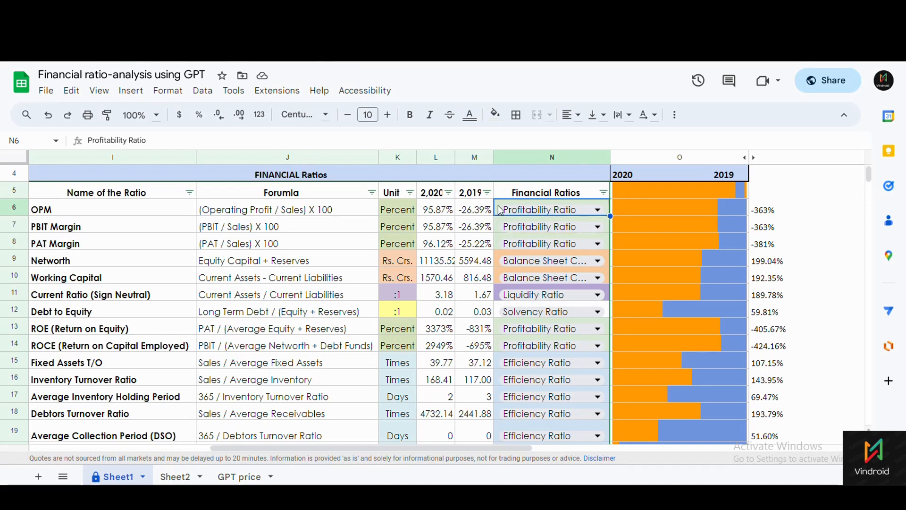
scroll(608, 309, "down", 2)
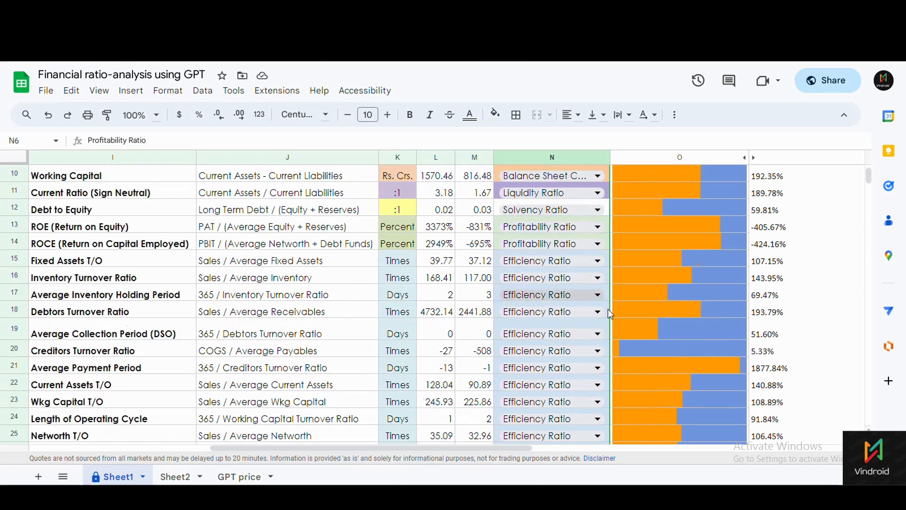
scroll(602, 333, "down", 4)
left_click(598, 312)
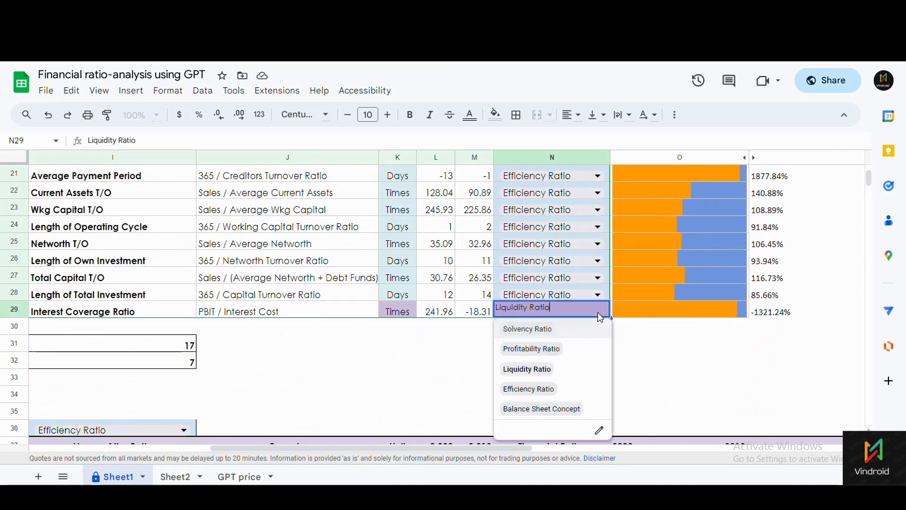
left_click(532, 390)
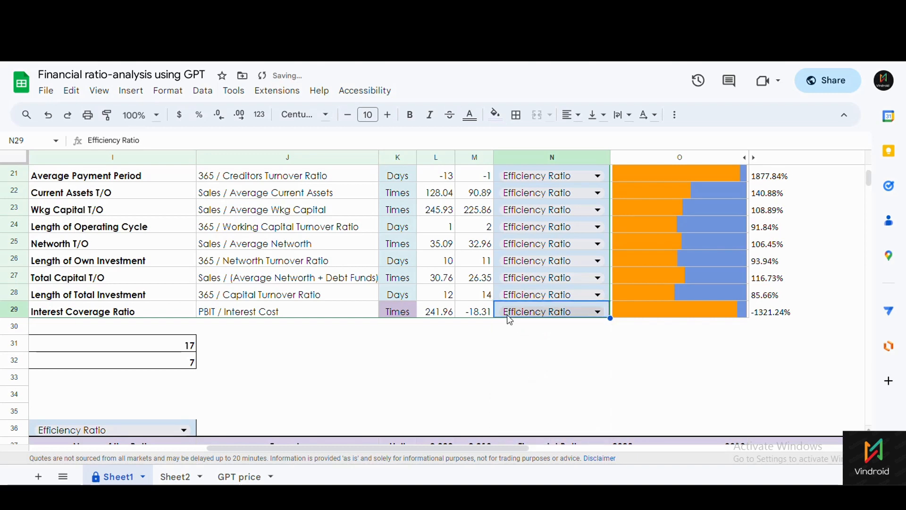
left_click(599, 311)
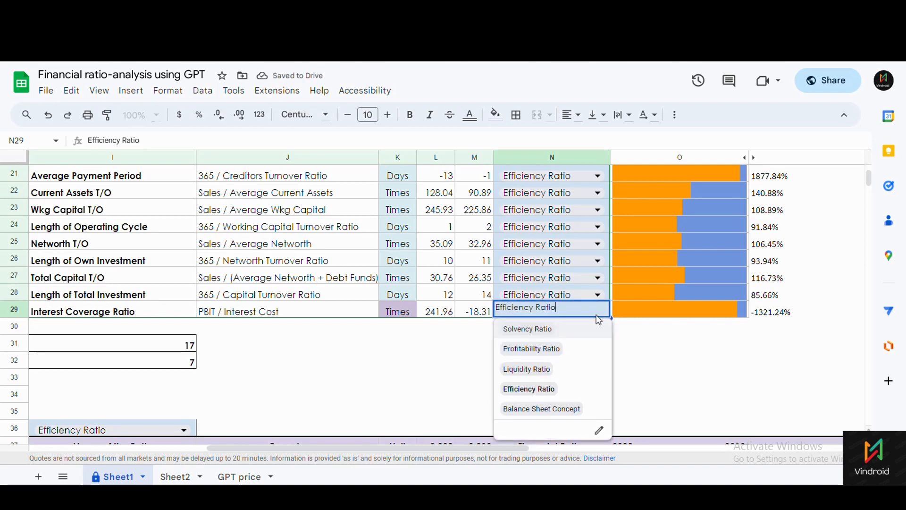
left_click(541, 410)
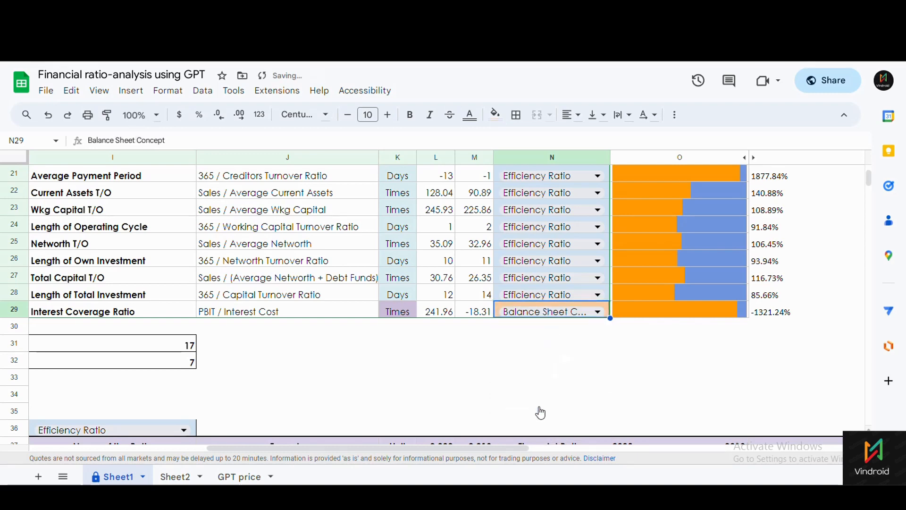
left_click(605, 310)
left_click(504, 331)
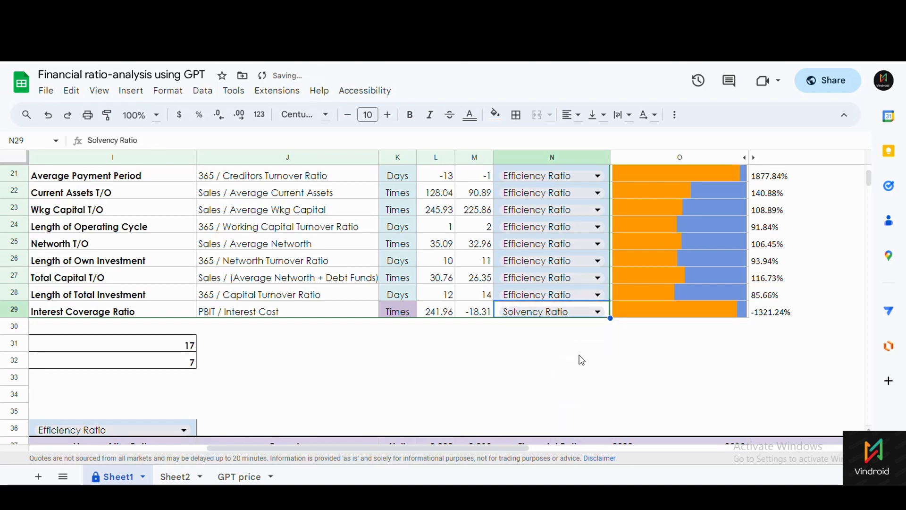
scroll(578, 352, "up", 3)
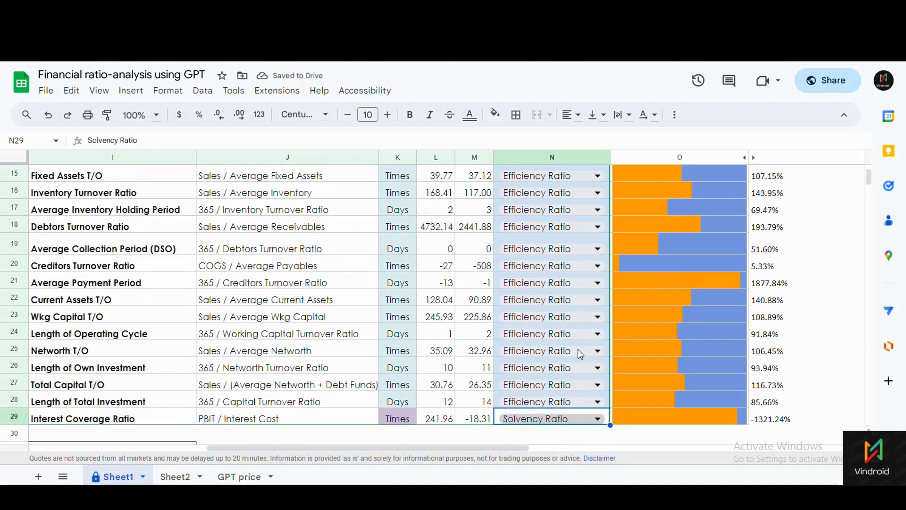
scroll(578, 352, "down", 1)
left_click(598, 390)
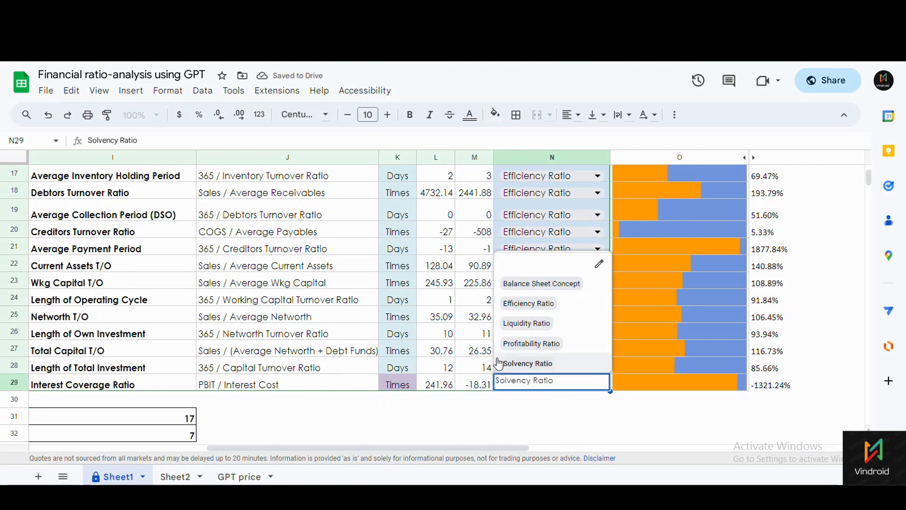
left_click(517, 323)
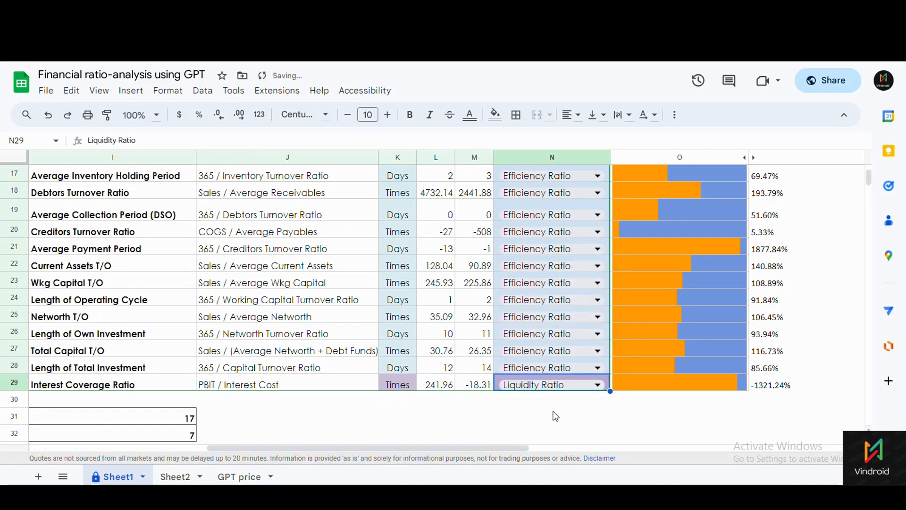
scroll(556, 416, "up", 5)
scroll(557, 407, "down", 6)
scroll(559, 409, "up", 8)
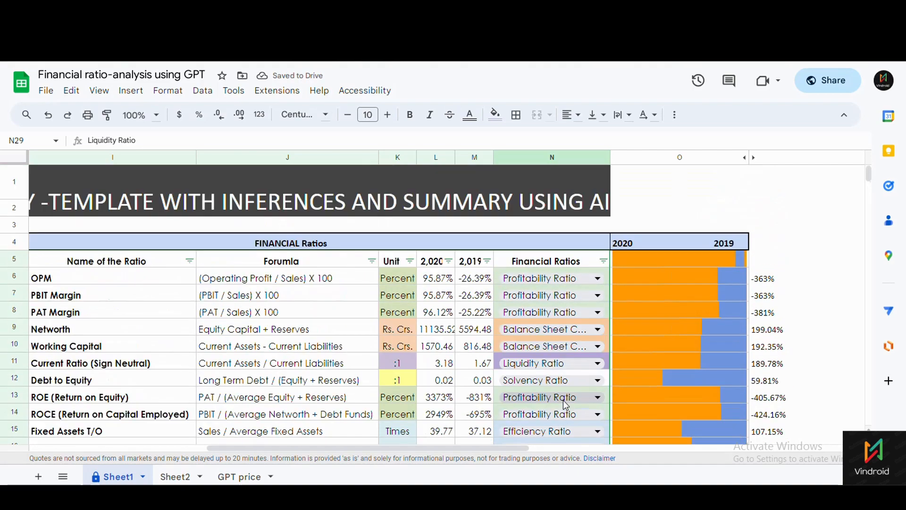
scroll(562, 398, "down", 2)
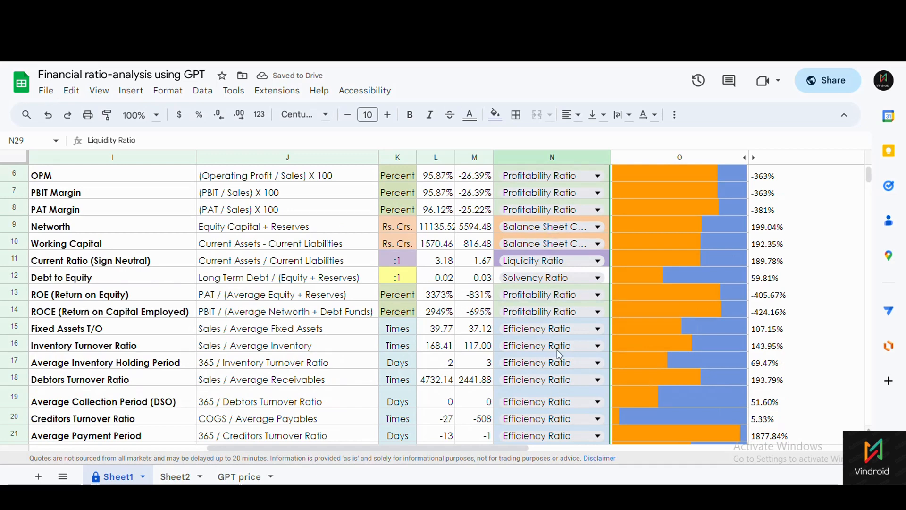
scroll(537, 320, "up", 2)
left_click(560, 277)
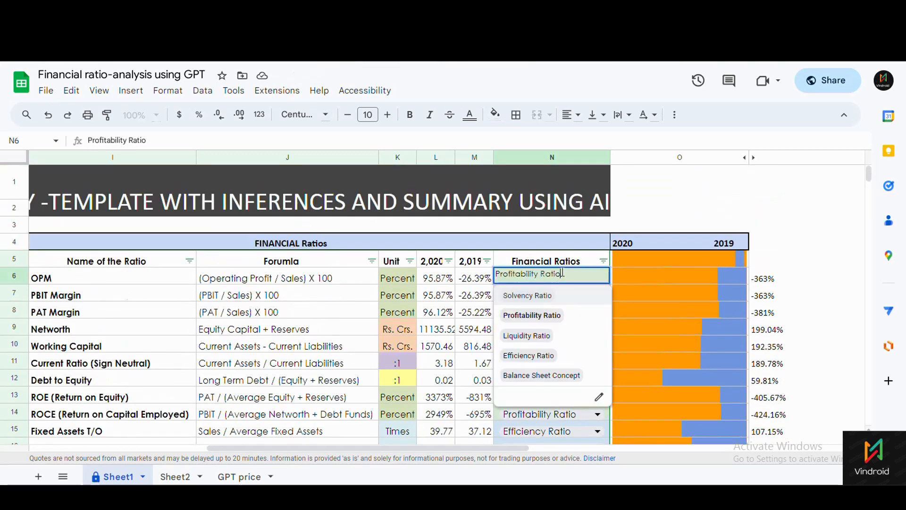
left_click(755, 195)
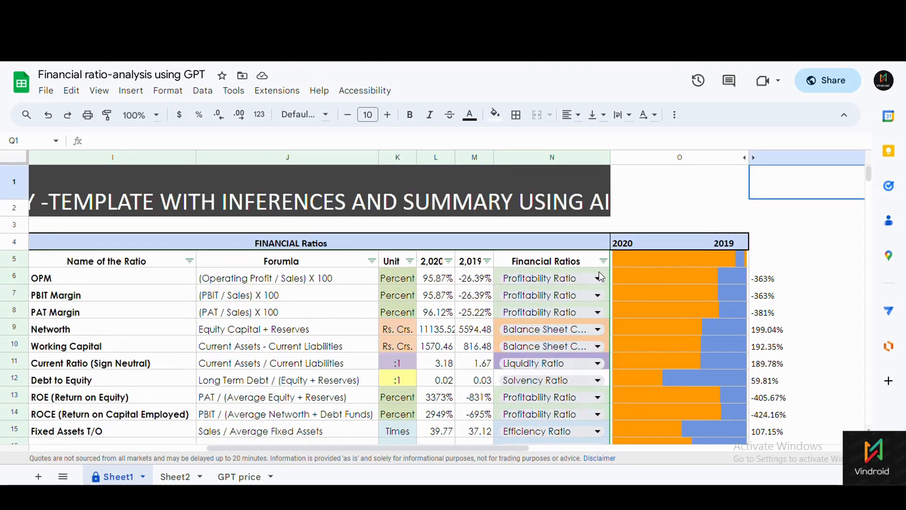
left_click_drag(599, 272, 590, 298)
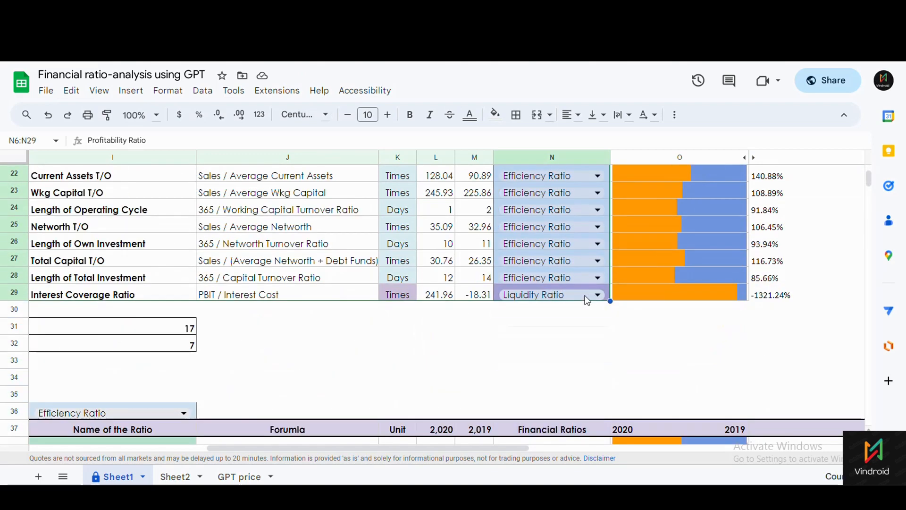
Open Format > Conditional formatting and review the Profitability rule without changing it.
left_click(166, 95)
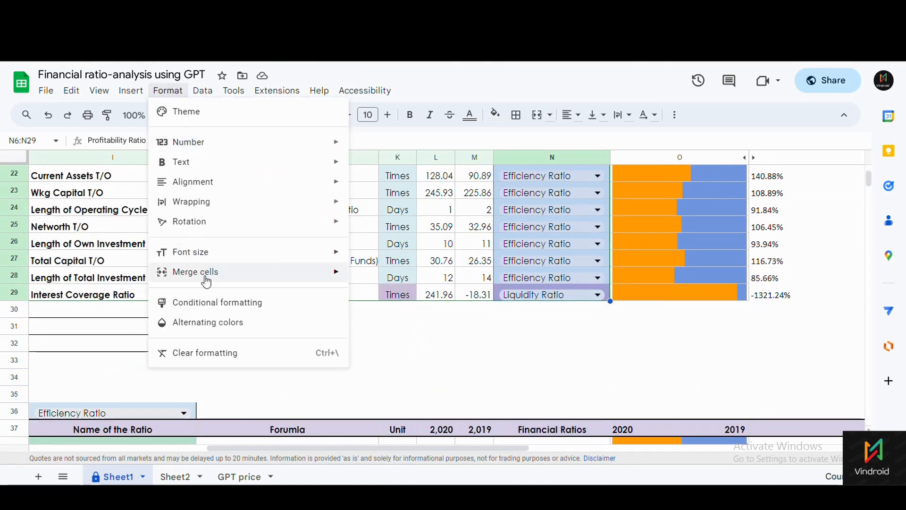
left_click(208, 304)
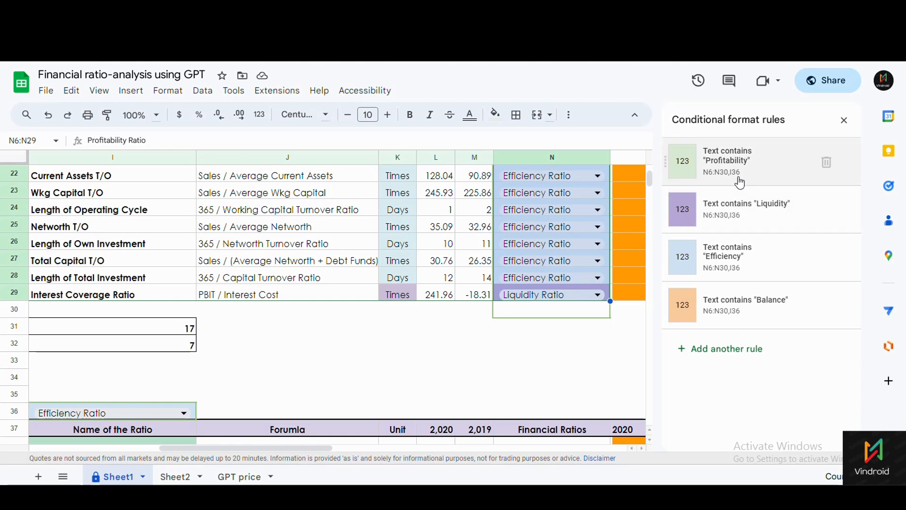
left_click(756, 175)
scroll(729, 262, "down", 1)
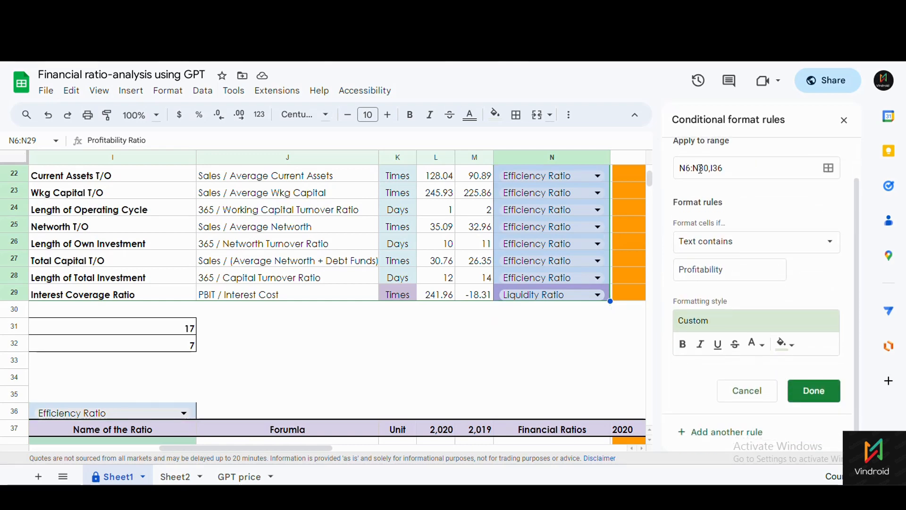
scroll(575, 180, "up", 6)
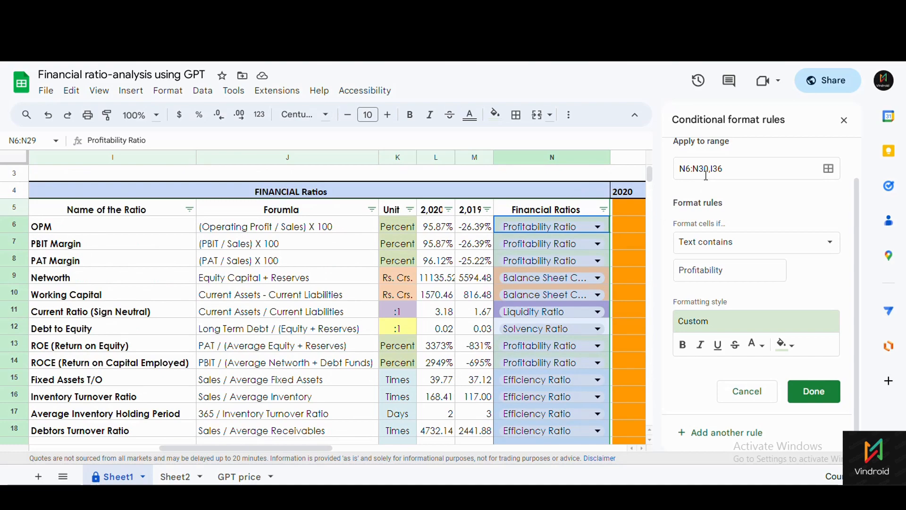
scroll(172, 314, "down", 10)
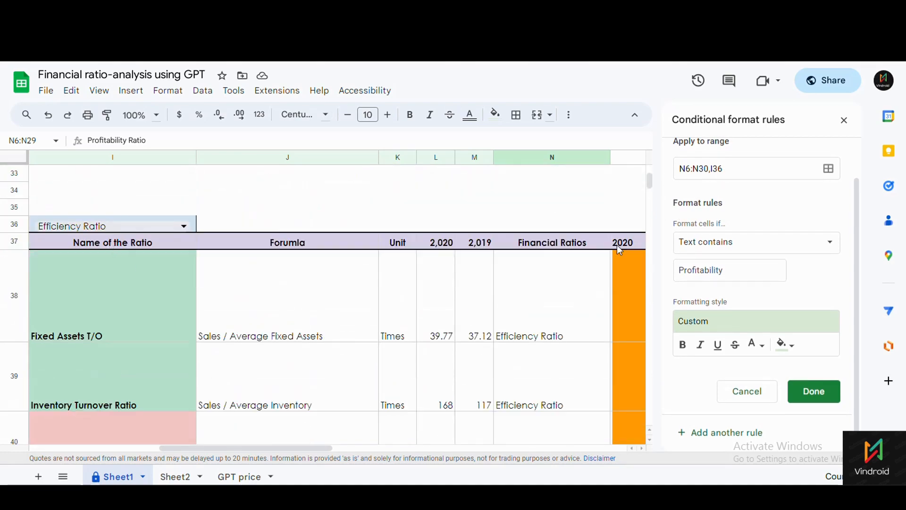
scroll(617, 245, "up", 10)
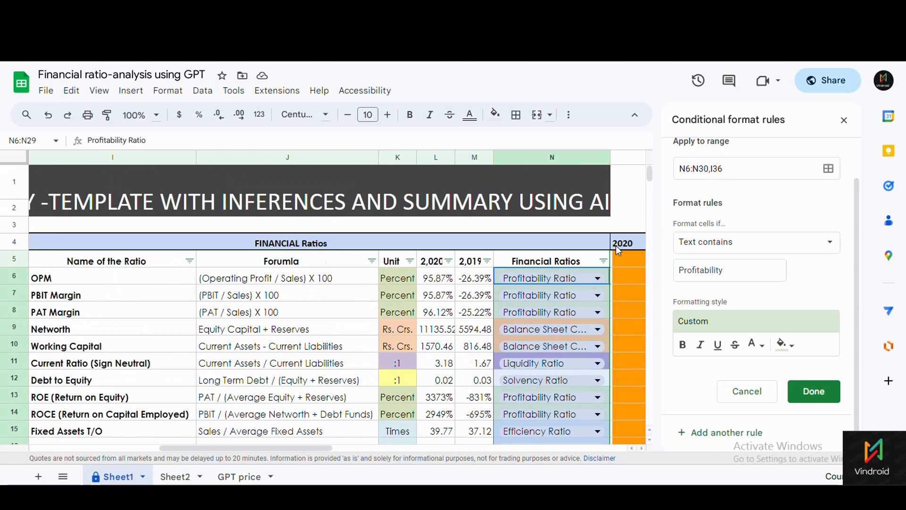
scroll(616, 246, "down", 2)
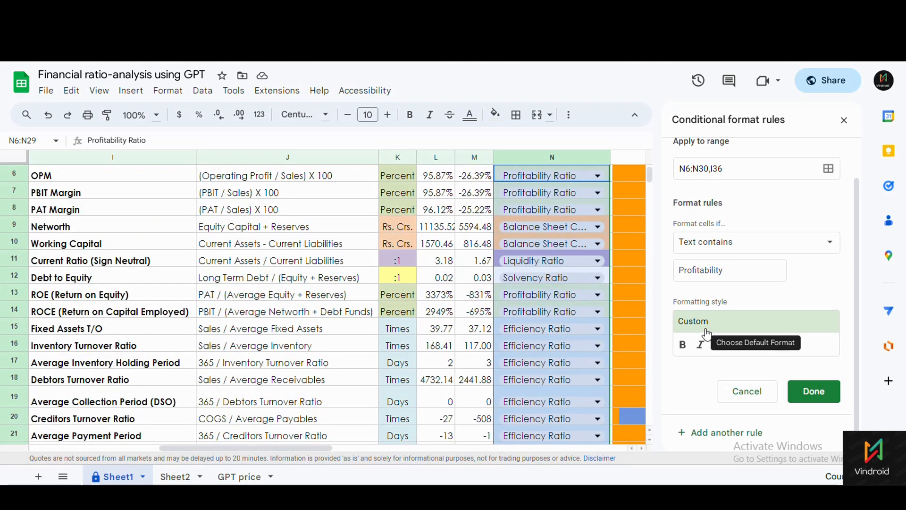
left_click(781, 326)
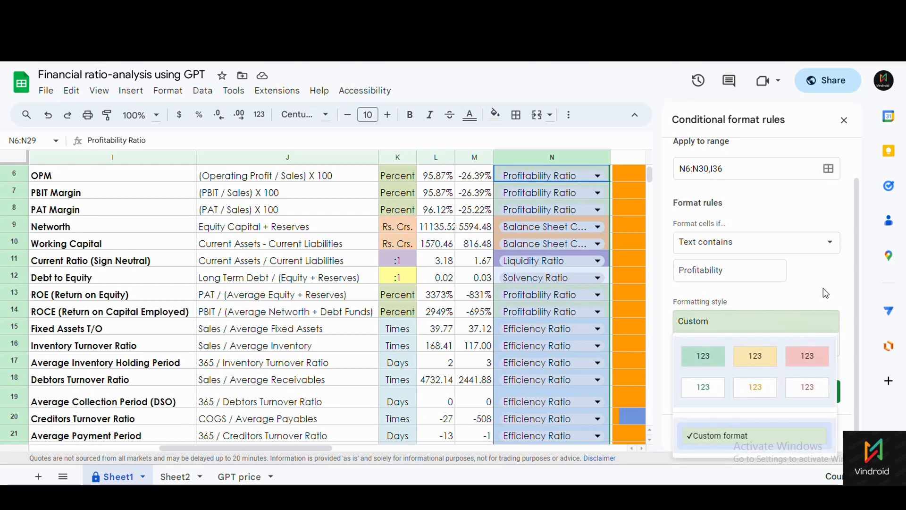
left_click(746, 309)
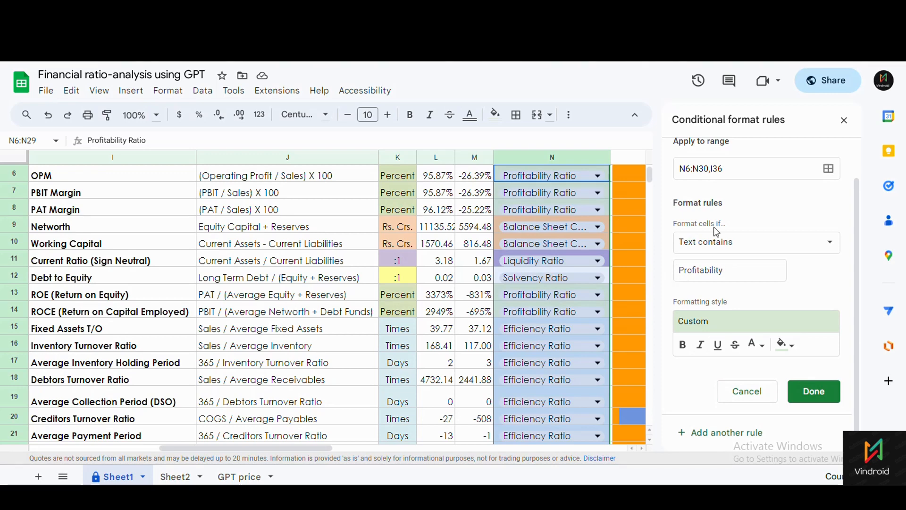
left_click(757, 402)
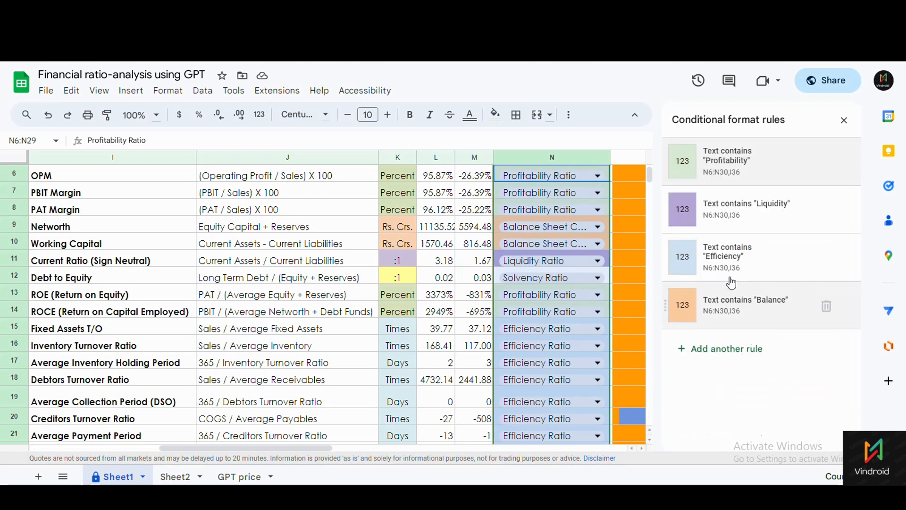
Review the Efficiency rule's range, save it with Done, and close the rules panel.
left_click(720, 254)
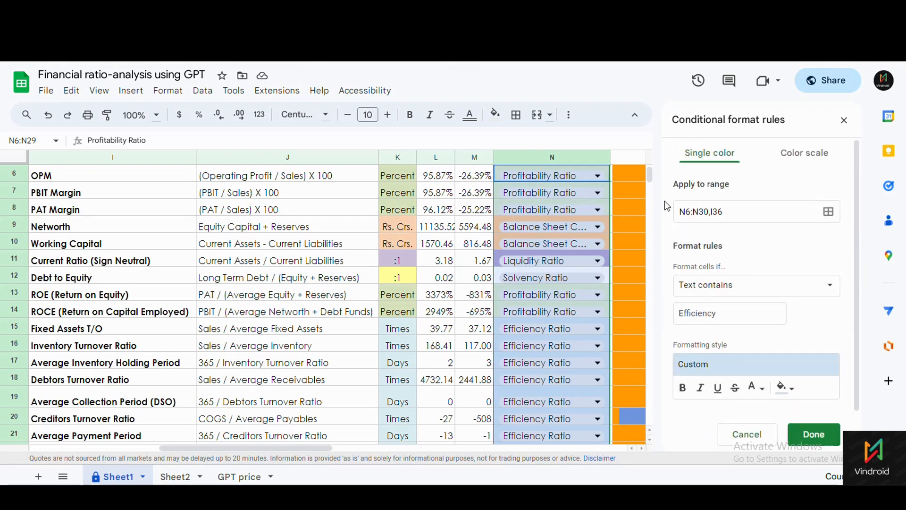
left_click_drag(727, 212, 700, 213)
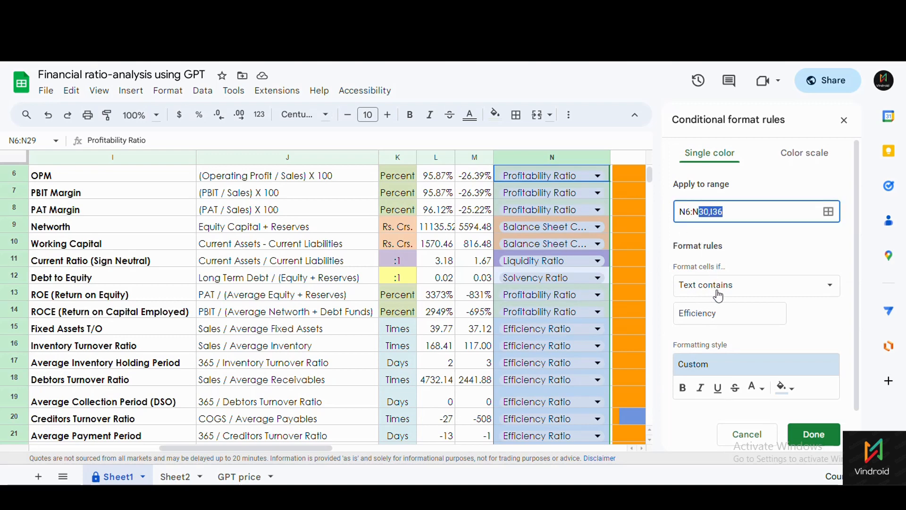
scroll(718, 297, "down", 1)
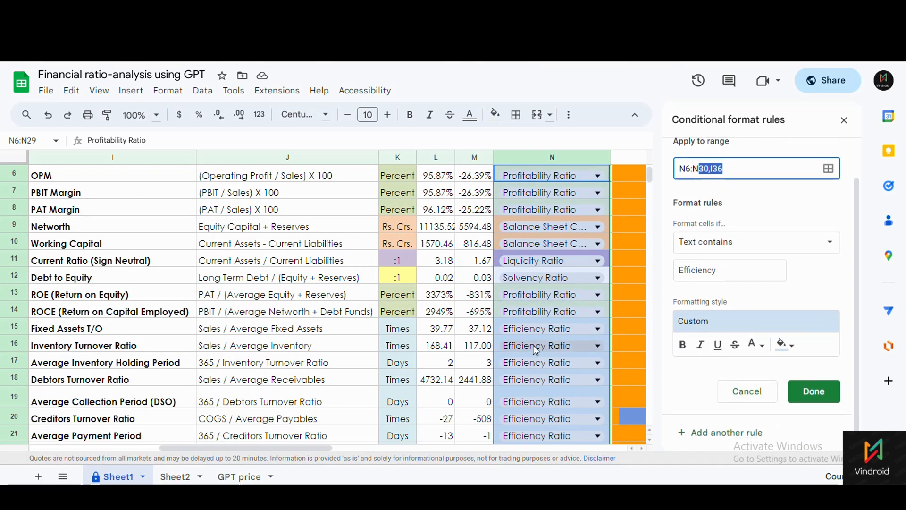
left_click(812, 391)
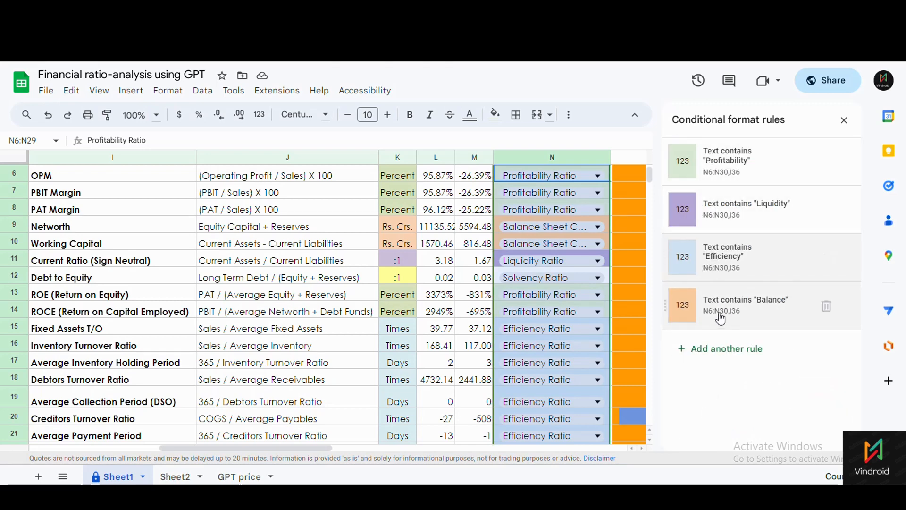
scroll(577, 341, "up", 2)
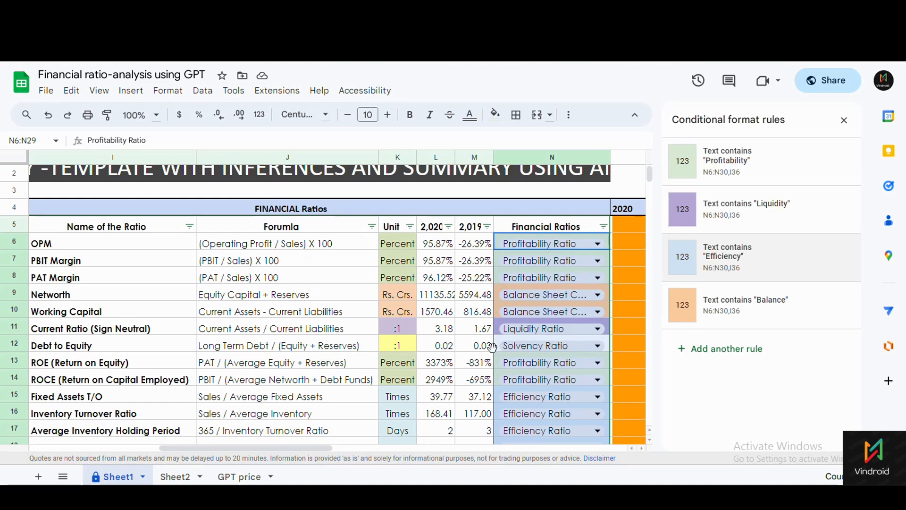
scroll(504, 333, "down", 7)
scroll(500, 332, "up", 5)
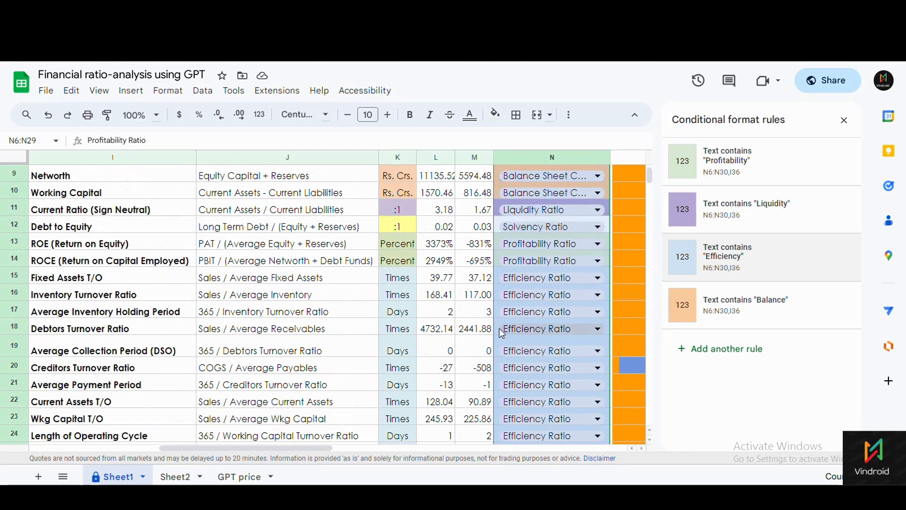
left_click(844, 122)
scroll(506, 318, "up", 3)
Edit the OPM sparkline formula in O6 with the SPARKLINE function help details expanded.
scroll(505, 318, "down", 1)
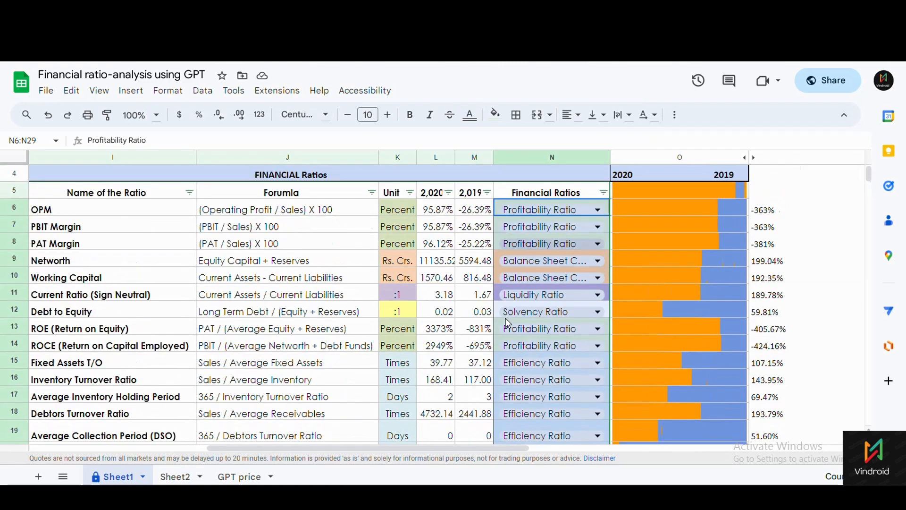
left_click(652, 217)
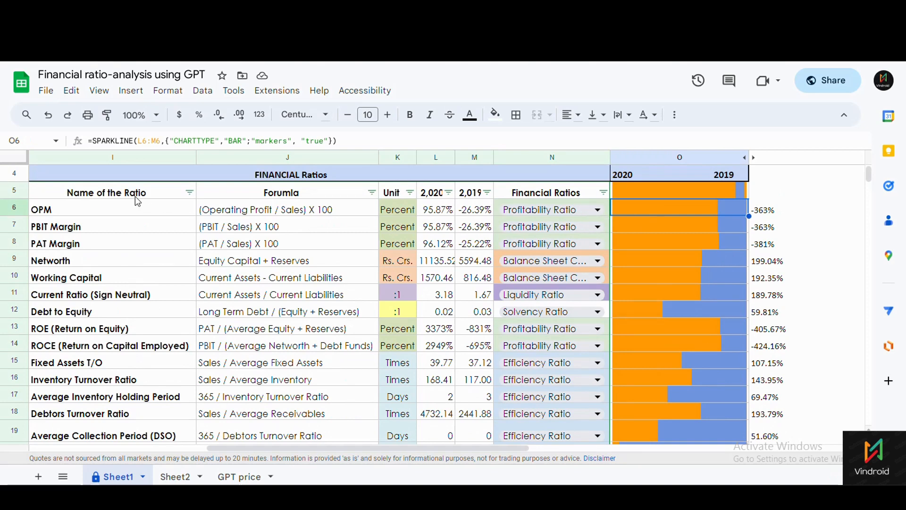
left_click(95, 142)
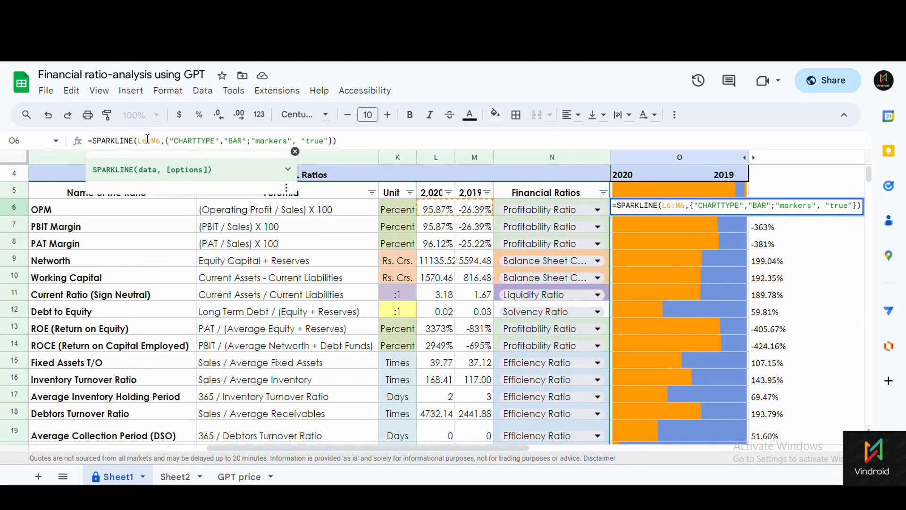
left_click(287, 169)
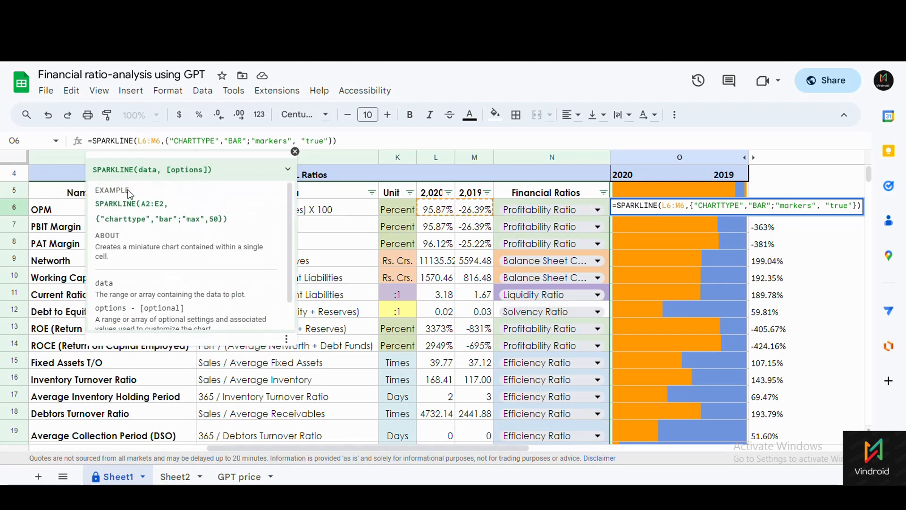
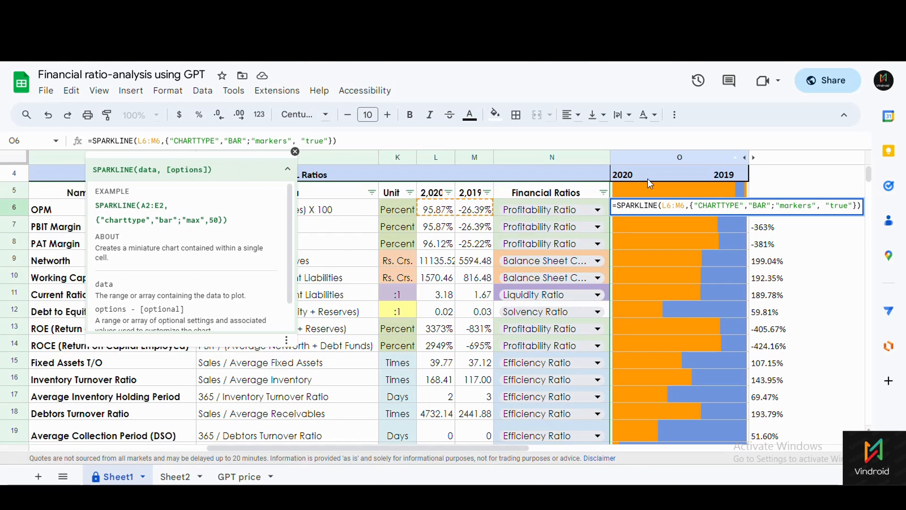
Delete the markers option so O6 reads =SPARKLINE(L6:M6,{"CHARTTYPE","BAR"}).
left_click(268, 141)
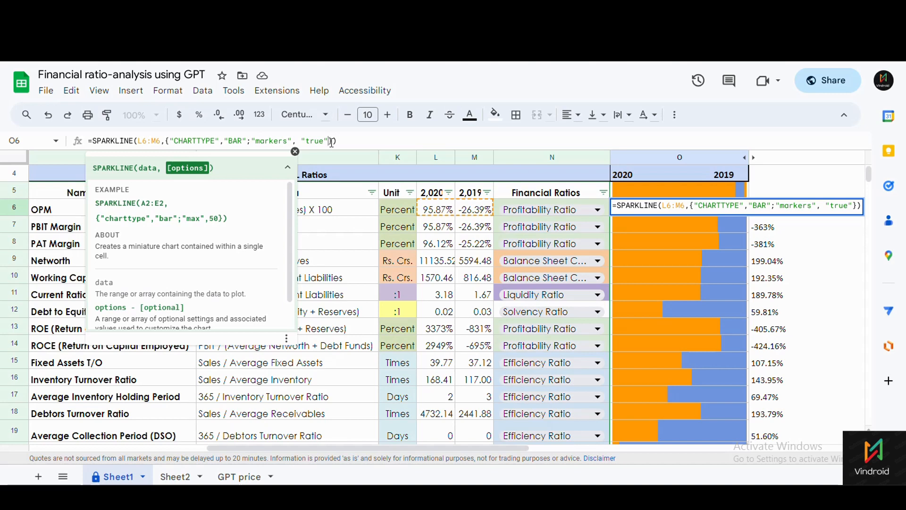
key("BackSpace")
key("BackSpace")
key("BackSpace")
key("BackSpace")
key("BackSpace")
key("BackSpace")
key("BackSpace")
key("BackSpace")
key("BackSpace")
key("BackSpace")
key("BackSpace")
key("BackSpace")
key("BackSpace")
key("BackSpace")
key("BackSpace")
key("BackSpace")
key("BackSpace")
key("BackSpace")
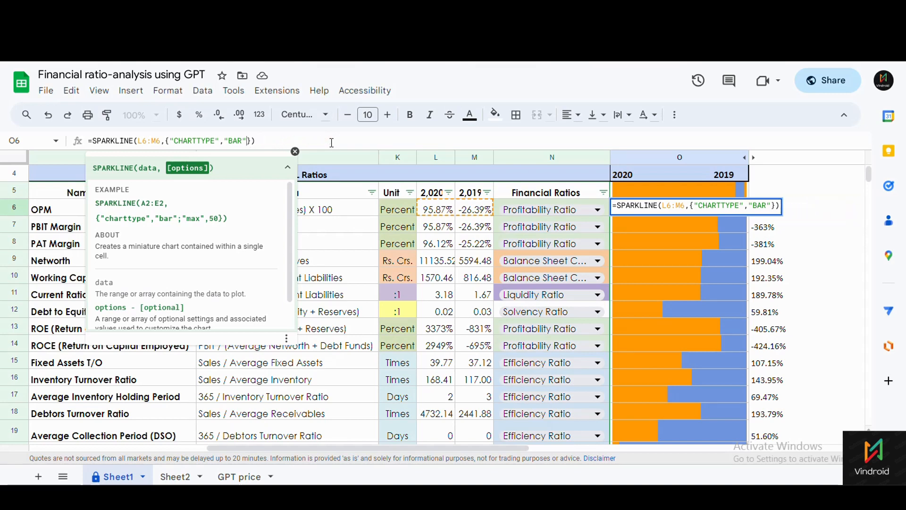
left_click(333, 138)
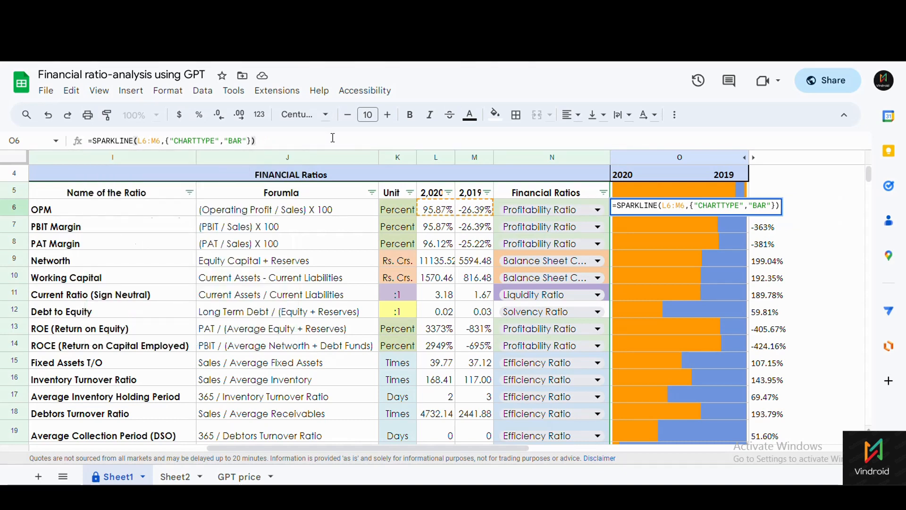
key("Return")
left_click(332, 138)
double_click(815, 197)
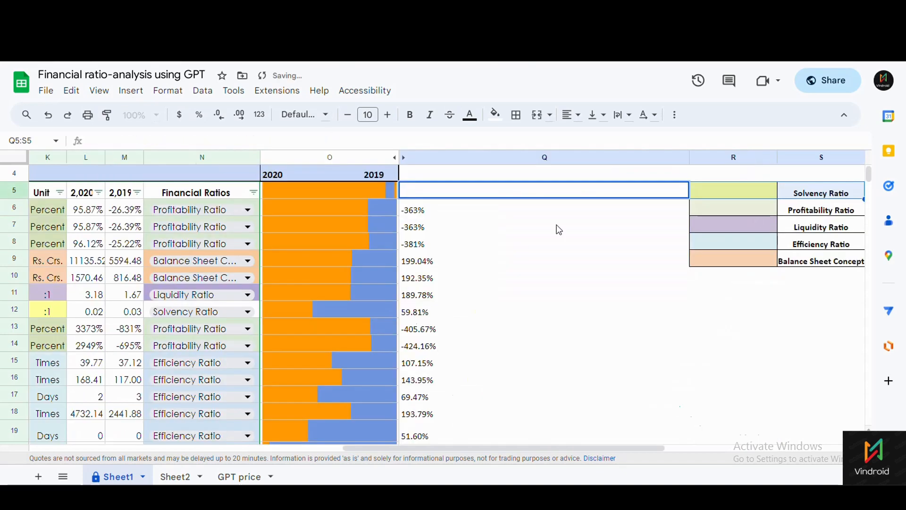
Reopen the O6 sparkline formula to review its CHARTTYPE BAR option.
left_click(382, 207)
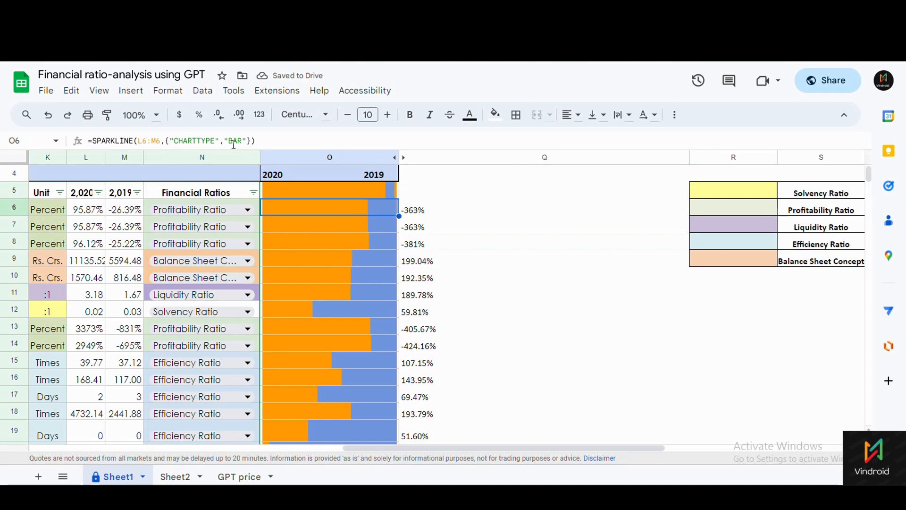
left_click(143, 141)
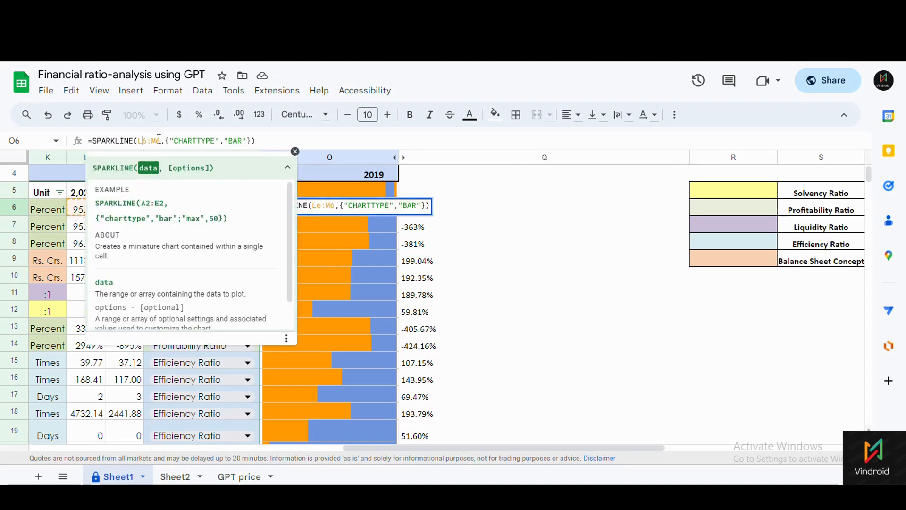
left_click(168, 141)
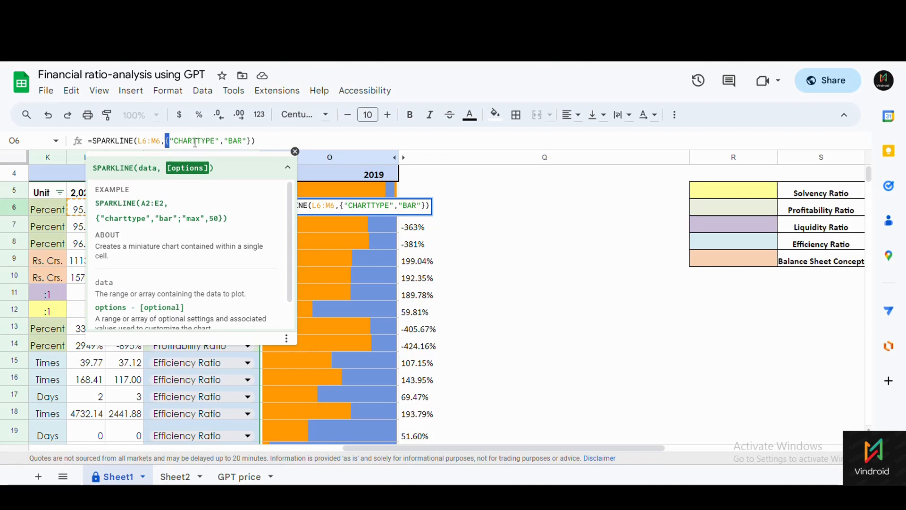
left_click(191, 141)
left_click(252, 143)
left_click(258, 142)
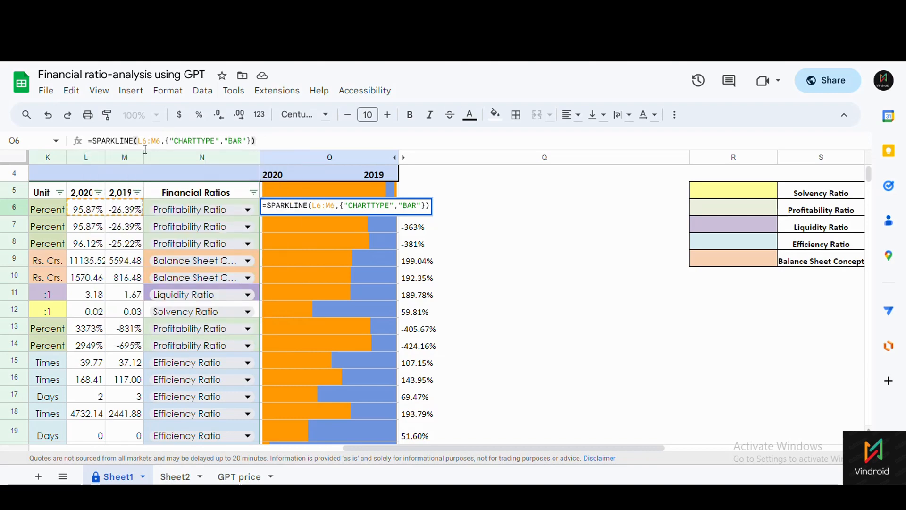
Fill the O6 bar sparkline down through O10.
left_click(330, 191)
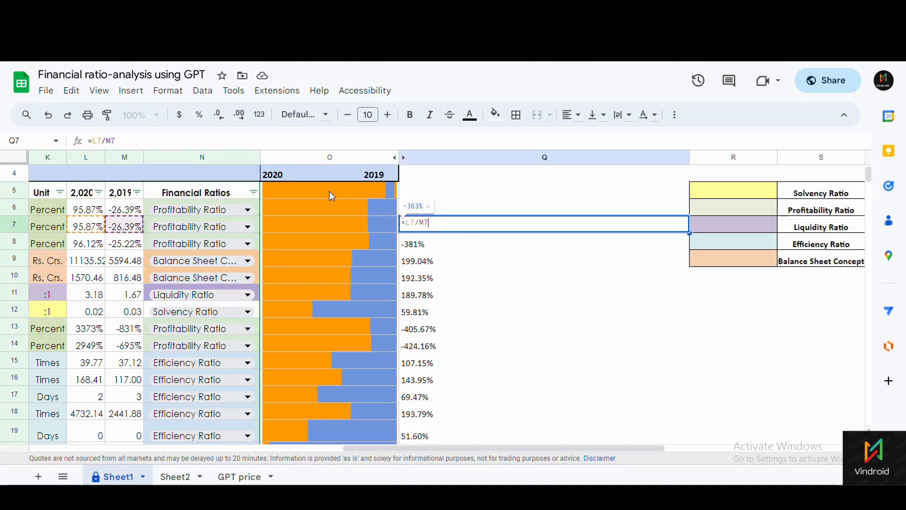
left_click(376, 210)
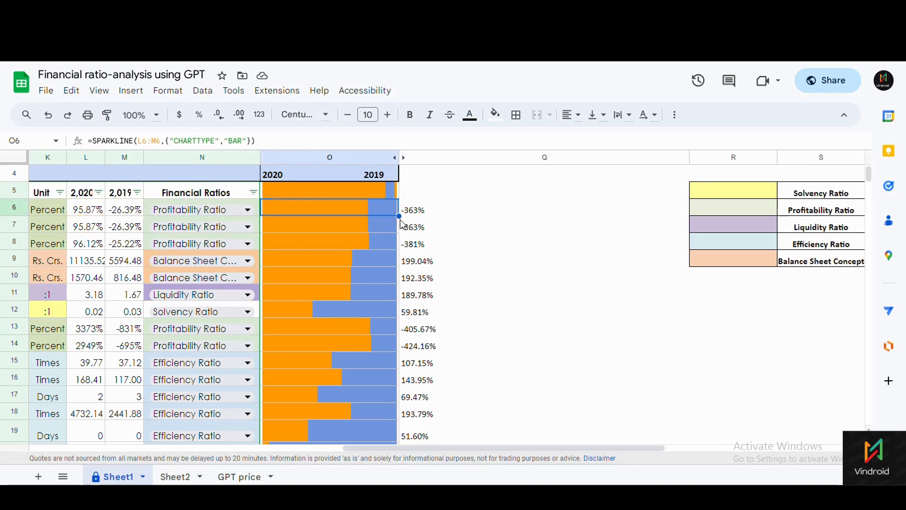
left_click_drag(398, 215, 400, 279)
left_click(368, 243)
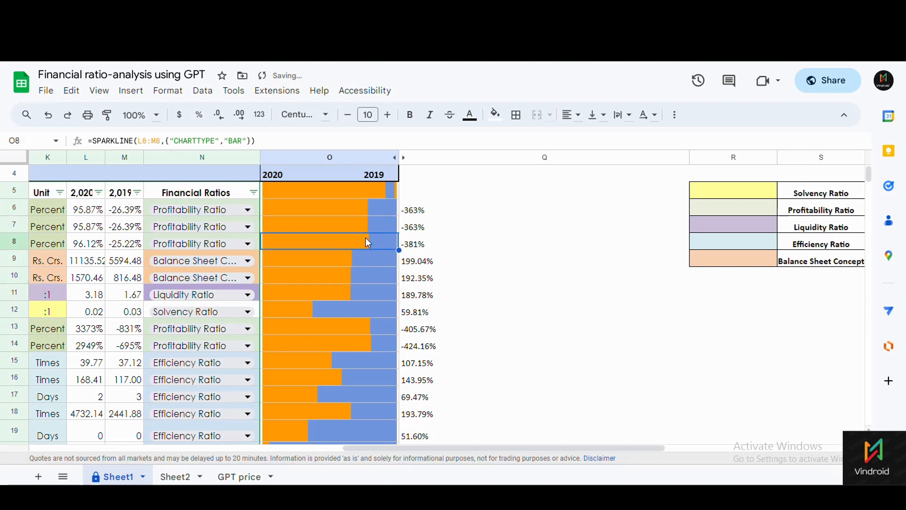
left_click(357, 209)
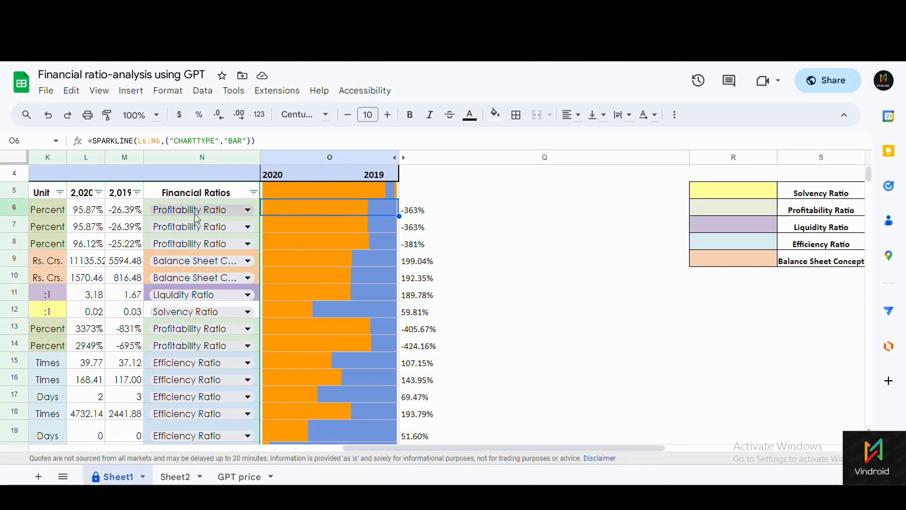
left_click_drag(379, 447, 296, 447)
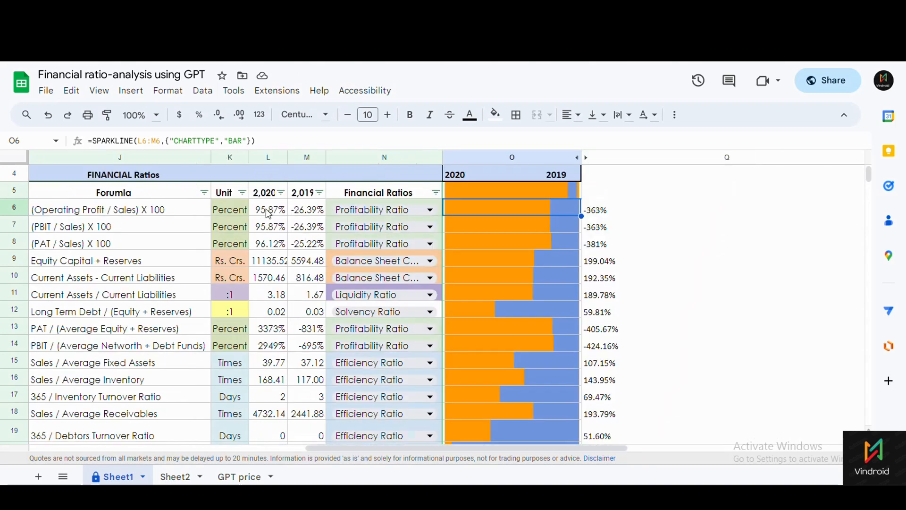
Inspect the formulas in M6, L6 and the Q6 ratio =L6/M6 without changing them.
left_click(302, 213)
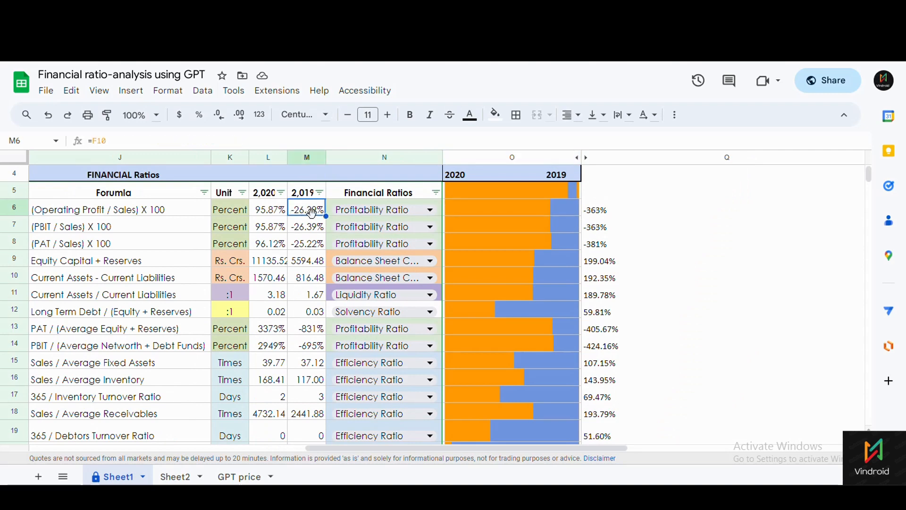
left_click(272, 218)
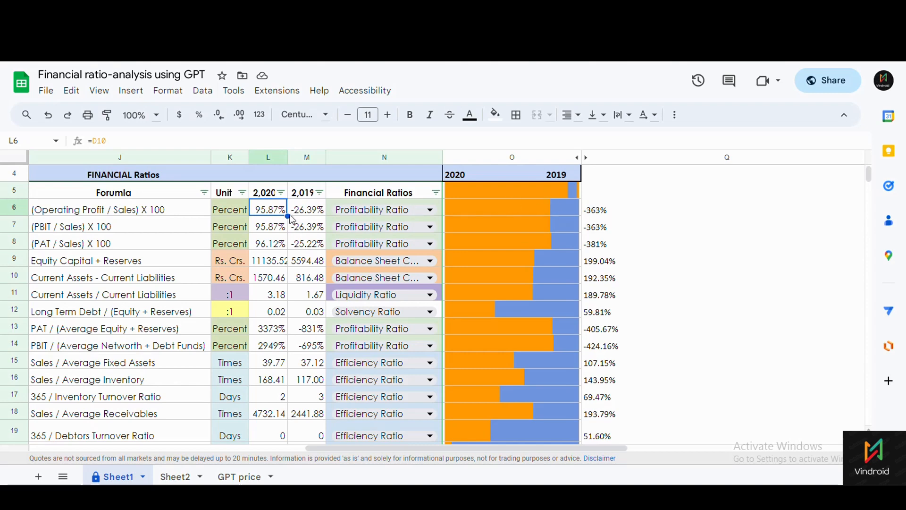
left_click(599, 213)
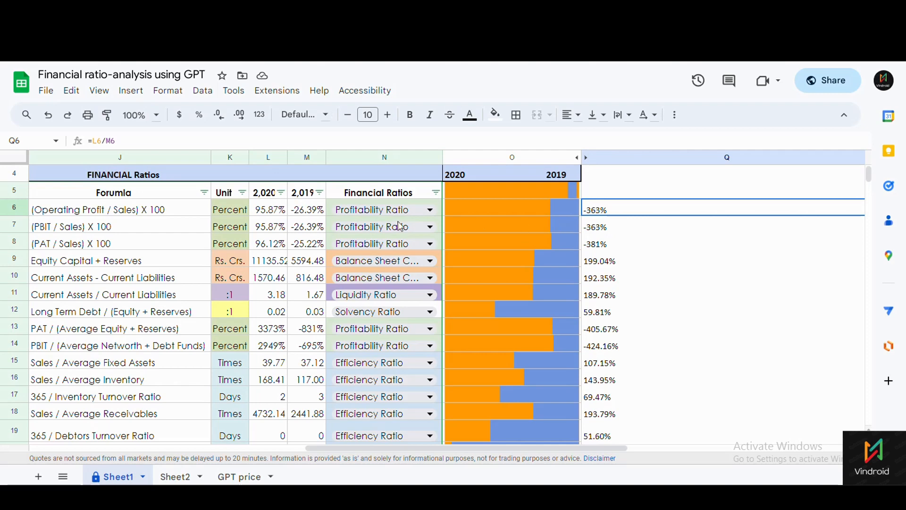
left_click(465, 219)
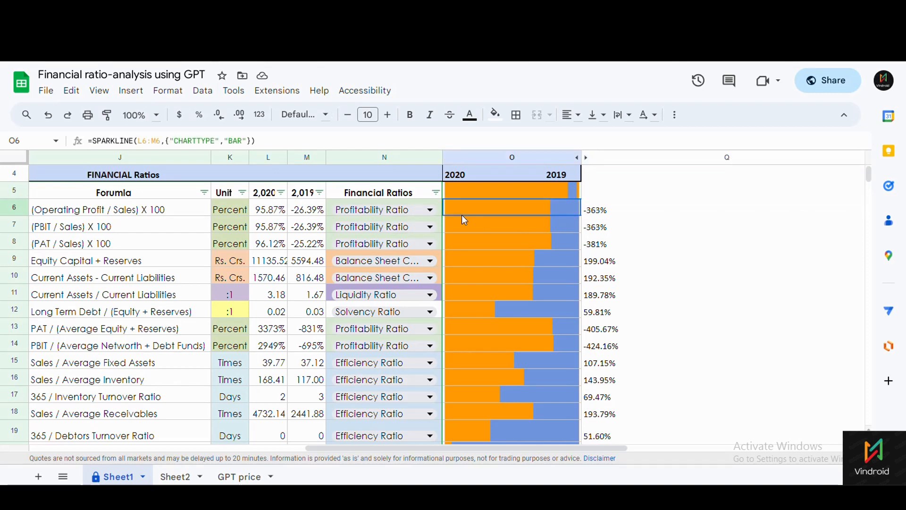
left_click(307, 218)
left_click(595, 219)
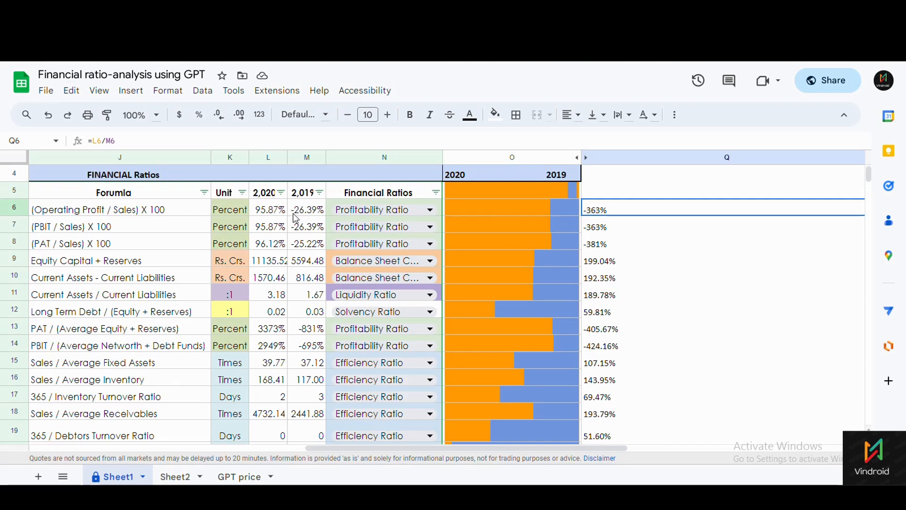
left_click(272, 216)
left_click(608, 210)
left_click(98, 139)
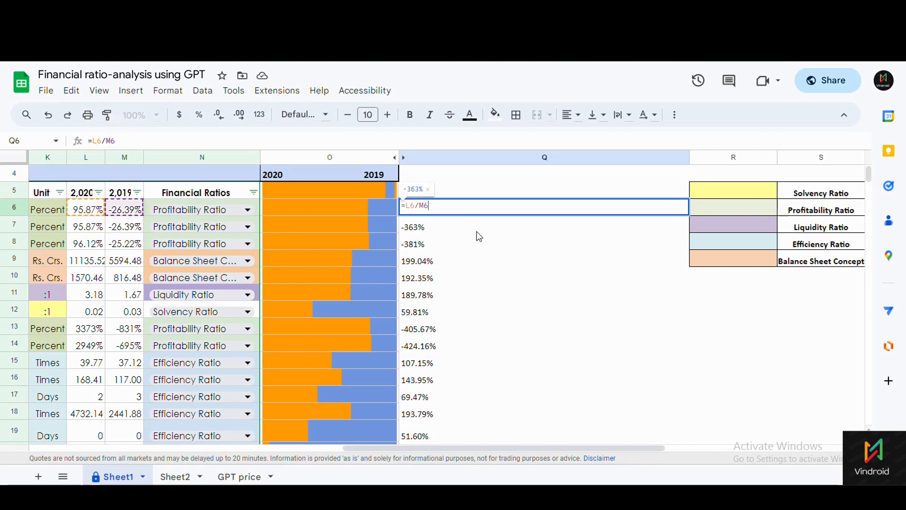
left_click(468, 249)
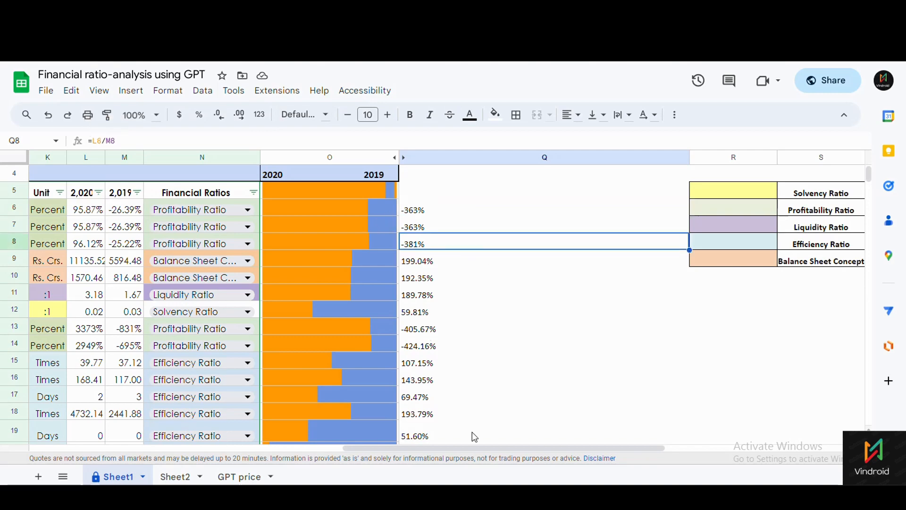
left_click_drag(470, 448, 447, 445)
left_click(520, 214)
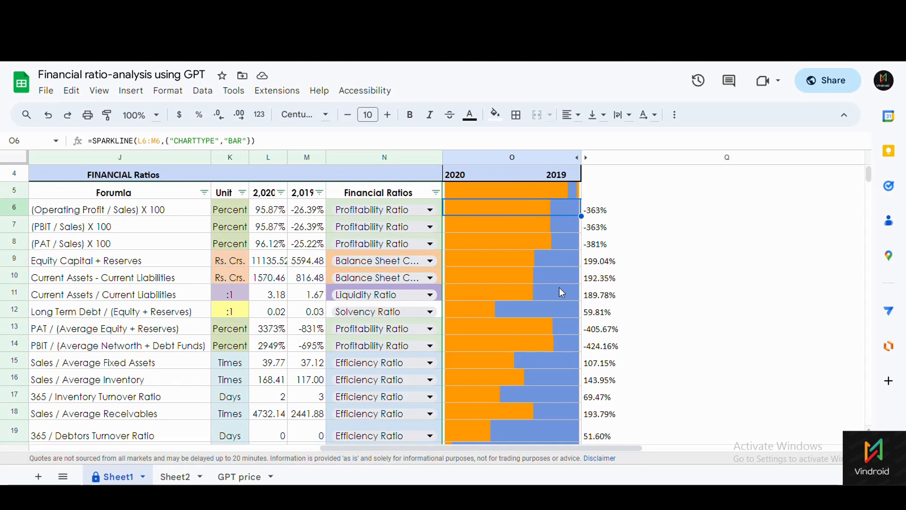
Scroll to the Working Capital row and open L10's formula =C33-C26.
scroll(555, 284, "down", 2)
scroll(557, 283, "up", 3)
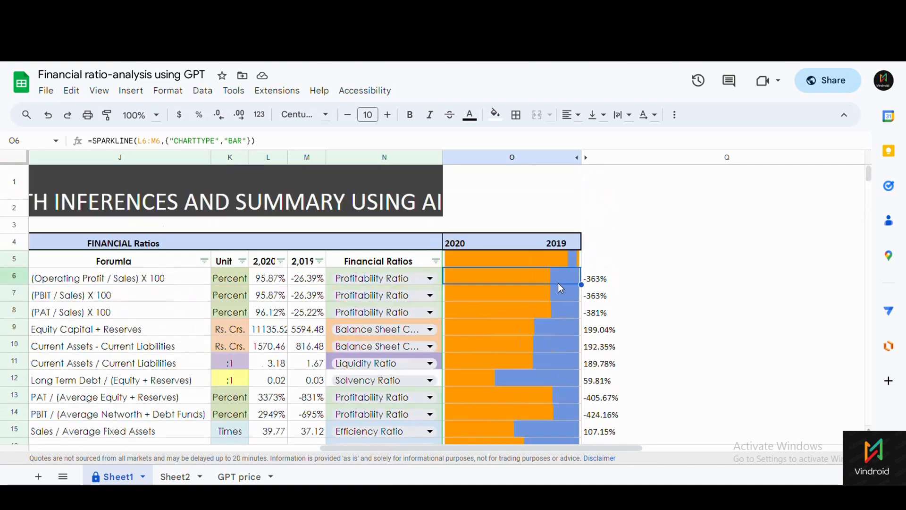
scroll(558, 287, "down", 2)
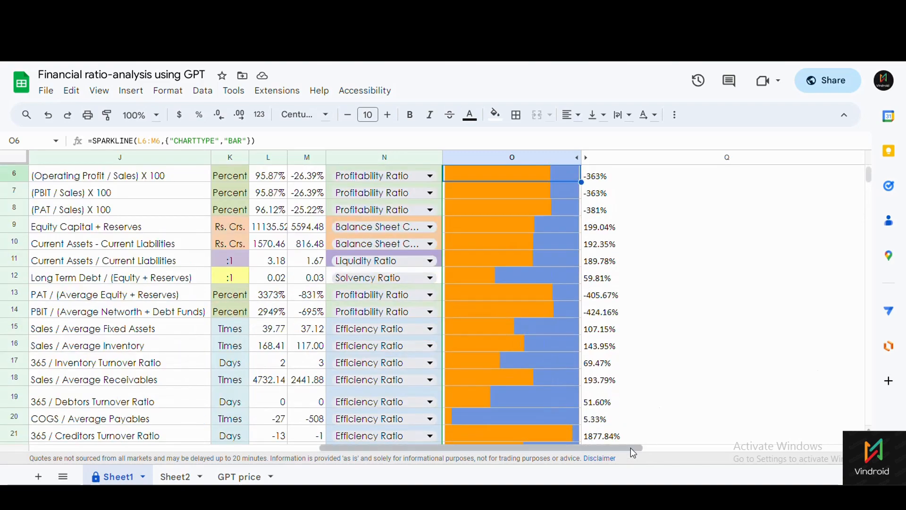
left_click_drag(633, 452, 462, 317)
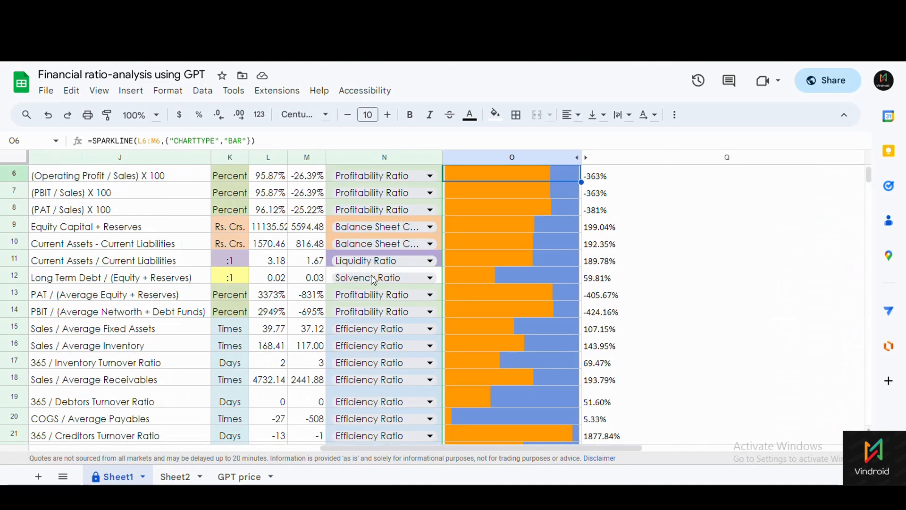
scroll(330, 448, "left", 5)
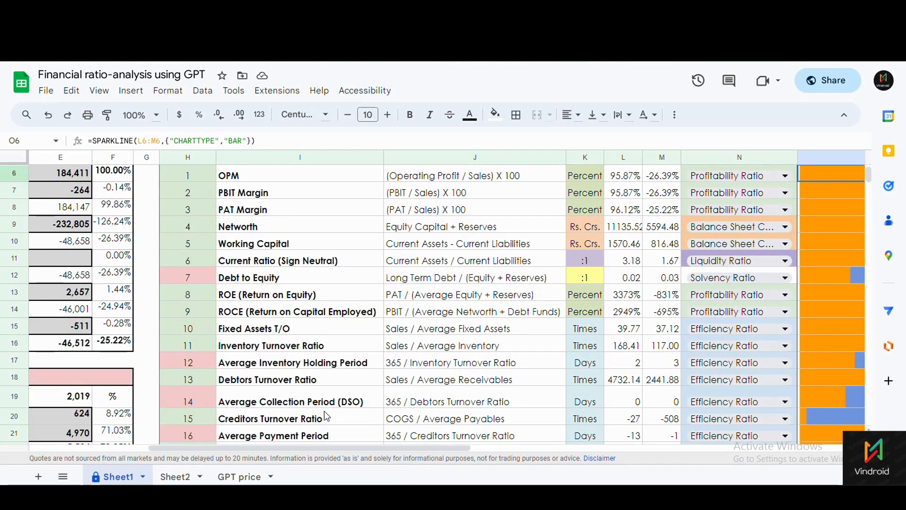
scroll(374, 395, "up", 3)
scroll(375, 336, "down", 2)
left_click(315, 282)
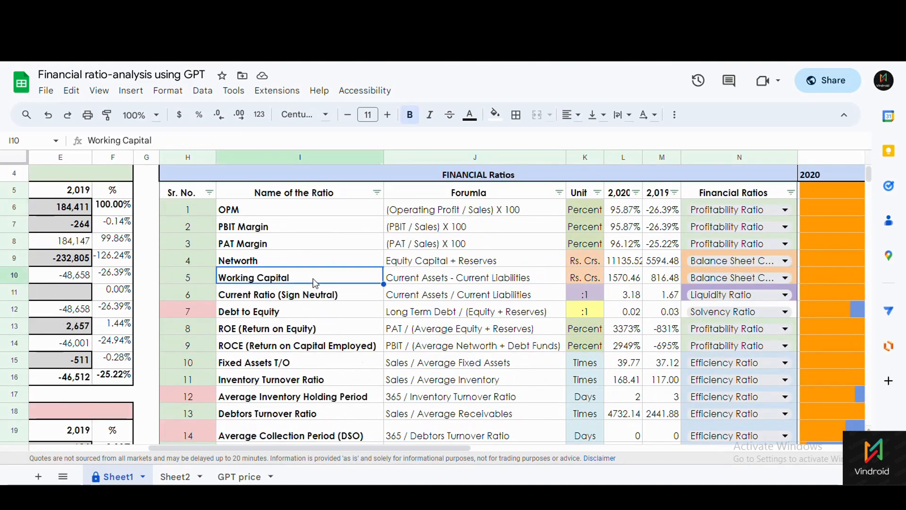
left_click(517, 280)
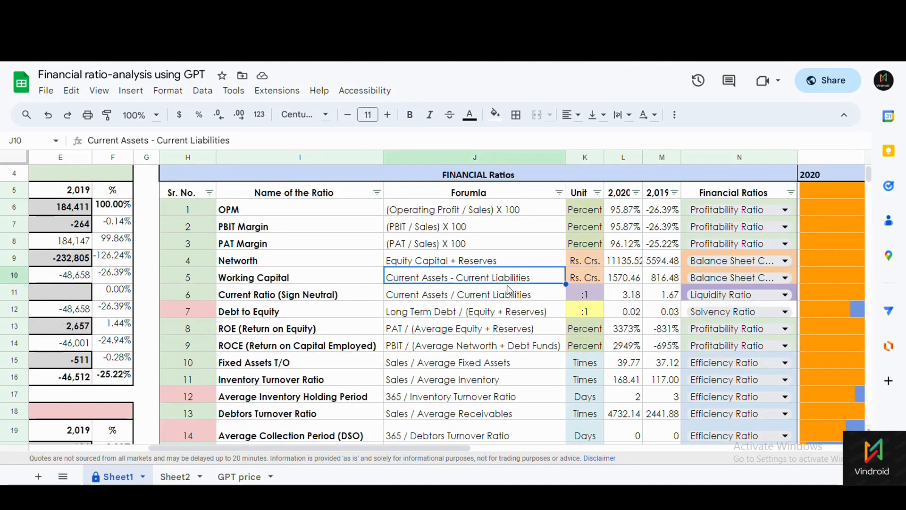
left_click(623, 282)
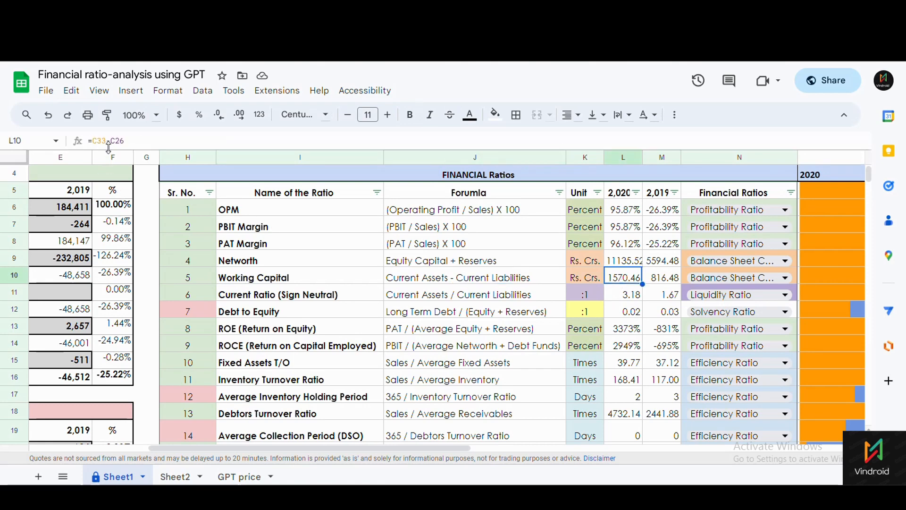
left_click(92, 141)
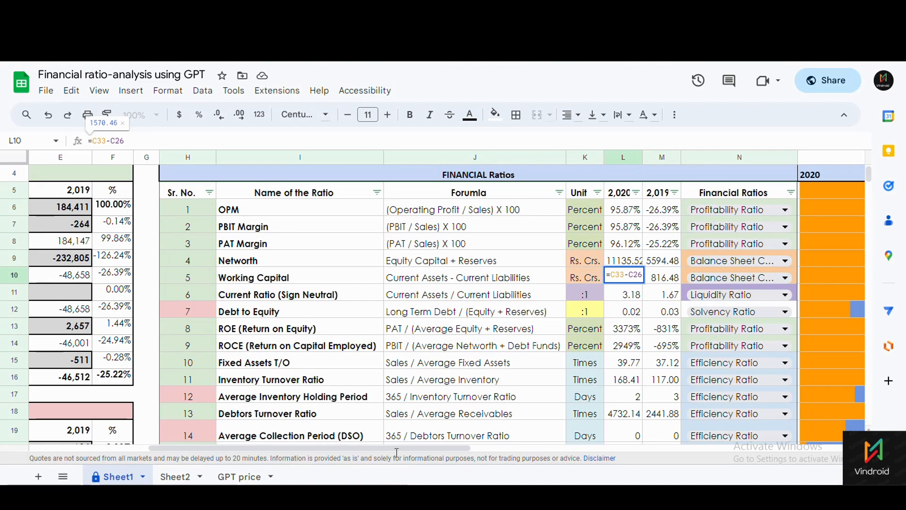
Point out the Working Capital name and description, then show L10's formula again.
left_click_drag(398, 448, 83, 446)
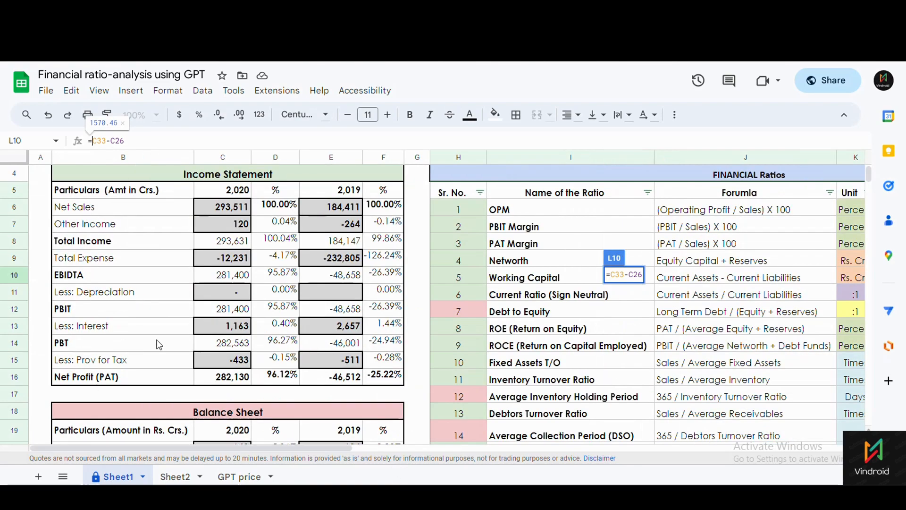
scroll(138, 375, "down", 5)
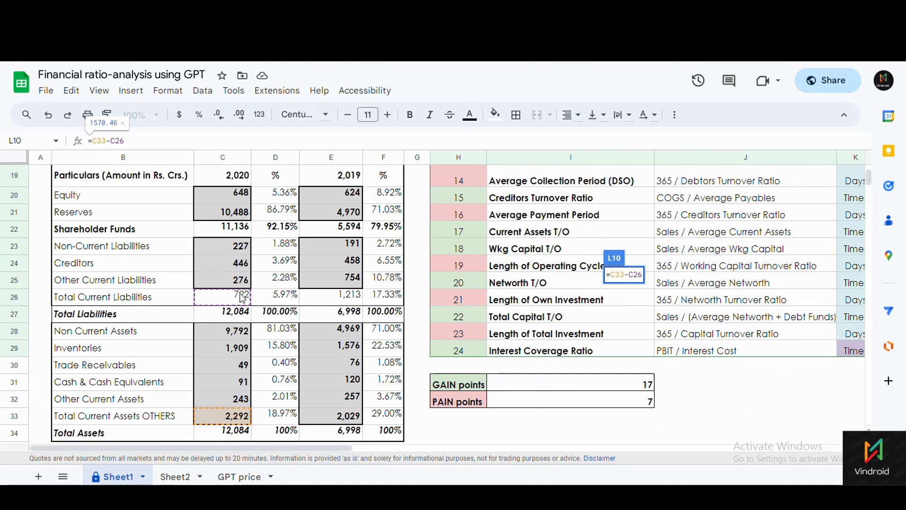
scroll(396, 342, "up", 6)
scroll(409, 355, "down", 2)
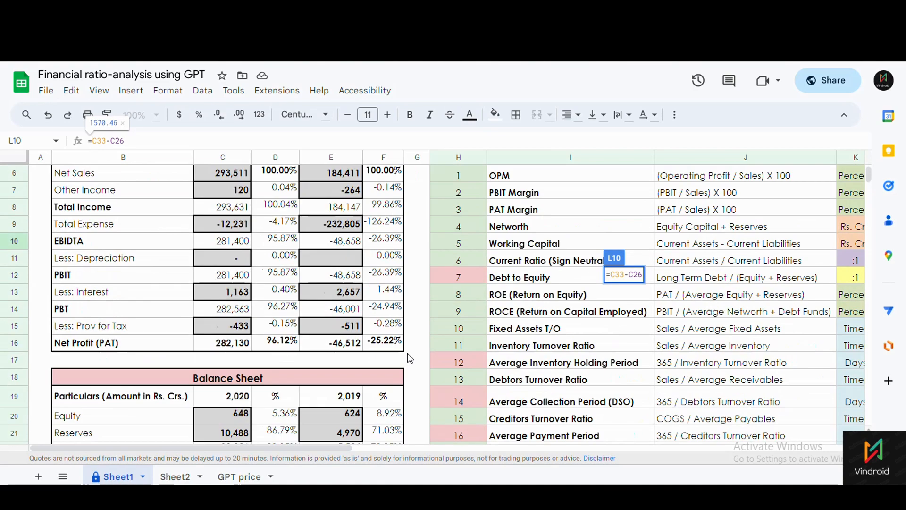
left_click_drag(350, 453, 518, 448)
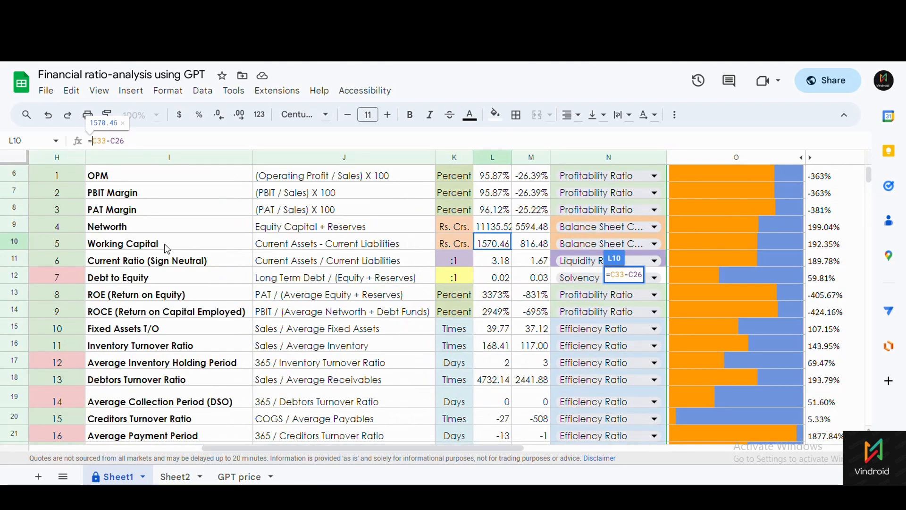
left_click(167, 246)
left_click(373, 245)
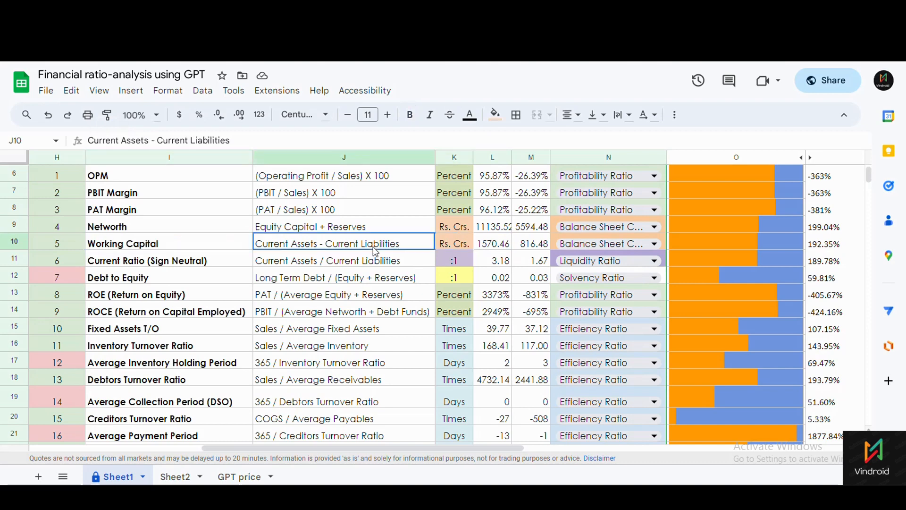
left_click(351, 265)
left_click(498, 247)
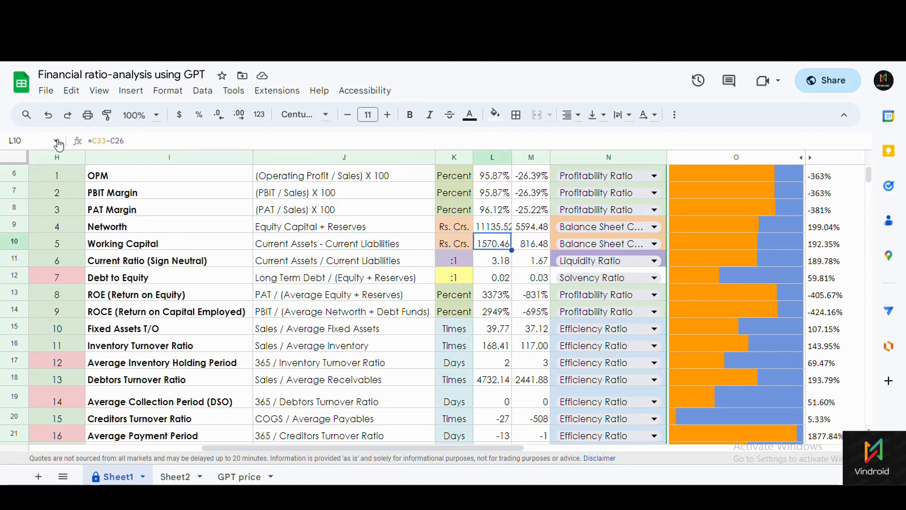
left_click(109, 141)
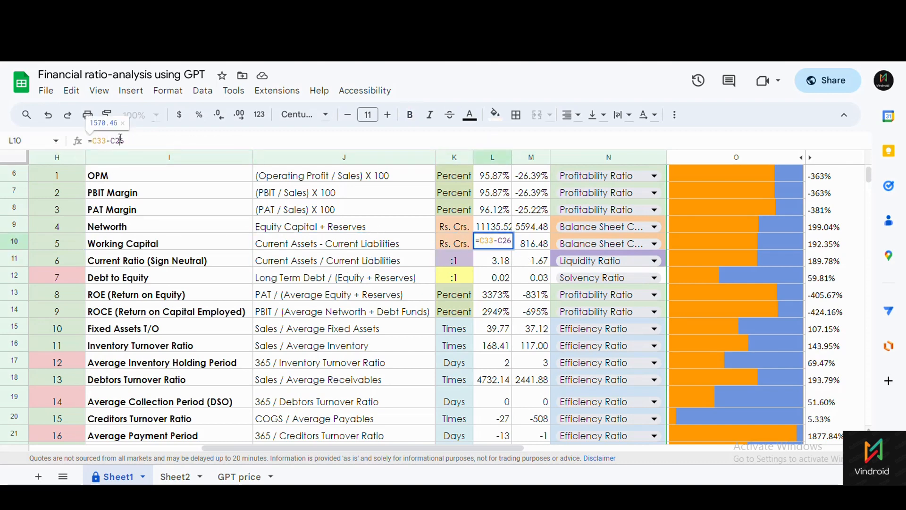
Review the Debt to Equity formula =C23/C22 in L12 and its 2019 counterpart in M12.
double_click(500, 281)
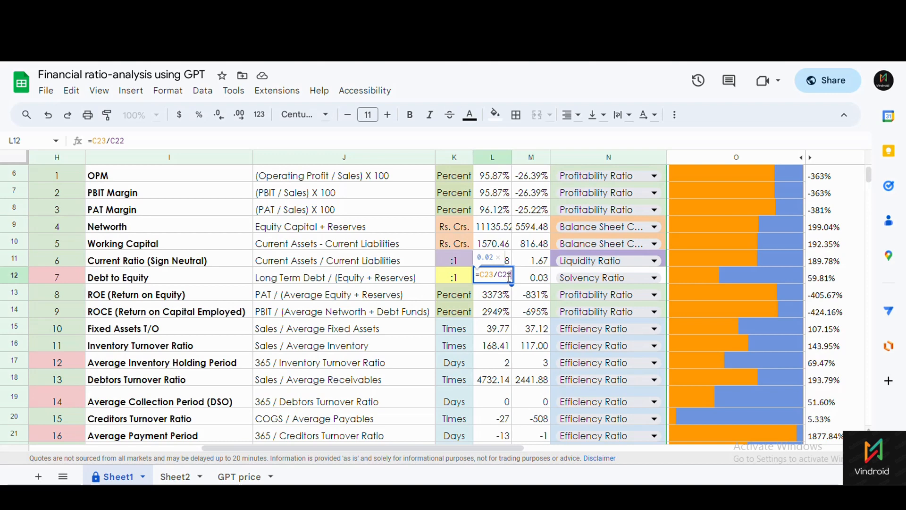
left_click_drag(508, 447, 246, 442)
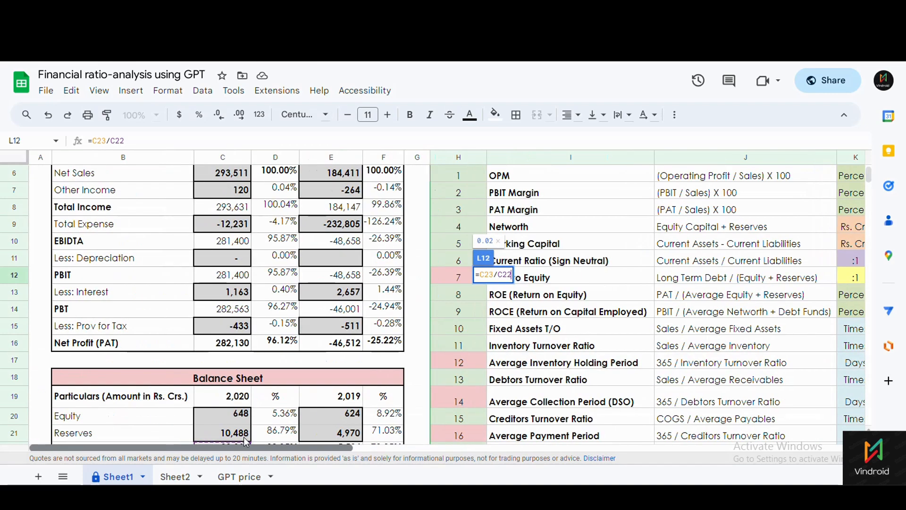
left_click(101, 140)
scroll(241, 273, "down", 3)
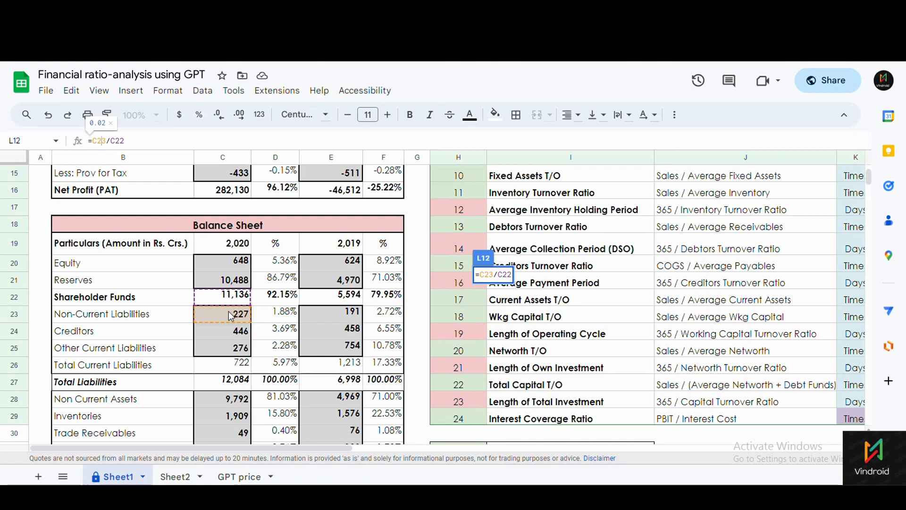
left_click_drag(321, 452, 511, 460)
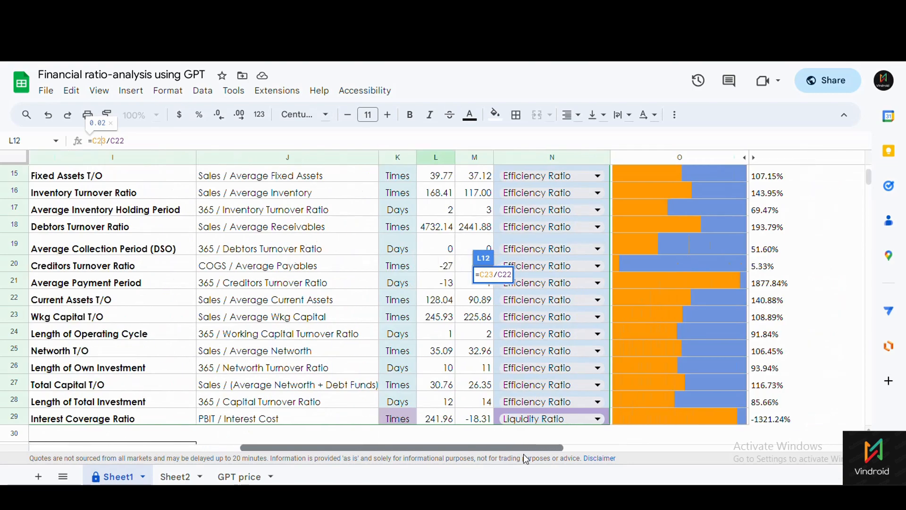
scroll(385, 359, "up", 3)
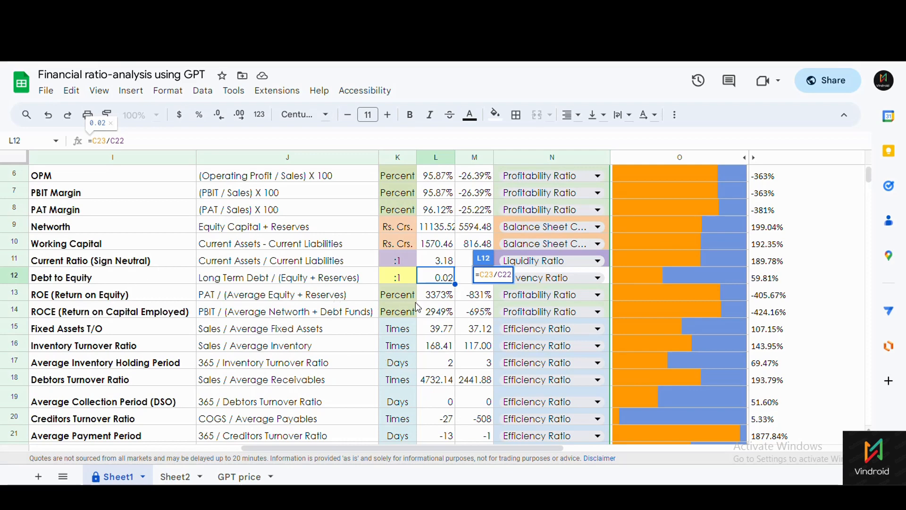
double_click(438, 296)
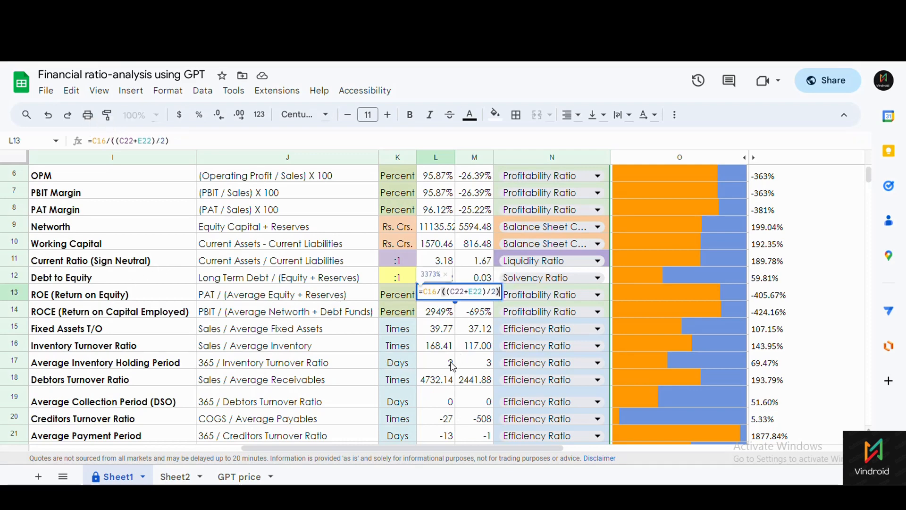
key("Escape")
key("Up")
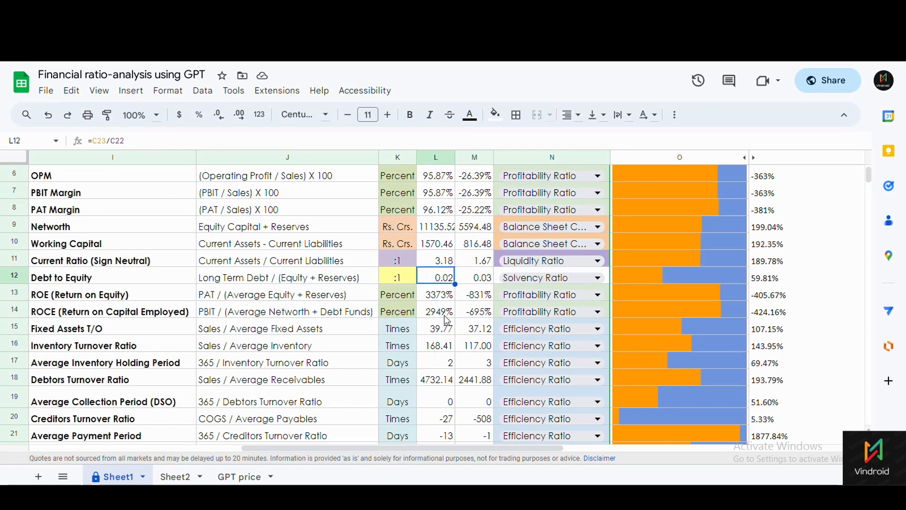
left_click(470, 285)
left_click(444, 283)
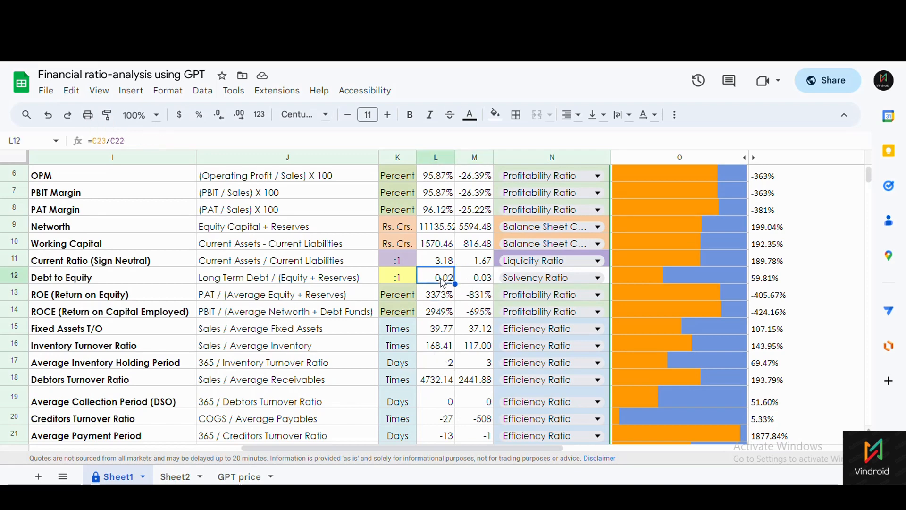
left_click(467, 283)
Inspect the Total Capital T/O formula =C6/((C27+E27)/2) in L27, leaving it unchanged.
scroll(420, 348, "down", 3)
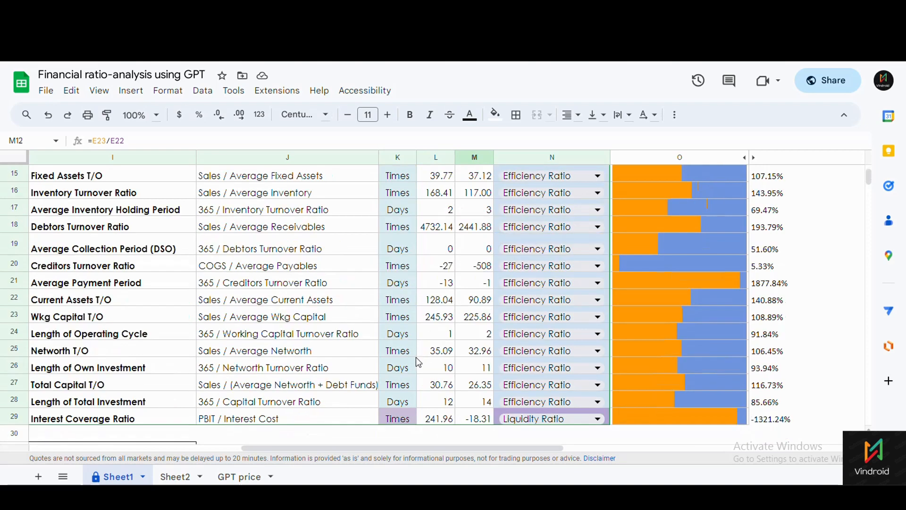
left_click(440, 350)
left_click(435, 281)
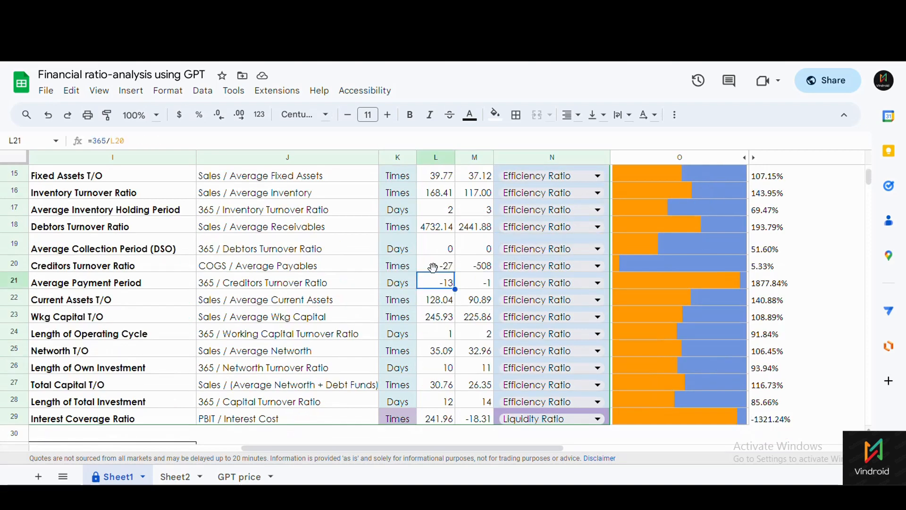
left_click(439, 367)
left_click(434, 385)
left_click(255, 390)
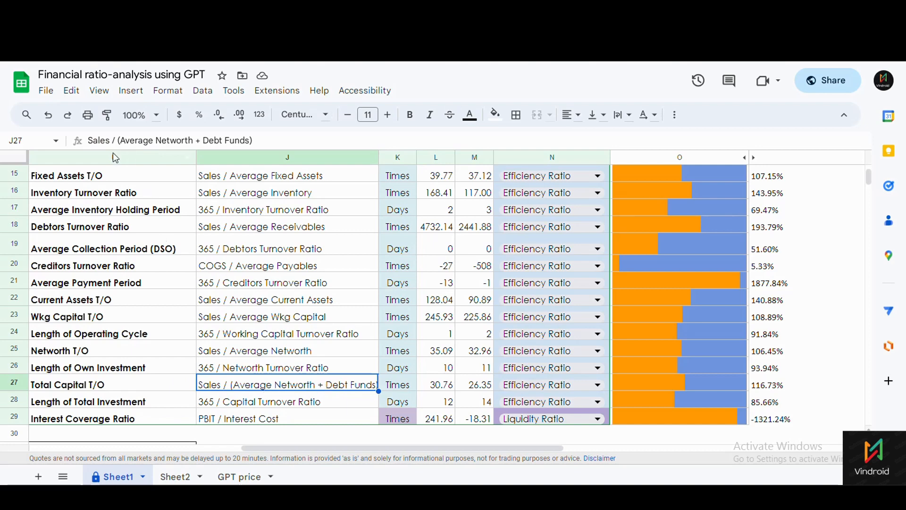
left_click(436, 389)
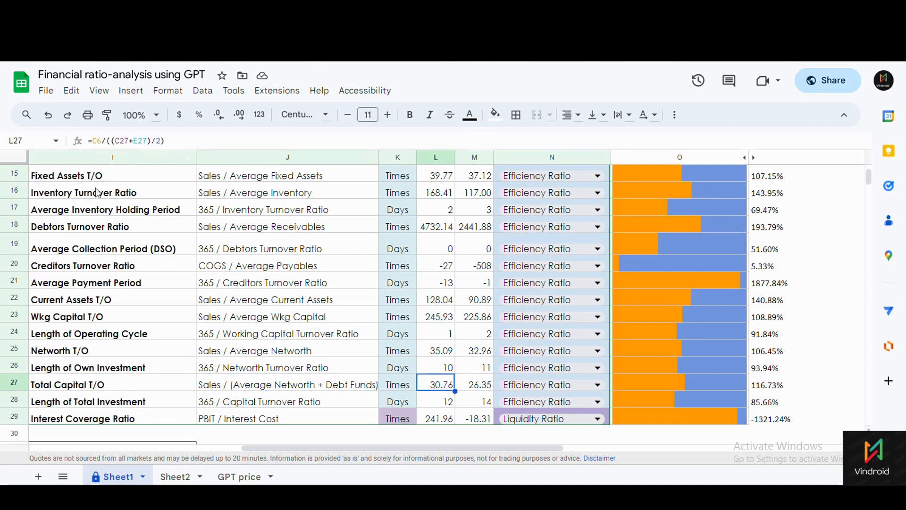
left_click(98, 141)
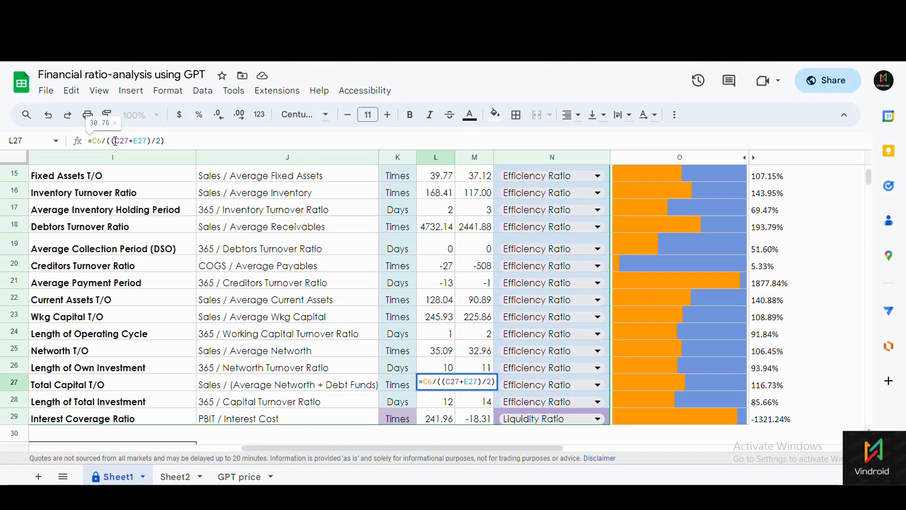
left_click_drag(117, 140, 161, 140)
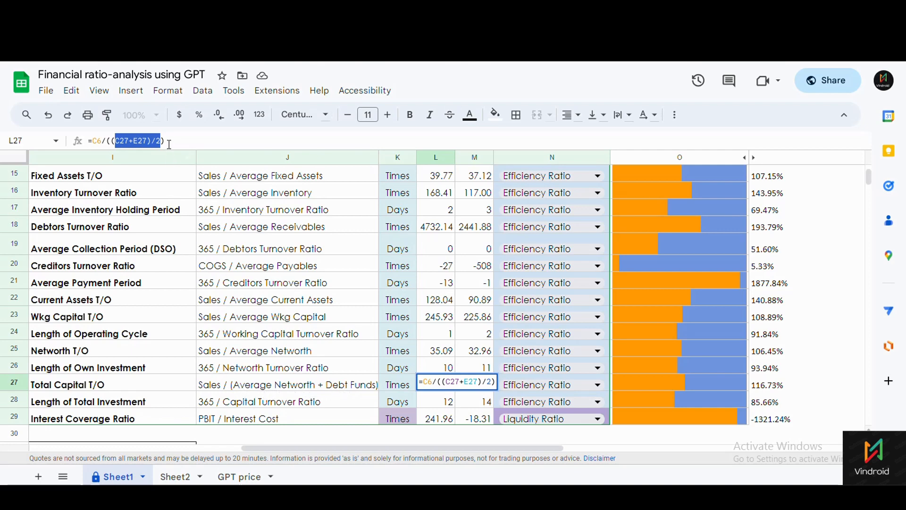
left_click(305, 406)
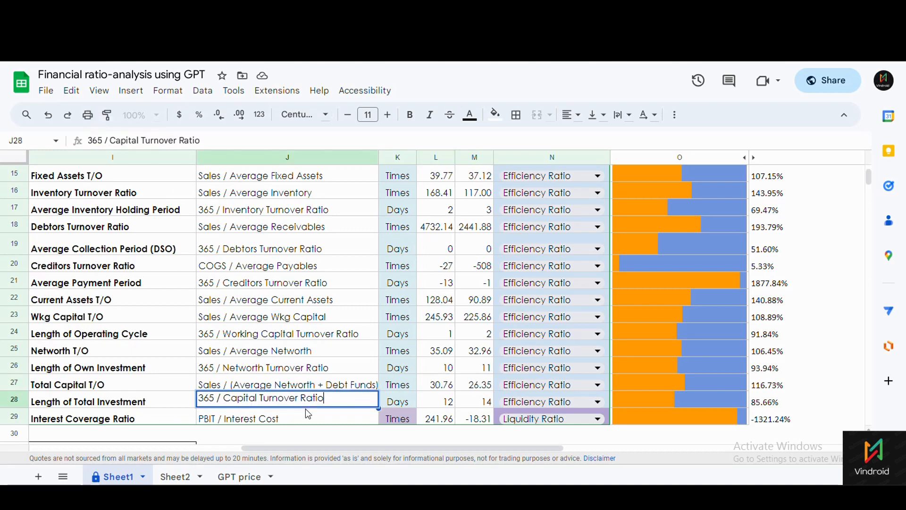
left_click(296, 385)
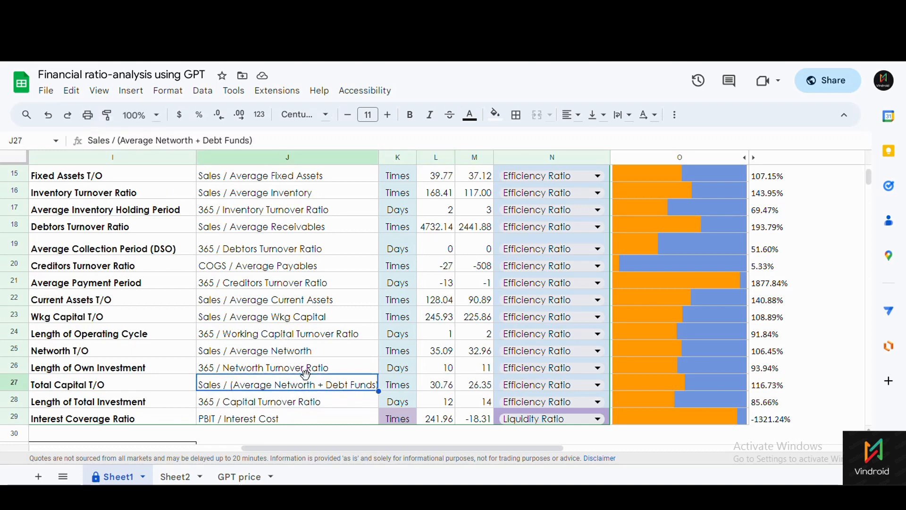
Open L28's Length of Total Investment formula =365/L27.
scroll(307, 376, "down", 1)
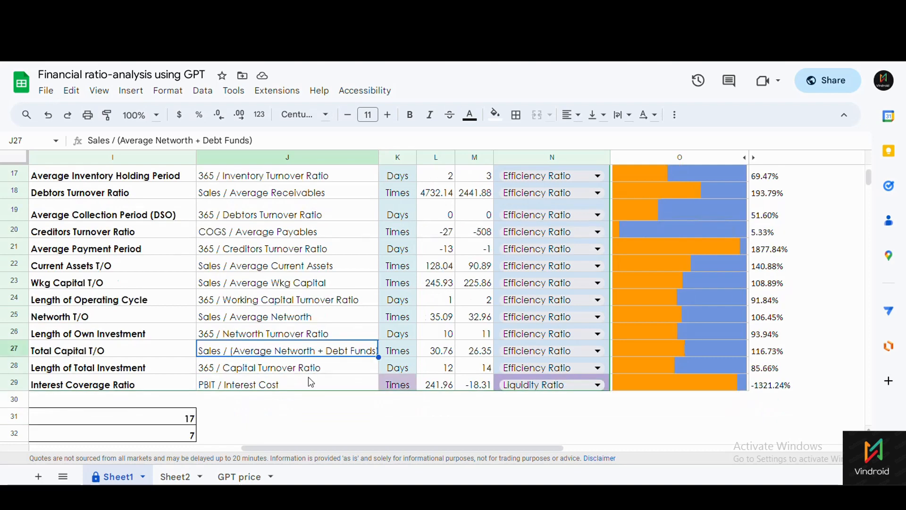
left_click(302, 381)
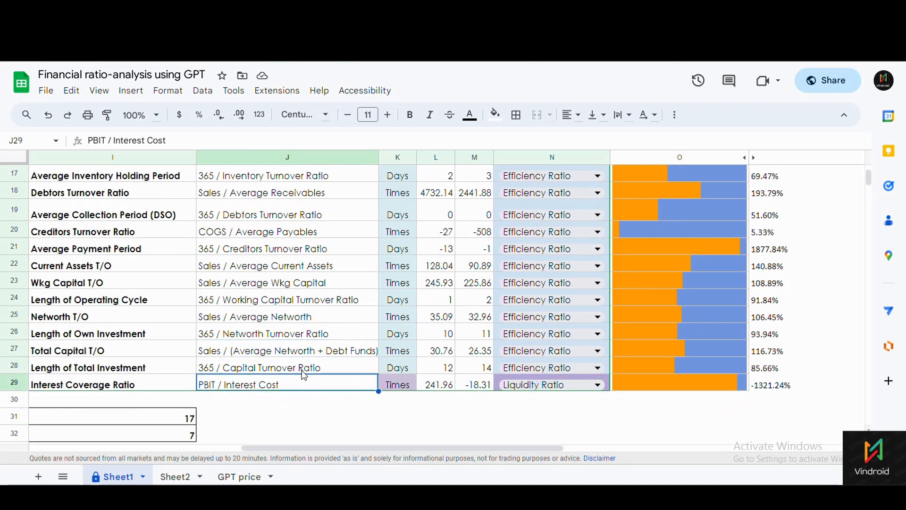
left_click(303, 371)
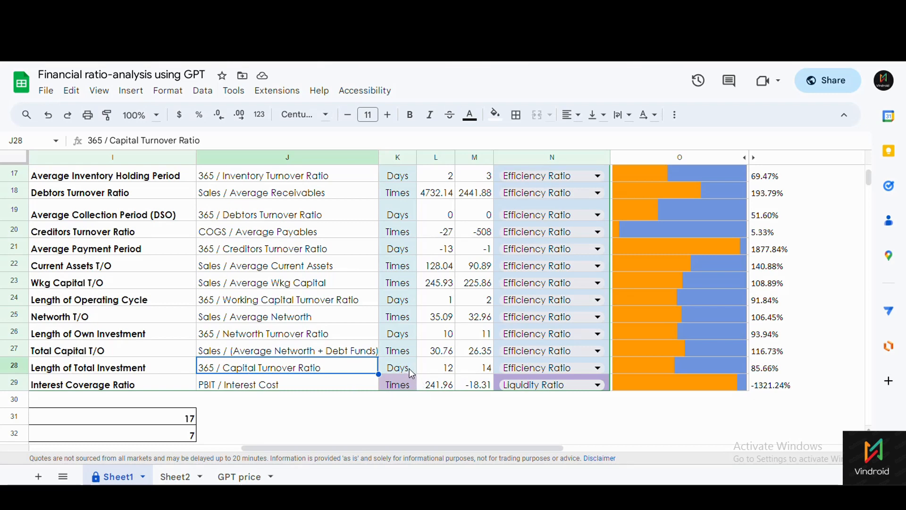
key("Right")
key("Right")
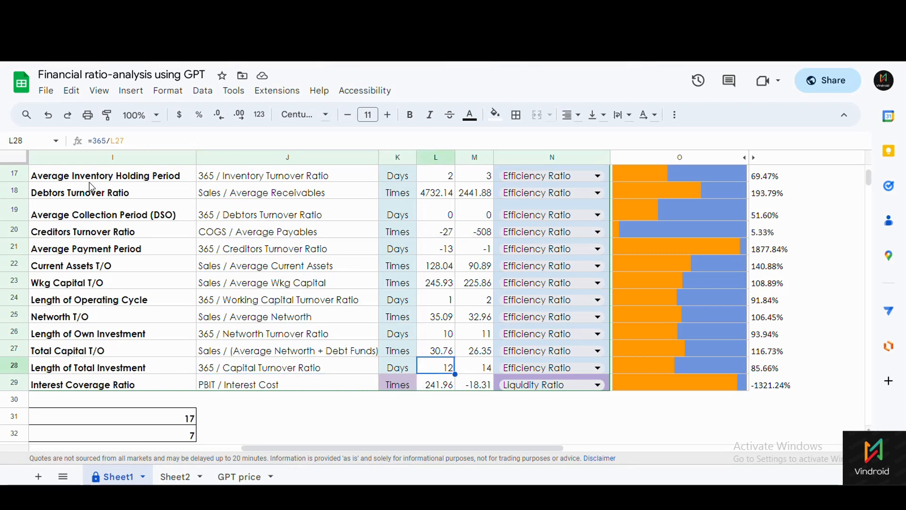
left_click(116, 140)
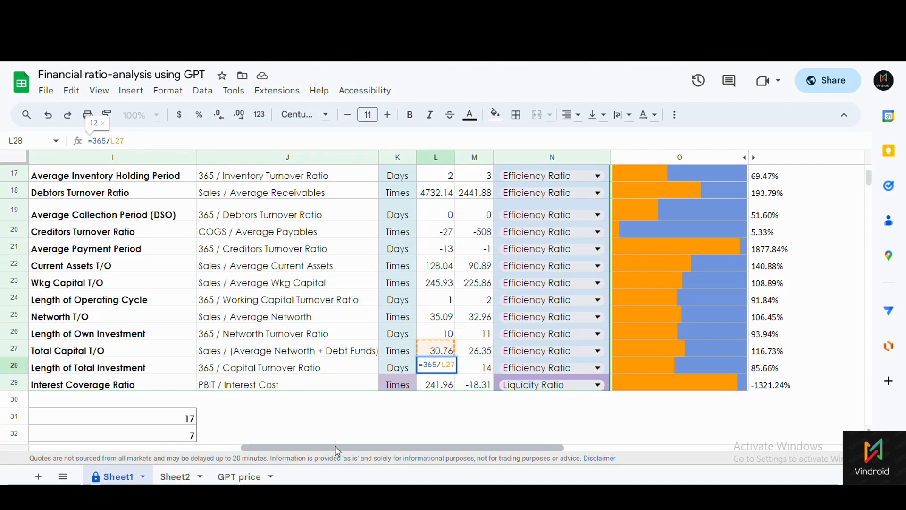
left_click_drag(334, 445, 112, 444)
scroll(188, 384, "down", 3)
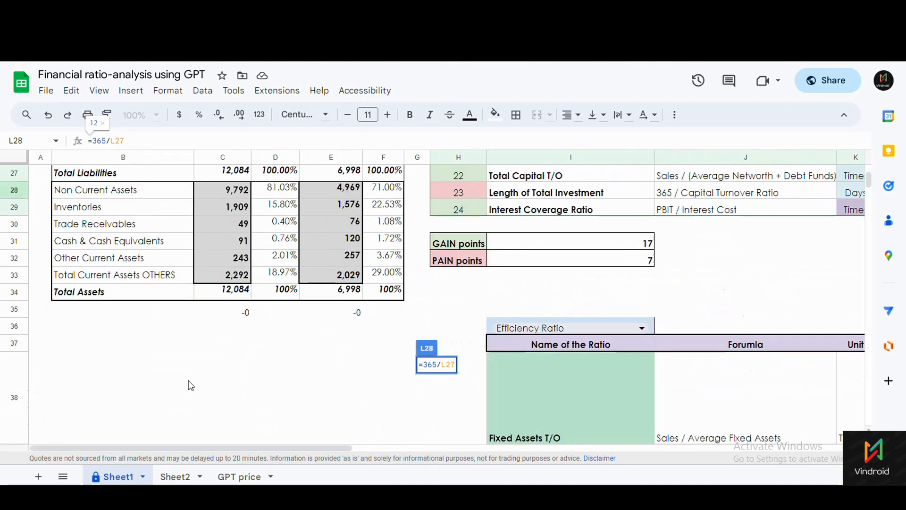
scroll(189, 385, "up", 3)
scroll(188, 385, "up", 3)
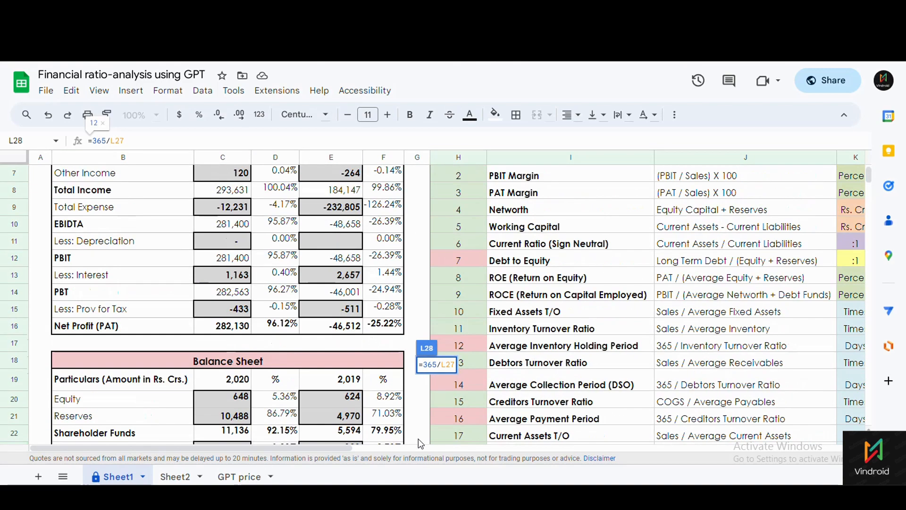
left_click_drag(332, 447, 563, 447)
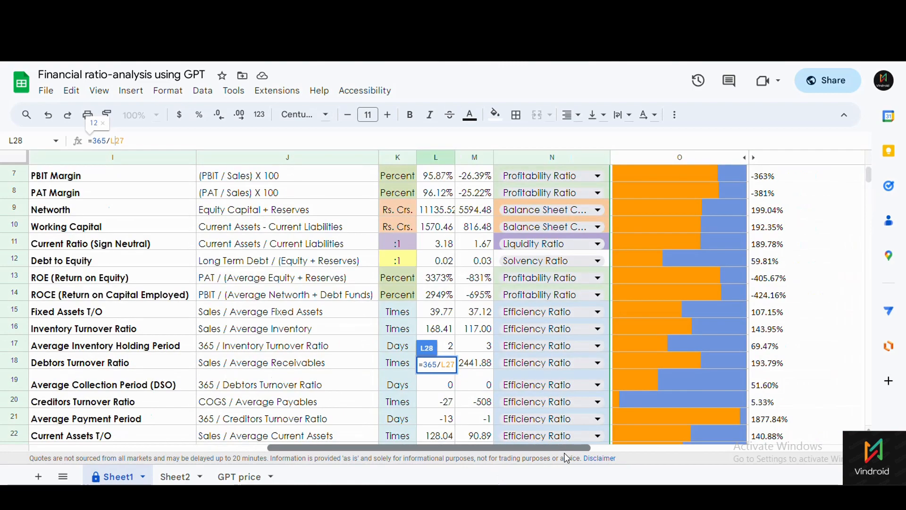
scroll(175, 310, "up", 1)
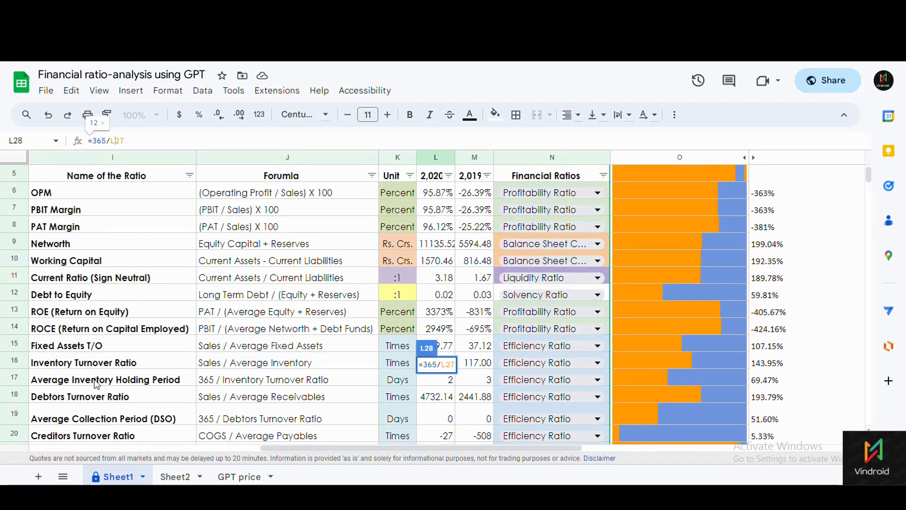
scroll(194, 415, "down", 2)
scroll(193, 418, "down", 2)
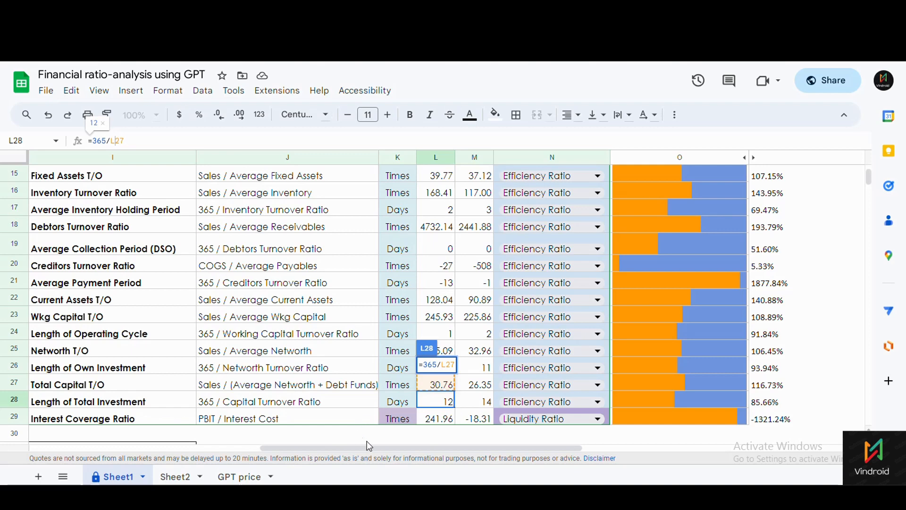
left_click(157, 373)
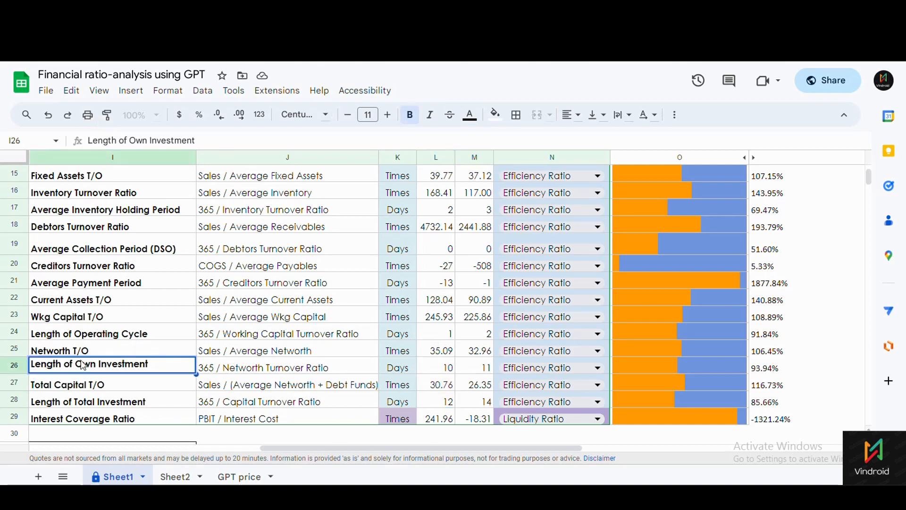
key("Down")
key("Down")
scroll(361, 373, "up", 5)
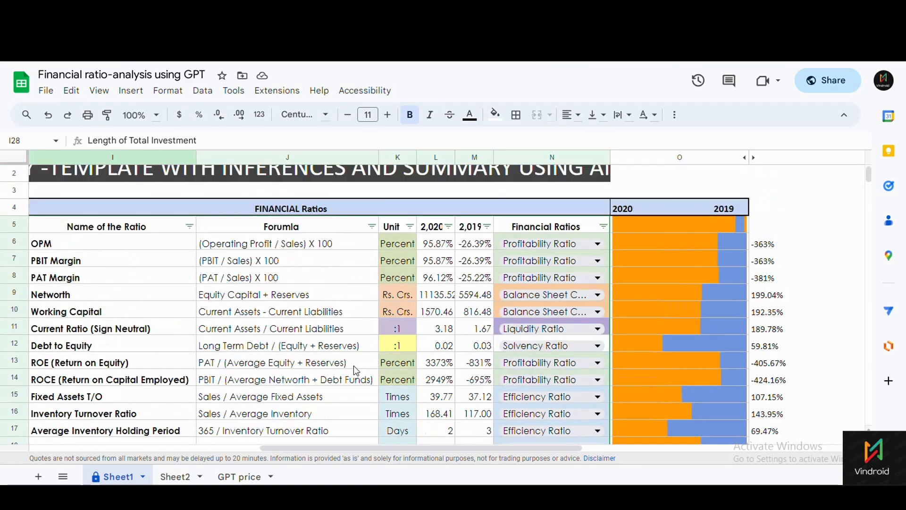
scroll(354, 365, "down", 3)
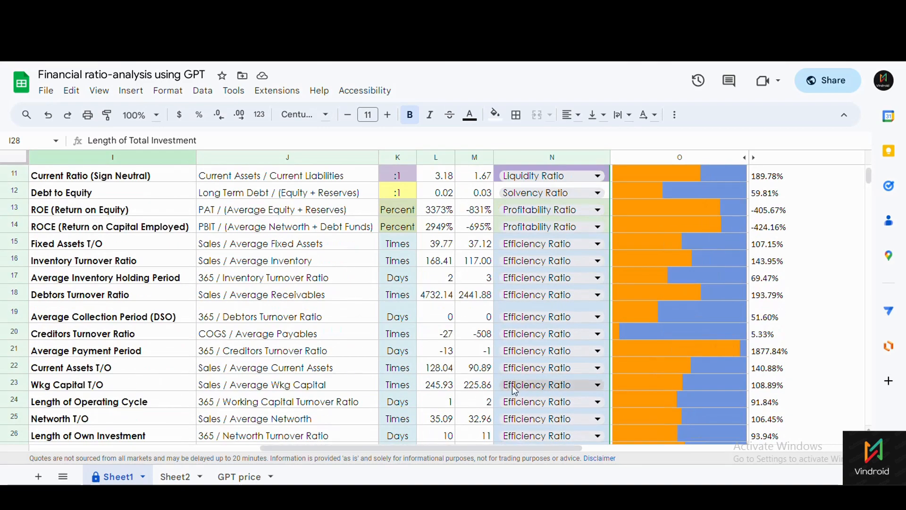
scroll(577, 341, "up", 2)
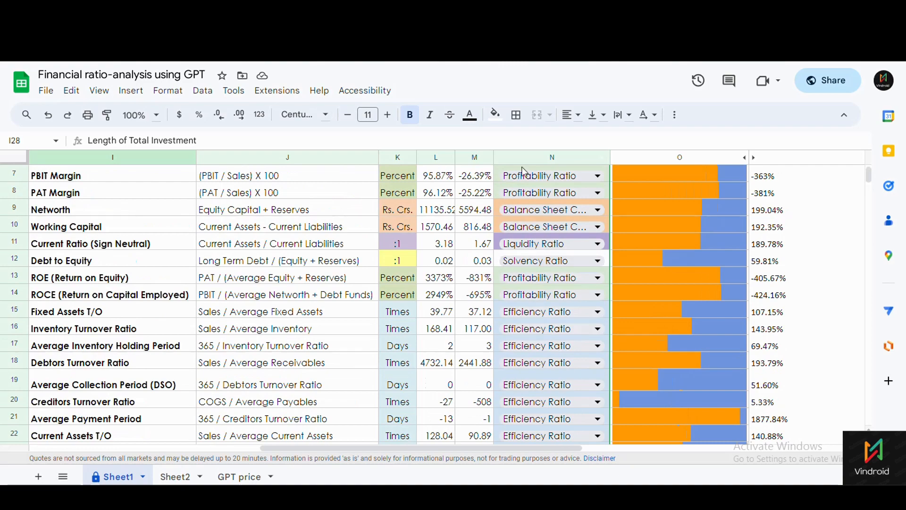
scroll(543, 184, "up", 1)
scroll(537, 233, "down", 1)
left_click_drag(121, 182, 126, 332)
scroll(682, 344, "down", 4)
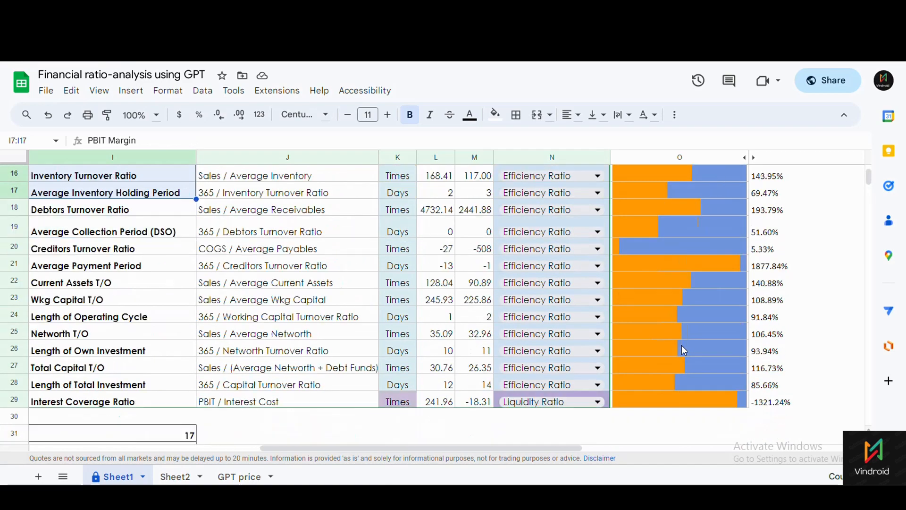
scroll(682, 345, "up", 2)
scroll(681, 344, "up", 5)
scroll(666, 404, "down", 8)
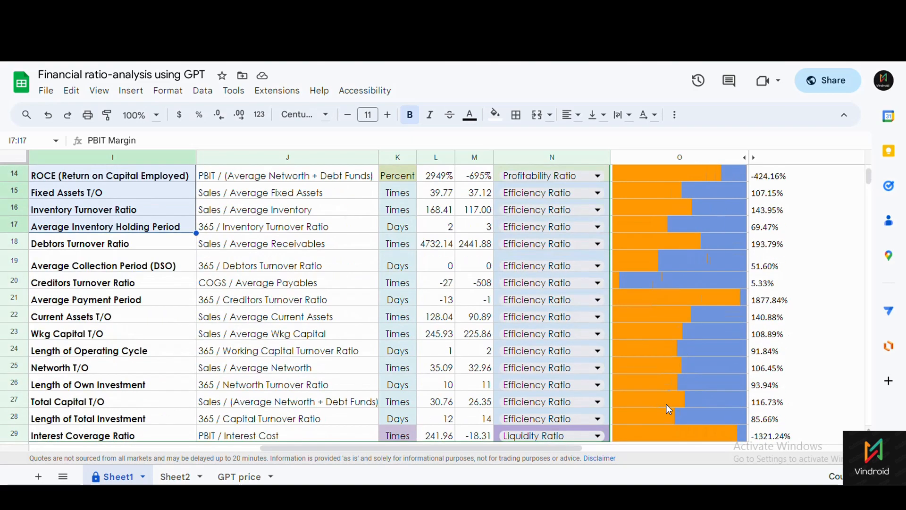
left_click_drag(550, 448, 425, 447)
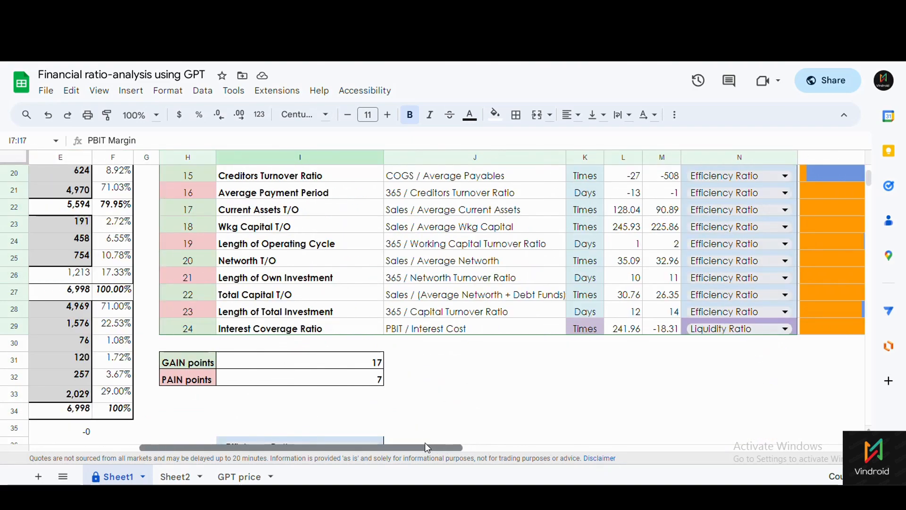
left_click(198, 368)
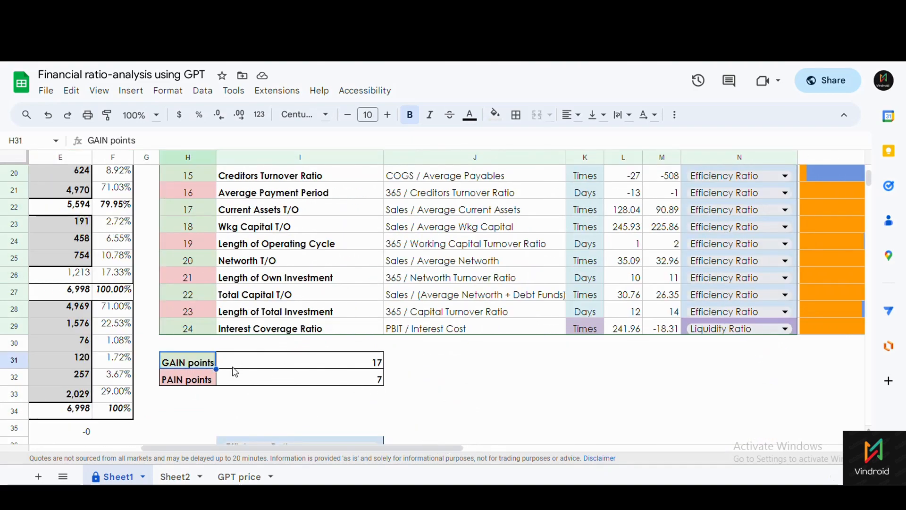
left_click(233, 363)
left_click(230, 377)
left_click(190, 376)
left_click(195, 364)
left_click(268, 362)
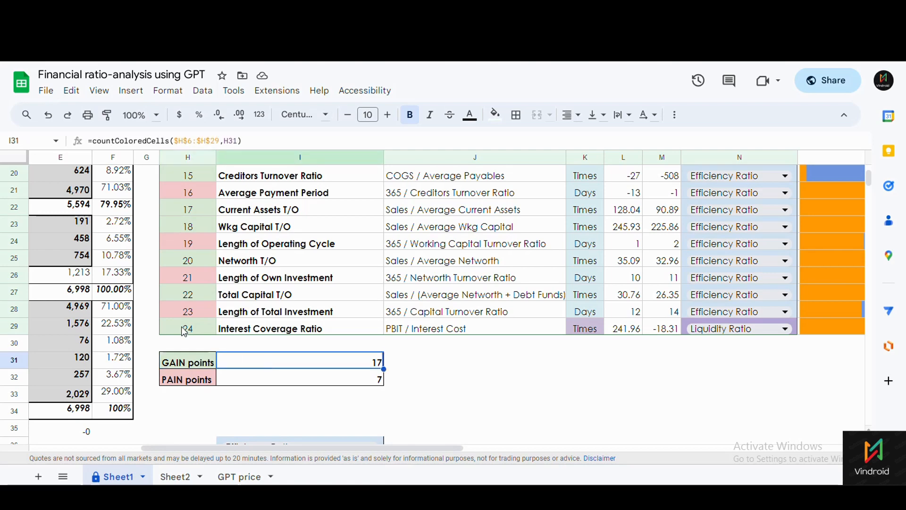
scroll(186, 330, "up", 7)
left_click_drag(189, 276, 186, 313)
scroll(179, 302, "up", 6)
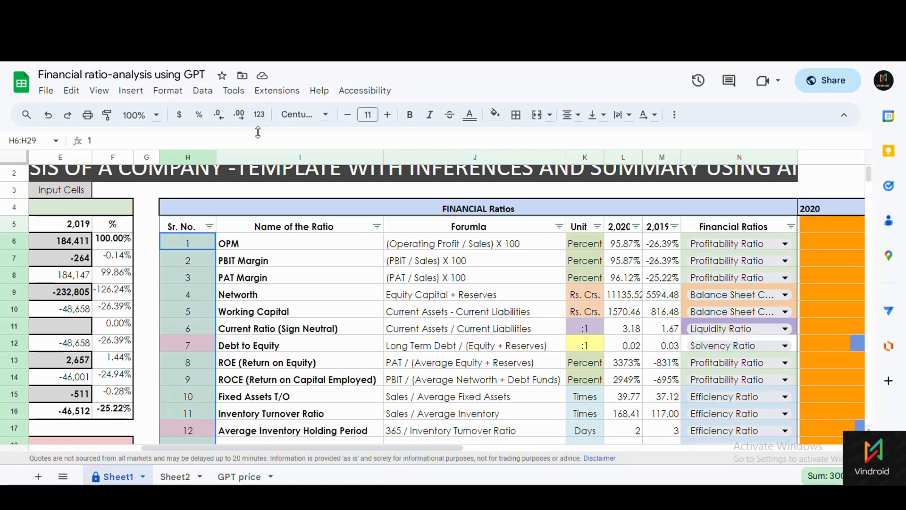
Bring up the conditional formatting rules and open the green rule for H6:H29.
left_click(203, 90)
mouse_move(176, 98)
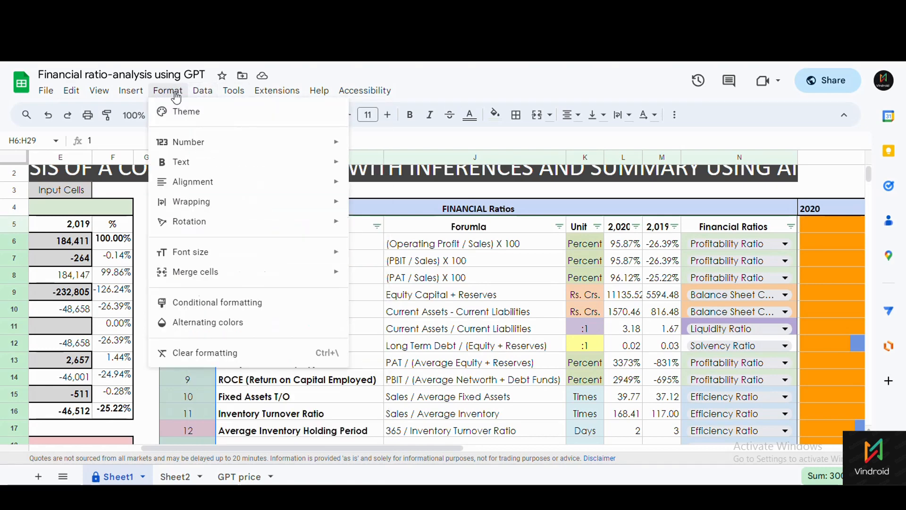
left_click(222, 304)
left_click(742, 178)
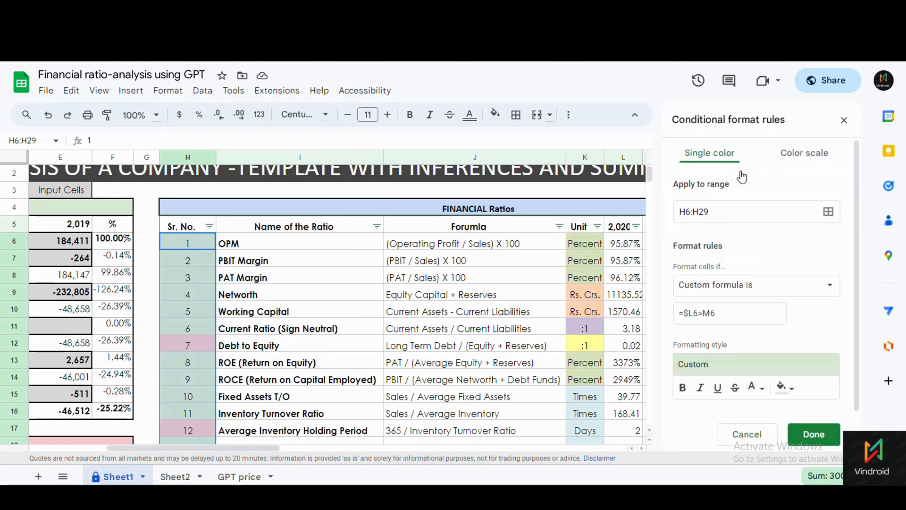
scroll(747, 286, "down", 2)
Keep the custom formula =$L6>M6 with green highlight and save the rule.
left_click(779, 251)
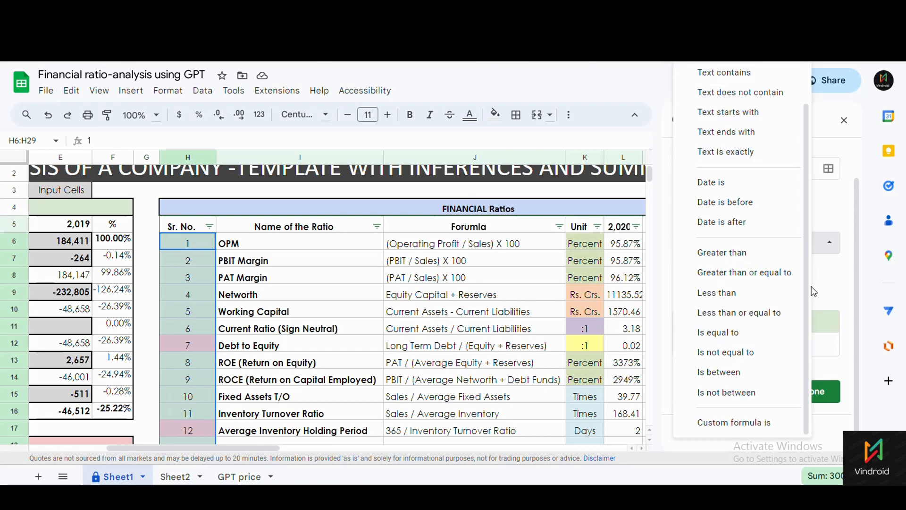
left_click(730, 424)
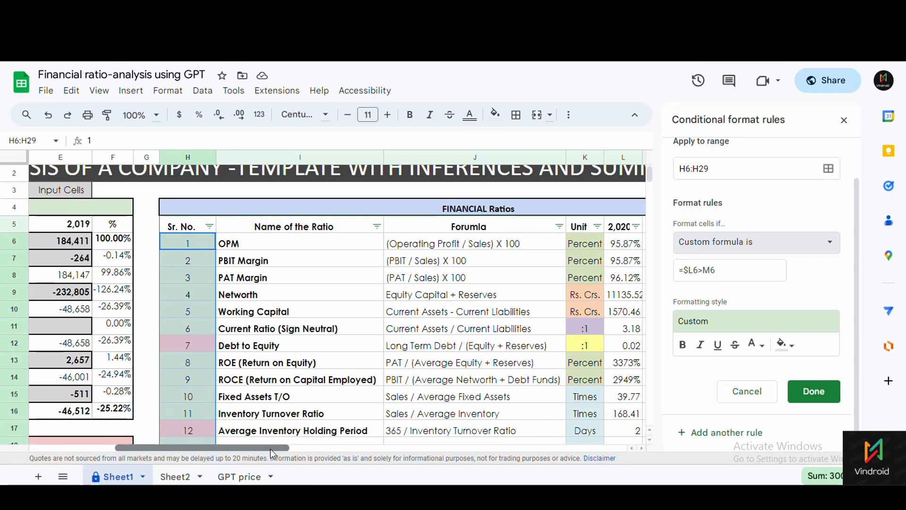
left_click_drag(264, 450, 325, 451)
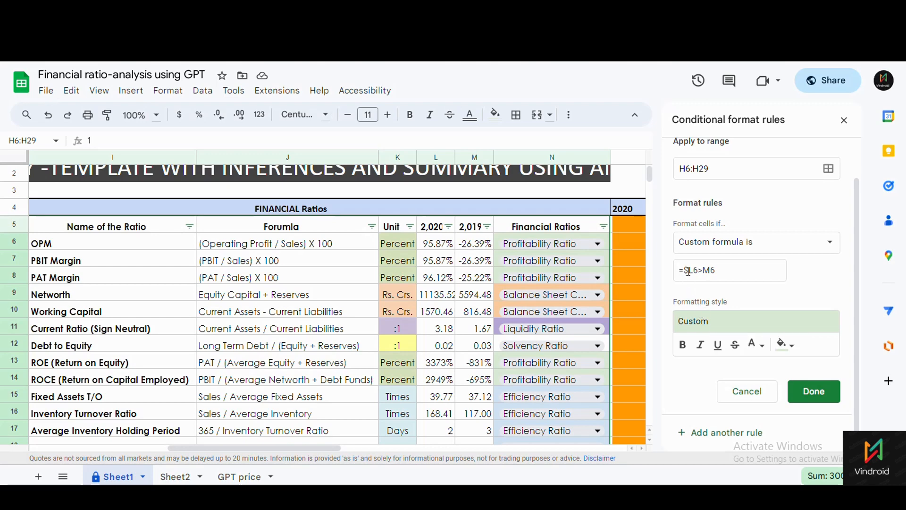
left_click_drag(688, 272, 686, 273)
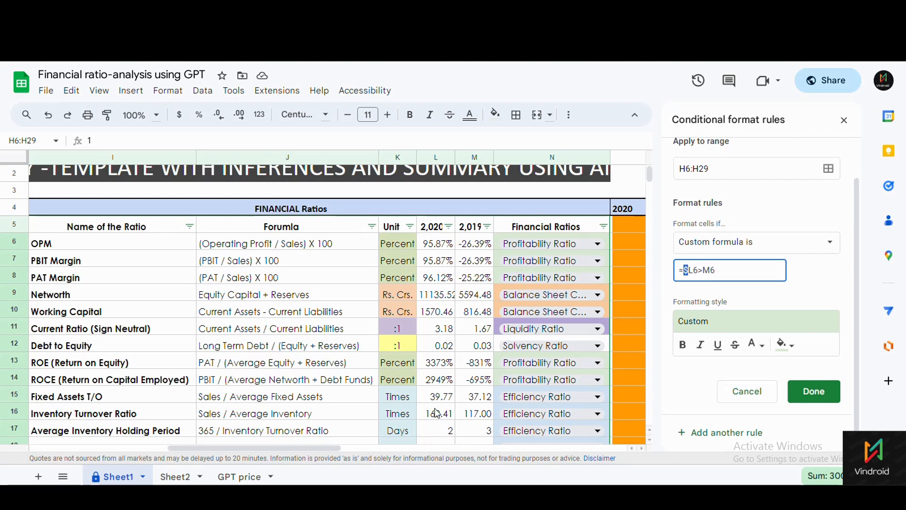
left_click(745, 325)
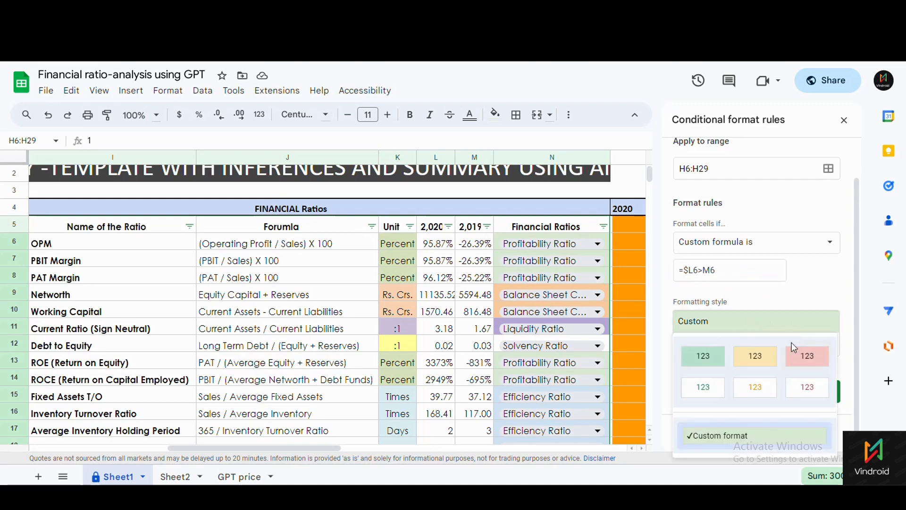
left_click(703, 356)
left_click(813, 392)
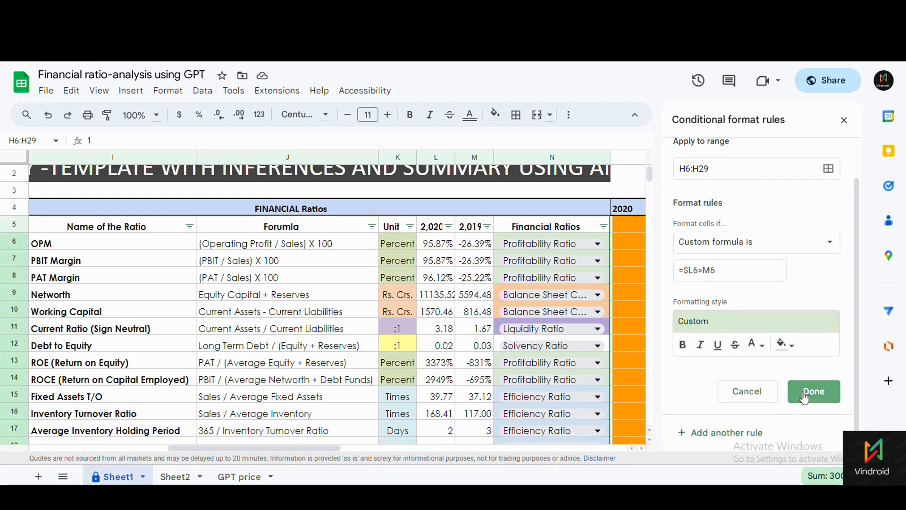
left_click_drag(307, 450, 241, 264)
left_click(218, 245)
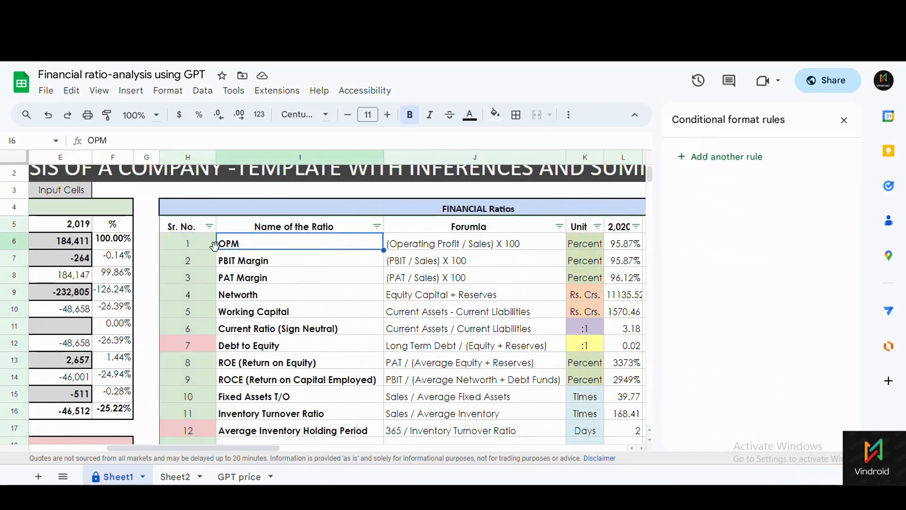
Open the red =$L6<M6 rule from H12 and confirm it unchanged.
left_click(187, 252)
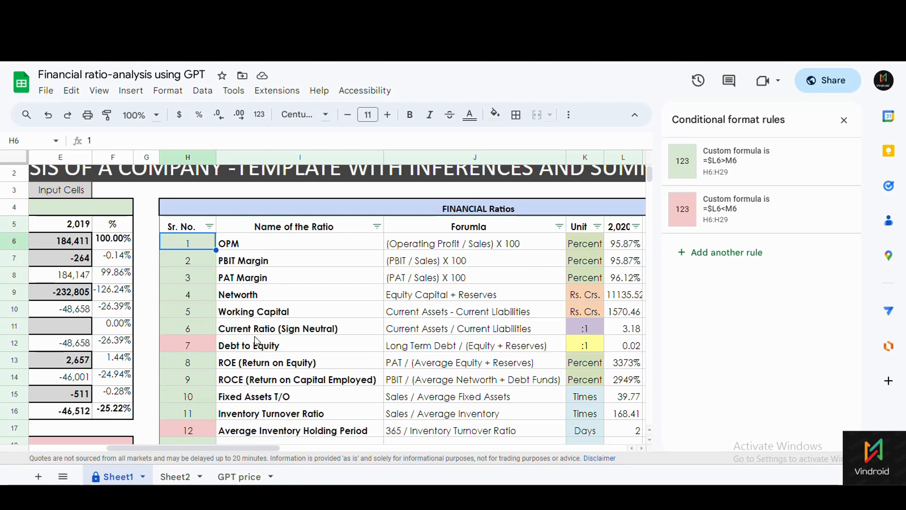
left_click(198, 347)
left_click(736, 218)
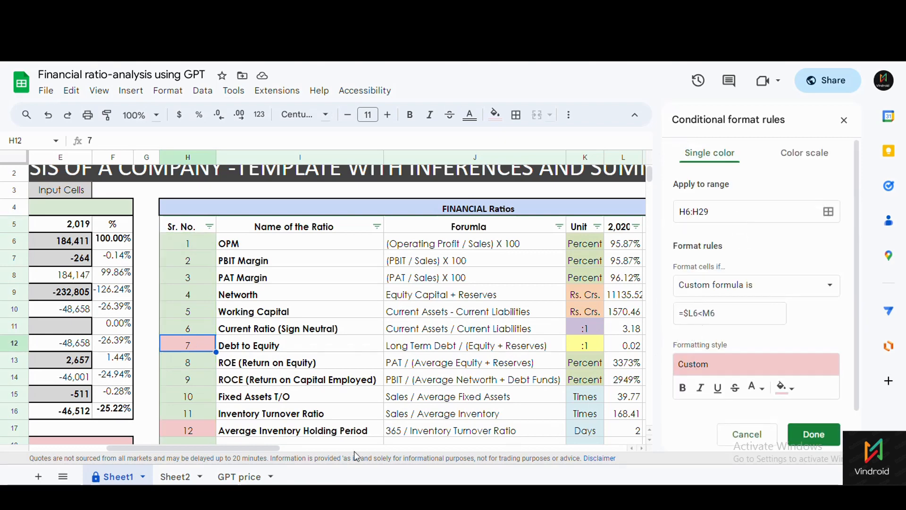
left_click_drag(269, 447, 347, 446)
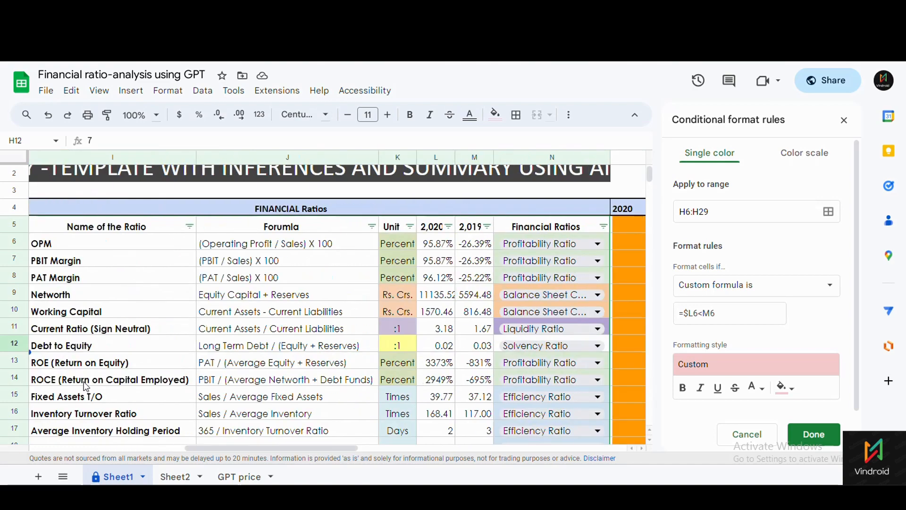
left_click_drag(252, 447, 216, 444)
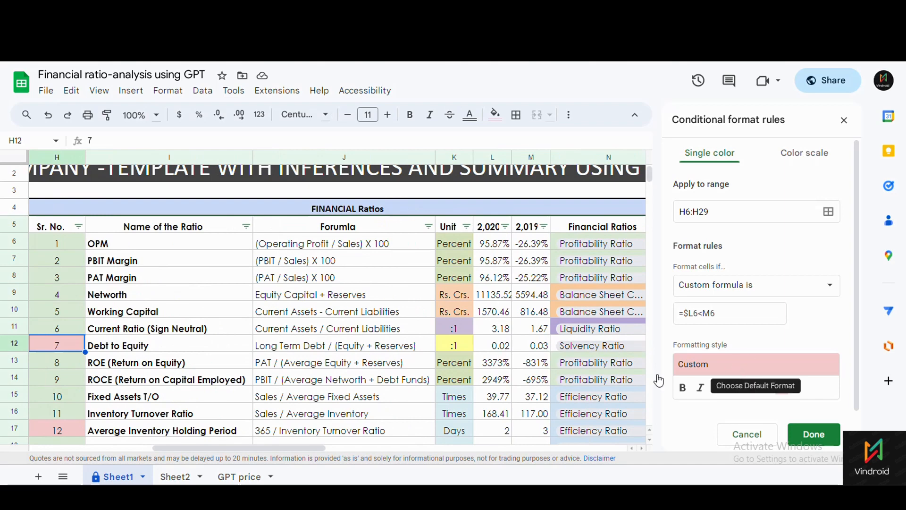
left_click(807, 436)
Close the conditional format rules sidebar and view the colour-coded ratio table.
scroll(78, 331, "down", 1)
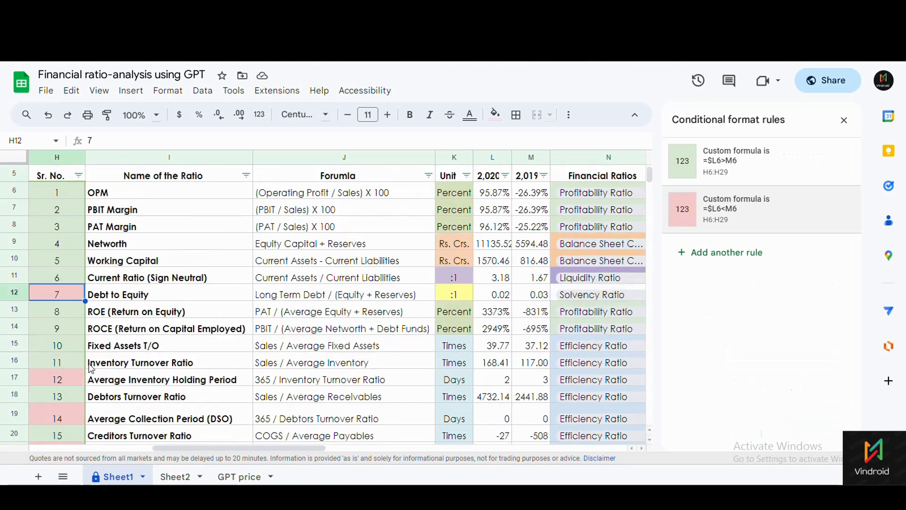
scroll(71, 293, "up", 1)
left_click(69, 246)
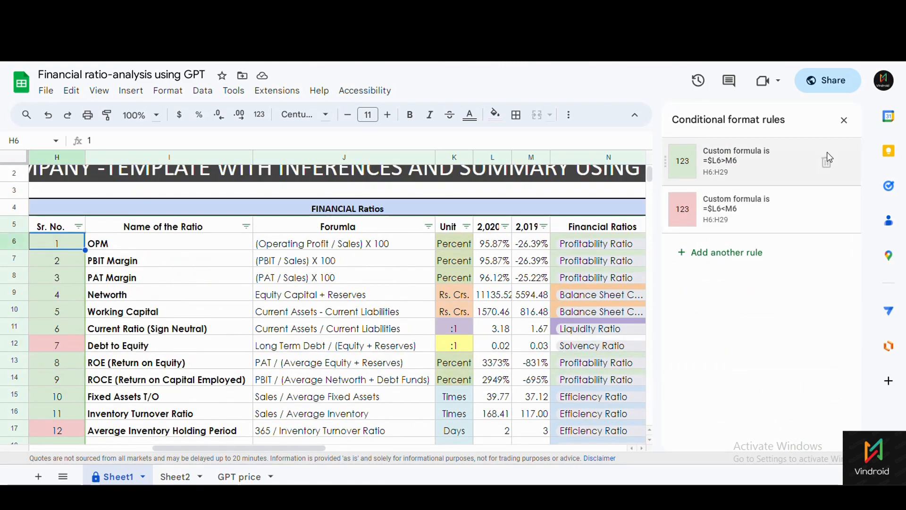
left_click(844, 120)
scroll(118, 311, "down", 2)
scroll(117, 326, "down", 5)
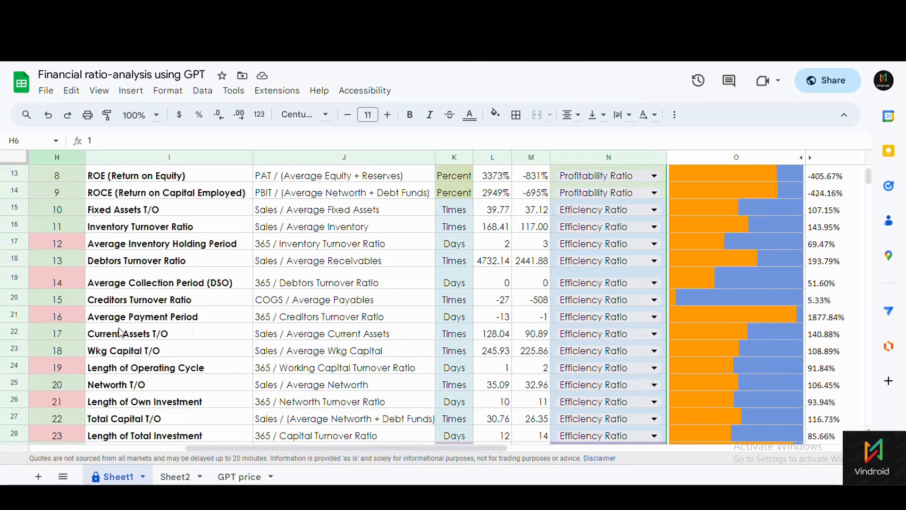
scroll(87, 334, "up", 3)
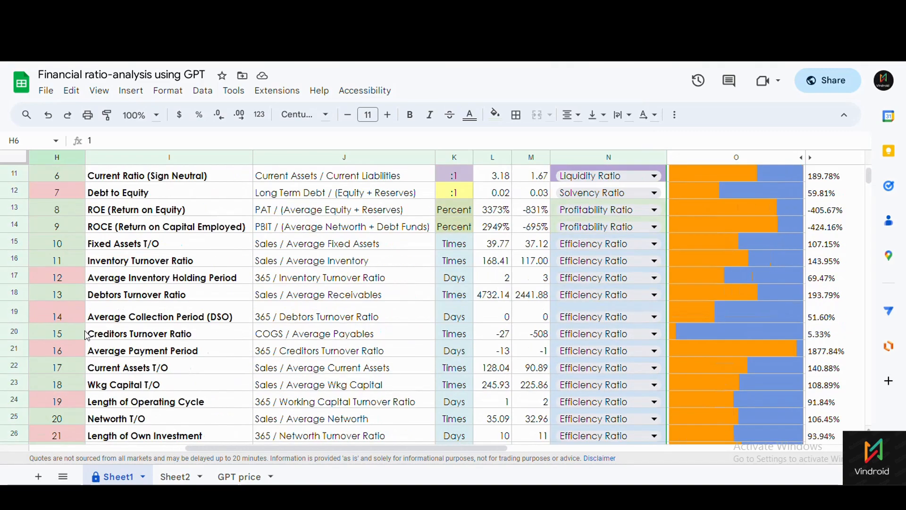
scroll(85, 333, "down", 4)
left_click_drag(71, 325, 184, 335)
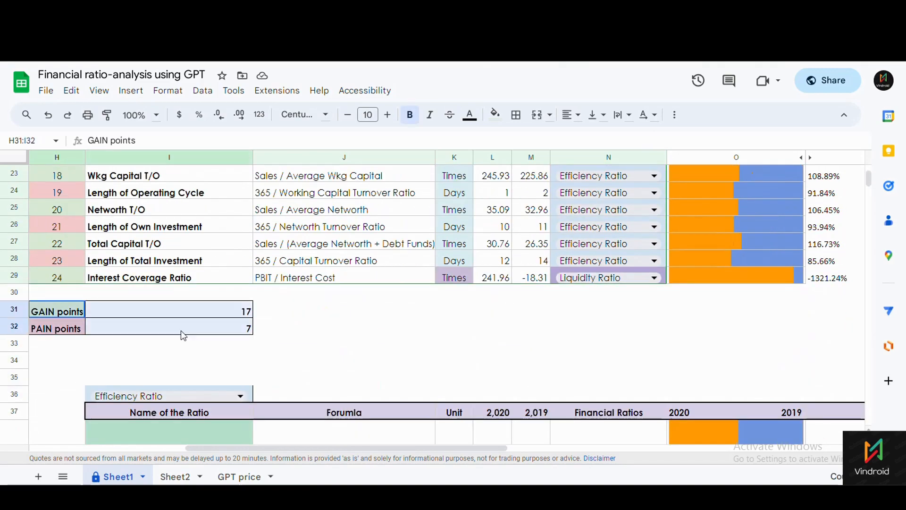
Check the countColoredCells formulas for GAIN and PAIN, then bring up Extensions > Add-ons.
left_click_drag(258, 447, 177, 457)
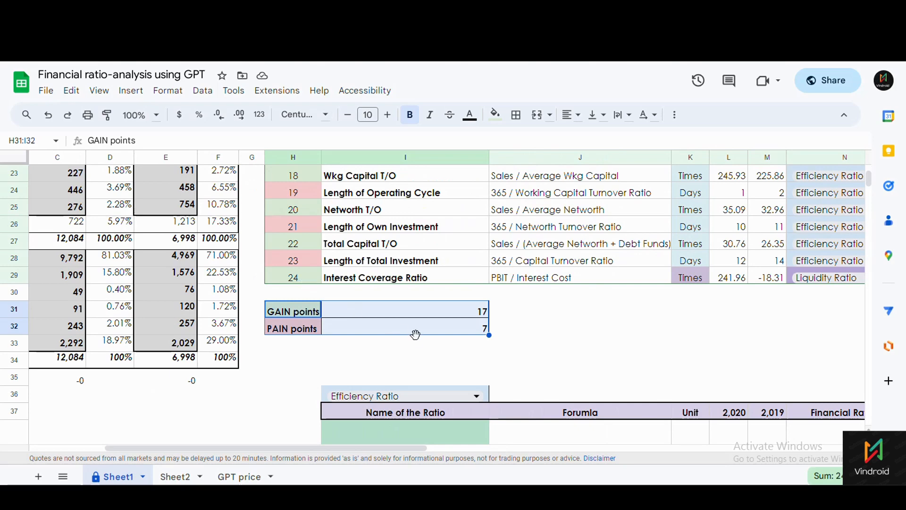
left_click(439, 315)
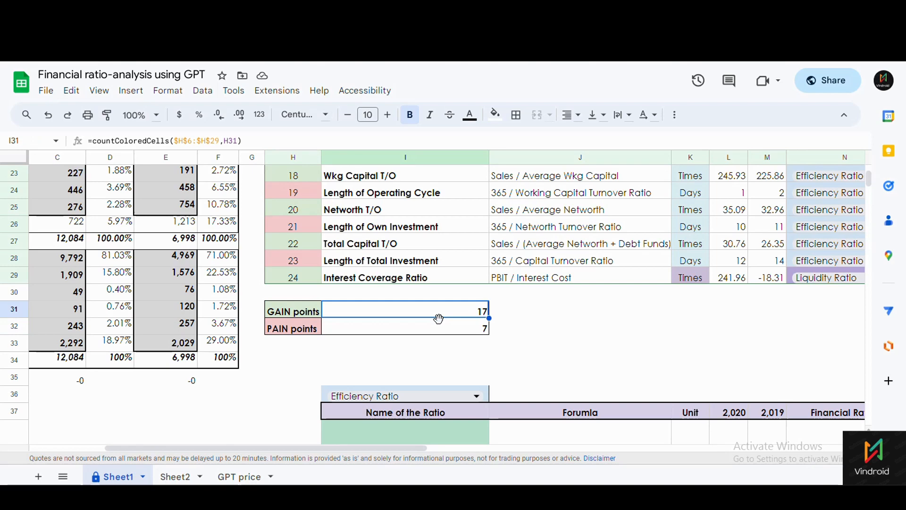
left_click(372, 332)
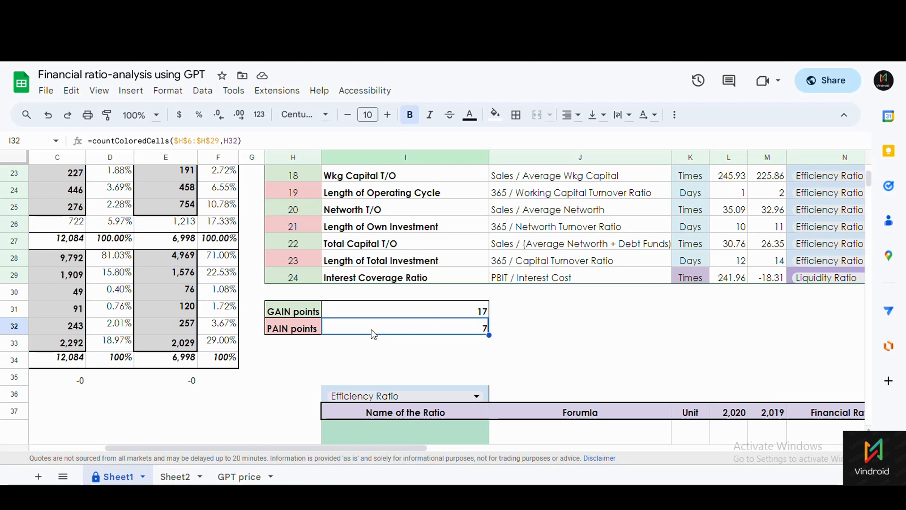
left_click(370, 313)
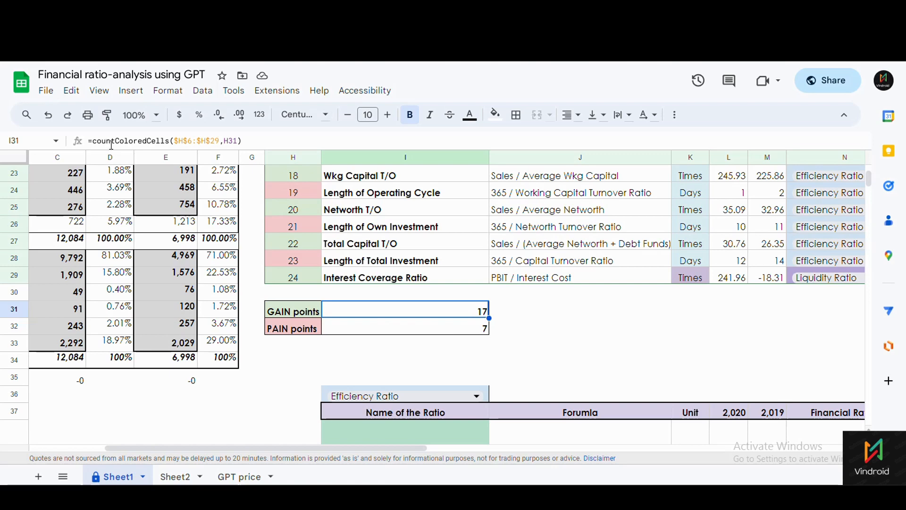
left_click(265, 94)
mouse_move(295, 122)
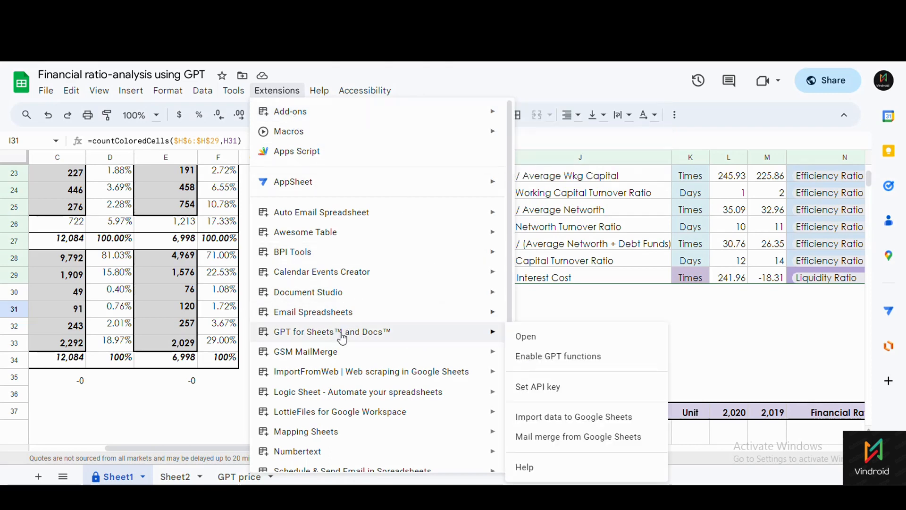
scroll(344, 347, "down", 4)
mouse_move(329, 270)
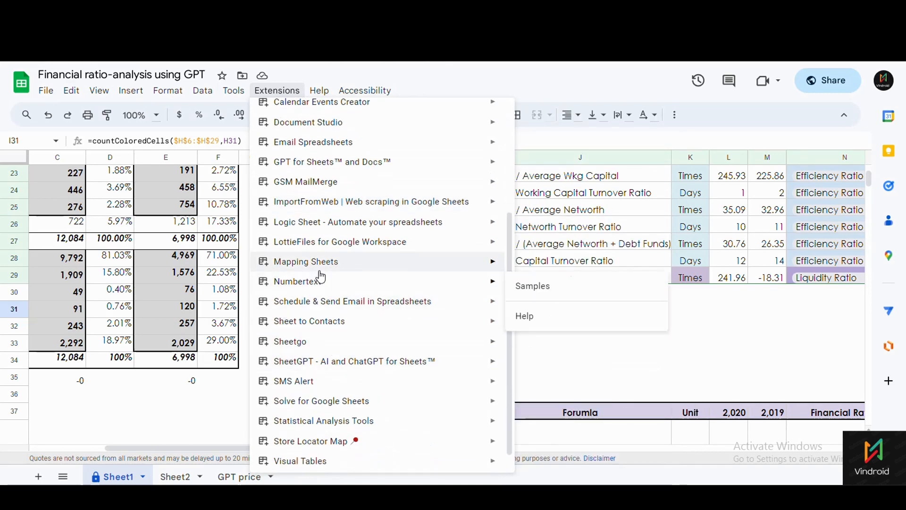
mouse_move(325, 286)
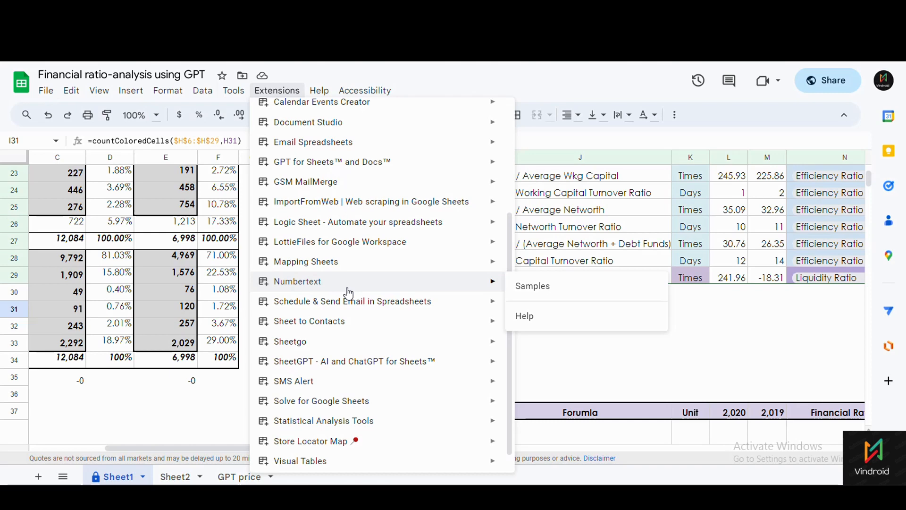
left_click(236, 396)
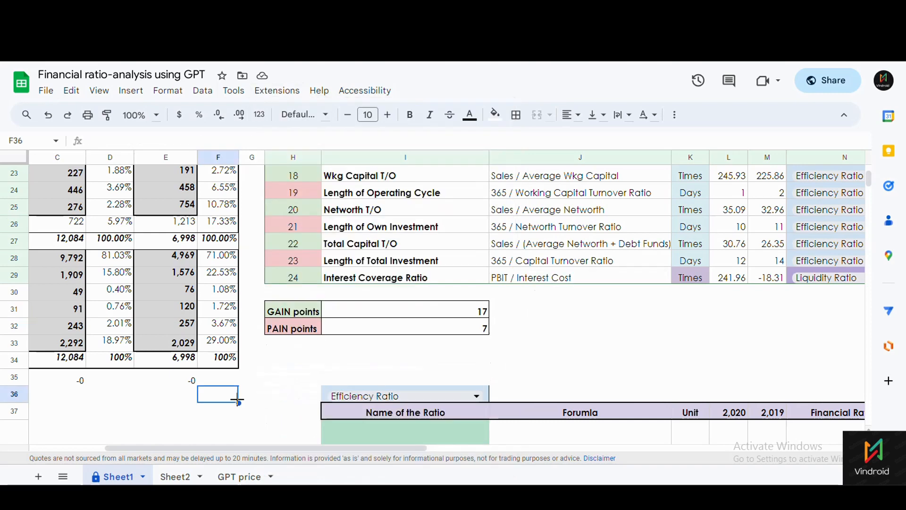
left_click(404, 316)
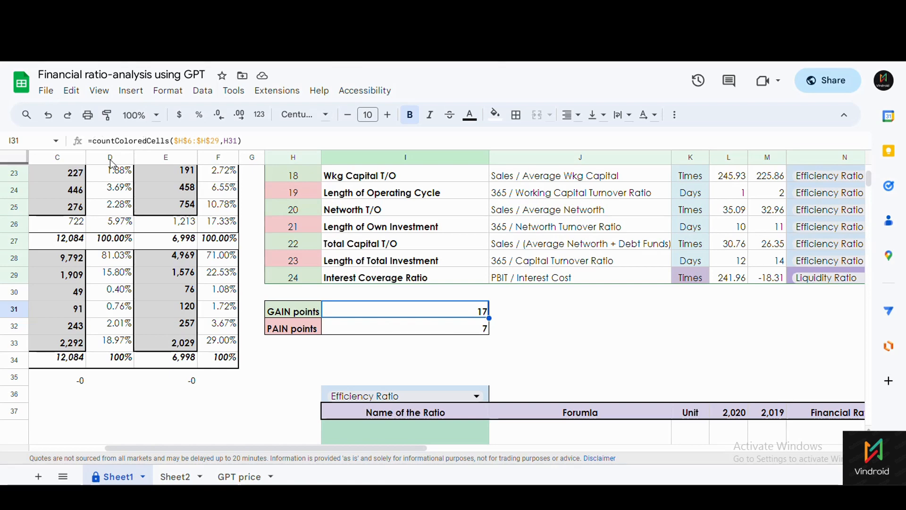
scroll(263, 264, "up", 2)
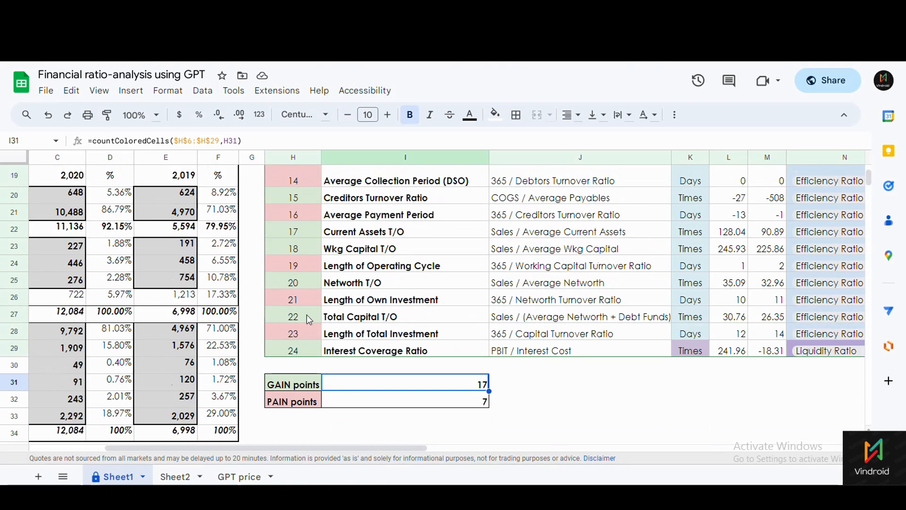
left_click(253, 141)
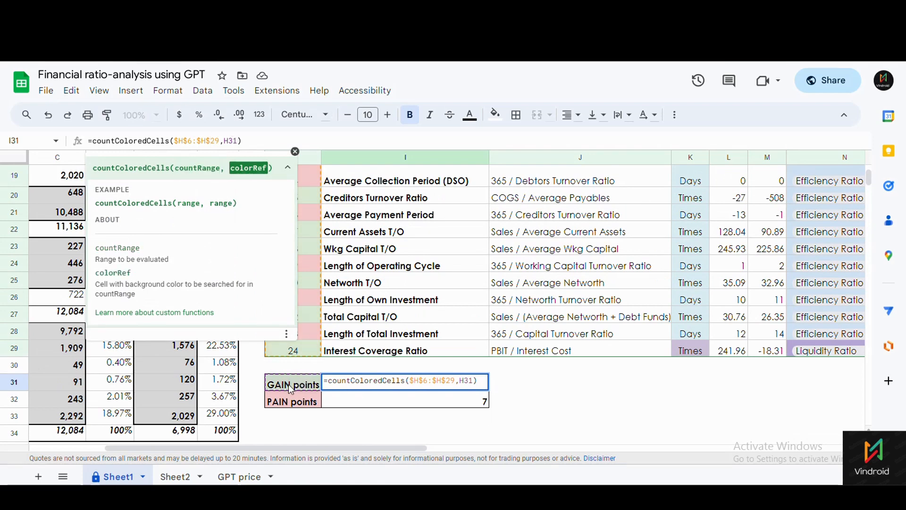
scroll(316, 245, "up", 7)
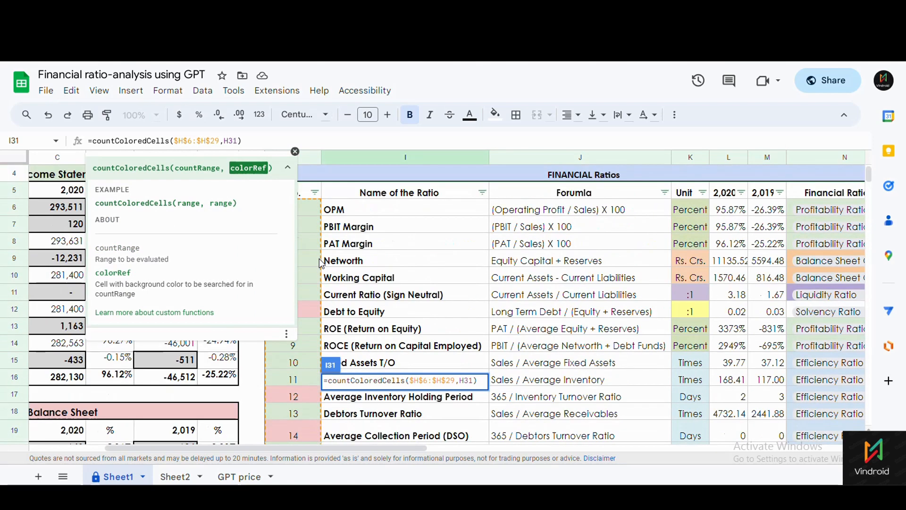
scroll(308, 244, "down", 1)
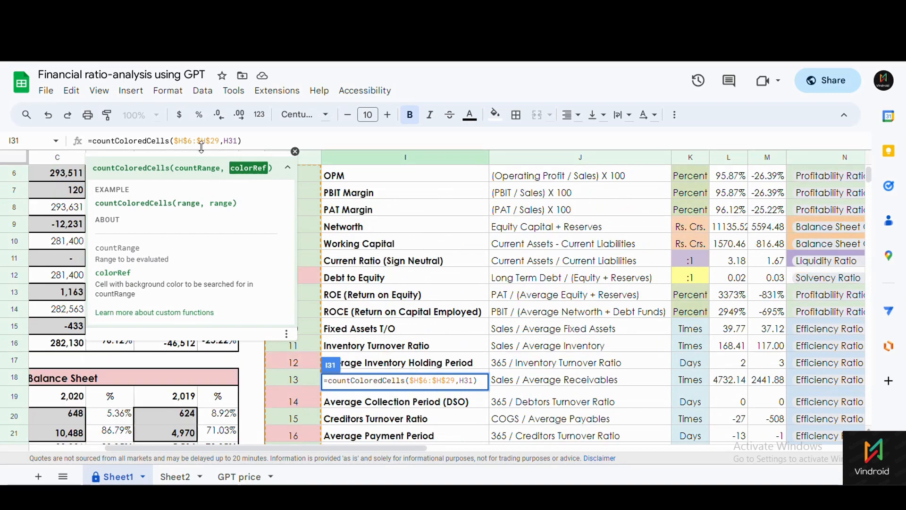
scroll(339, 284, "down", 3)
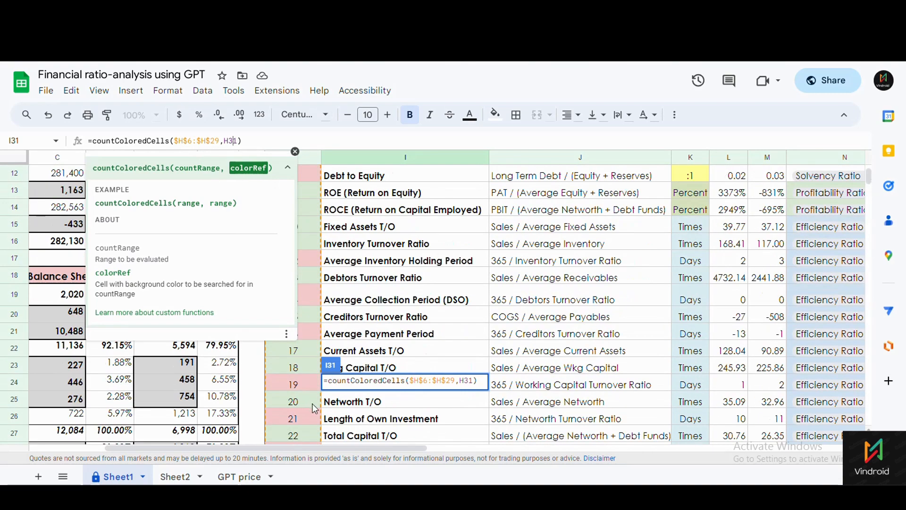
scroll(315, 409, "down", 2)
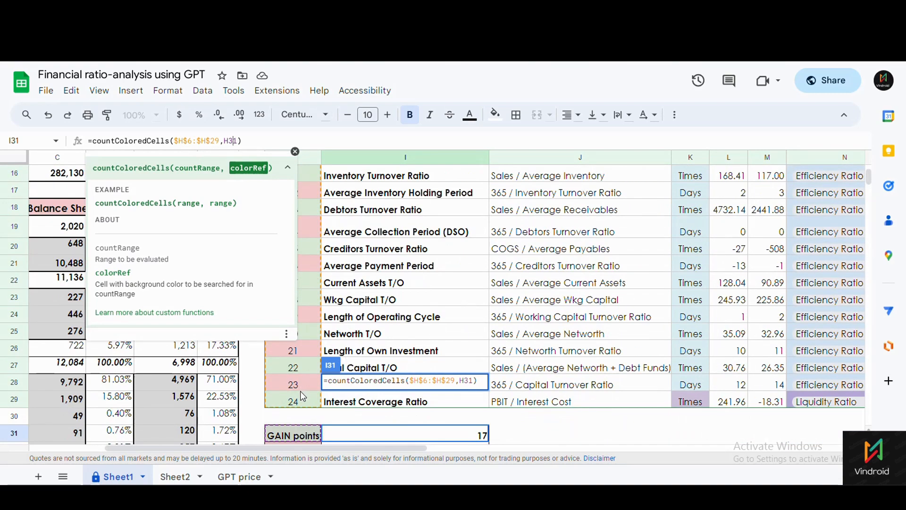
scroll(308, 401, "down", 2)
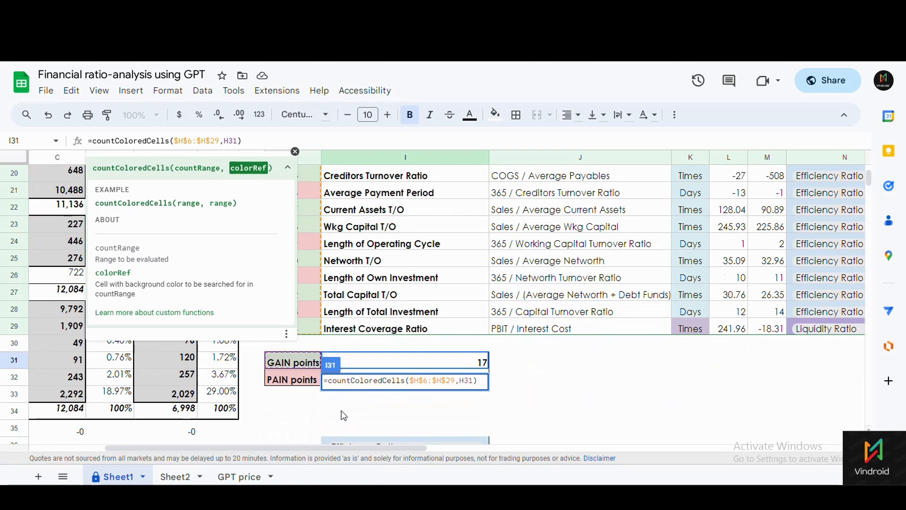
key("Escape")
left_click(297, 380)
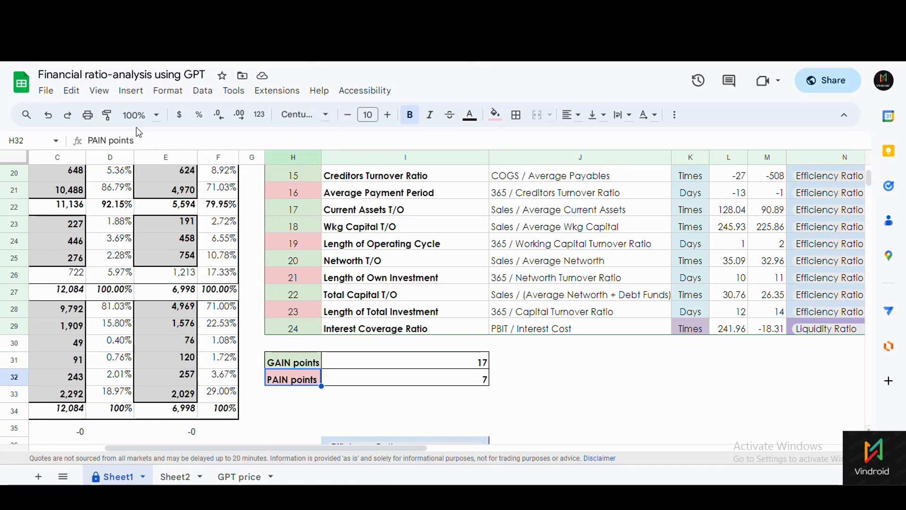
left_click(388, 383)
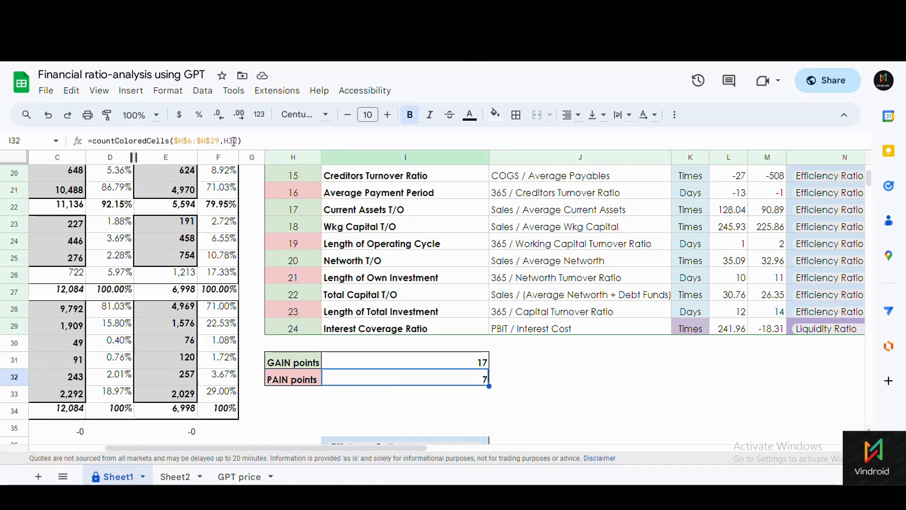
left_click_drag(180, 142, 223, 144)
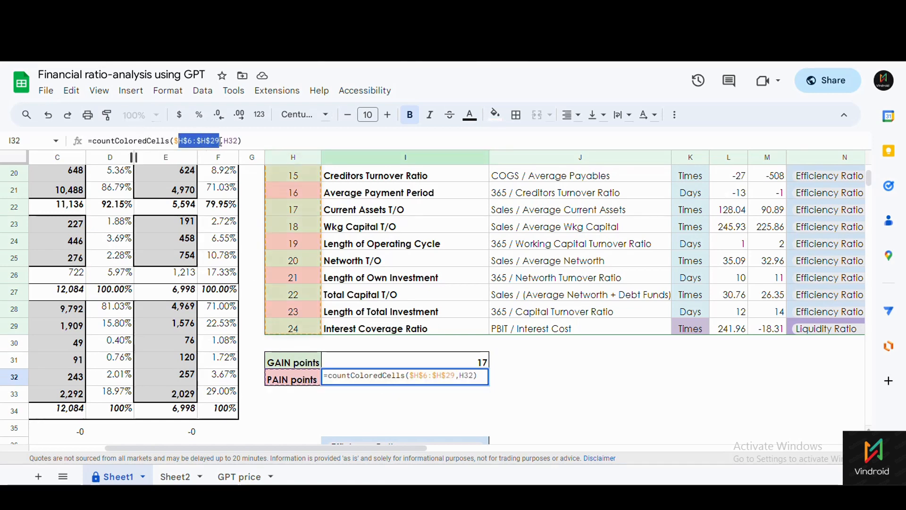
left_click(231, 141)
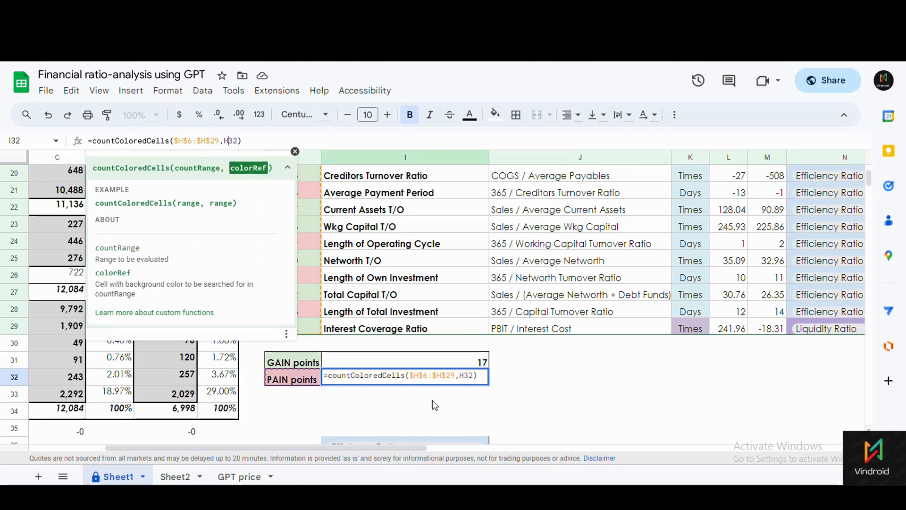
key("Return")
left_click_drag(442, 363, 462, 388)
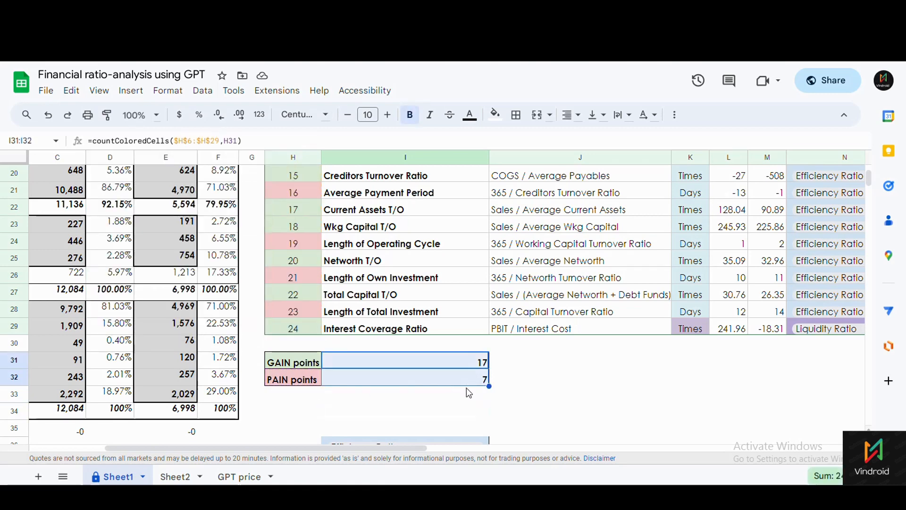
left_click_drag(293, 363, 294, 377)
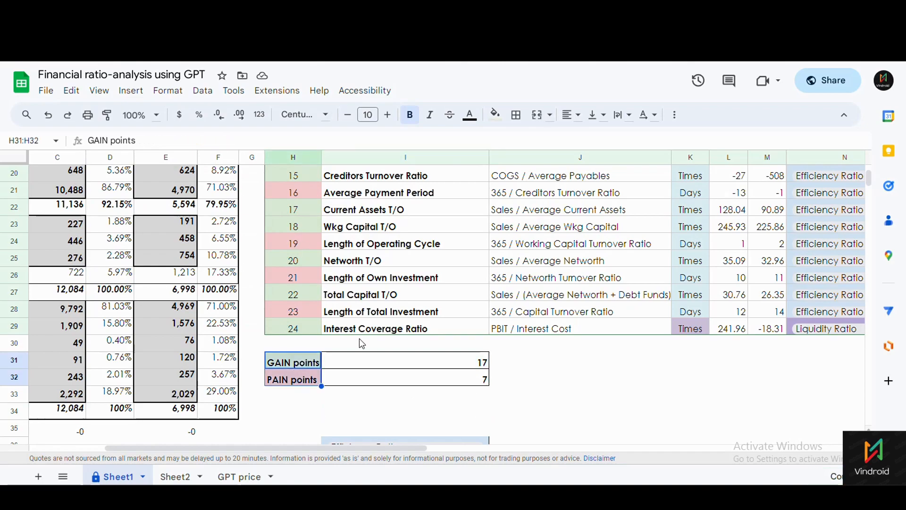
scroll(364, 341, "down", 3)
scroll(363, 339, "up", 5)
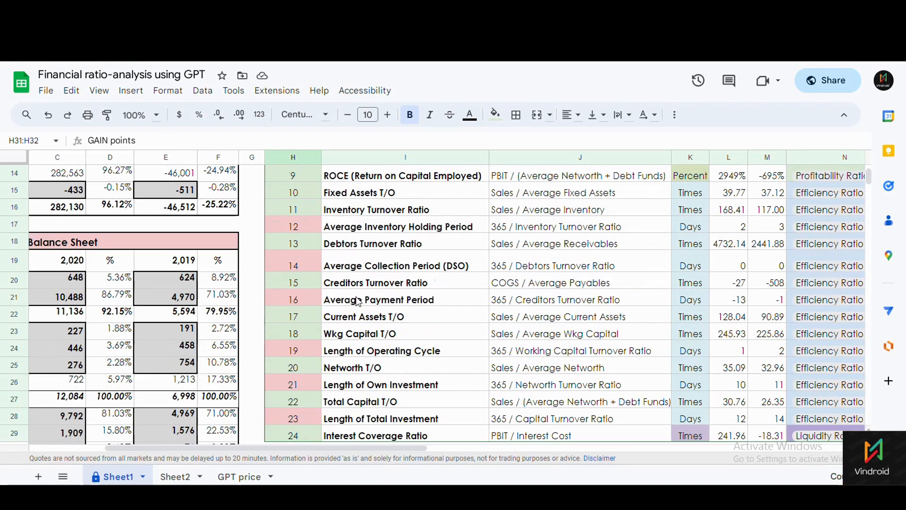
scroll(375, 331, "up", 3)
scroll(330, 321, "down", 6)
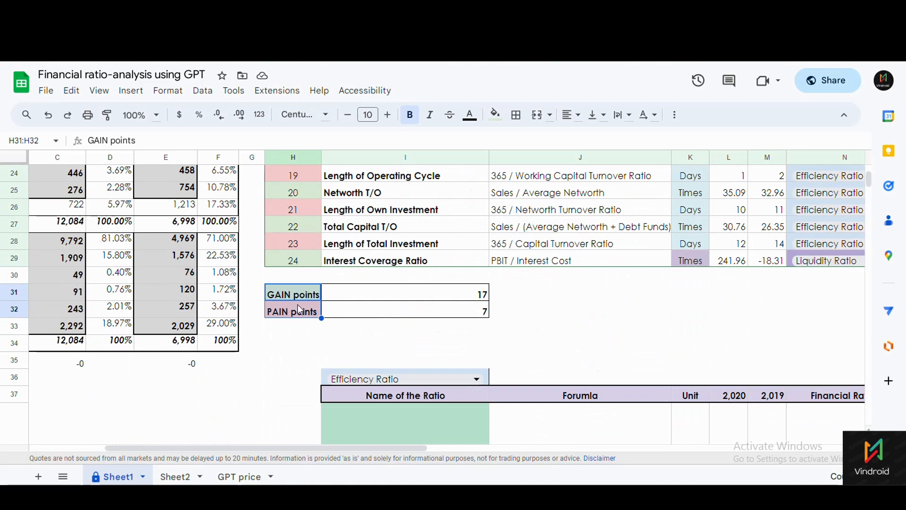
left_click_drag(300, 310, 380, 312)
left_click(380, 311)
left_click(372, 343)
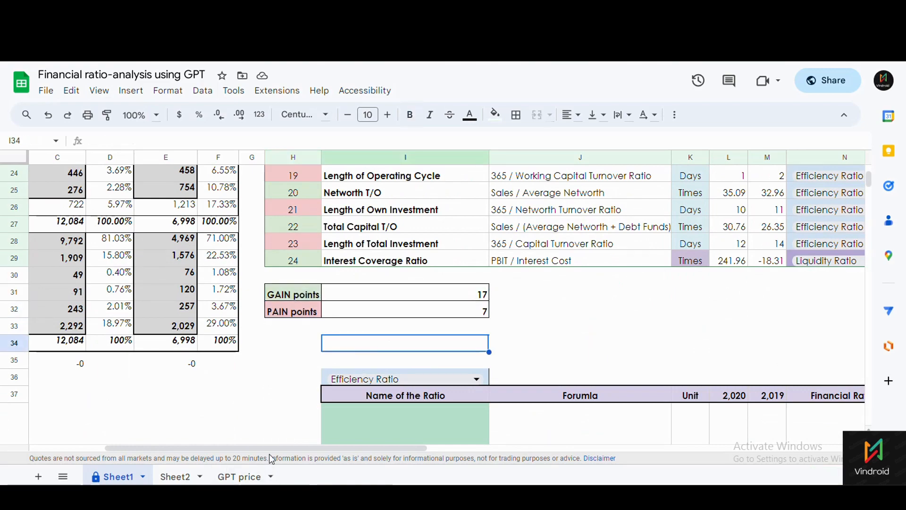
left_click_drag(272, 457, 384, 457)
scroll(315, 369, "down", 2)
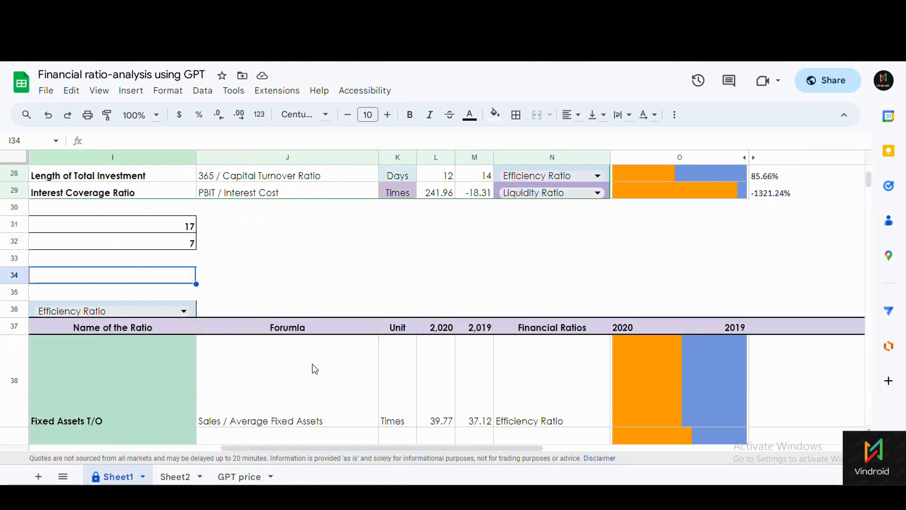
scroll(316, 369, "up", 8)
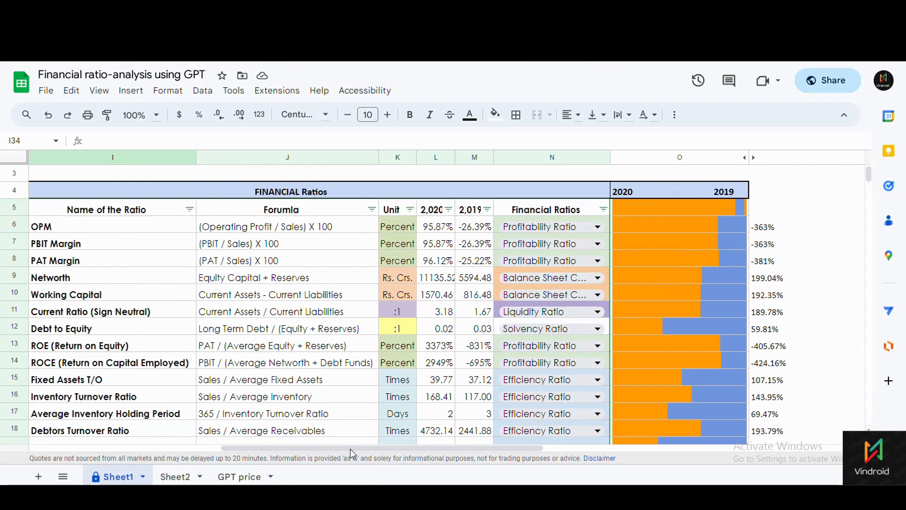
left_click_drag(351, 451, 303, 449)
scroll(443, 384, "down", 2)
scroll(181, 309, "up", 4)
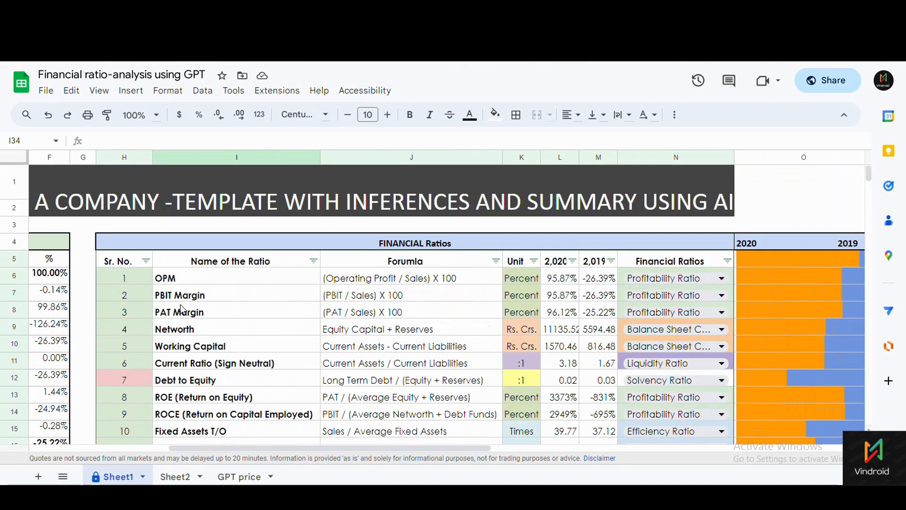
scroll(579, 293, "down", 1)
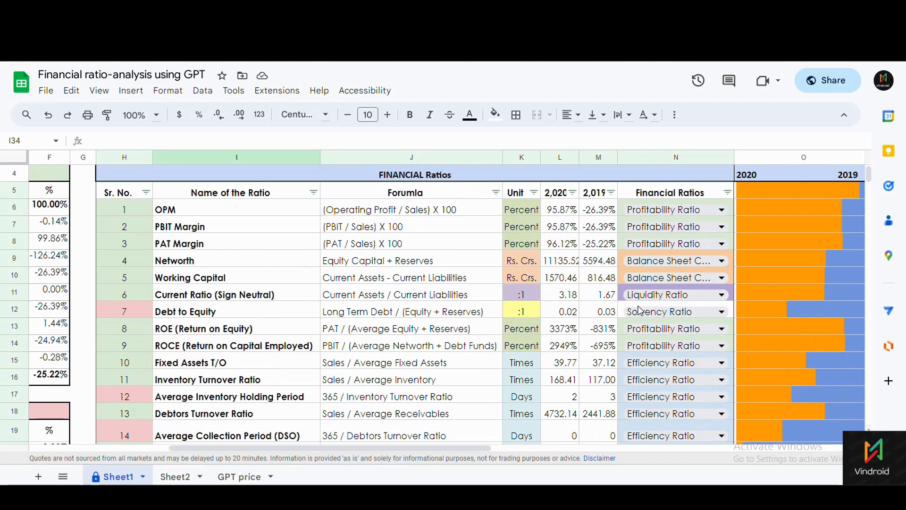
scroll(638, 312, "down", 3)
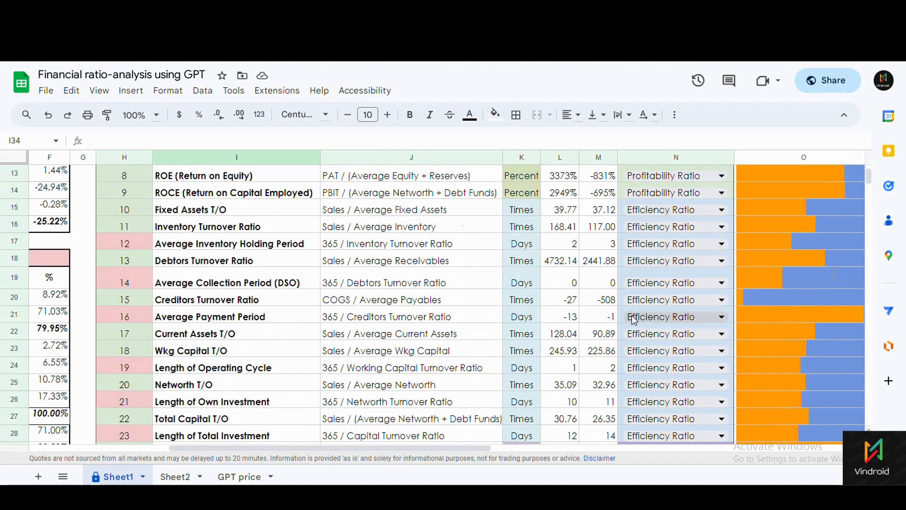
scroll(635, 316, "up", 3)
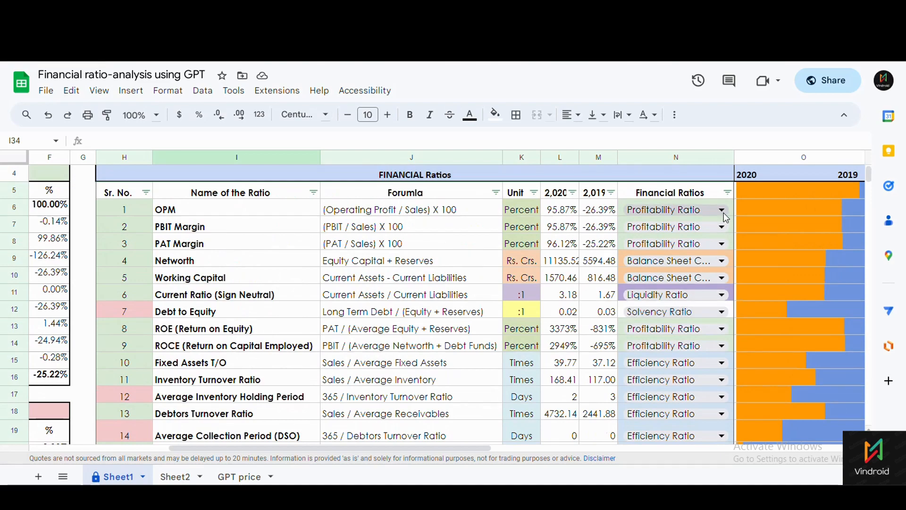
scroll(328, 285, "down", 10)
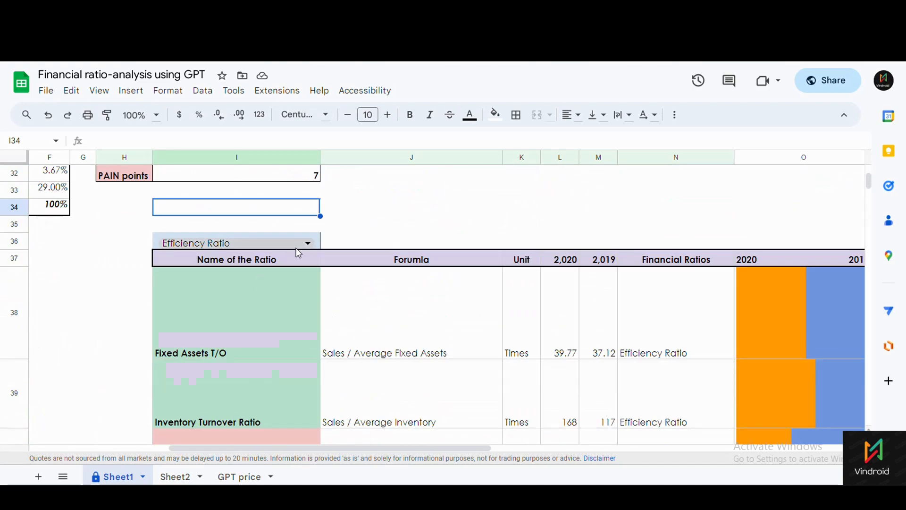
Pick Balance Sheet Concept from the I36 dropdown to list Networth and Working Capital.
left_click(307, 244)
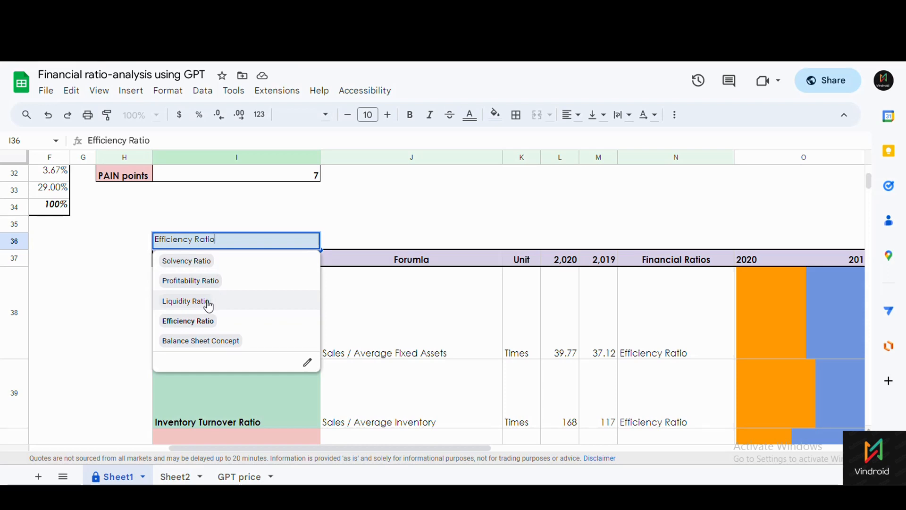
left_click(202, 343)
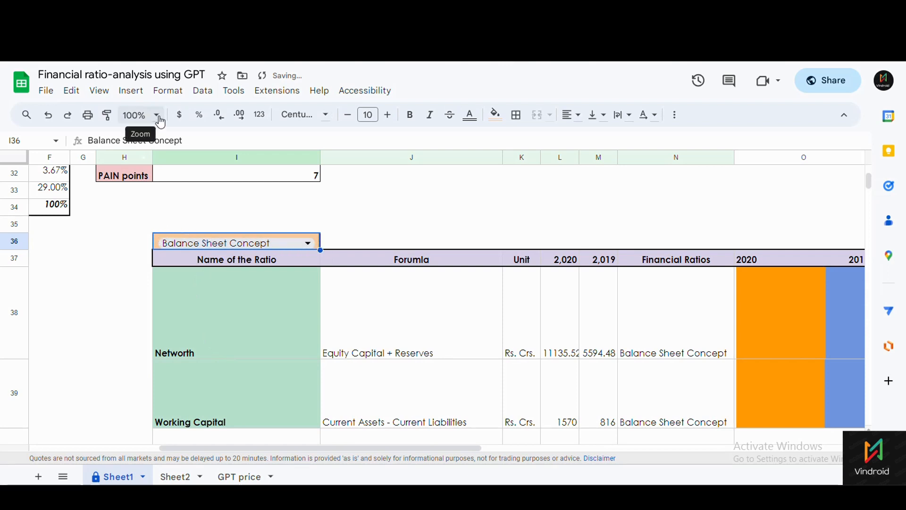
left_click(202, 101)
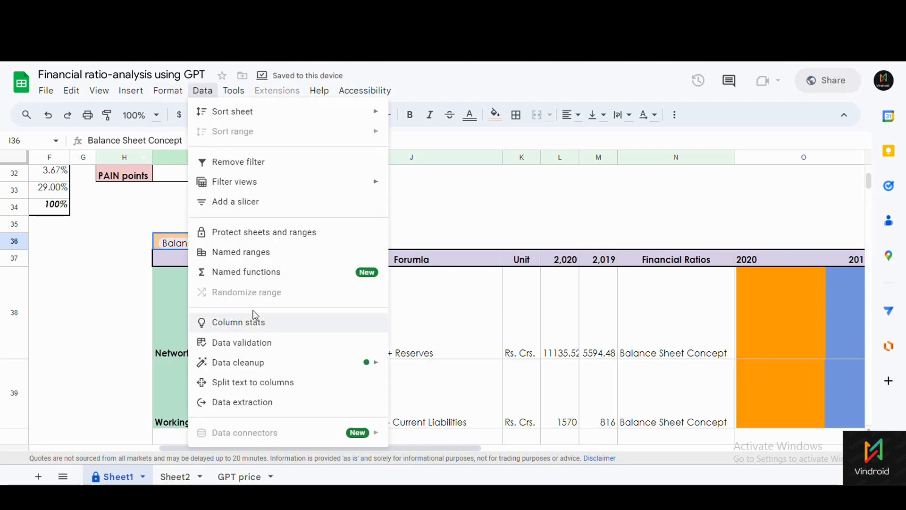
Review the category dropdown's validation rule listing S5:S9, close it, and scroll back to the table.
left_click(250, 344)
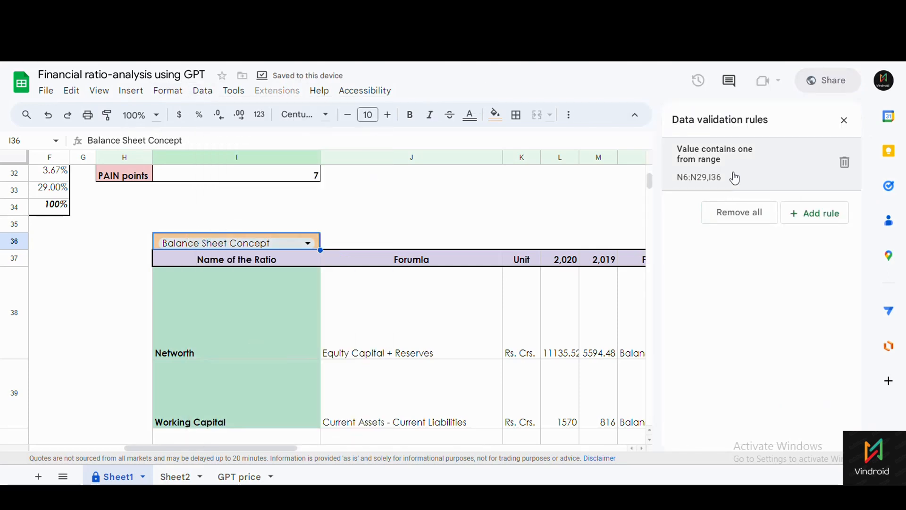
left_click(735, 179)
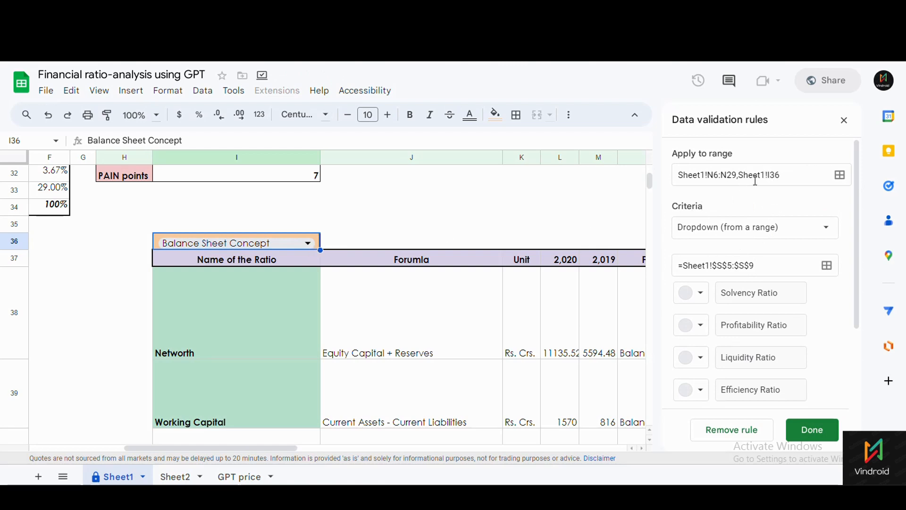
left_click(727, 234)
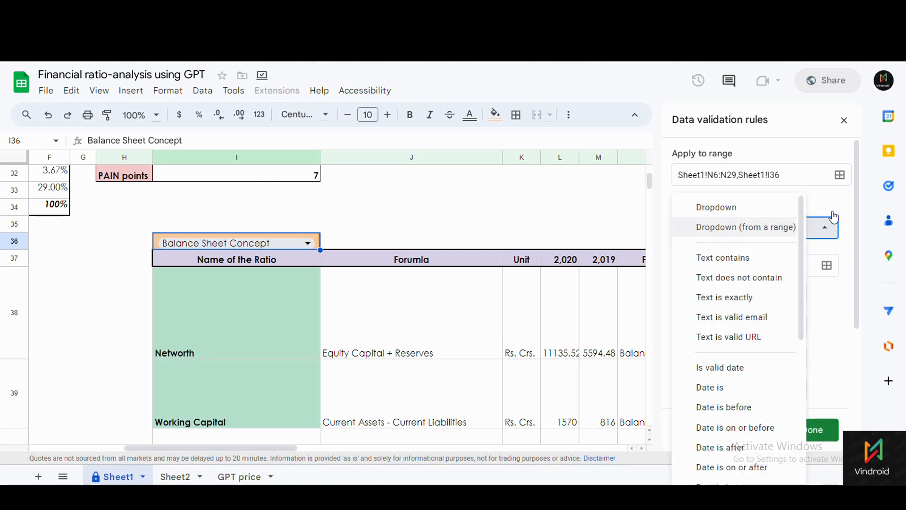
left_click_drag(505, 224, 510, 211)
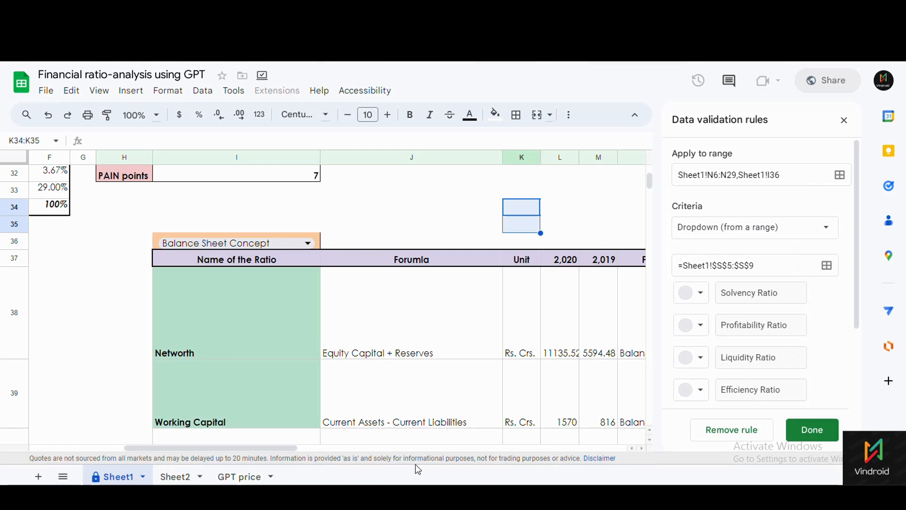
left_click_drag(247, 446, 600, 447)
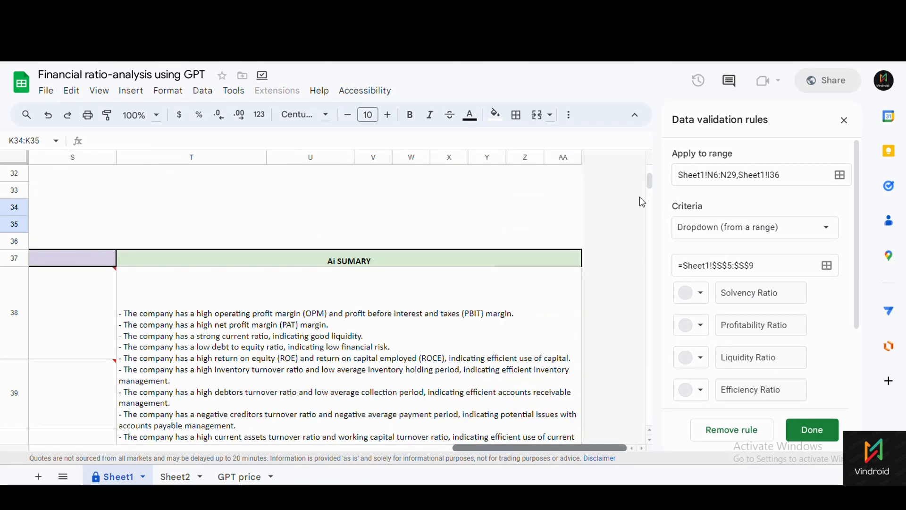
left_click_drag(650, 181, 656, 158)
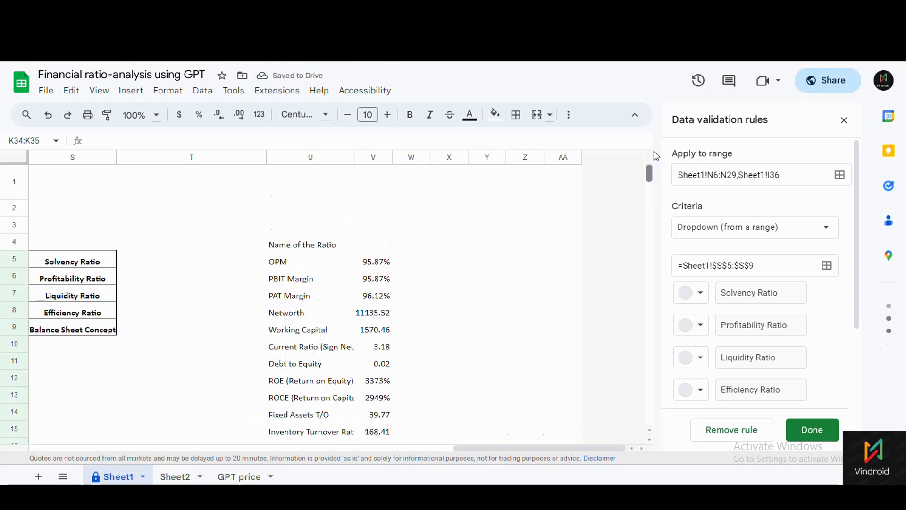
left_click_drag(472, 450, 383, 450)
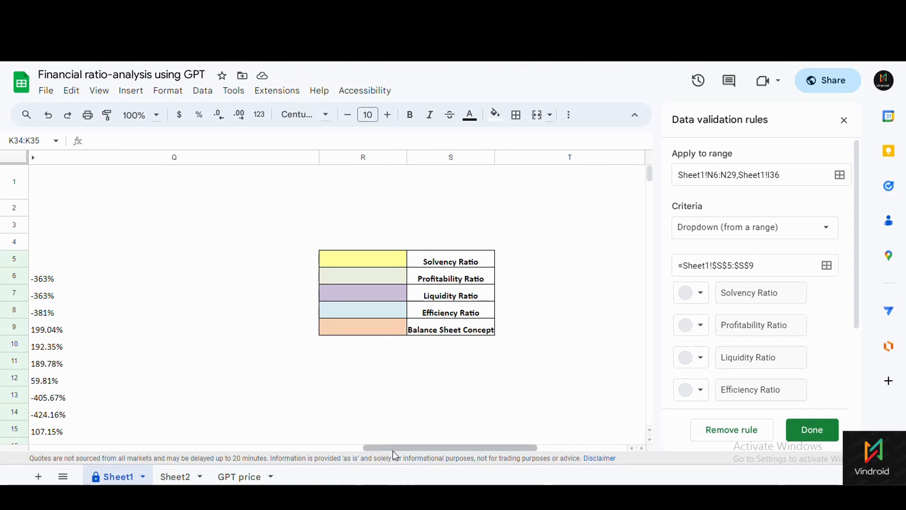
left_click(835, 122)
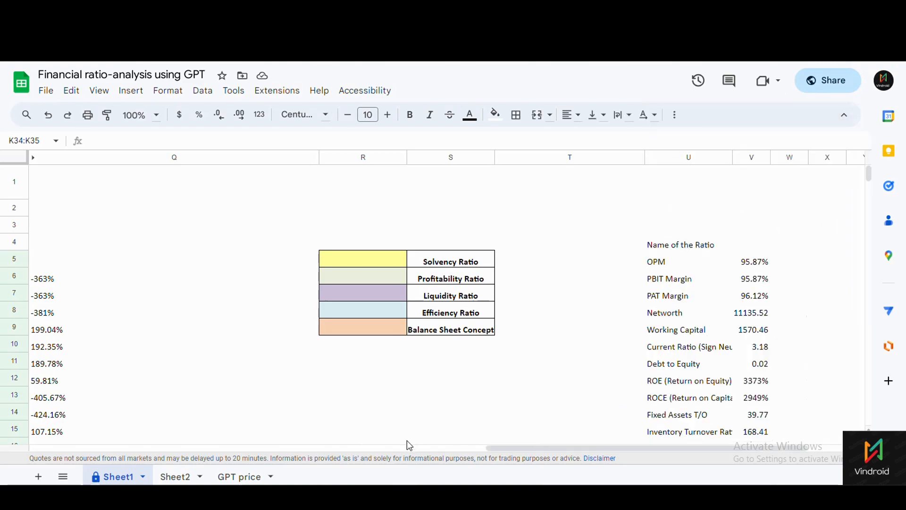
left_click_drag(506, 447, 294, 444)
scroll(269, 425, "left", 5)
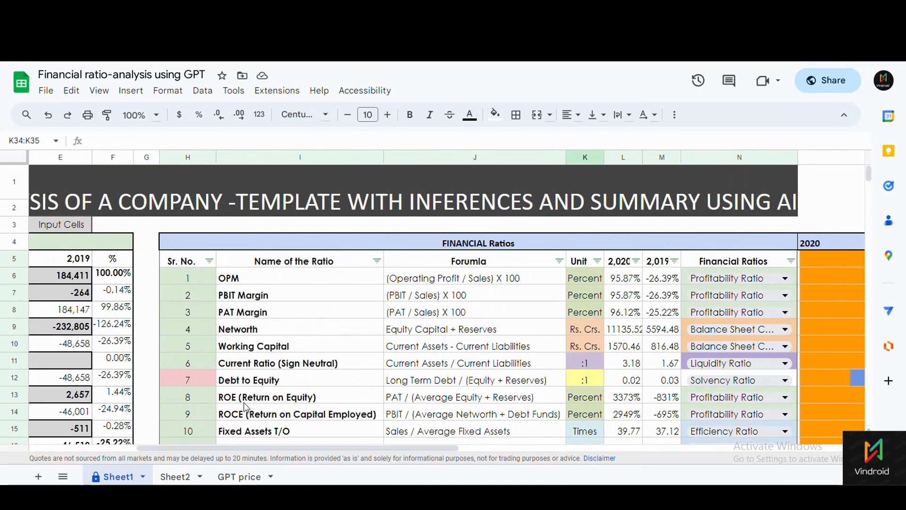
scroll(255, 410, "down", 10)
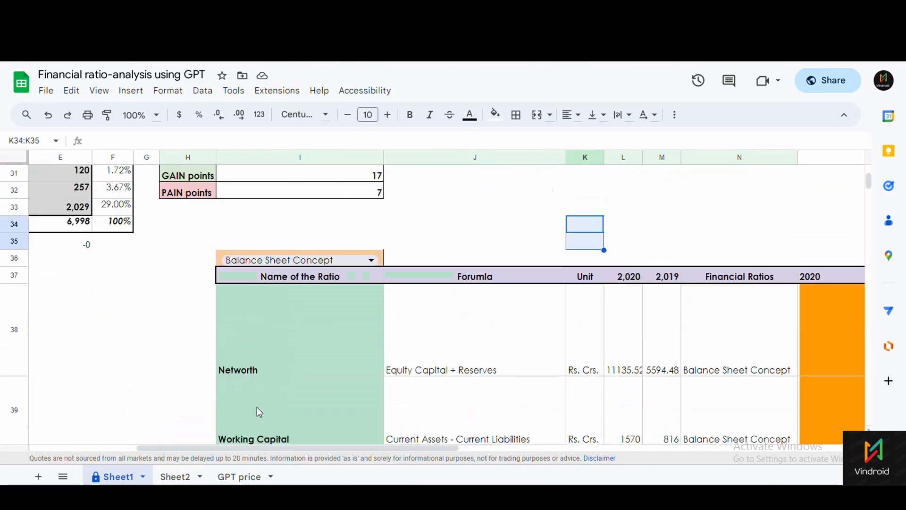
left_click(371, 260)
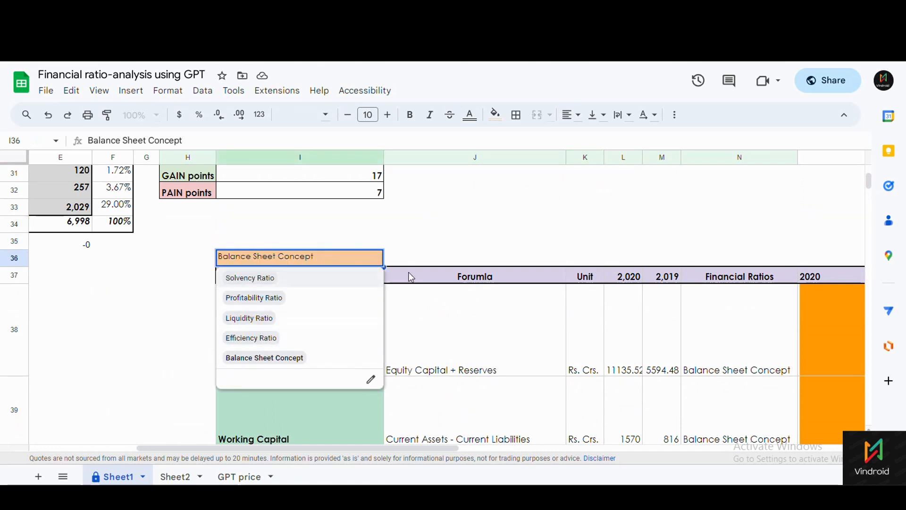
left_click(427, 239)
left_click(290, 330)
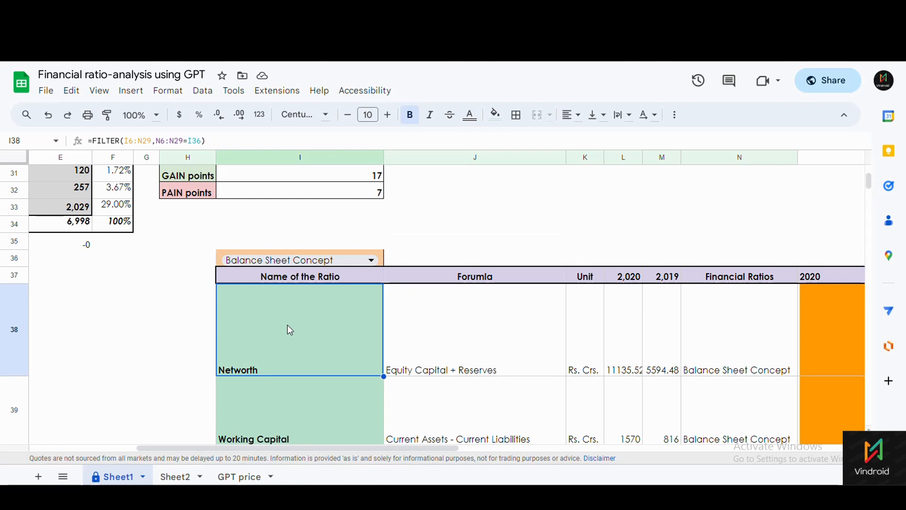
left_click(112, 141)
left_click(143, 142)
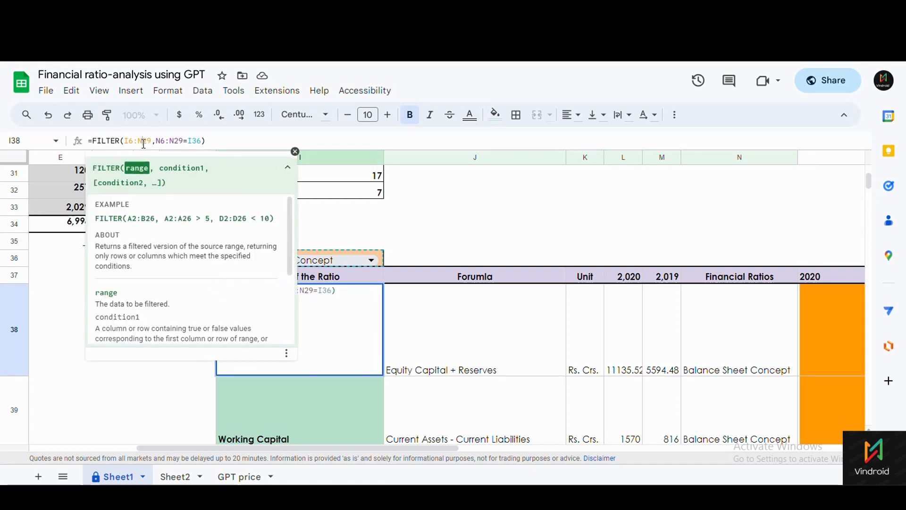
left_click(178, 141)
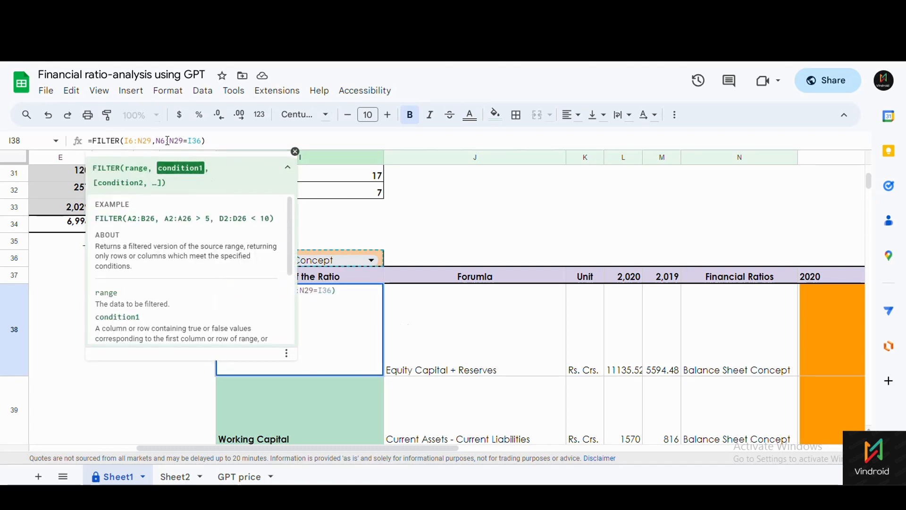
left_click(198, 140)
left_click(295, 151)
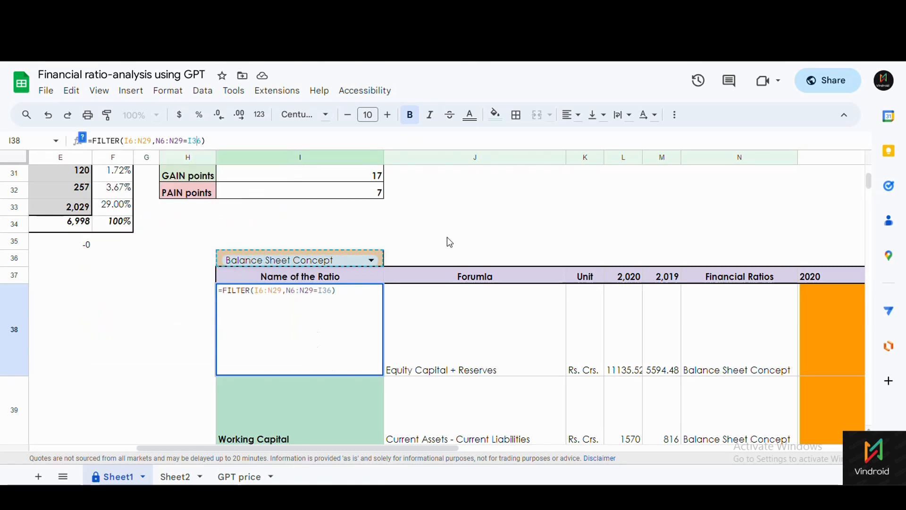
left_click(419, 338)
left_click(313, 339)
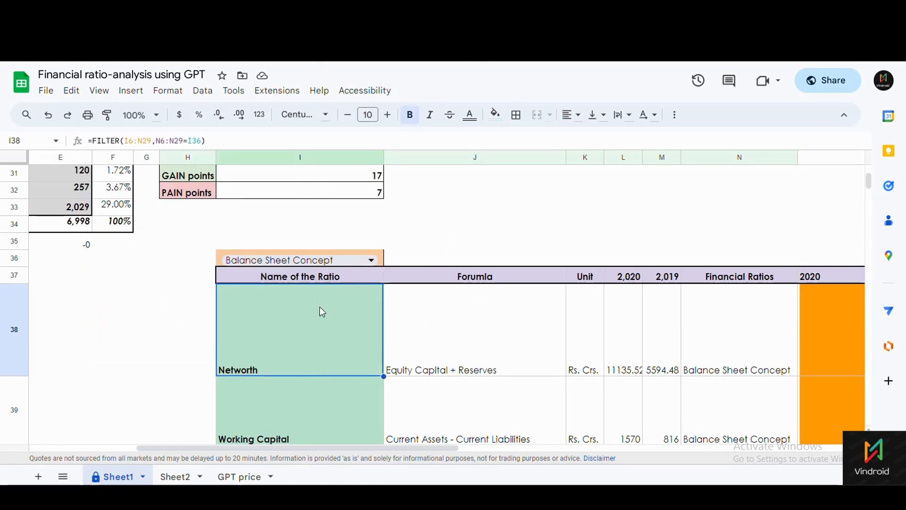
scroll(320, 312, "up", 10)
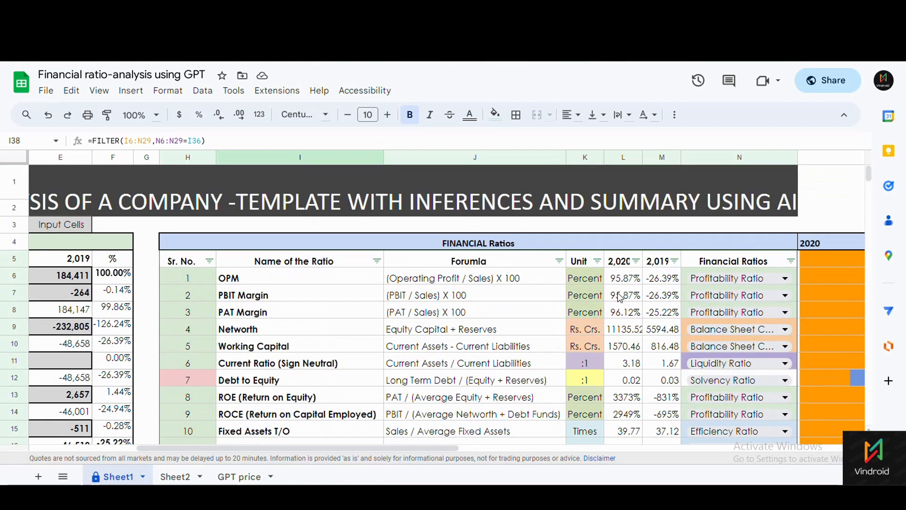
scroll(747, 344, "down", 3)
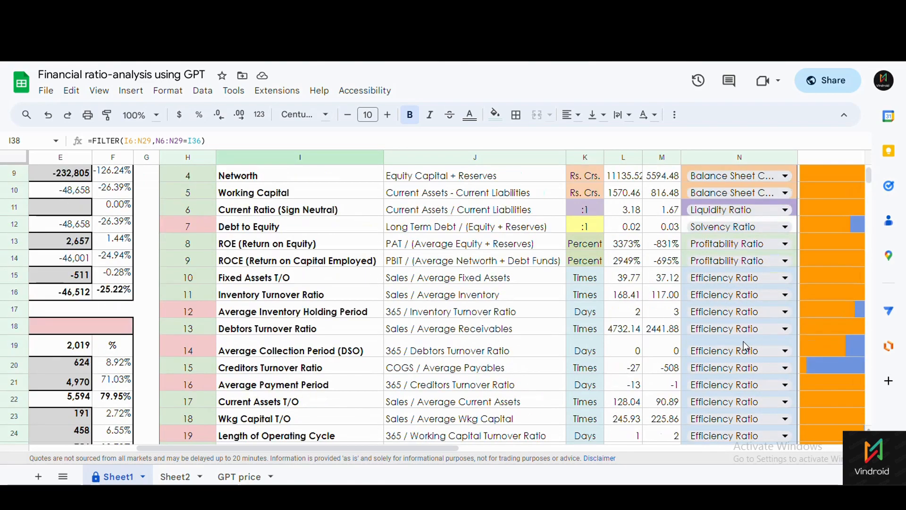
scroll(745, 346, "up", 2)
scroll(745, 346, "down", 3)
scroll(745, 346, "up", 4)
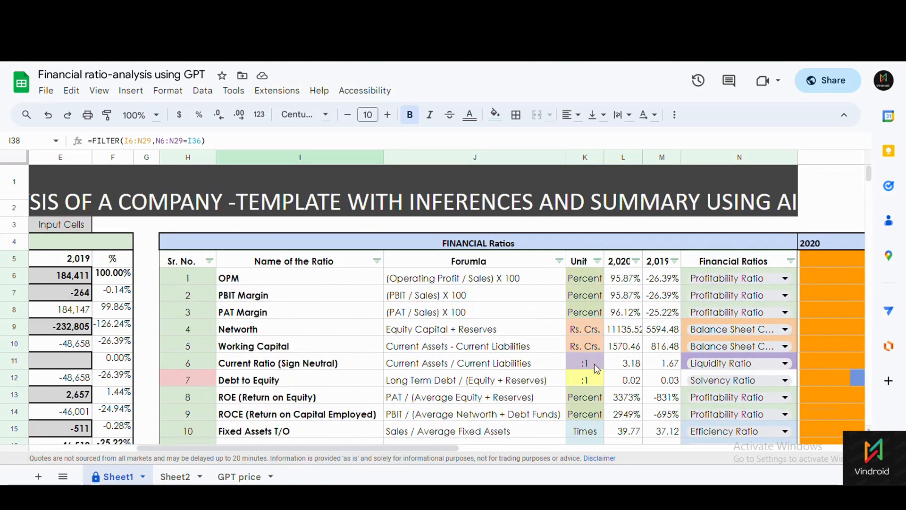
scroll(598, 369, "down", 2)
scroll(500, 314, "down", 3)
scroll(501, 314, "up", 4)
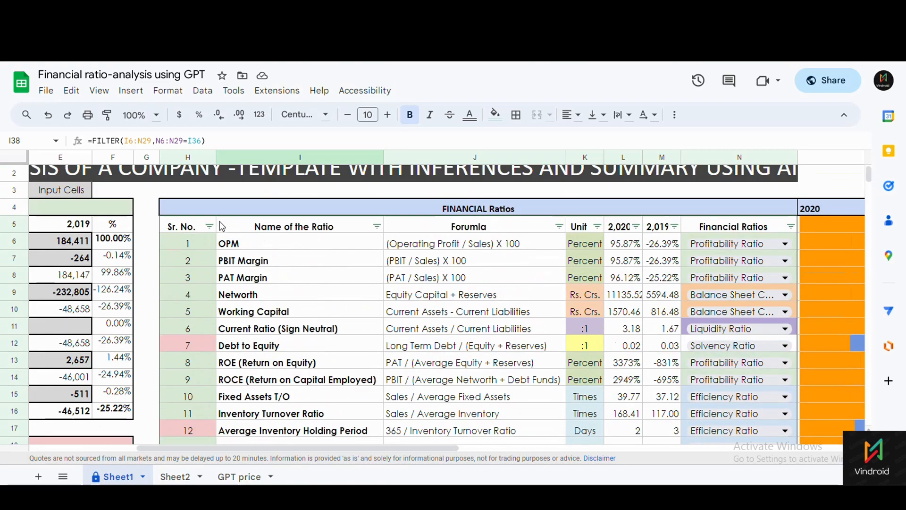
left_click_drag(180, 230, 797, 354)
left_click_drag(752, 445, 752, 327)
scroll(457, 299, "up", 3)
scroll(457, 299, "up", 3)
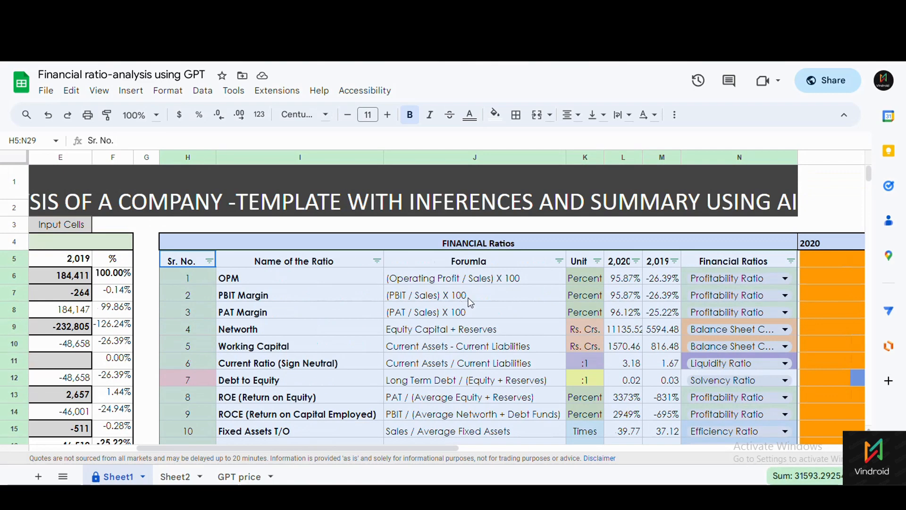
left_click_drag(737, 264, 730, 441)
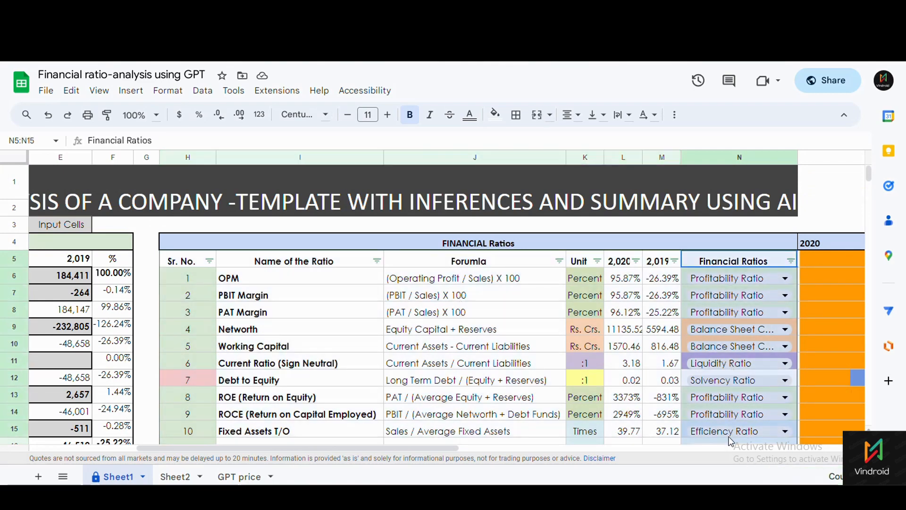
scroll(729, 312, "down", 2)
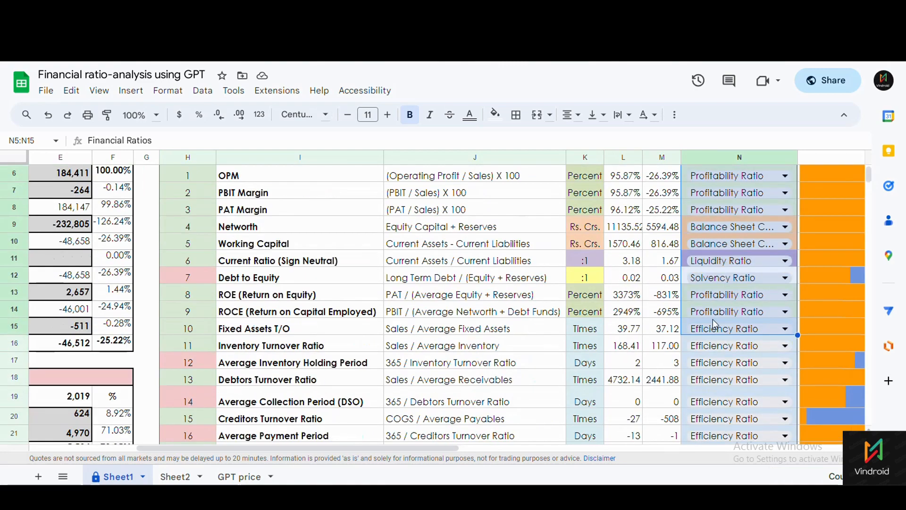
scroll(714, 318, "up", 2)
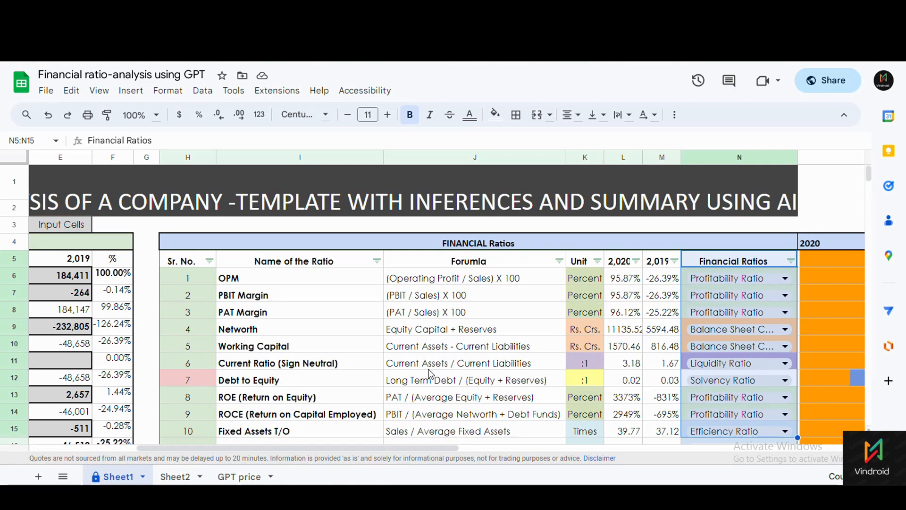
scroll(430, 373, "down", 10)
left_click(302, 264)
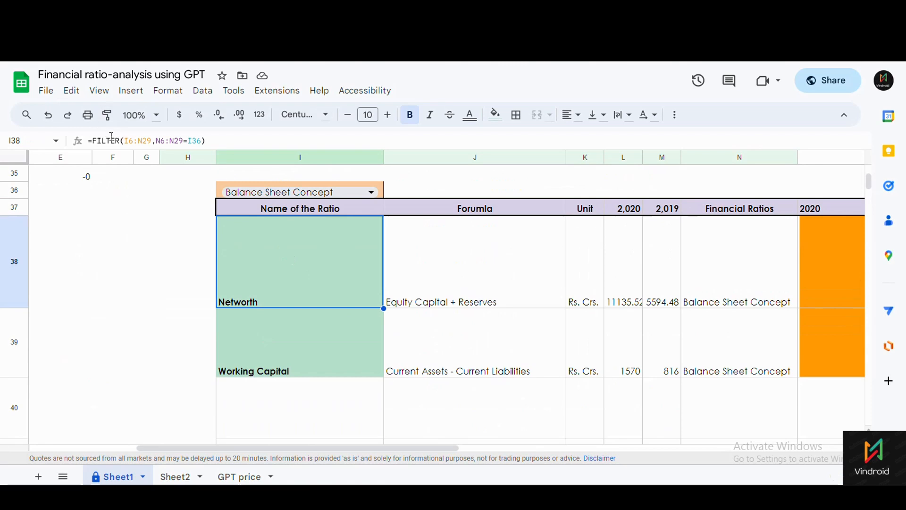
left_click(139, 139)
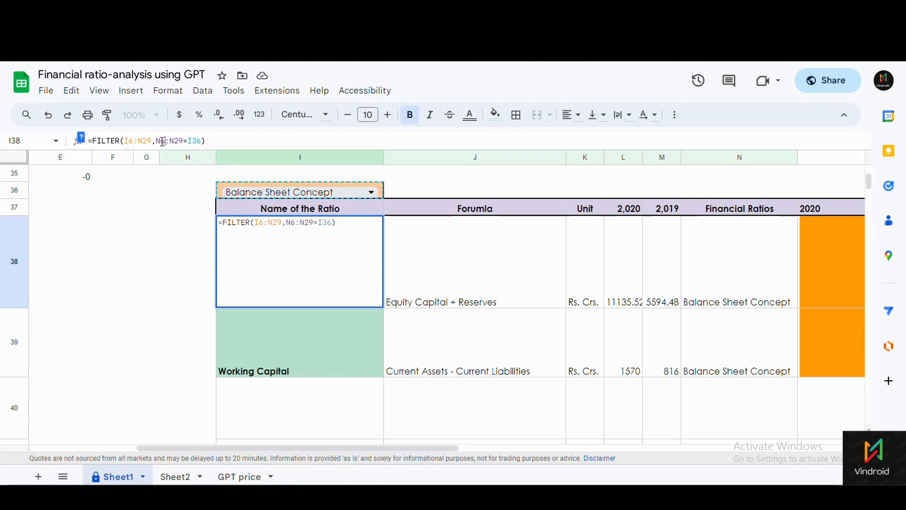
scroll(661, 302, "up", 15)
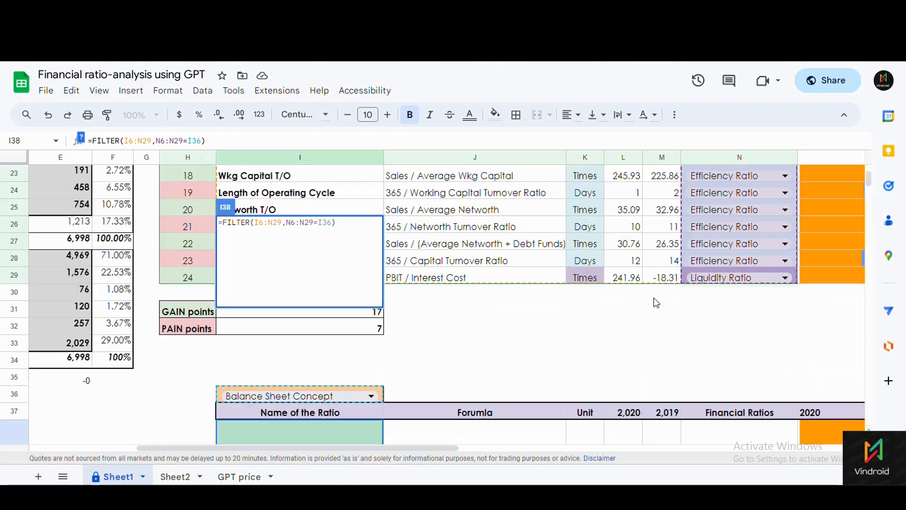
scroll(737, 283, "down", 5)
scroll(736, 284, "down", 7)
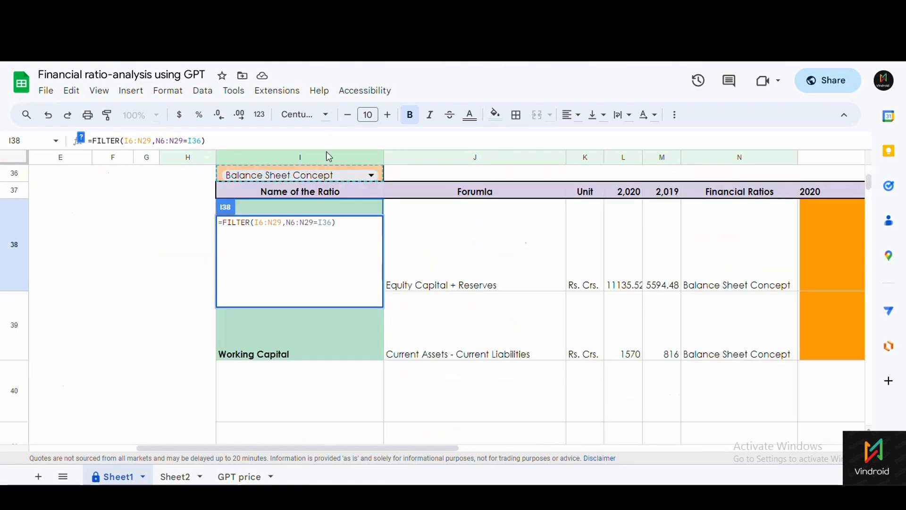
left_click(187, 141)
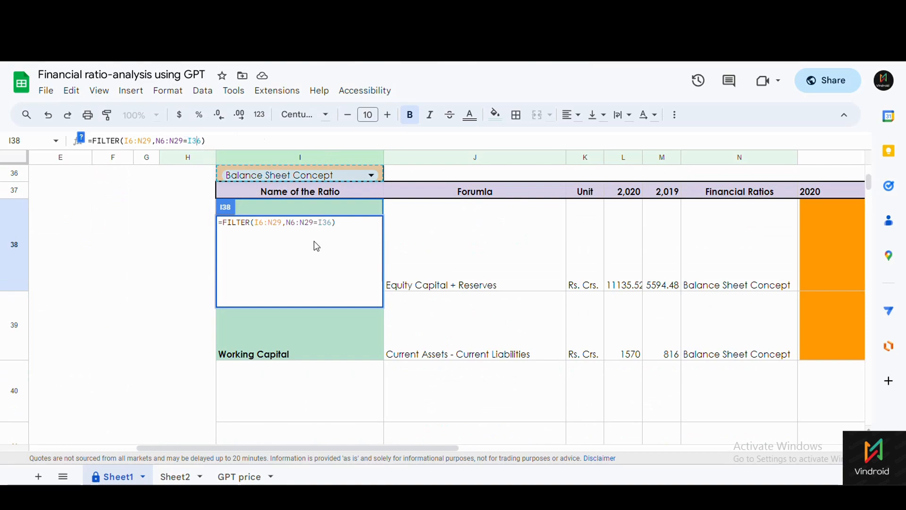
scroll(284, 236, "up", 10)
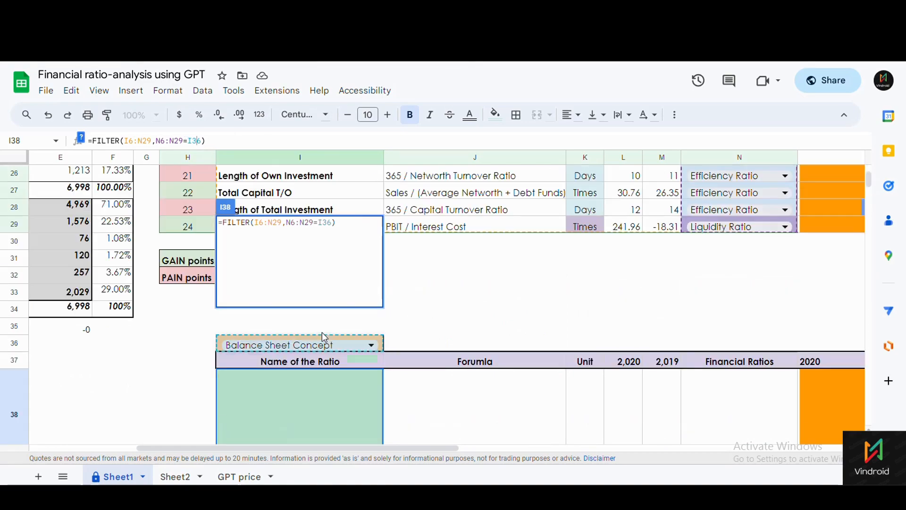
scroll(493, 339, "up", 3)
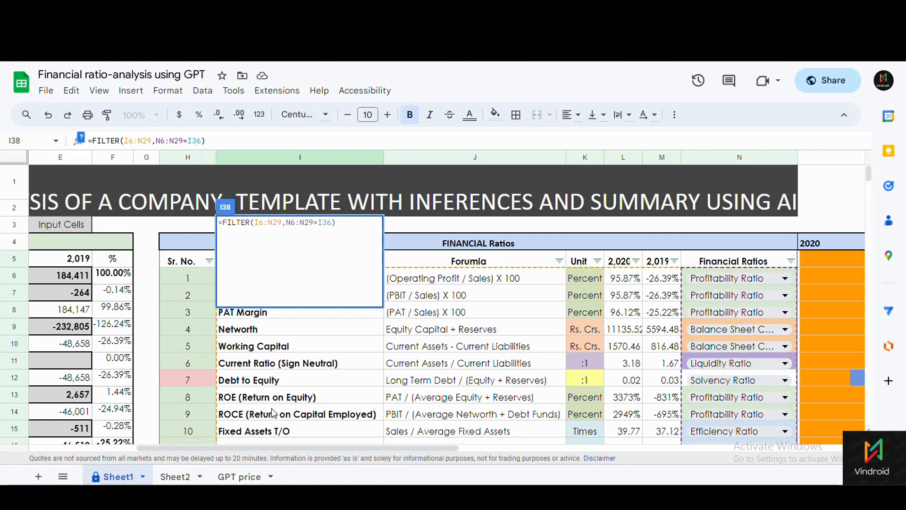
scroll(274, 409, "down", 7)
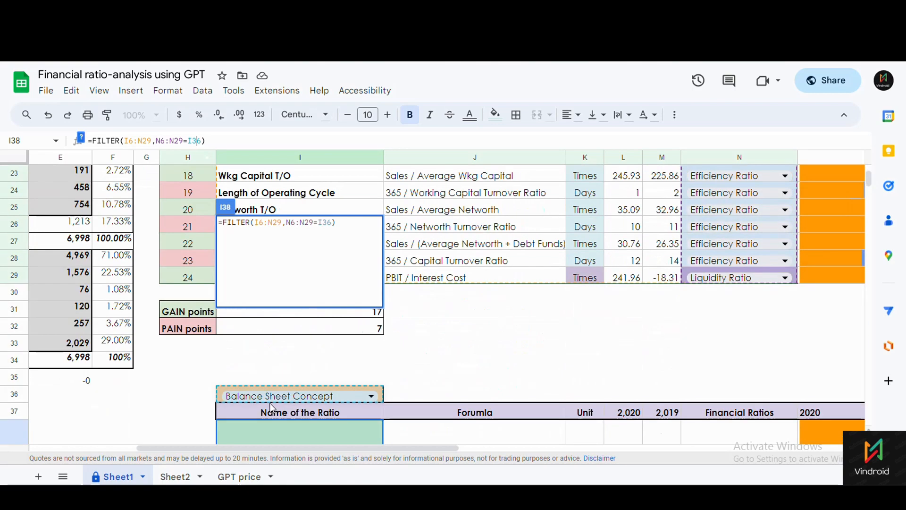
scroll(273, 407, "down", 2)
left_click(439, 387)
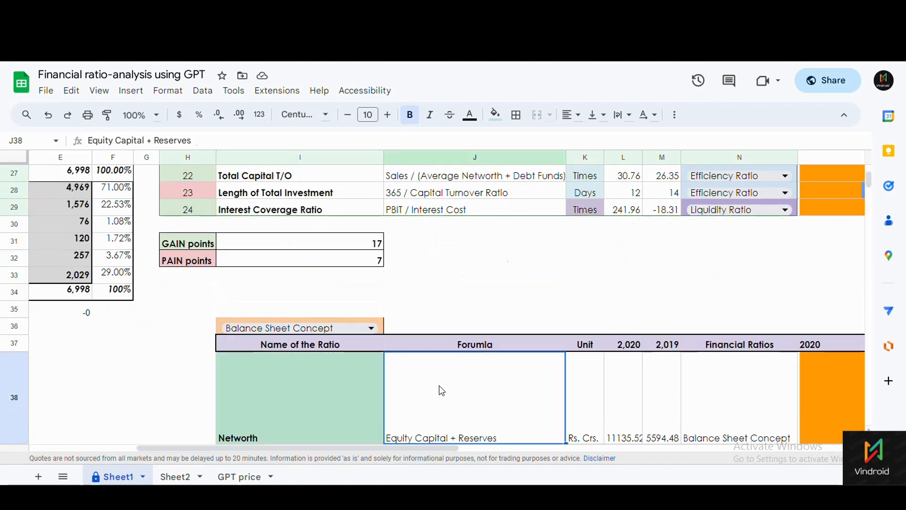
left_click(347, 397)
scroll(347, 398, "down", 3)
scroll(342, 386, "up", 2)
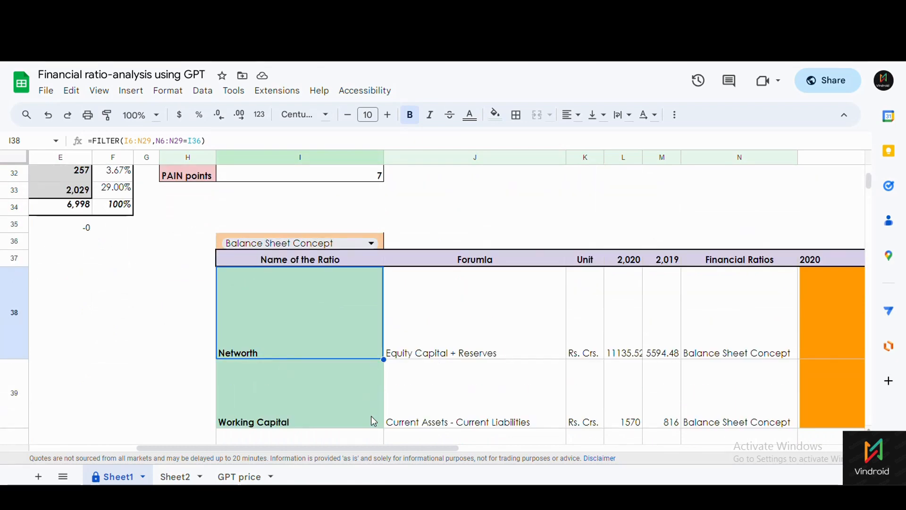
left_click_drag(282, 447, 352, 448)
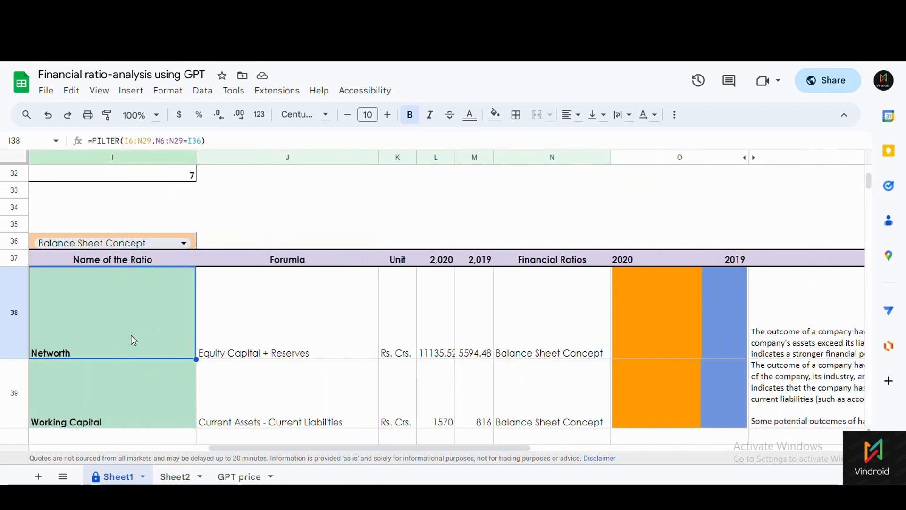
left_click(283, 336)
left_click(271, 393)
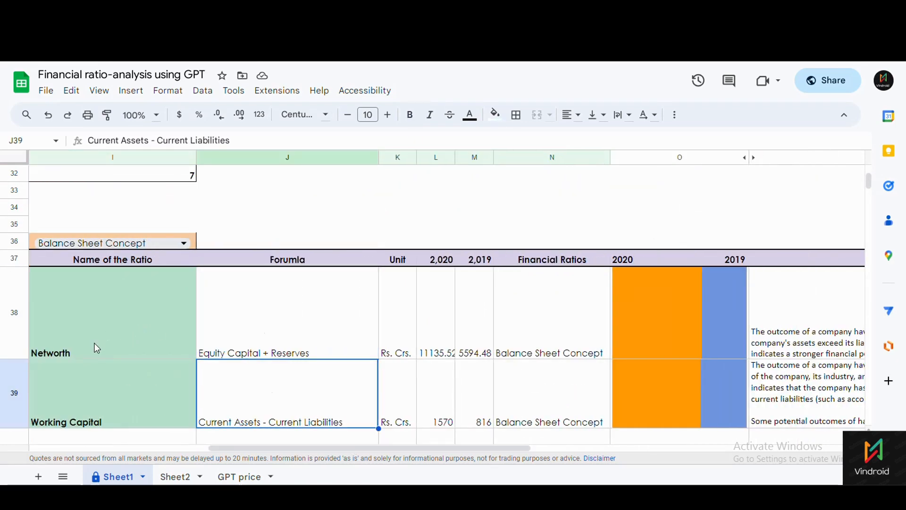
left_click(113, 396)
left_click(302, 322)
left_click(300, 396)
left_click(393, 353)
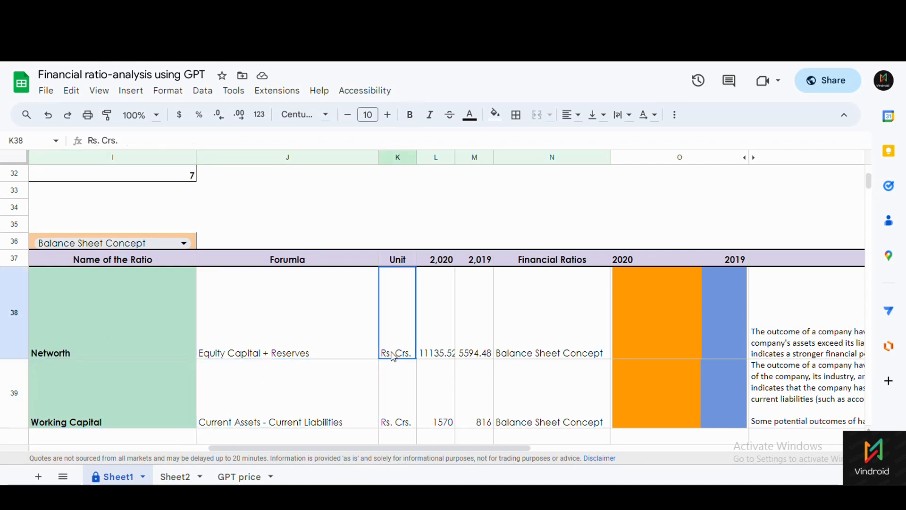
left_click(439, 351)
left_click_drag(131, 355, 295, 379)
left_click(404, 353)
left_click_drag(126, 344, 127, 388)
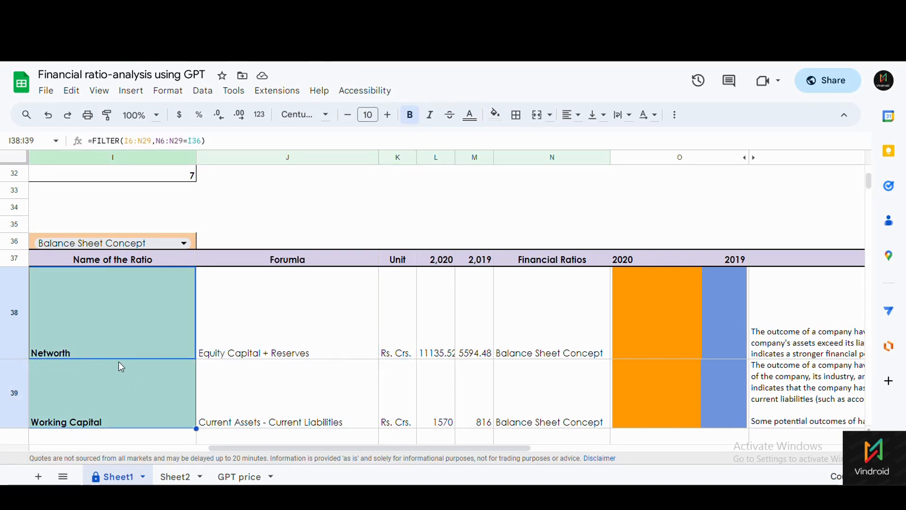
left_click_drag(106, 348, 111, 405)
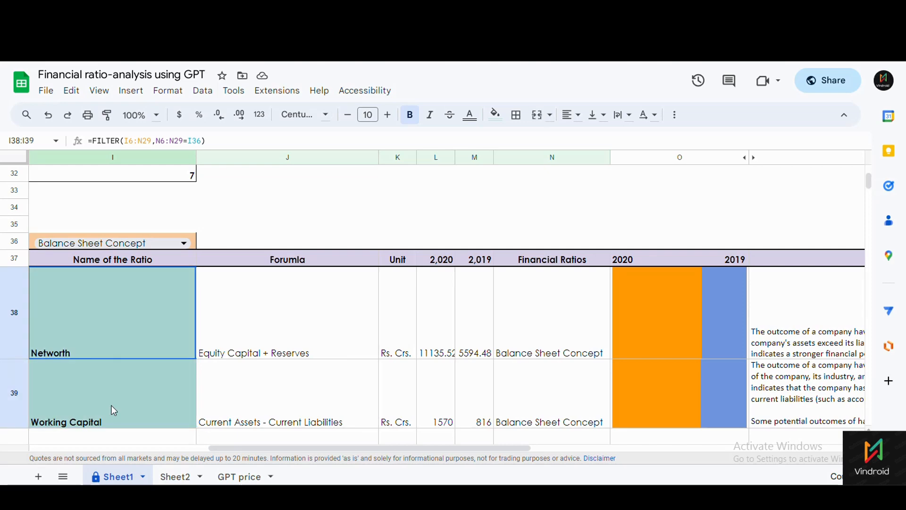
left_click(305, 333)
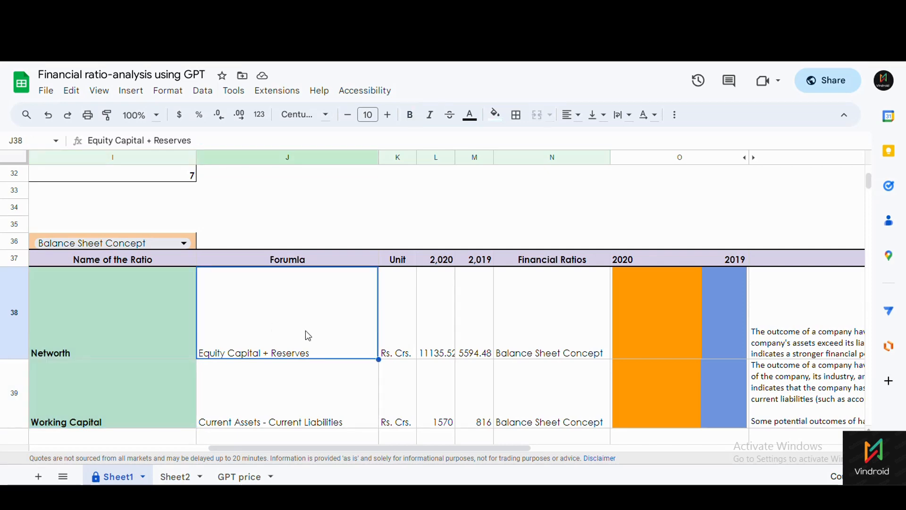
left_click(438, 342)
left_click(470, 343)
left_click(446, 352)
left_click(516, 351)
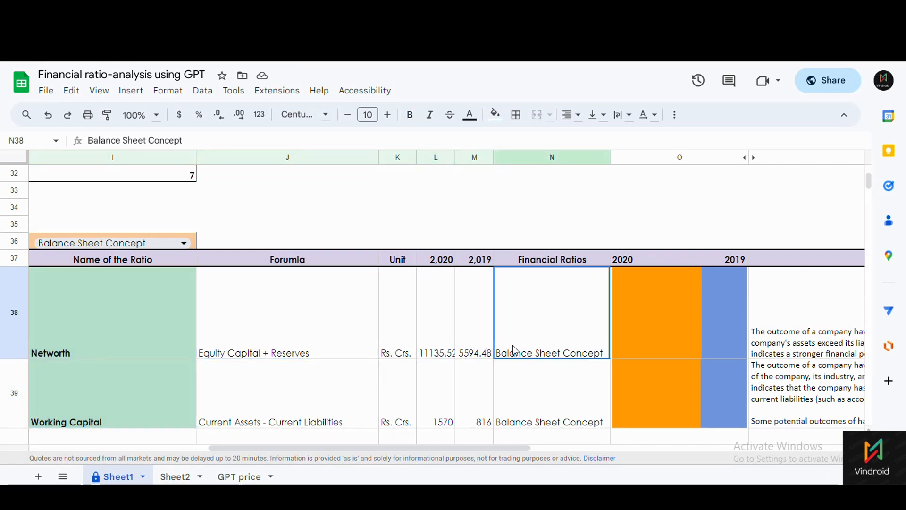
left_click(622, 345)
left_click_drag(690, 341, 676, 415)
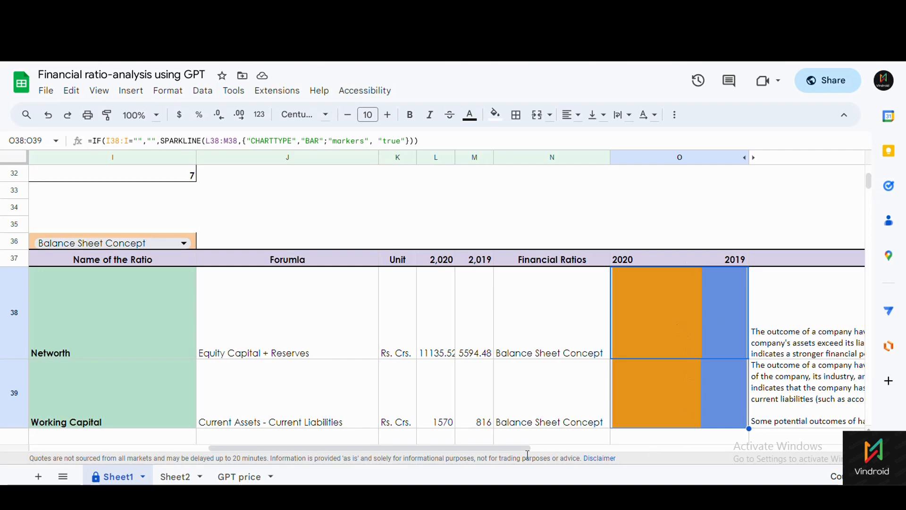
Reveal hidden column P via Q38's =GPT(P38,L38) formula and view P38's prompt formula.
left_click_drag(507, 447, 681, 452)
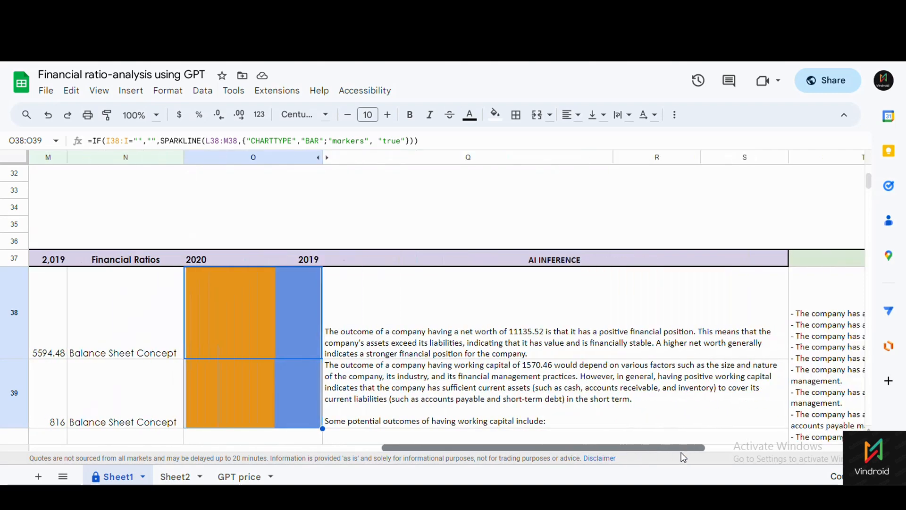
left_click(564, 327)
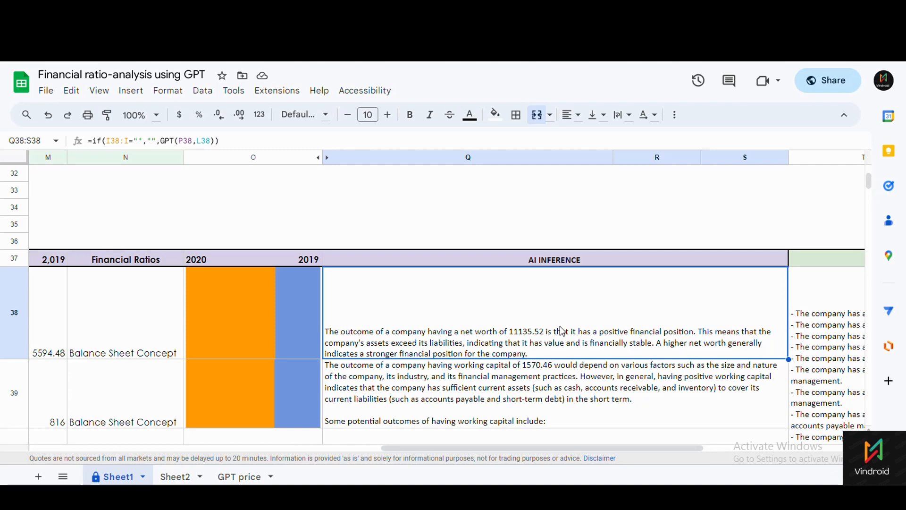
left_click(162, 142)
left_click(326, 158)
left_click(376, 401)
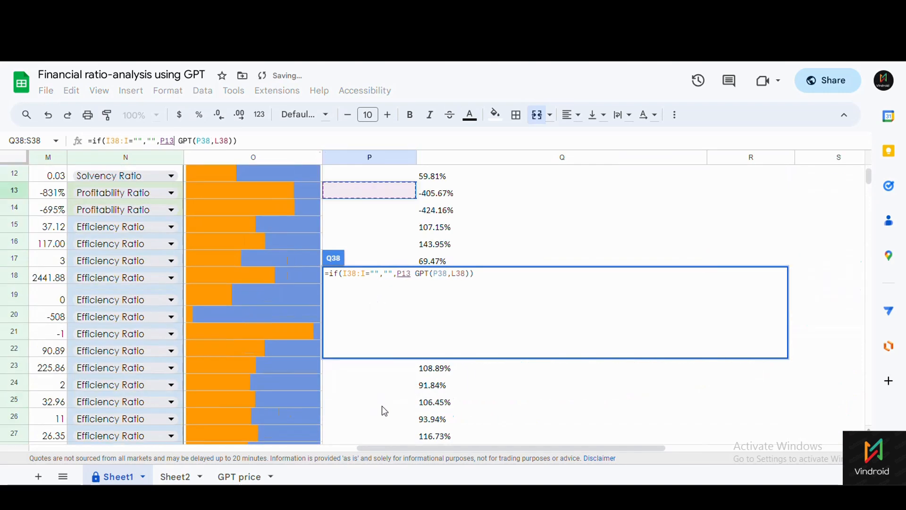
left_click(534, 416)
key("Escape")
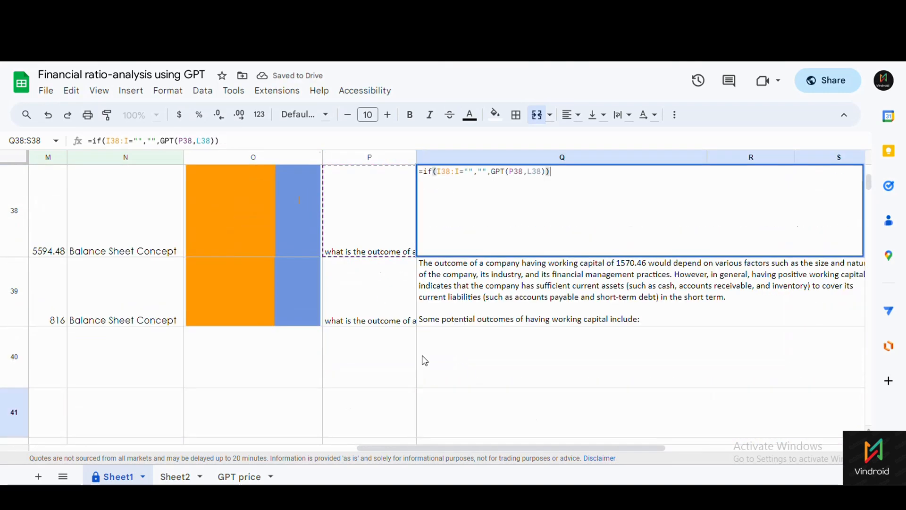
left_click(368, 250)
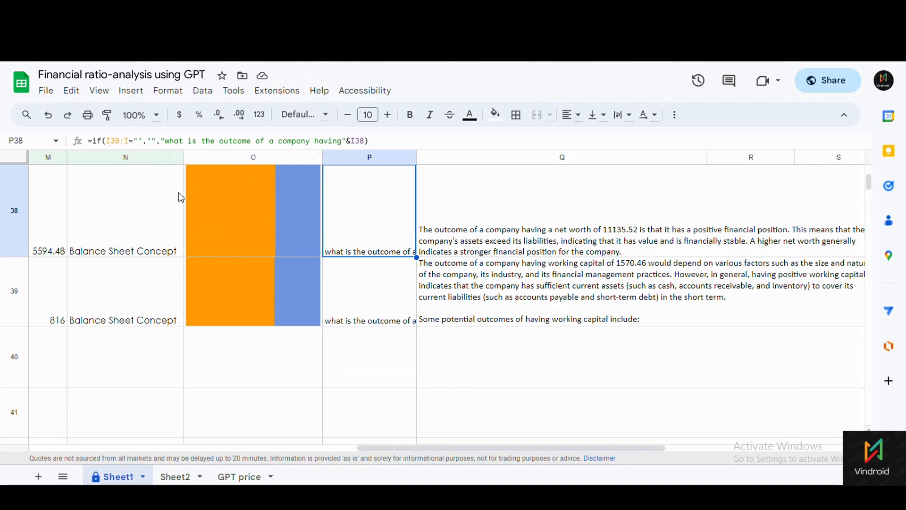
scroll(360, 267, "up", 1)
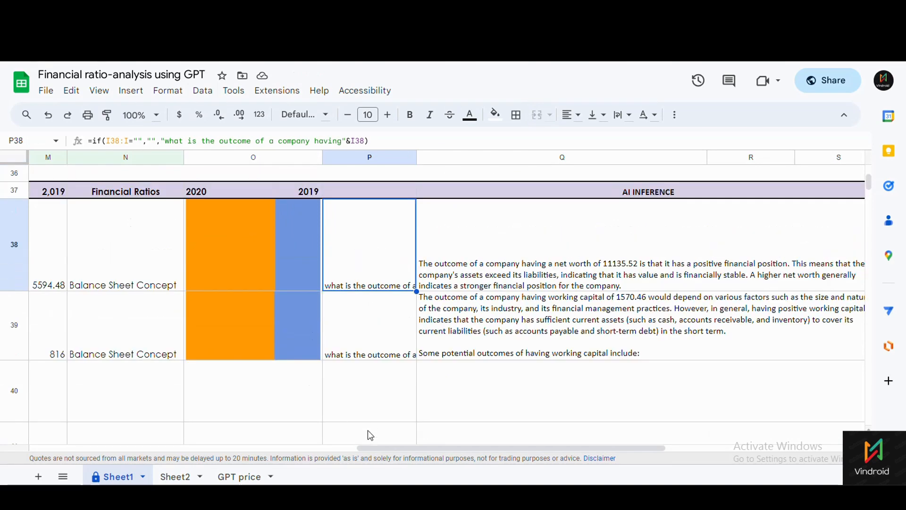
left_click_drag(373, 447, 410, 466)
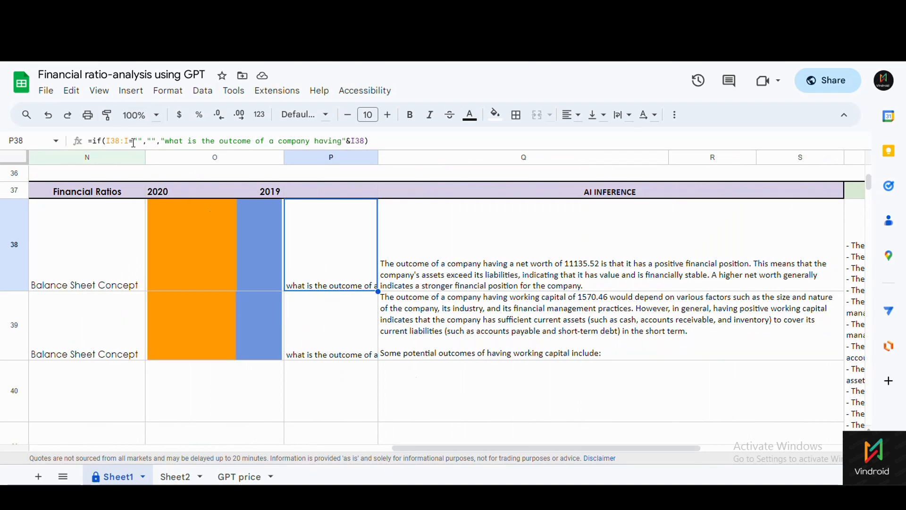
left_click_drag(439, 448, 296, 446)
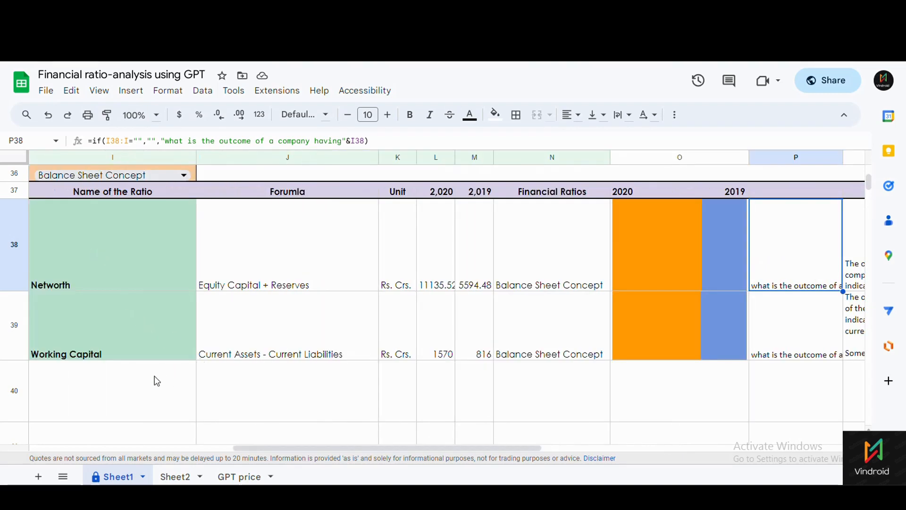
left_click(771, 399)
left_click(162, 399)
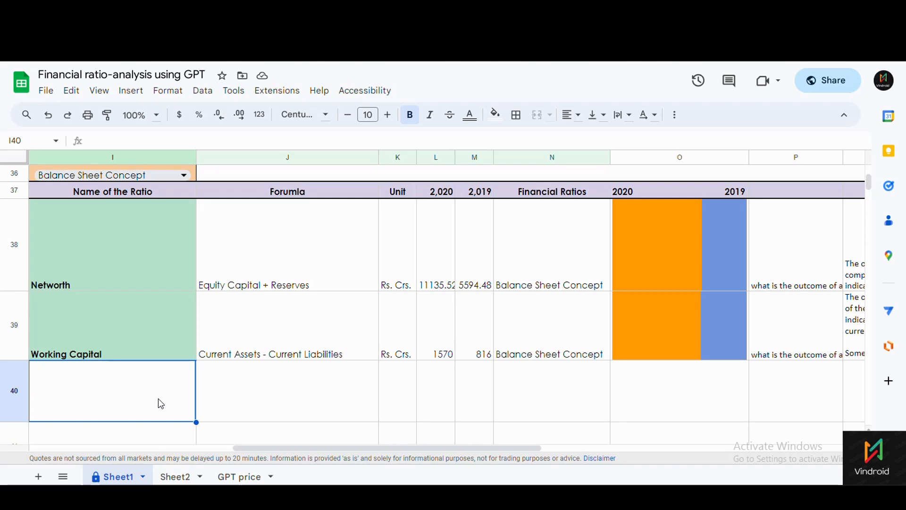
left_click(824, 406)
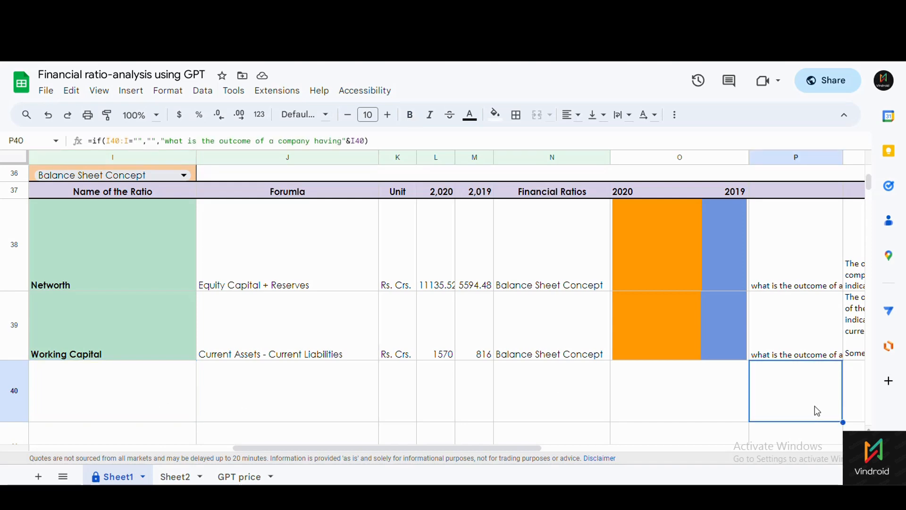
left_click(193, 399)
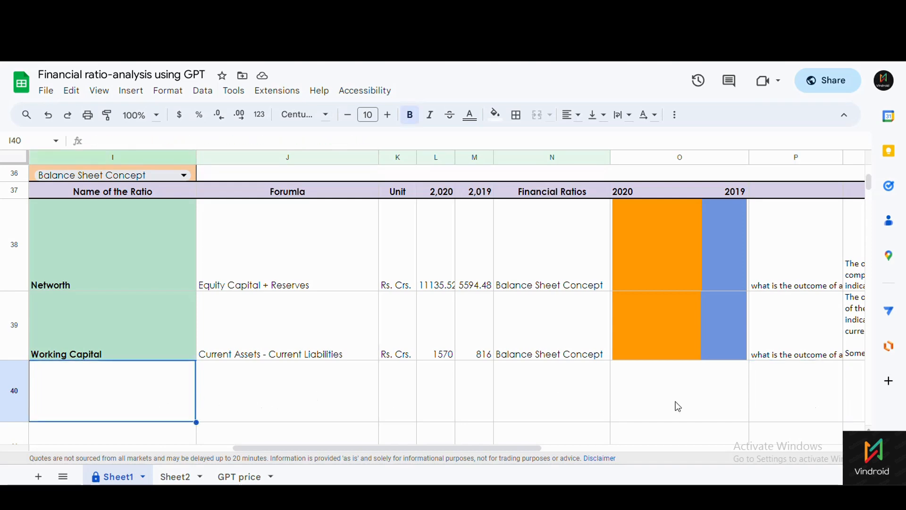
left_click(821, 415)
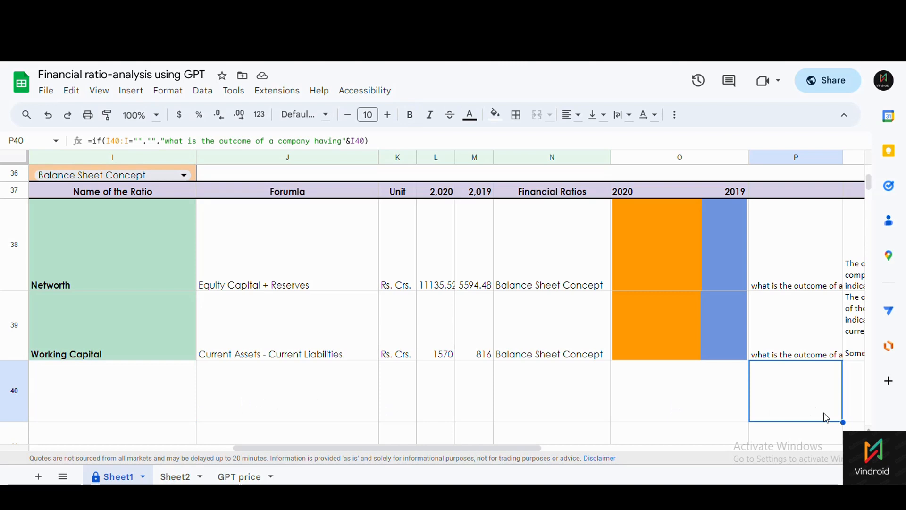
left_click(776, 269)
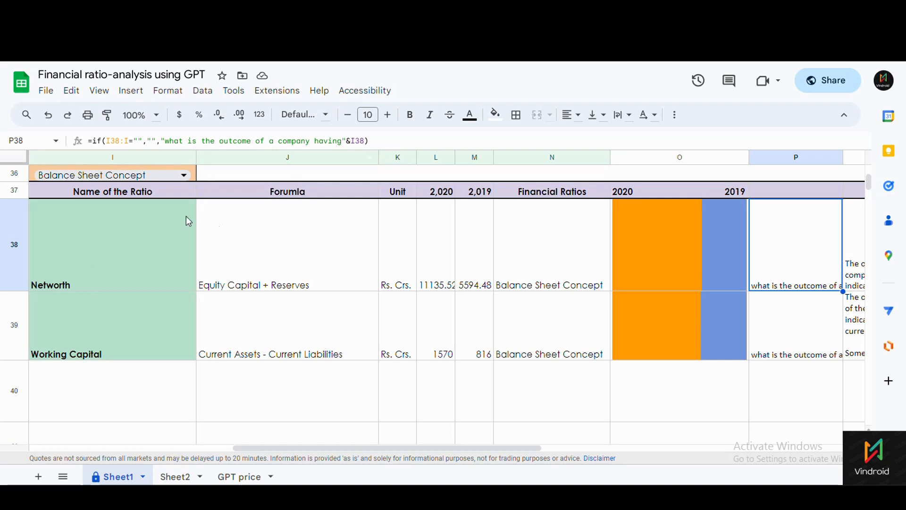
left_click(93, 357)
left_click(800, 344)
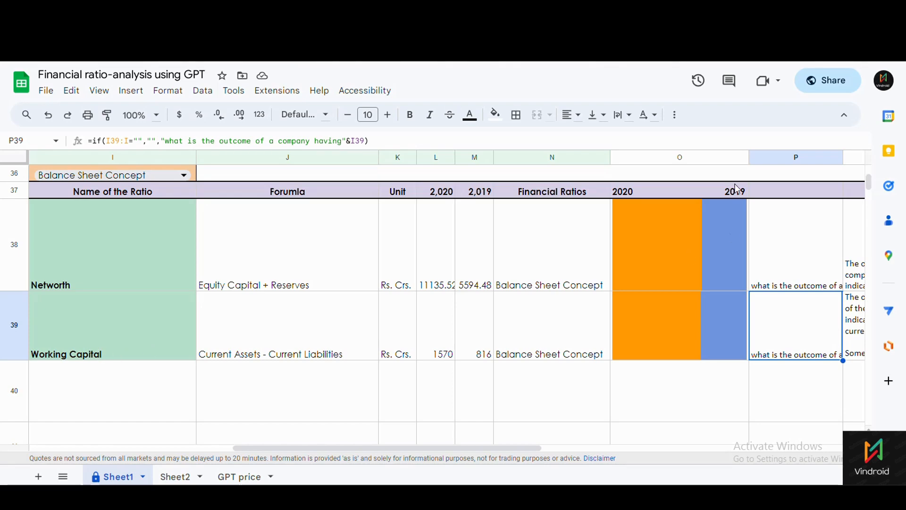
Hide the prompt column P again.
left_click(798, 159)
right_click(797, 158)
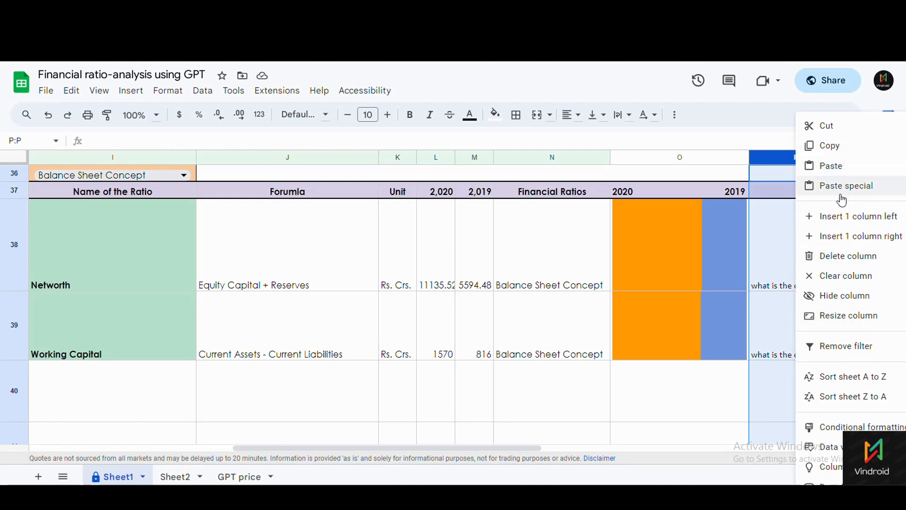
left_click(838, 296)
left_click(366, 393)
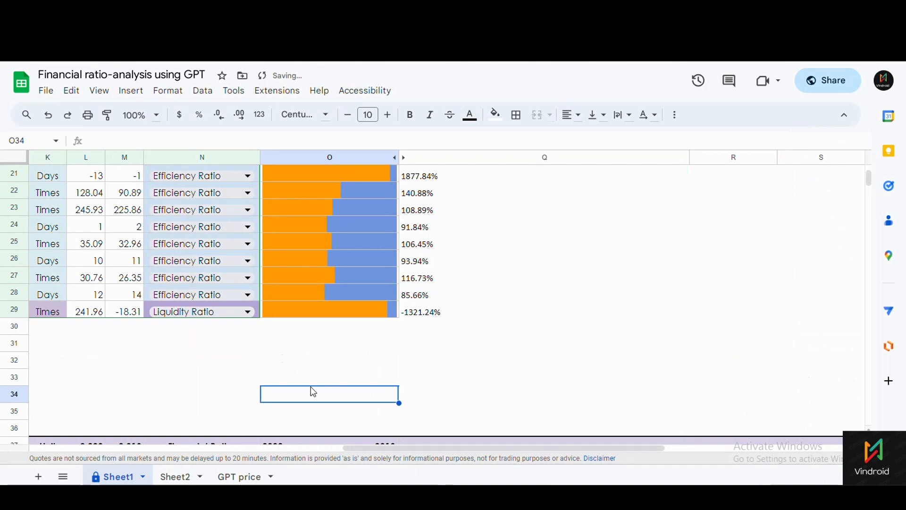
Review the Networth and Working Capital AI inference GPT formulas.
scroll(397, 433, "down", 2)
scroll(397, 432, "down", 2)
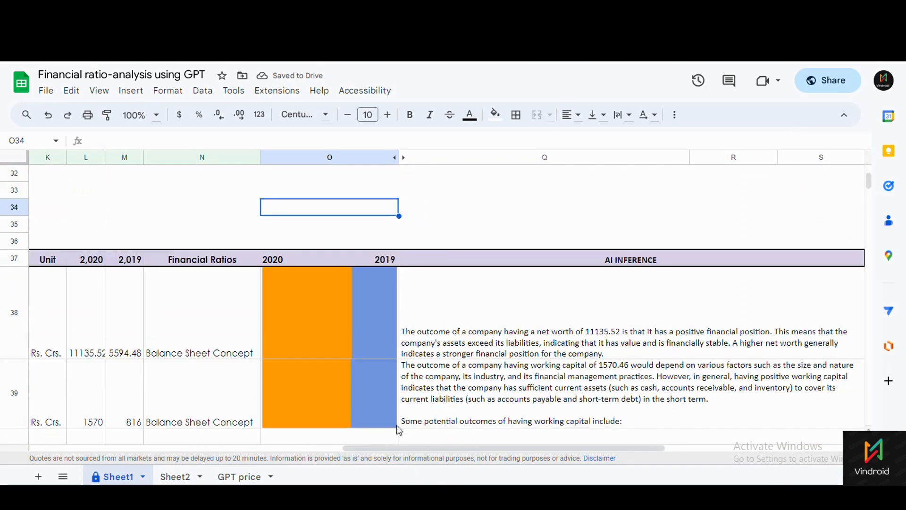
left_click(449, 344)
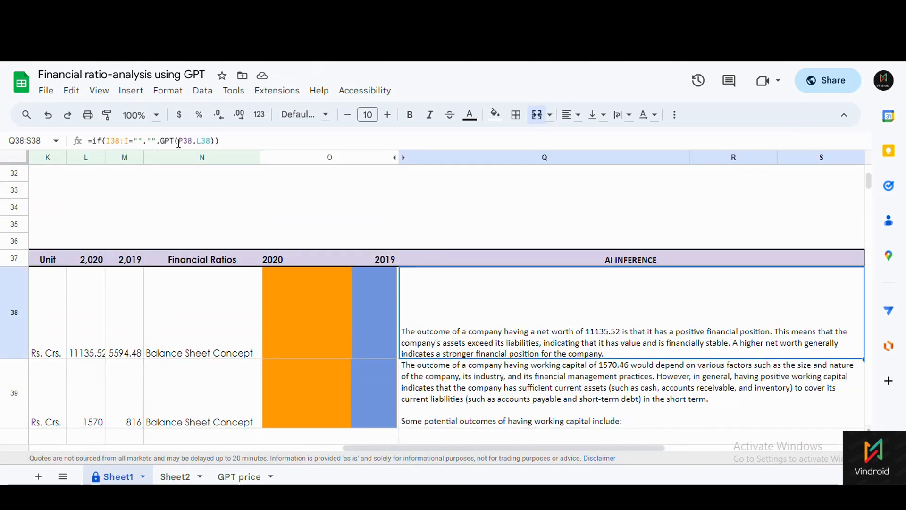
scroll(506, 378, "down", 2)
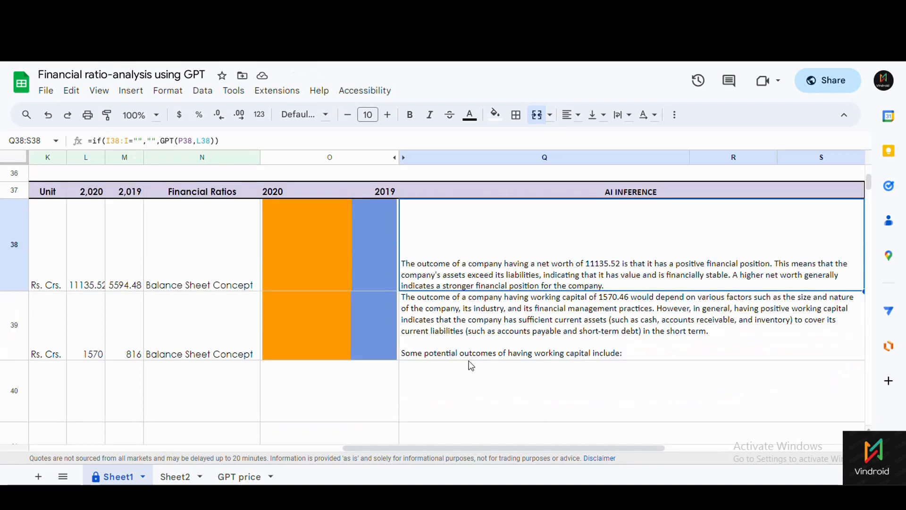
left_click(442, 328)
left_click(449, 263)
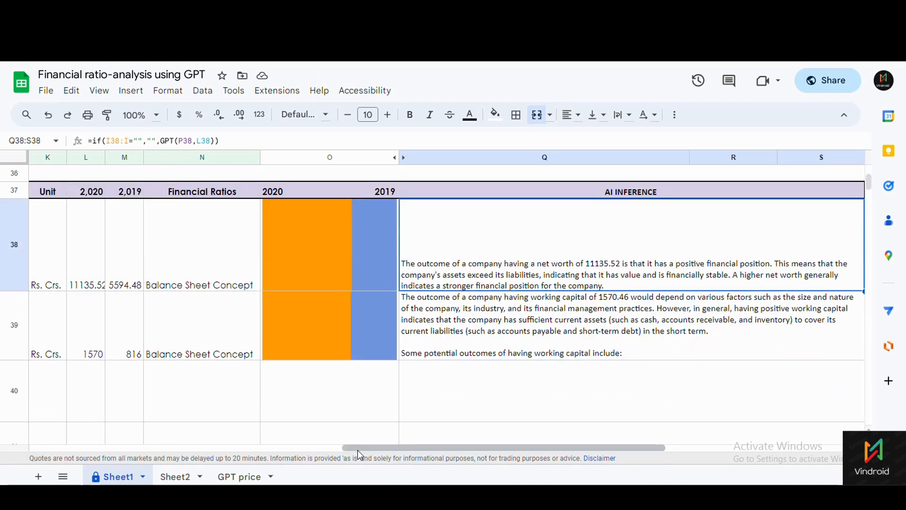
left_click_drag(359, 448, 203, 449)
Check the empty row 40, the FILTER formula, and the Networth and Working Capital name cells.
left_click(169, 406)
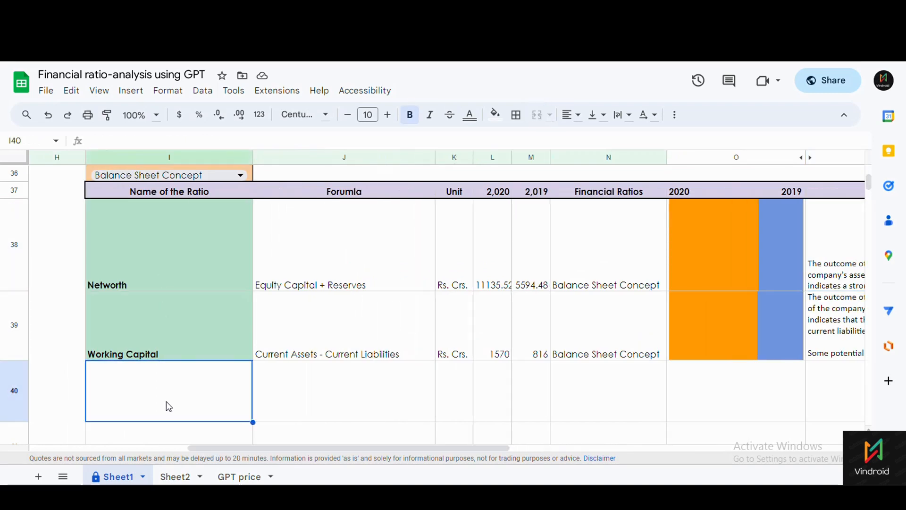
left_click(822, 385)
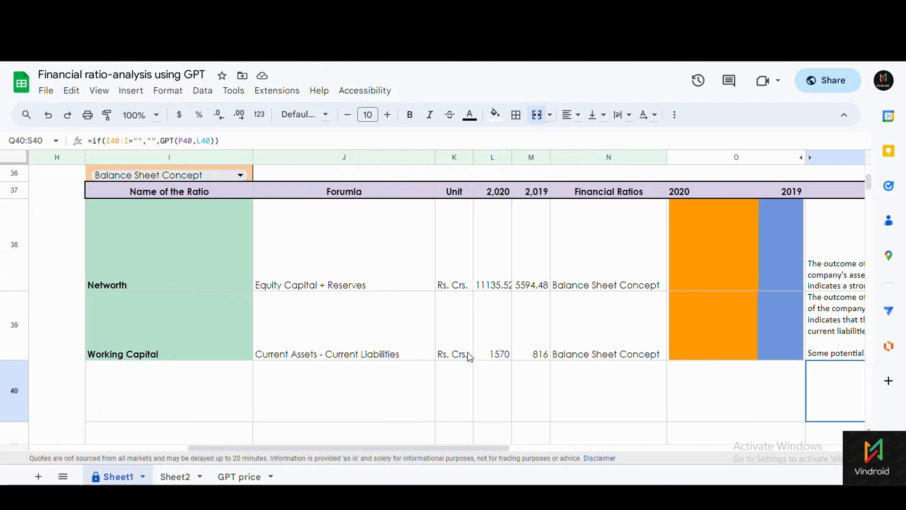
left_click(175, 275)
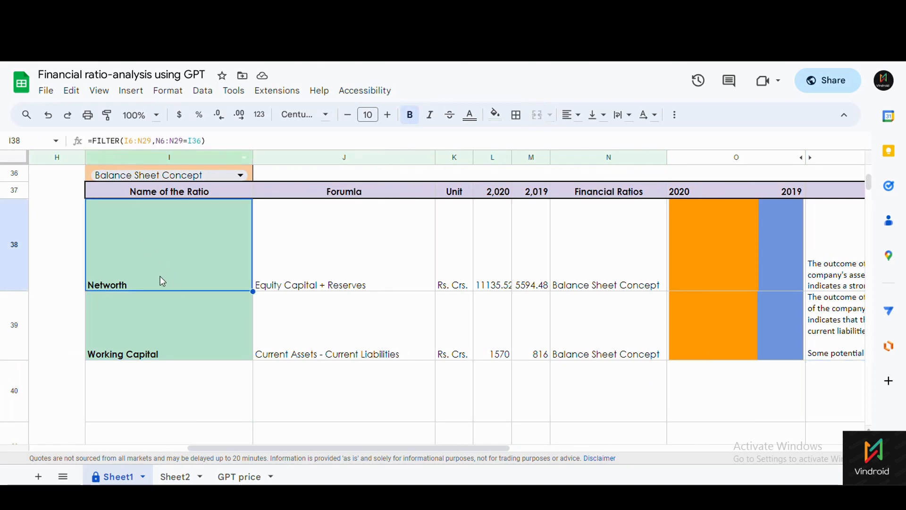
left_click(164, 310)
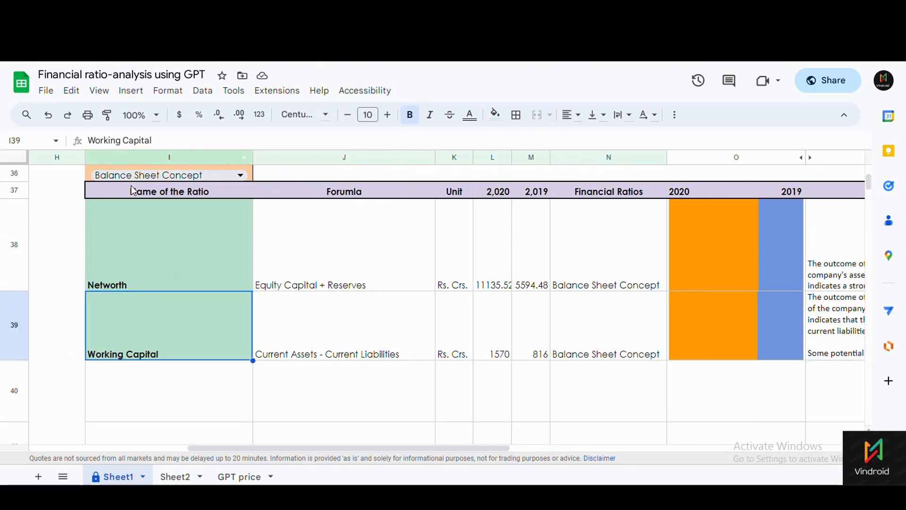
left_click_drag(149, 217, 144, 333)
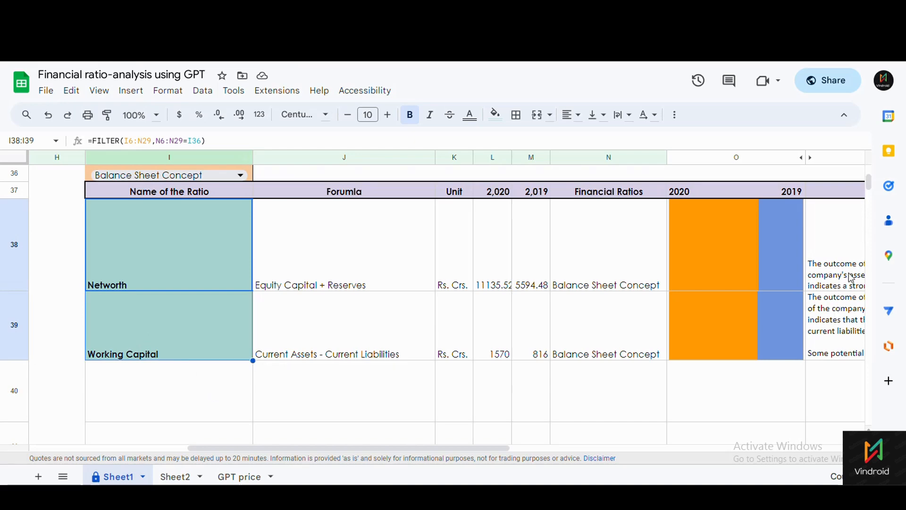
left_click_drag(850, 277, 842, 332)
left_click_drag(420, 446, 603, 468)
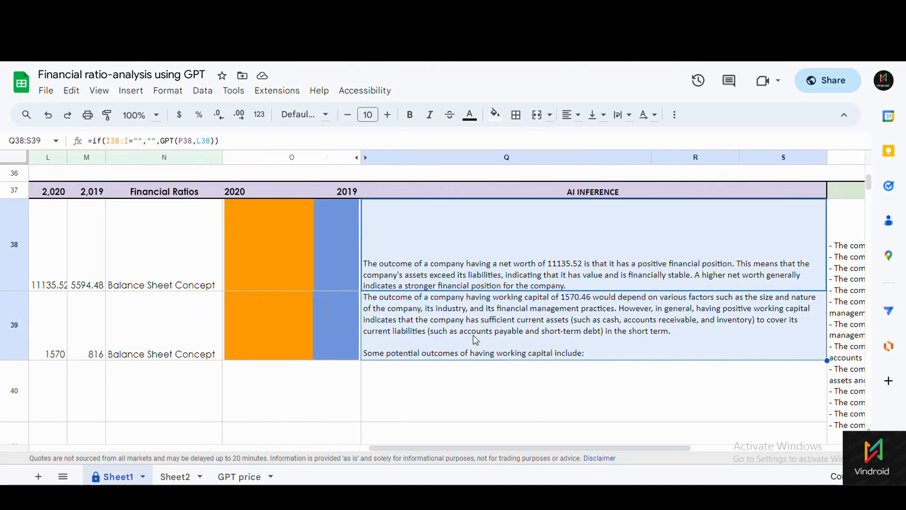
Re-enter Q38's =if(I38:I="","",GPT(P38,L38)) after checking the GPT function help.
left_click(457, 282)
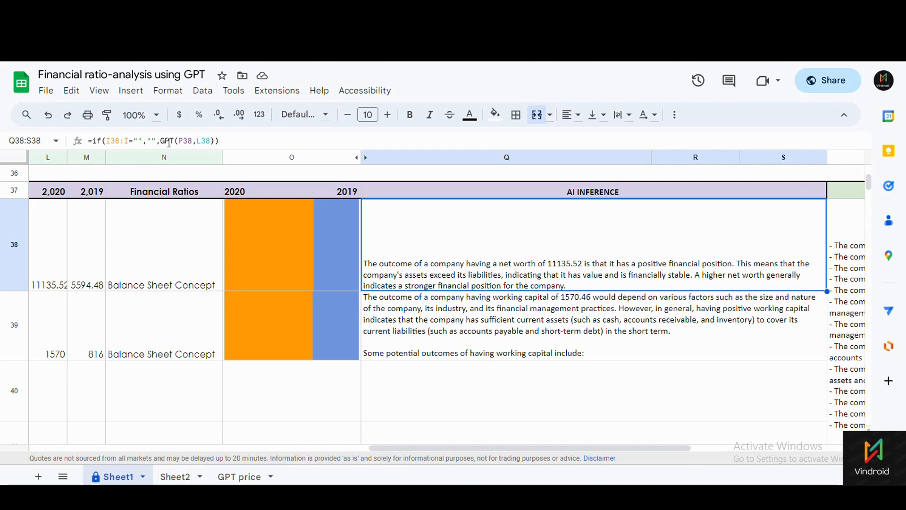
left_click(187, 141)
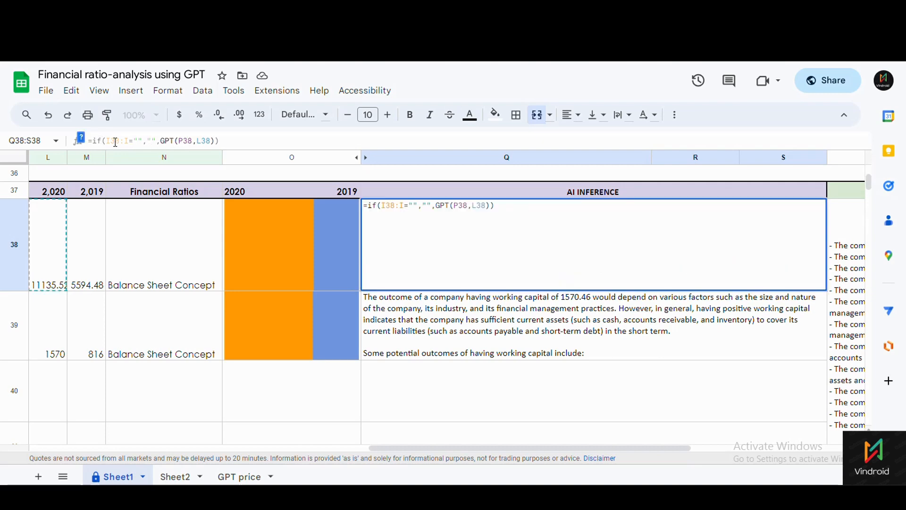
left_click(82, 139)
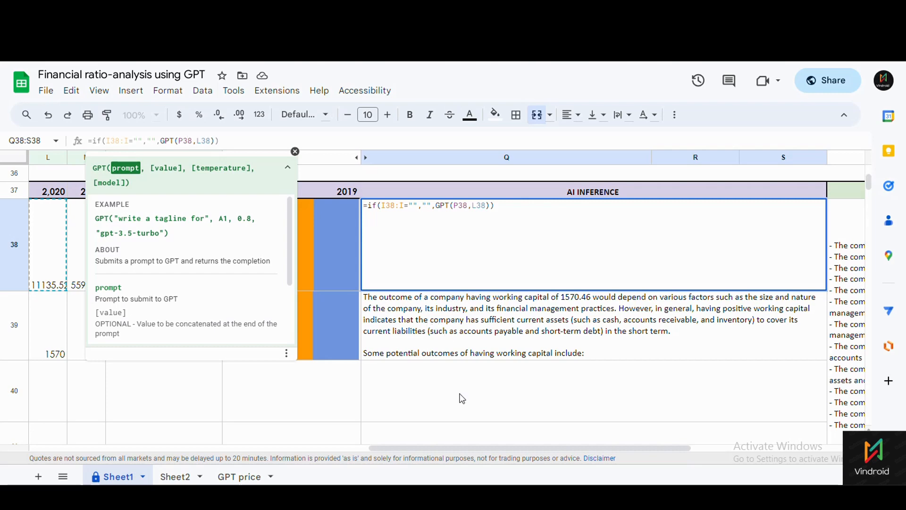
double_click(444, 402)
key("Escape")
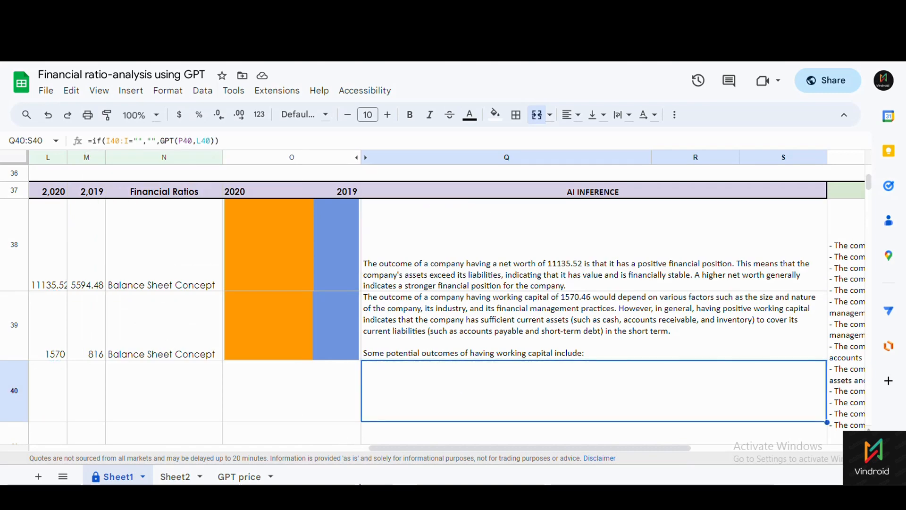
Recommit the Networth inference formula to regenerate the explanation of the 11135.52 net worth.
left_click_drag(379, 449, 237, 440)
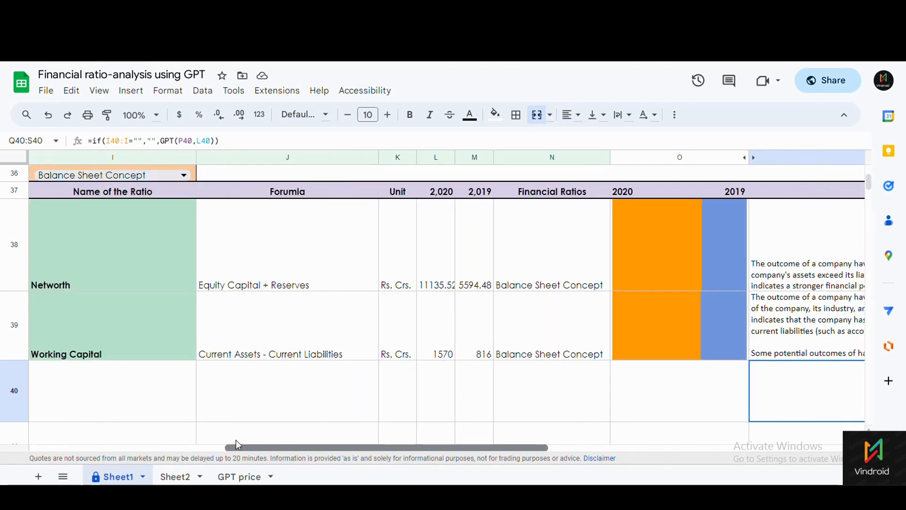
left_click_drag(84, 211, 169, 353)
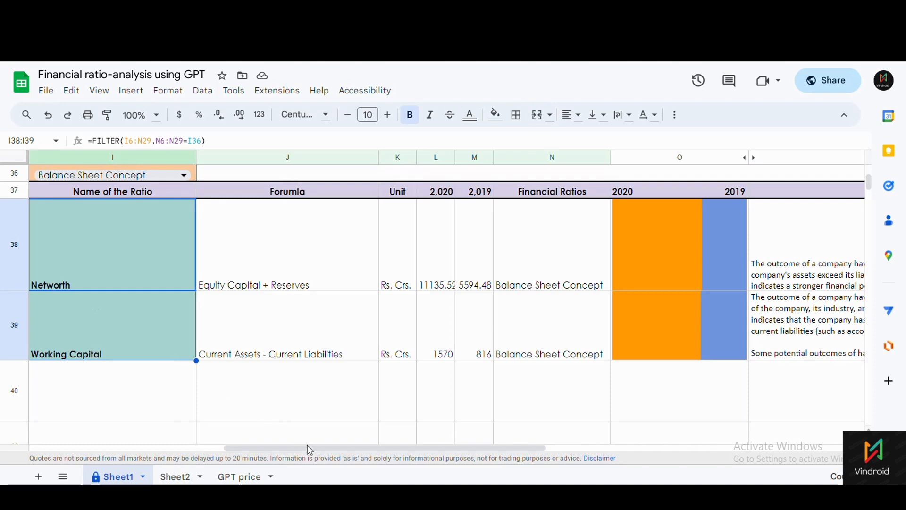
left_click_drag(310, 450, 496, 454)
left_click(316, 264)
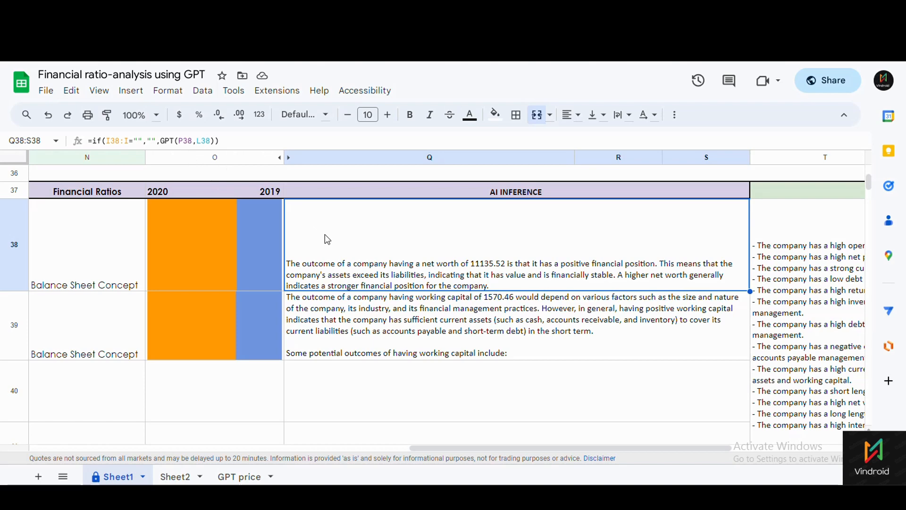
mouse_move(384, 449)
left_mouse_down()
mouse_move(226, 443)
mouse_move(373, 456)
left_mouse_up()
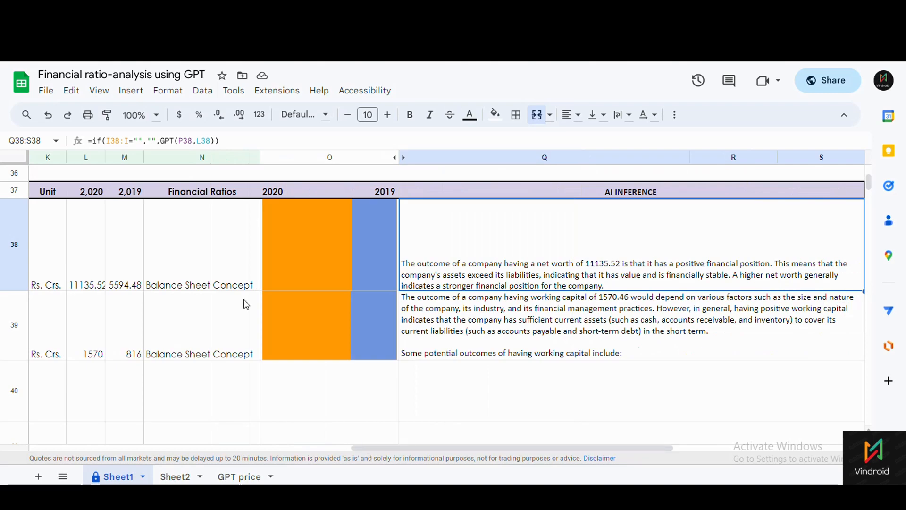
left_click(207, 141)
left_click(75, 282)
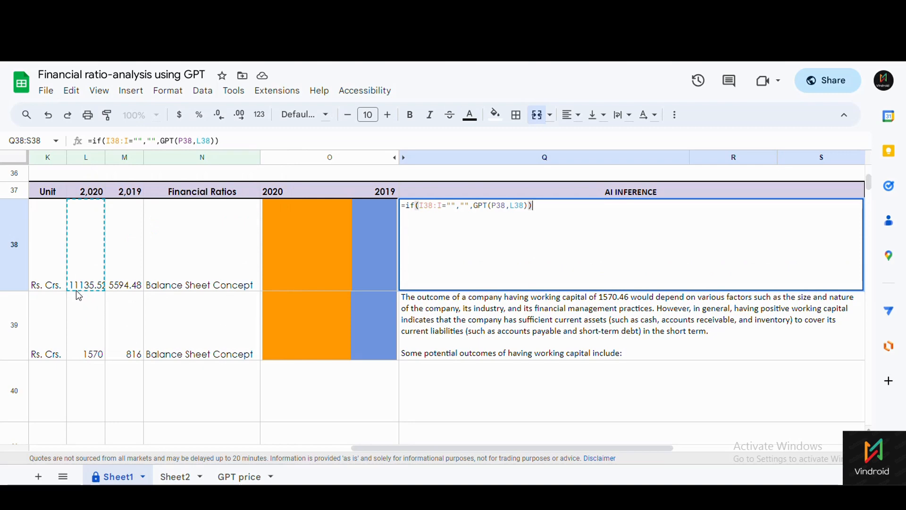
left_click(469, 355)
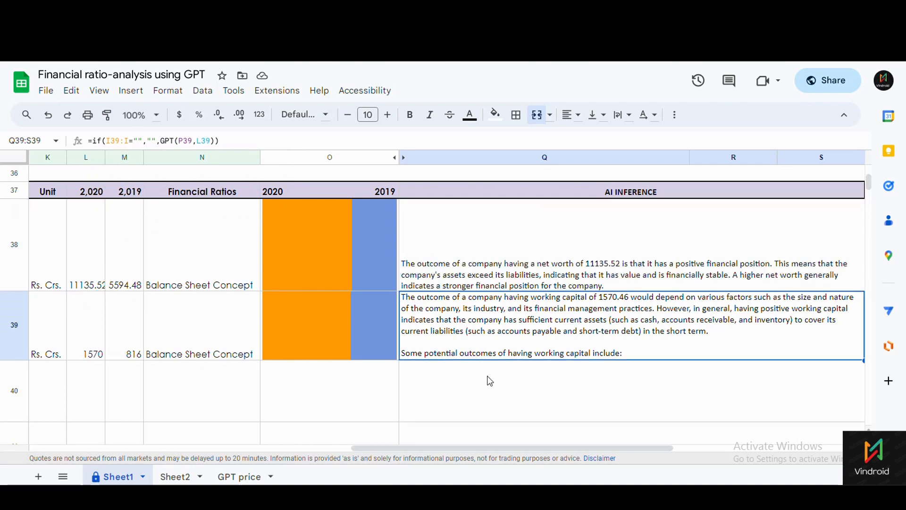
Check the Working Capital name, formula description and 2020 value 1570.46 in row 39.
left_click(467, 280)
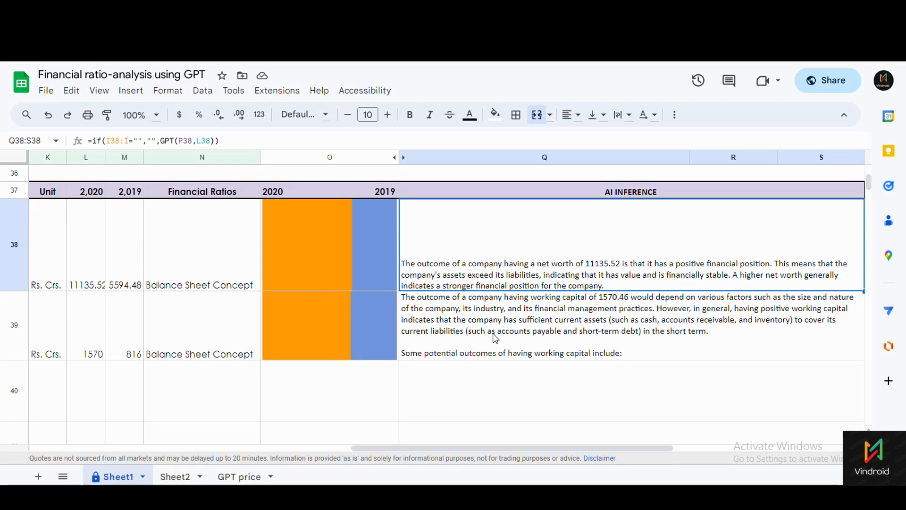
left_click(451, 345)
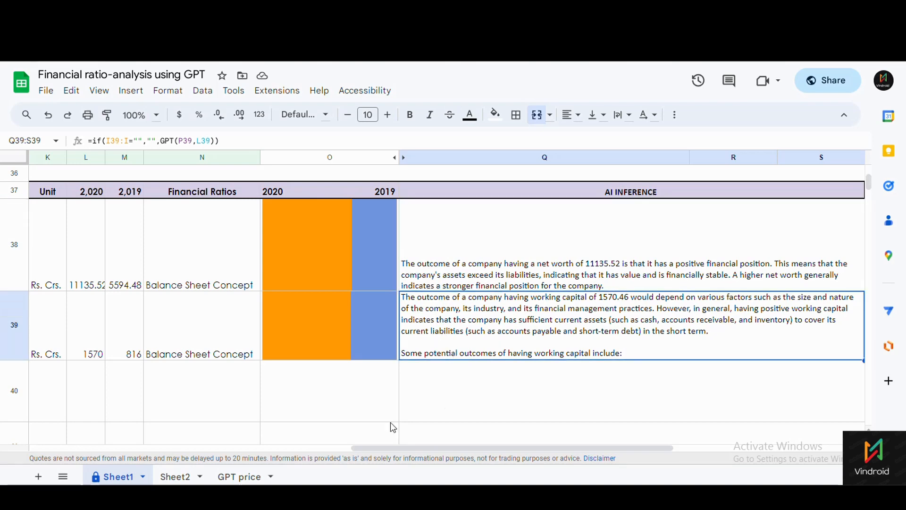
left_click_drag(381, 447, 250, 446)
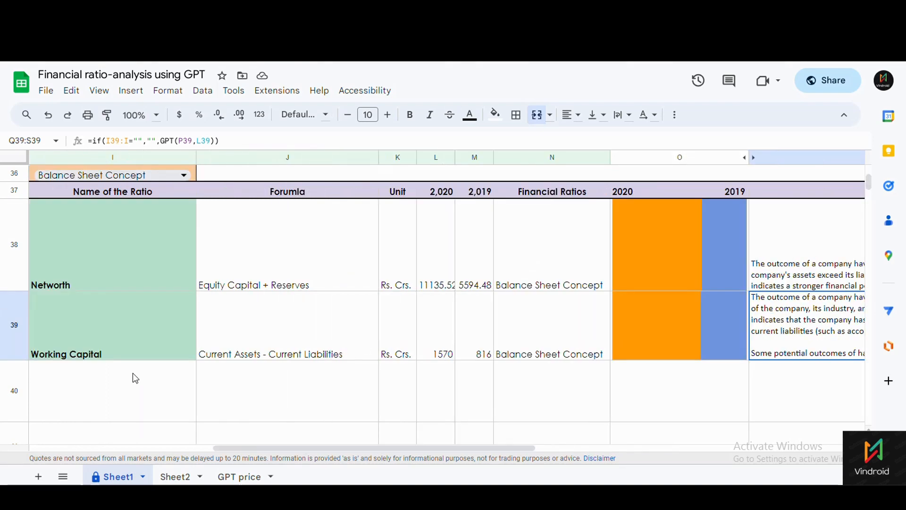
left_click(142, 350)
left_click(236, 354)
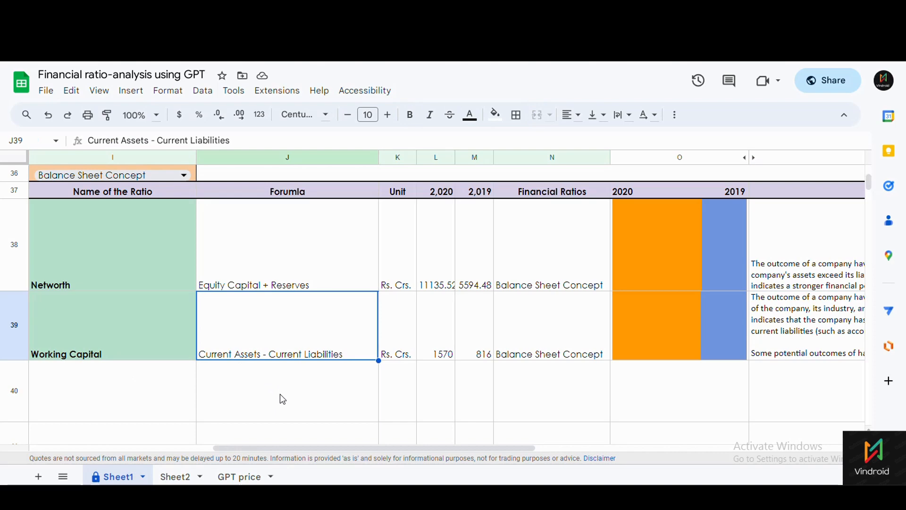
left_click(448, 356)
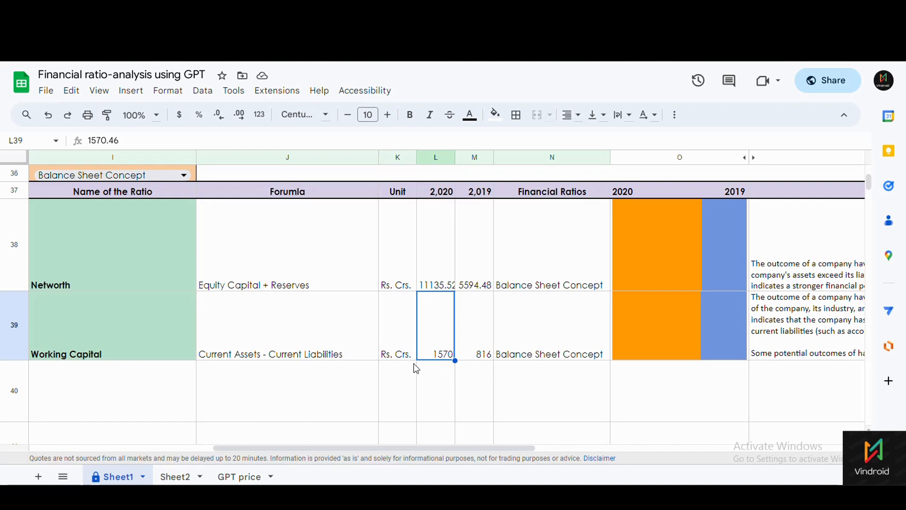
left_click_drag(477, 449, 647, 449)
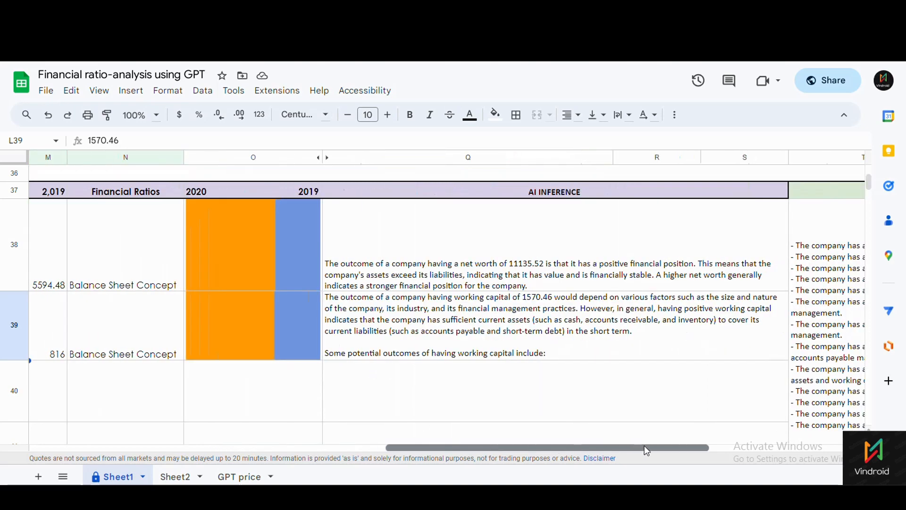
left_click(524, 341)
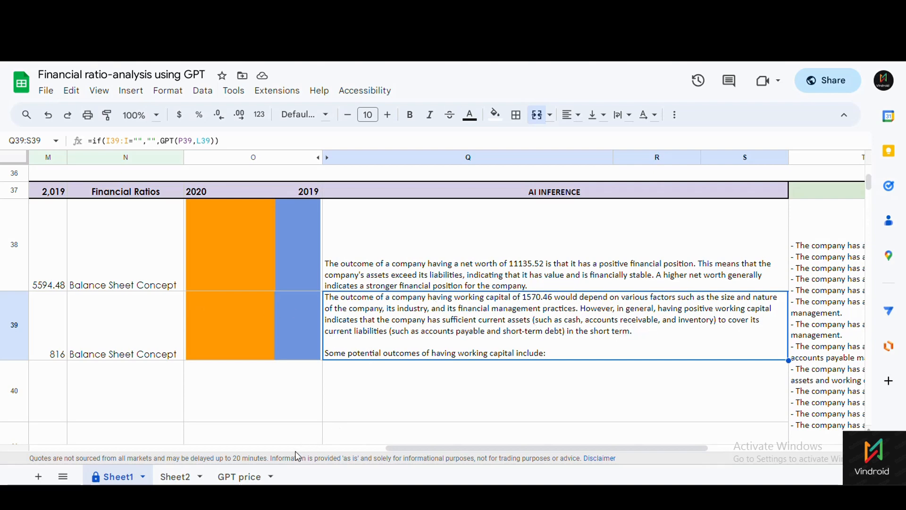
left_click_drag(392, 449, 222, 450)
left_click(229, 351)
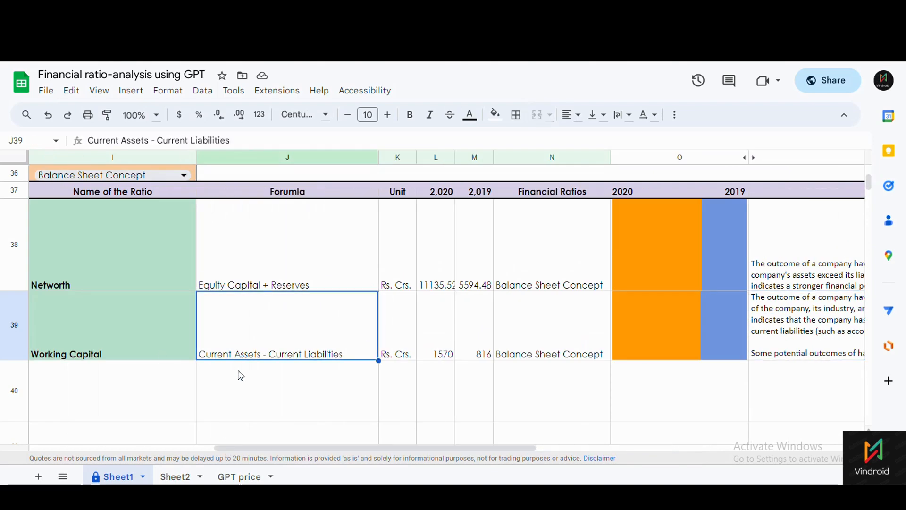
left_click_drag(295, 449, 367, 447)
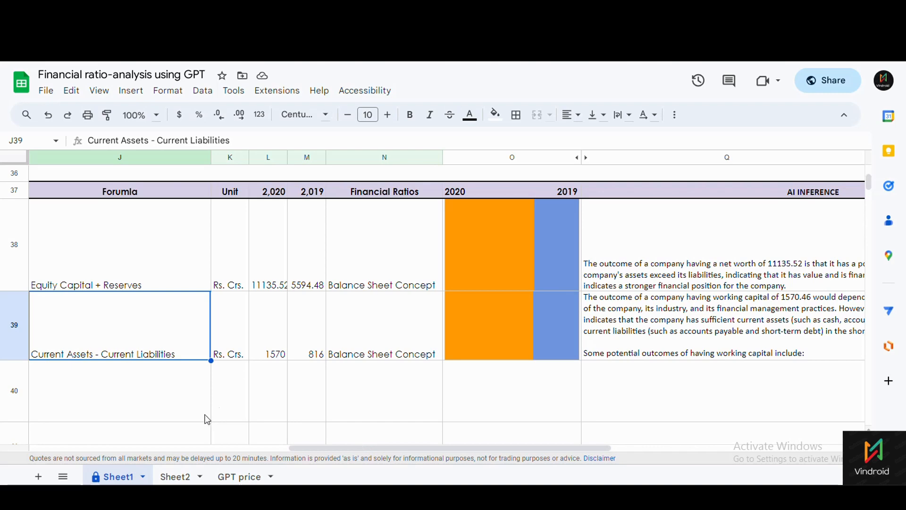
left_click_drag(377, 448, 480, 446)
Recalculate Q39's =if(I39:I="","",GPT(P39,L39)) to regenerate the Working Capital explanation.
left_click(393, 342)
double_click(393, 341)
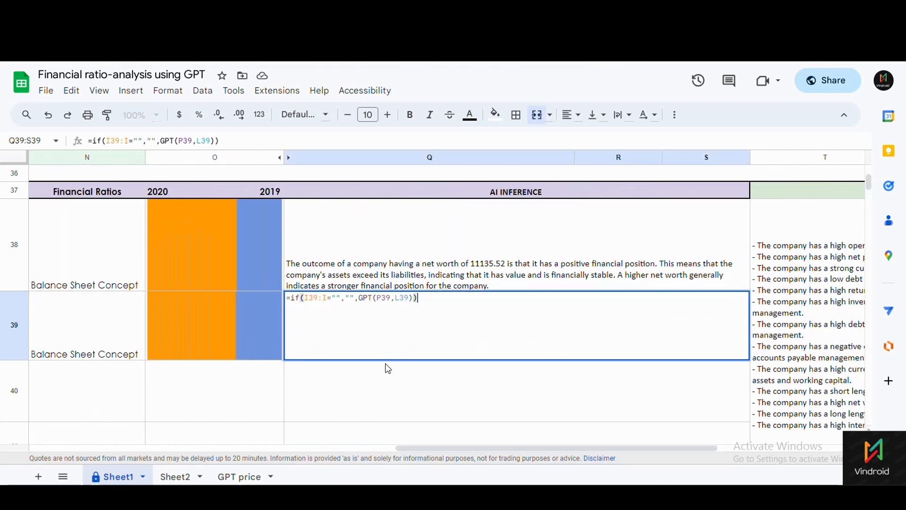
left_click(379, 381)
left_click(354, 319)
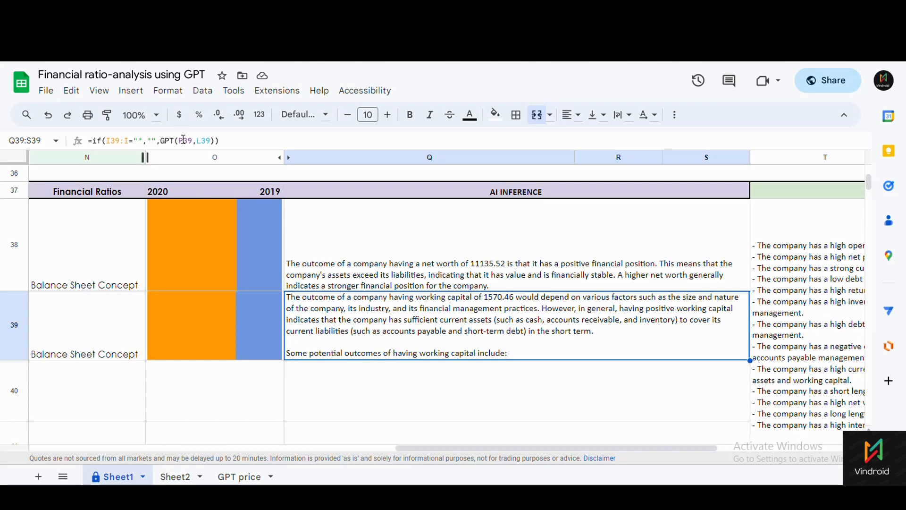
left_click_drag(496, 450, 226, 427)
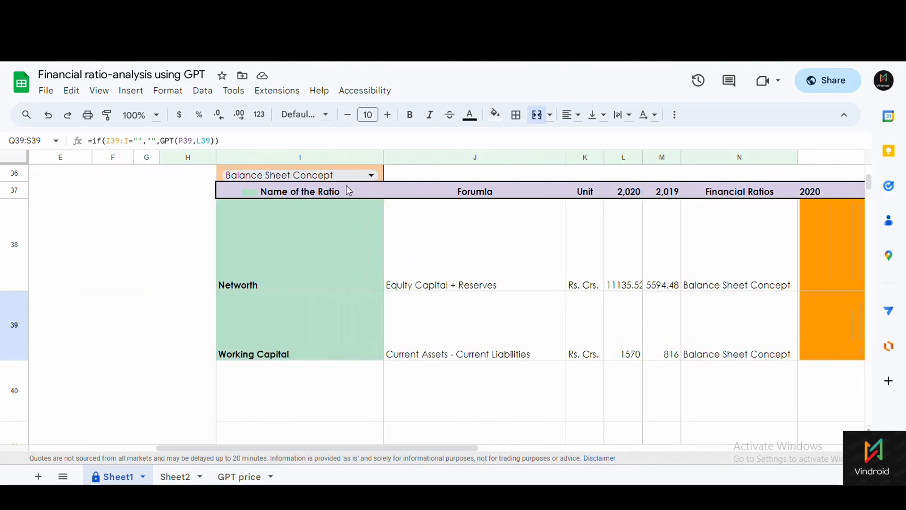
Filter the lookup table to Solvency Ratio, showing Debt to Equity at 0.02 vs 0.03.
left_click(368, 175)
left_click(270, 196)
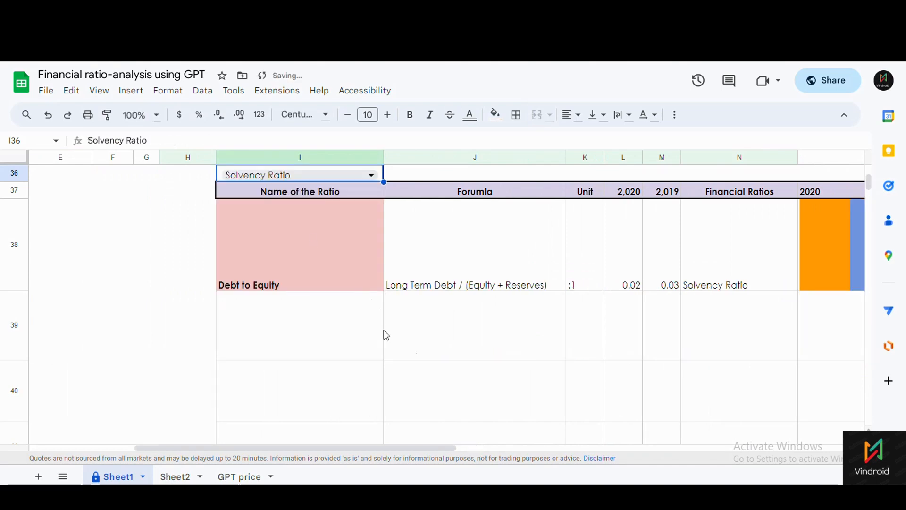
left_click(328, 285)
left_click(308, 330)
left_click(294, 274)
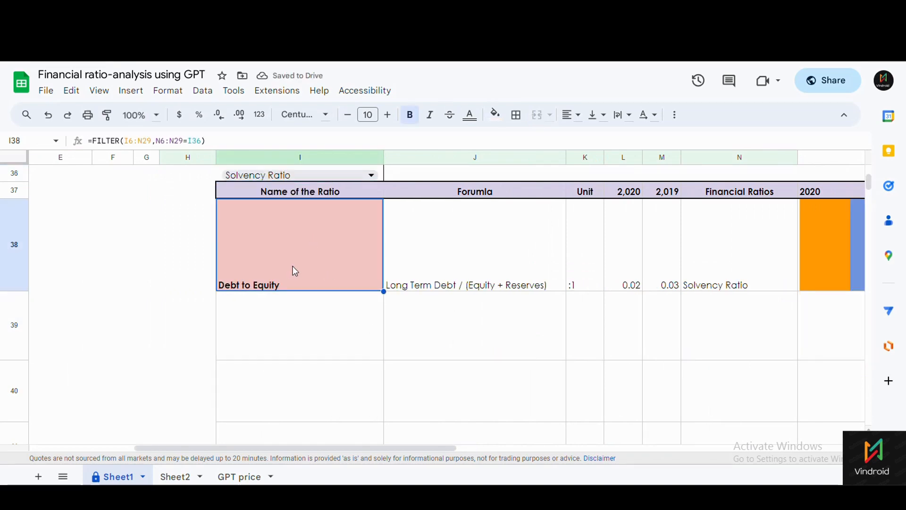
Select Debt to Equity's formula in J38 and scroll right to its AI INFERENCE column.
scroll(303, 294, "up", 7)
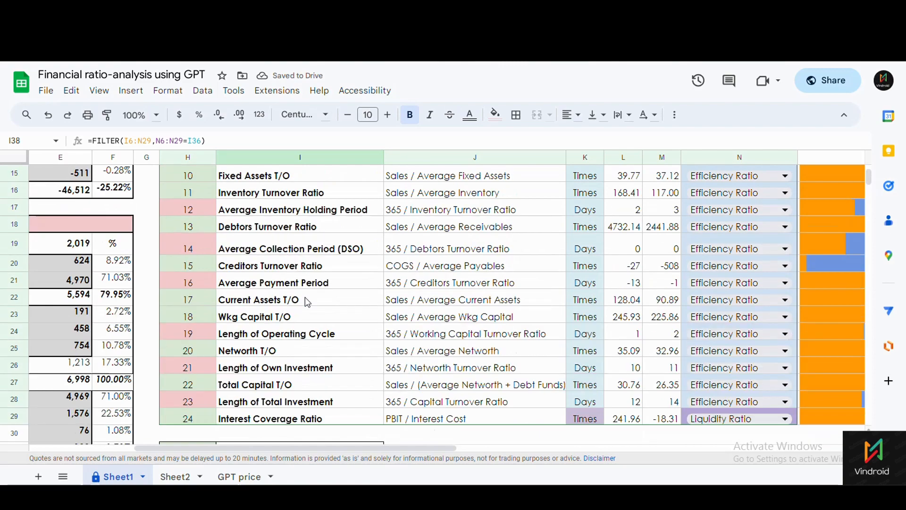
scroll(308, 302, "down", 7)
scroll(308, 303, "up", 8)
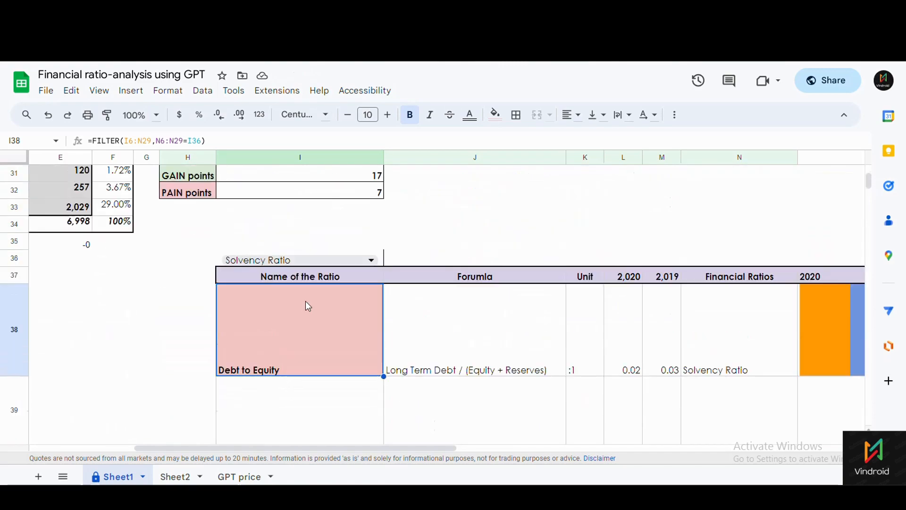
scroll(679, 384, "up", 2)
scroll(679, 384, "down", 1)
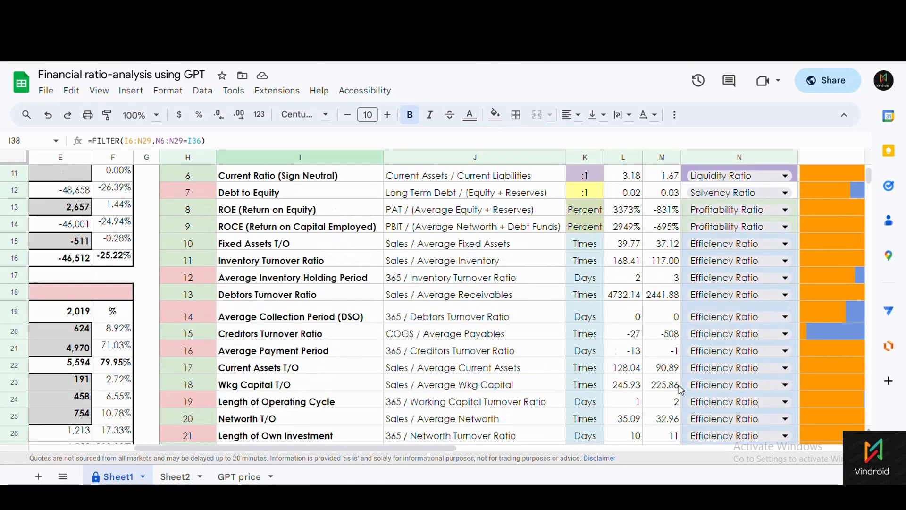
scroll(679, 383, "up", 3)
scroll(678, 378, "down", 7)
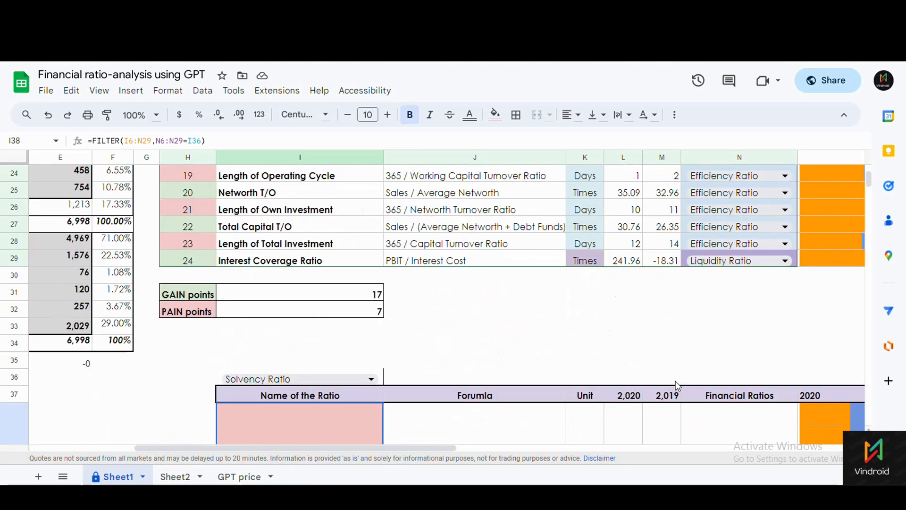
scroll(678, 380, "up", 5)
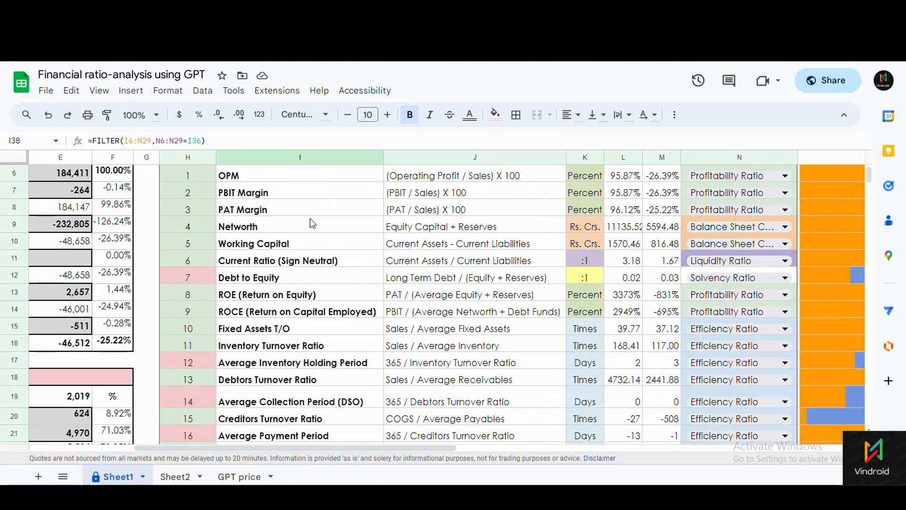
left_click(268, 278)
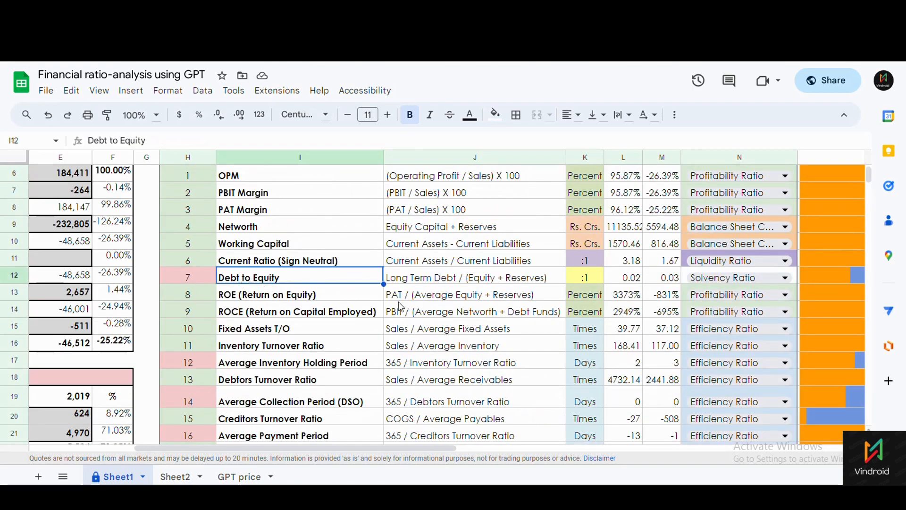
scroll(392, 378, "down", 9)
left_click(438, 323)
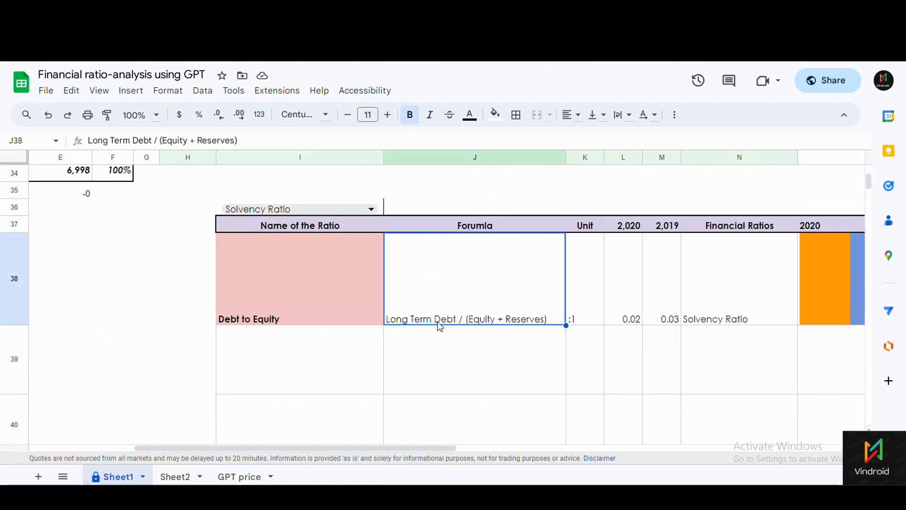
left_click_drag(423, 451, 668, 458)
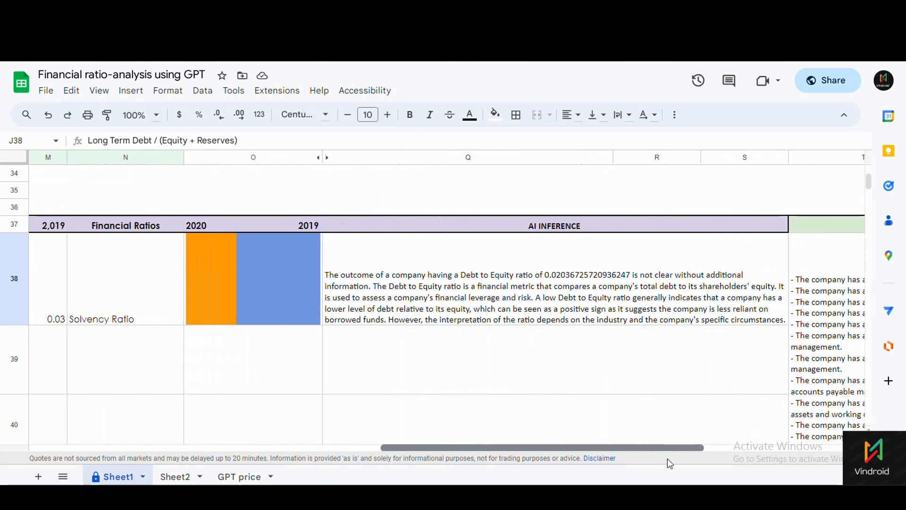
left_click(491, 300)
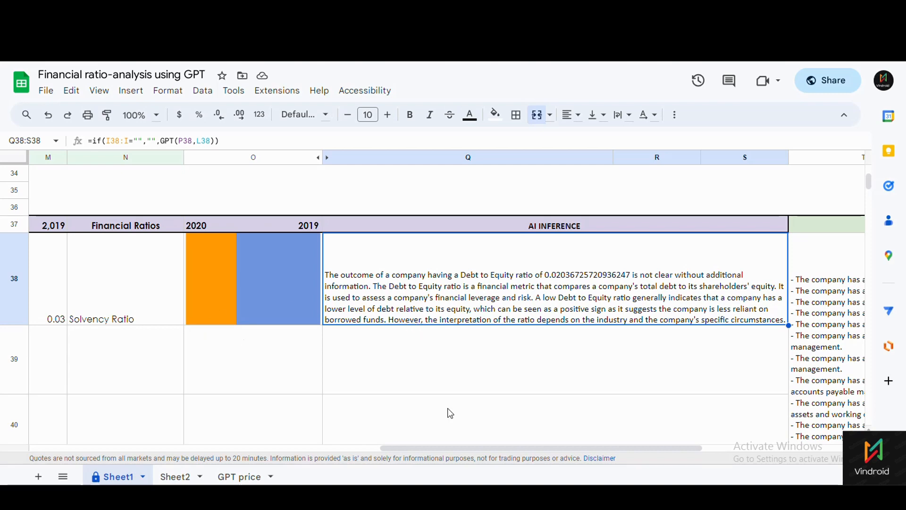
left_click_drag(469, 451, 217, 449)
scroll(171, 212, "right", 3)
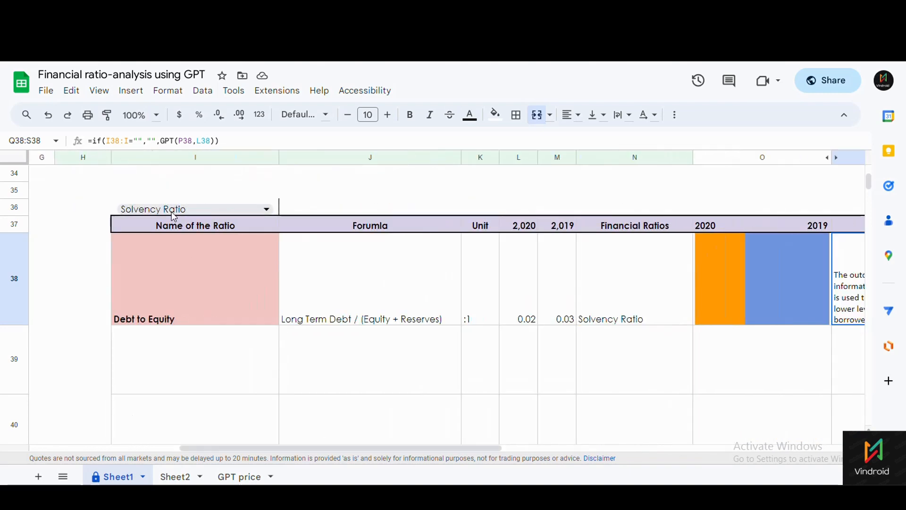
left_click(261, 209)
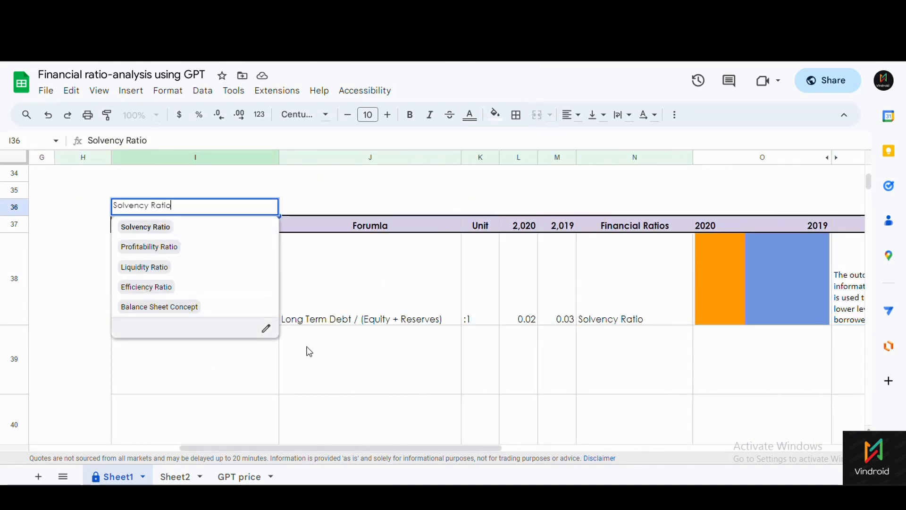
left_click(330, 357)
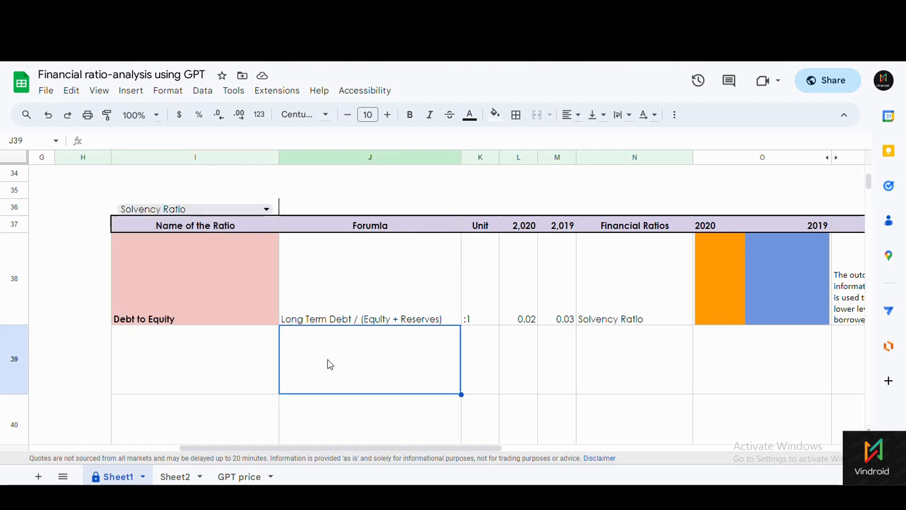
left_click(844, 323)
left_click_drag(449, 447, 623, 455)
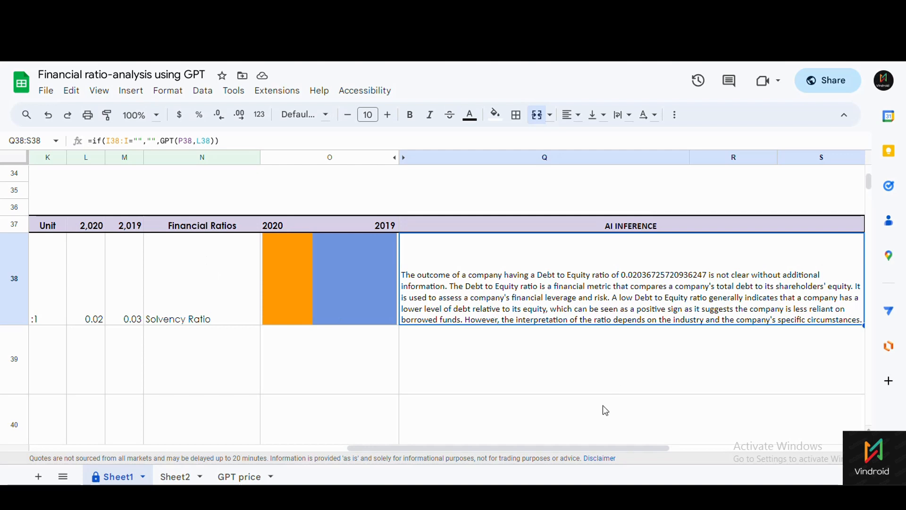
On Sheet2, inspect A3's =sort(Sheet1!I6:O29,Sheet1!N6:N29,true) formula and its argument help.
left_click(174, 477)
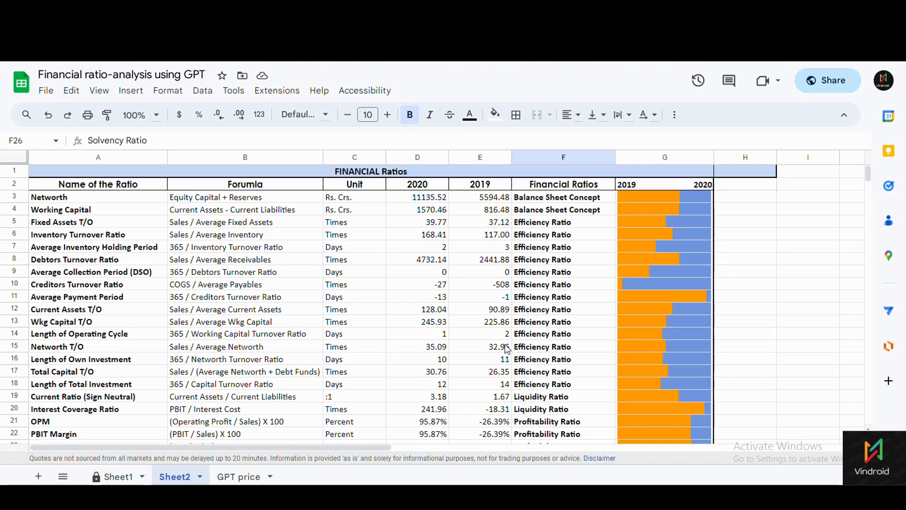
left_click(529, 203)
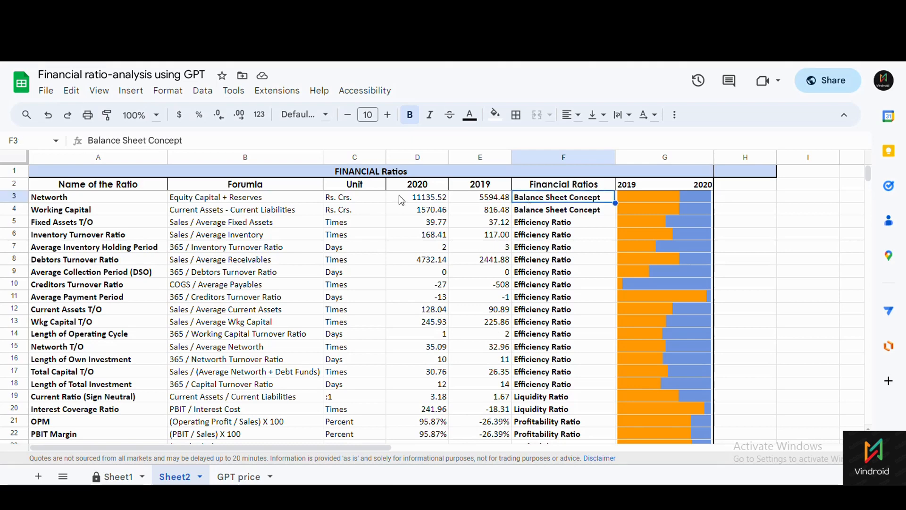
left_click(60, 203)
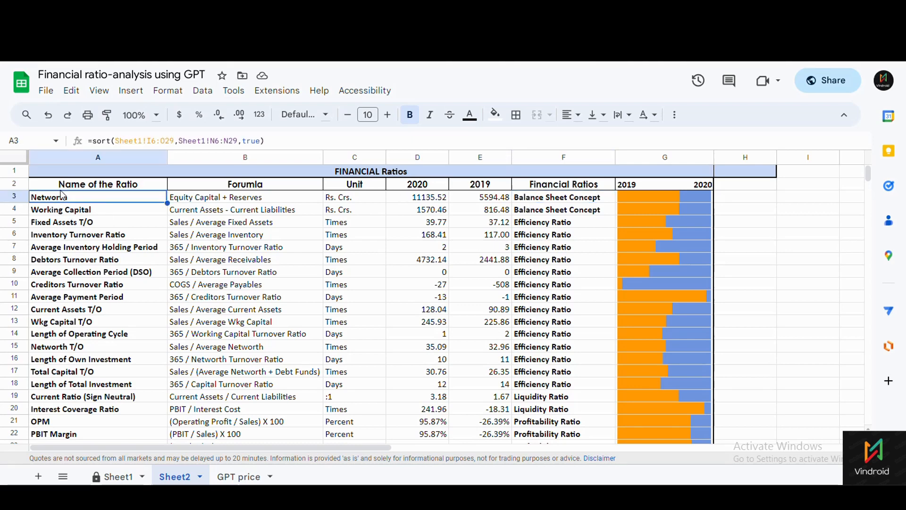
left_click(141, 141)
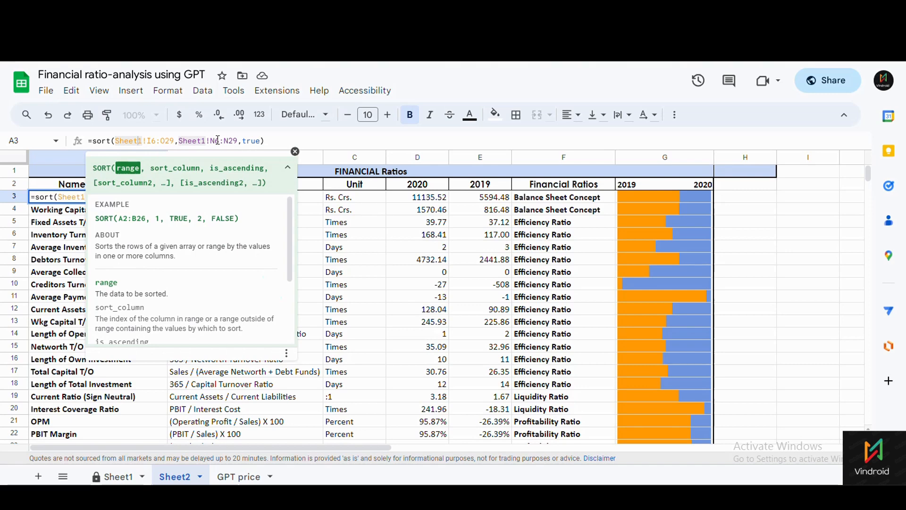
left_click(217, 140)
left_click(107, 140)
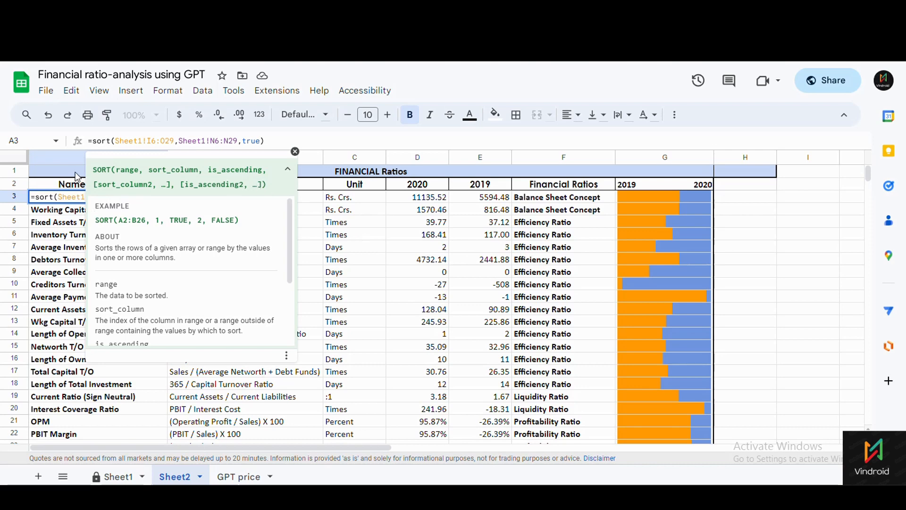
Compare Sheet2's sorted table against the source data on Sheet1.
left_click(115, 477)
scroll(418, 385, "up", 8)
scroll(427, 379, "up", 3)
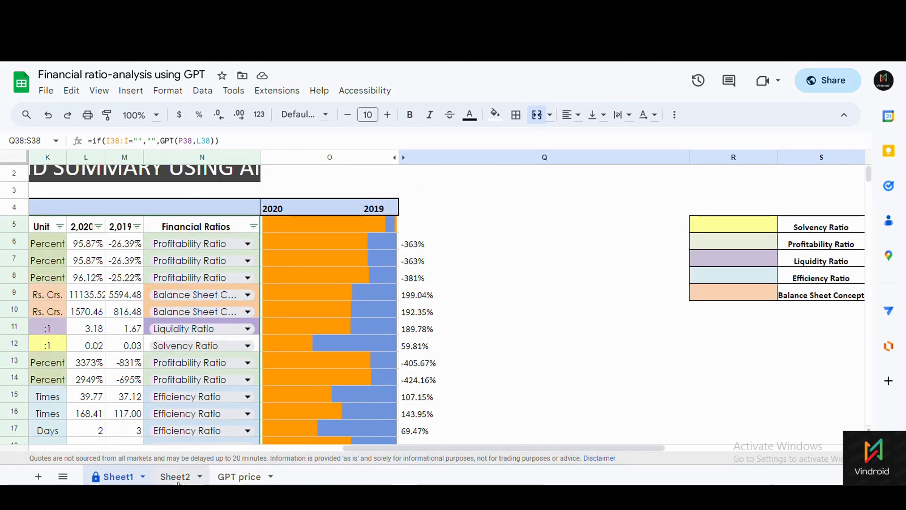
left_click(175, 477)
left_click(197, 140)
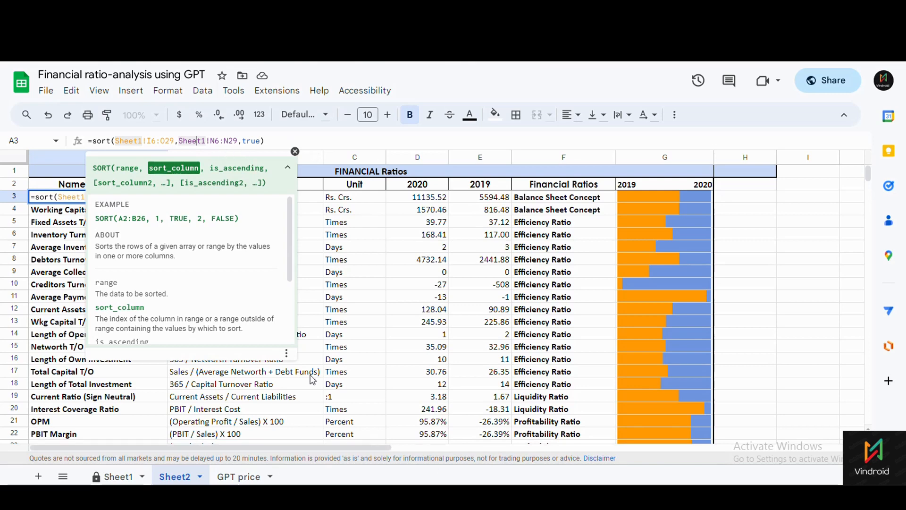
left_click(119, 478)
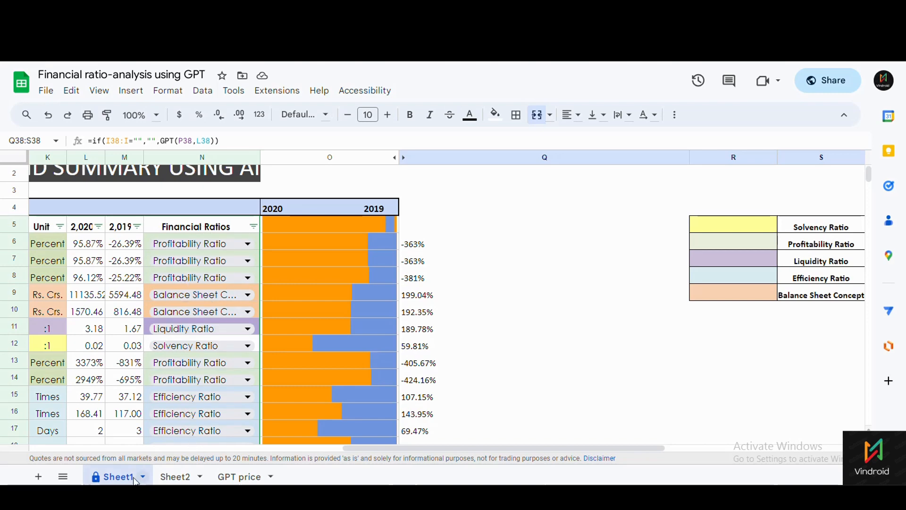
left_click(174, 477)
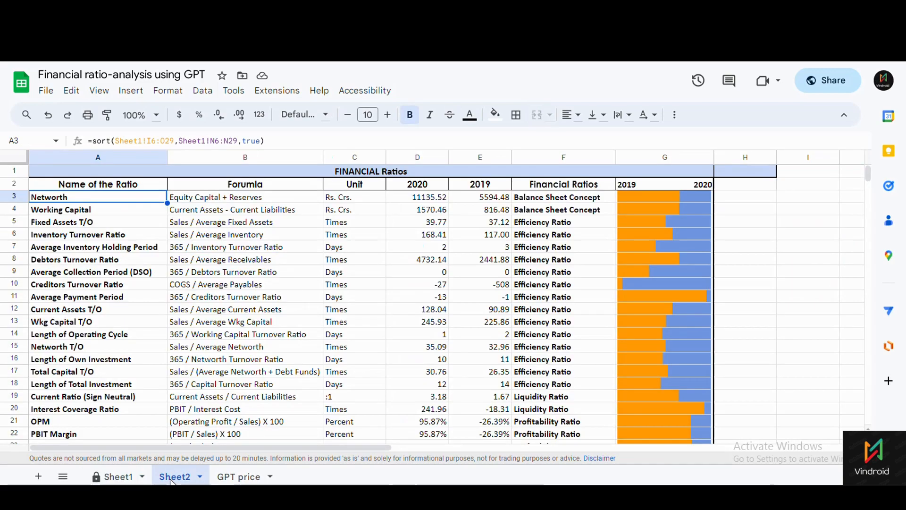
Select the sorted table A2:G26 and look at the File download options without downloading.
left_click(558, 199)
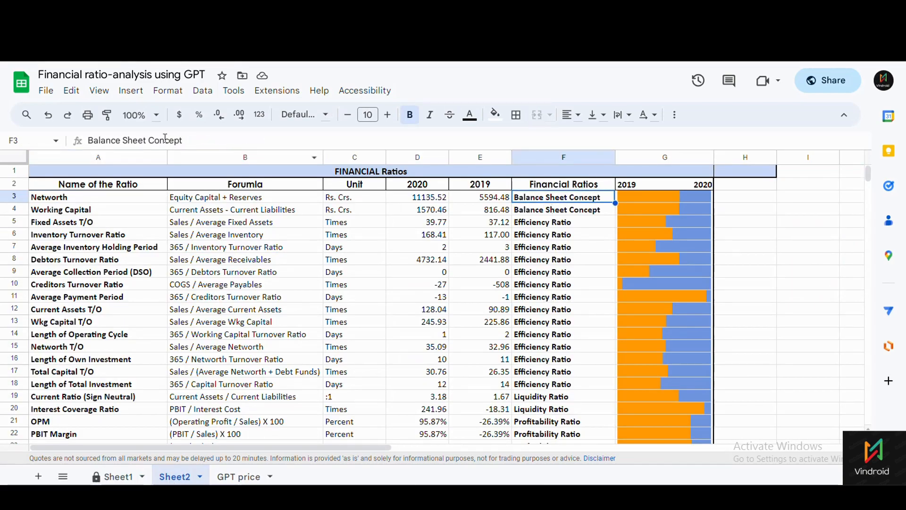
scroll(537, 242, "down", 3)
scroll(548, 240, "up", 3)
left_click_drag(75, 189, 713, 191)
scroll(362, 234, "up", 5)
left_click(46, 91)
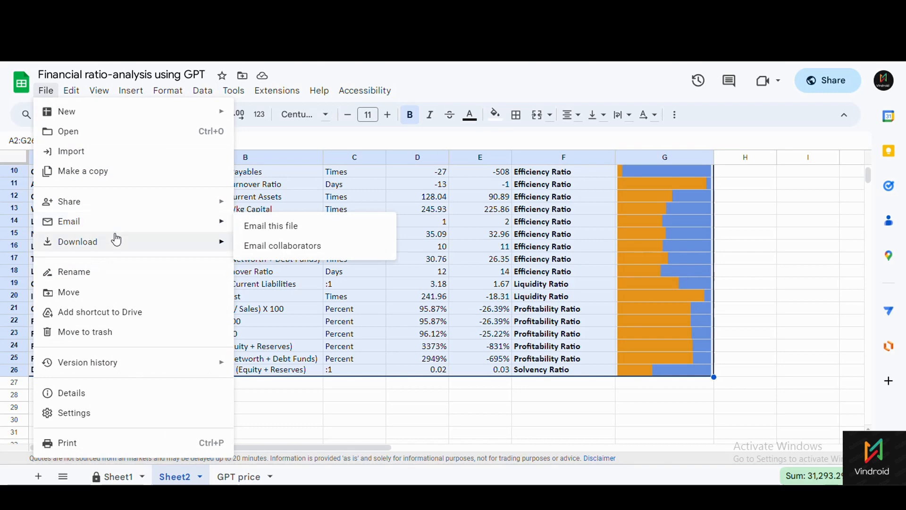
mouse_move(113, 238)
left_click(769, 321)
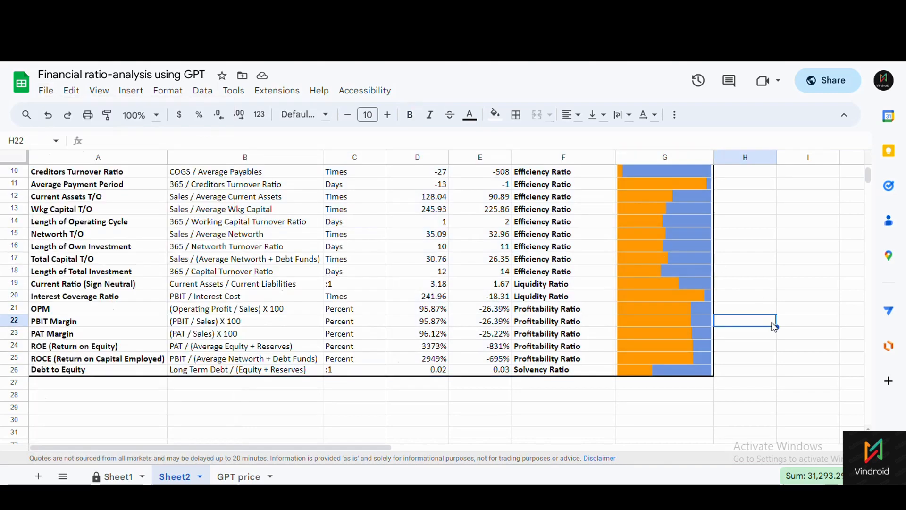
On Sheet1, select T38 and edit its =GPT_SUMMARIZE(U4:V28,"Give inference inBullet Points") formula.
left_click(131, 477)
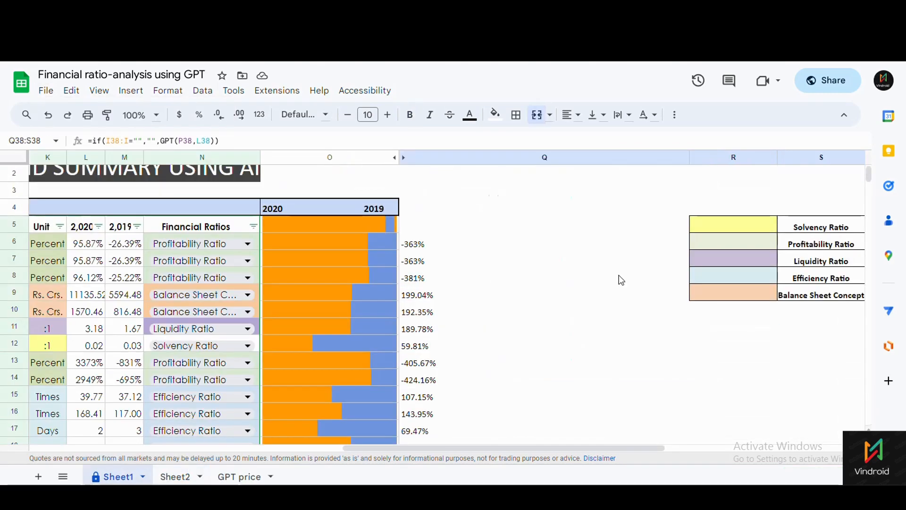
scroll(470, 302, "down", 6)
scroll(476, 328, "up", 2)
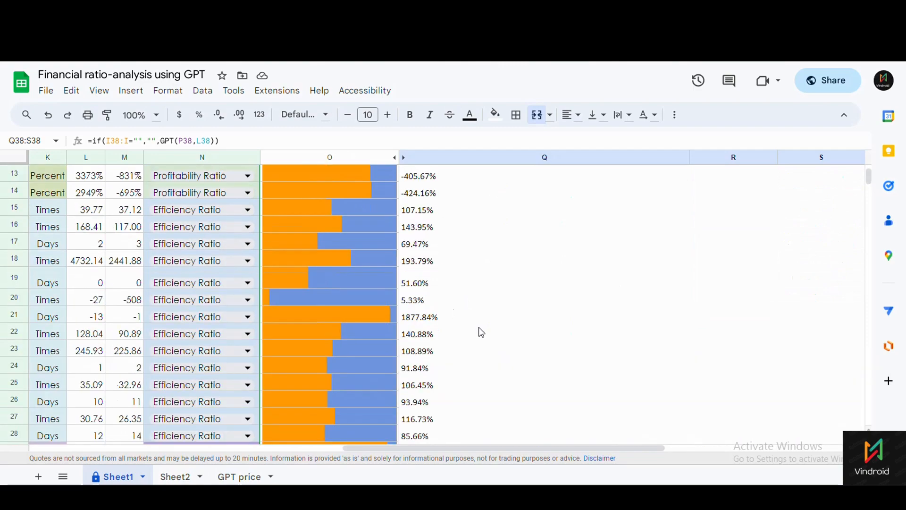
scroll(477, 330, "down", 5)
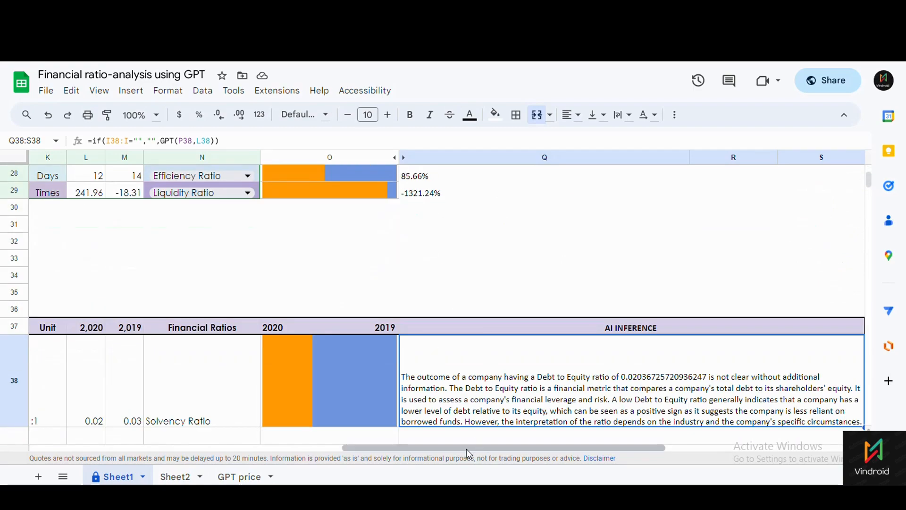
left_click_drag(466, 449, 682, 446)
scroll(427, 340, "down", 2)
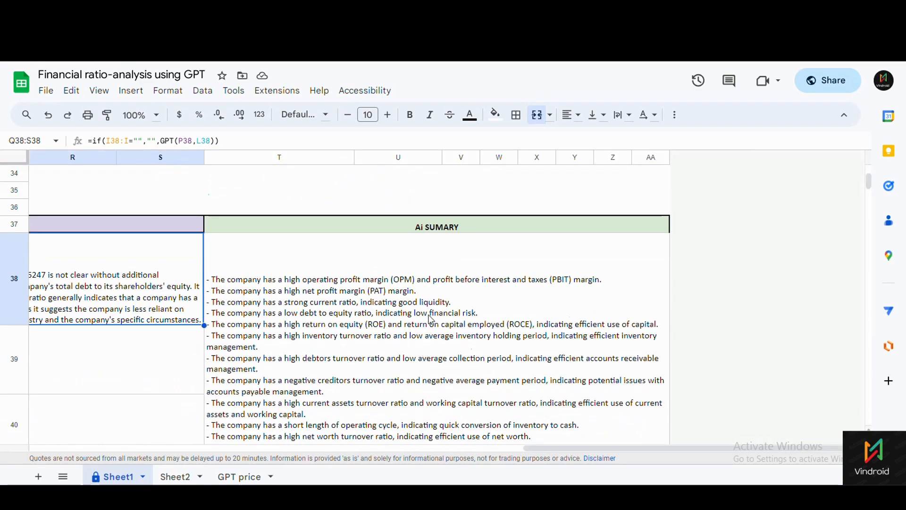
left_click(430, 320)
scroll(429, 320, "down", 5)
scroll(429, 320, "up", 4)
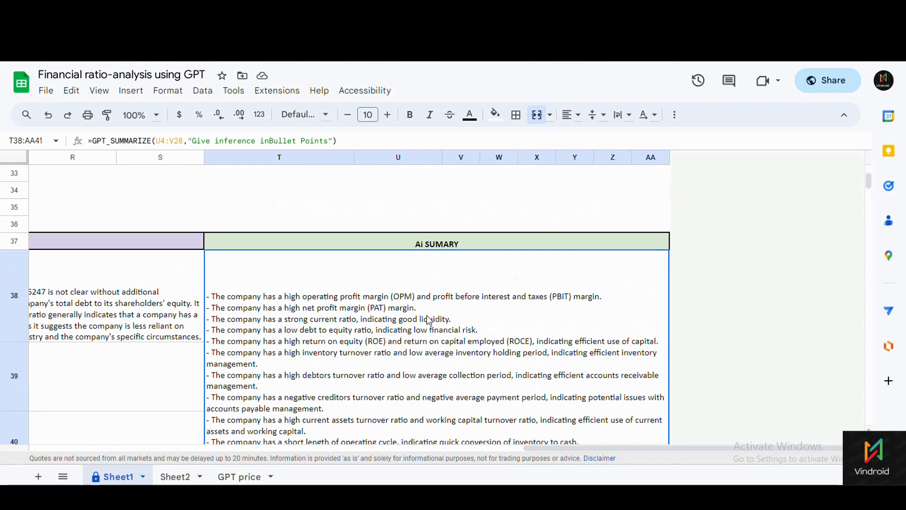
left_click(101, 142)
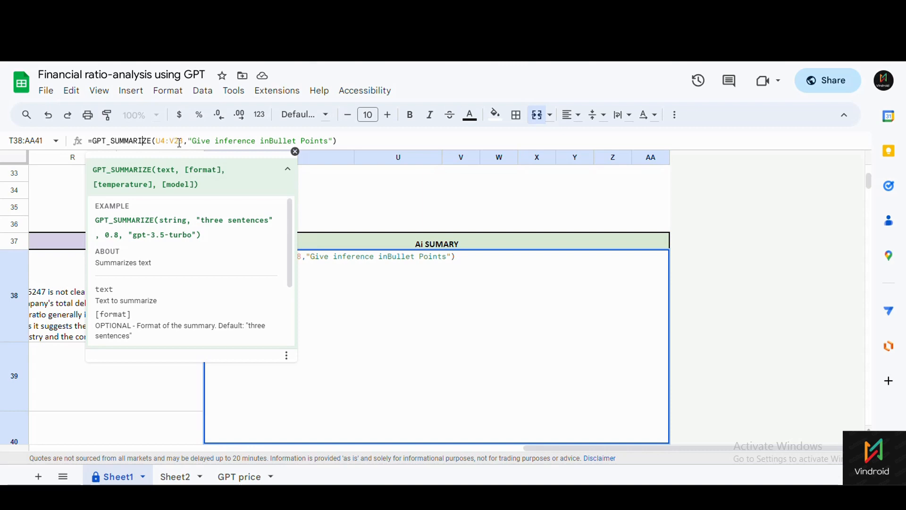
Close the function help and leave the summary formula unchanged for now.
left_click(295, 152)
scroll(399, 240, "up", 5)
left_click(573, 284)
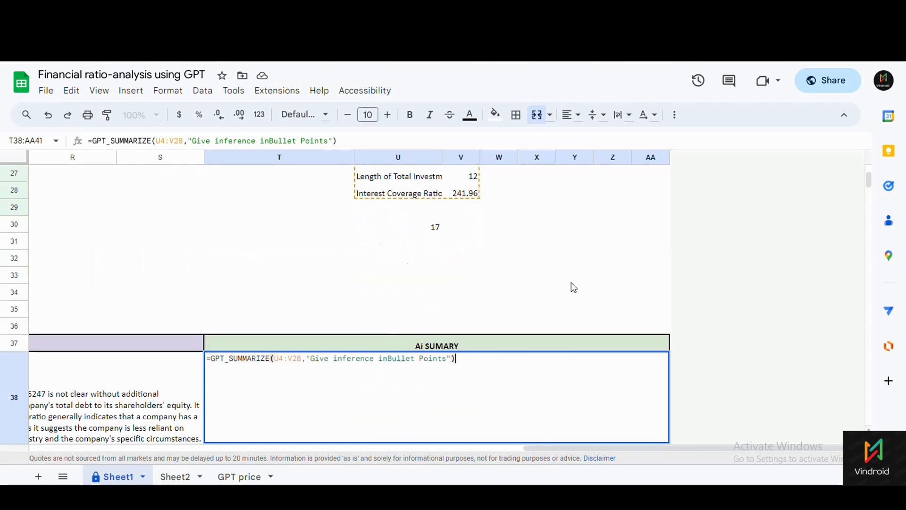
scroll(555, 288, "up", 2)
scroll(555, 289, "up", 6)
left_click(600, 281)
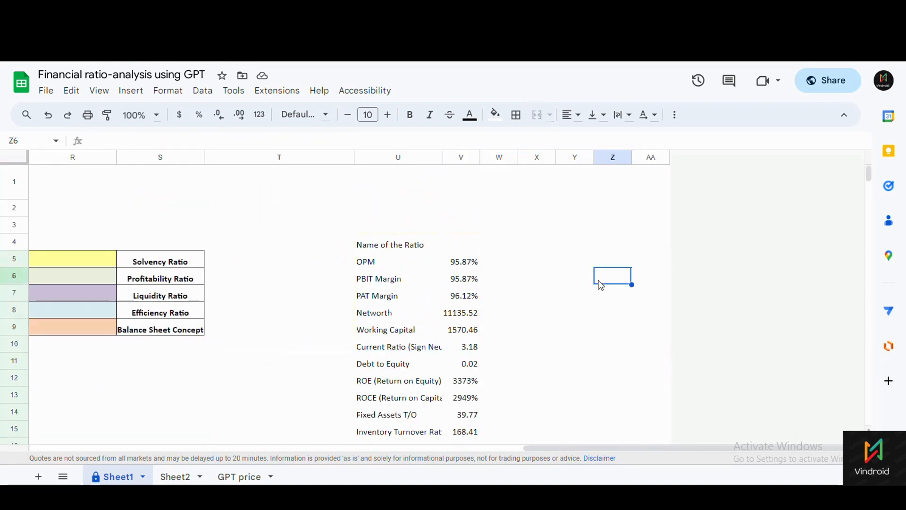
scroll(429, 318, "down", 3)
scroll(384, 242, "up", 3)
Inspect the OPM entry (95.87%) in U5:V5 and the first six ratios listed below it.
left_click(367, 263)
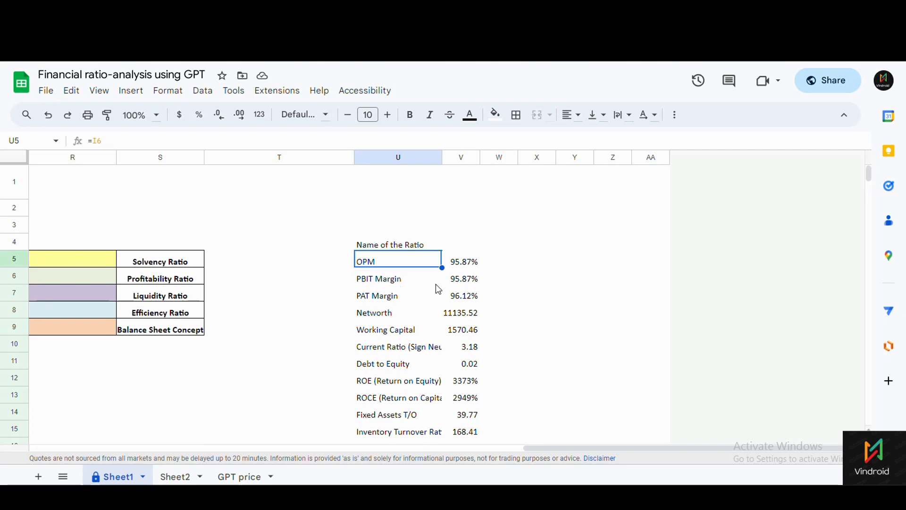
left_click(467, 262)
left_click(400, 265)
left_click_drag(402, 270, 461, 352)
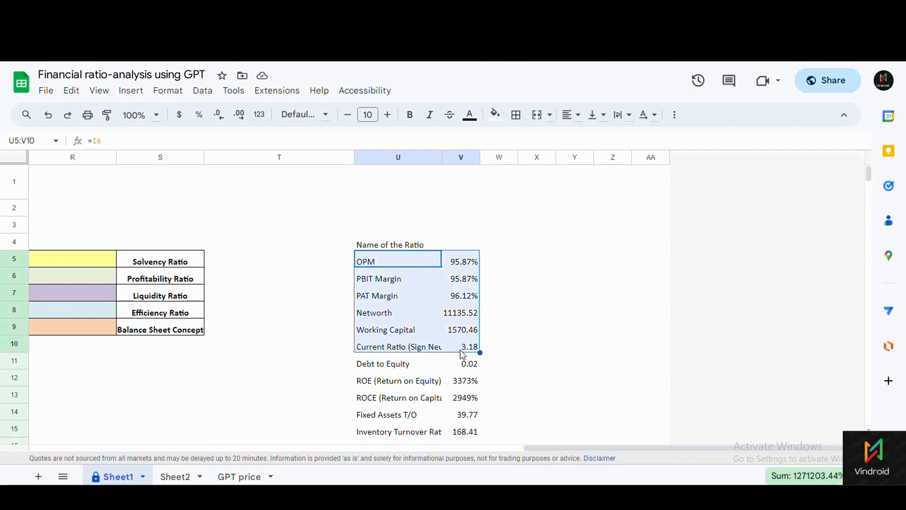
scroll(550, 449, "left", 5)
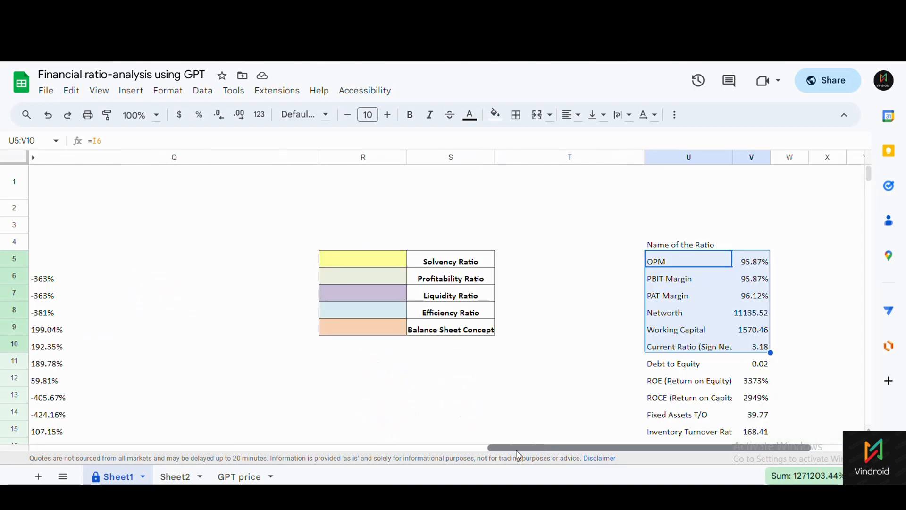
scroll(519, 454, "right", 5)
left_click(378, 263)
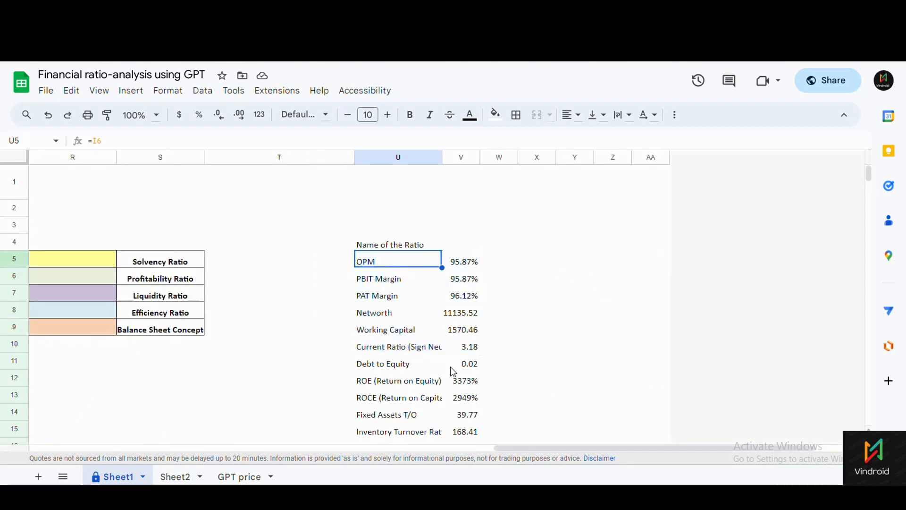
left_click_drag(527, 451, 286, 452)
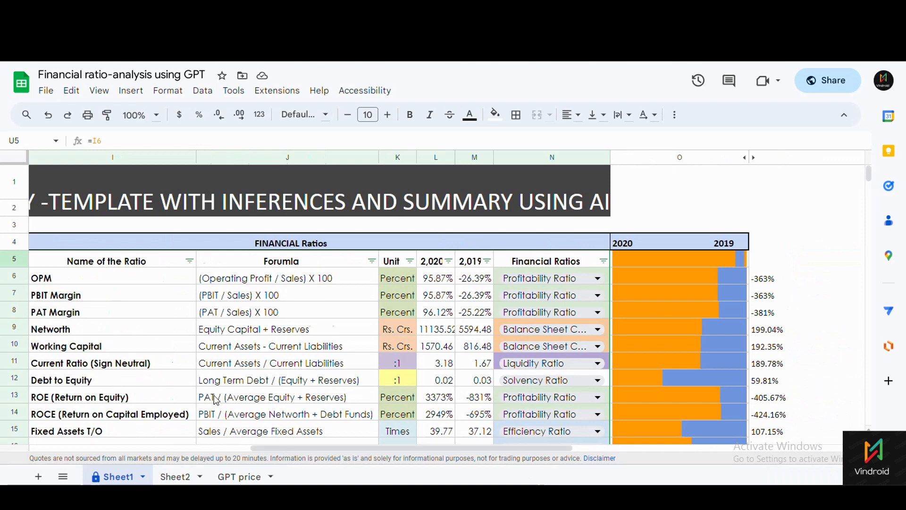
Trace the OPM value back to its source row I6 in the main ratio table.
left_click(105, 277)
left_click_drag(407, 449, 680, 452)
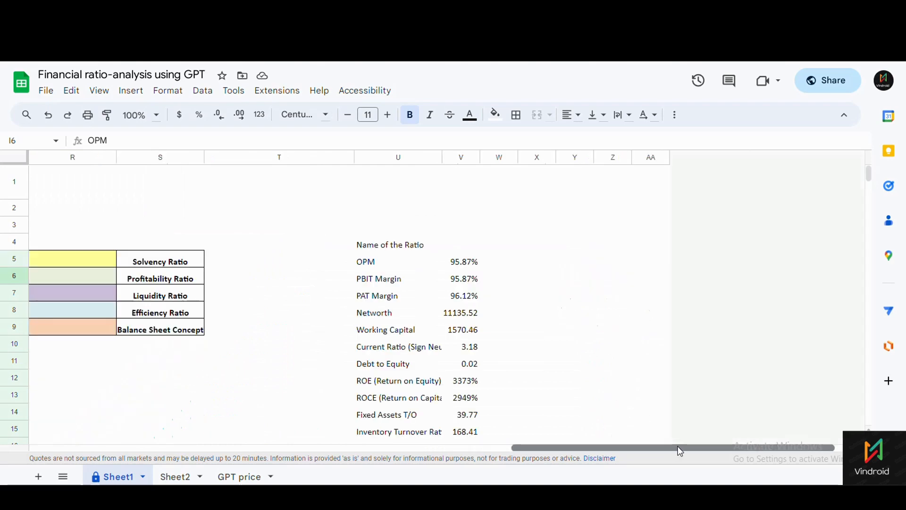
left_click(465, 263)
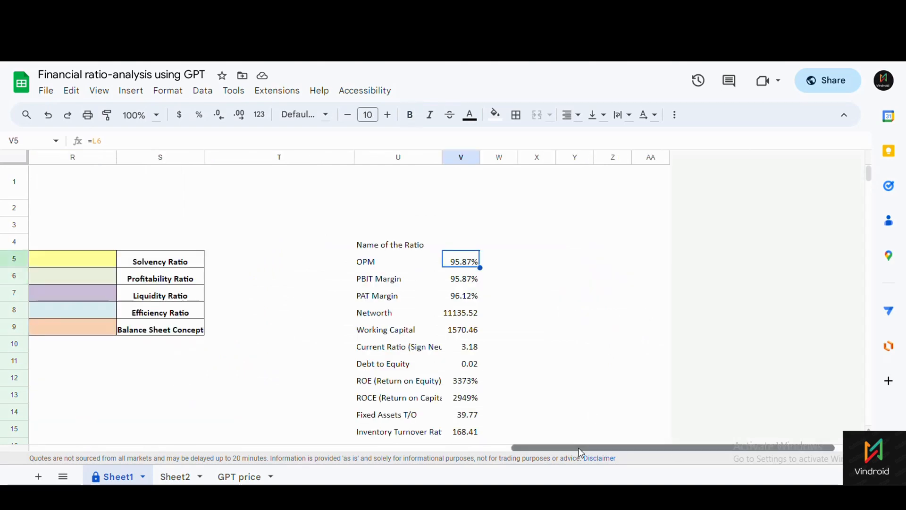
left_click_drag(581, 454, 379, 446)
left_click(270, 281)
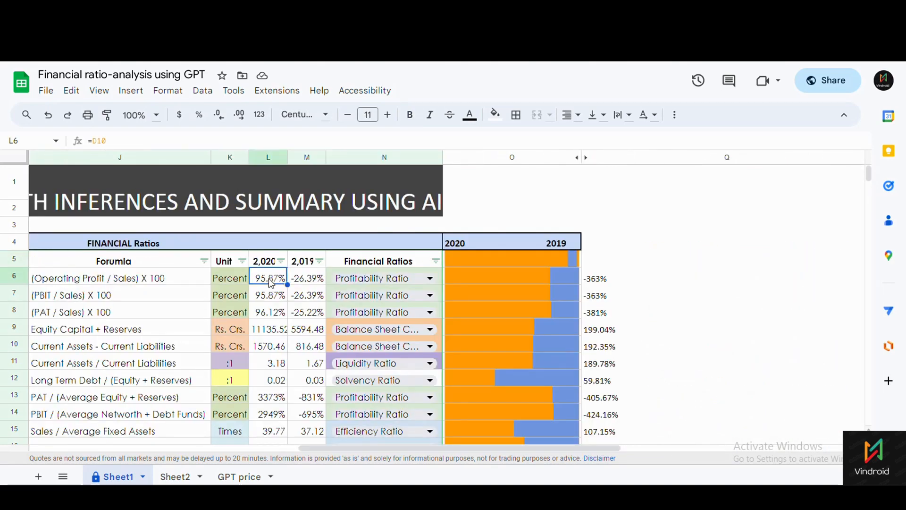
left_click_drag(493, 448, 732, 460)
scroll(466, 335, "down", 5)
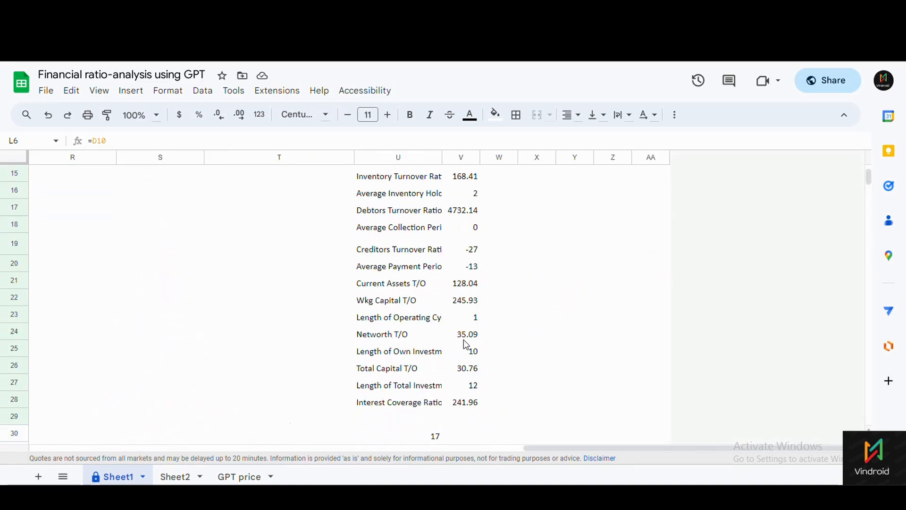
scroll(415, 248, "up", 4)
Review the OPM name and value formulas and extend the OPM value down the list.
left_click(449, 230)
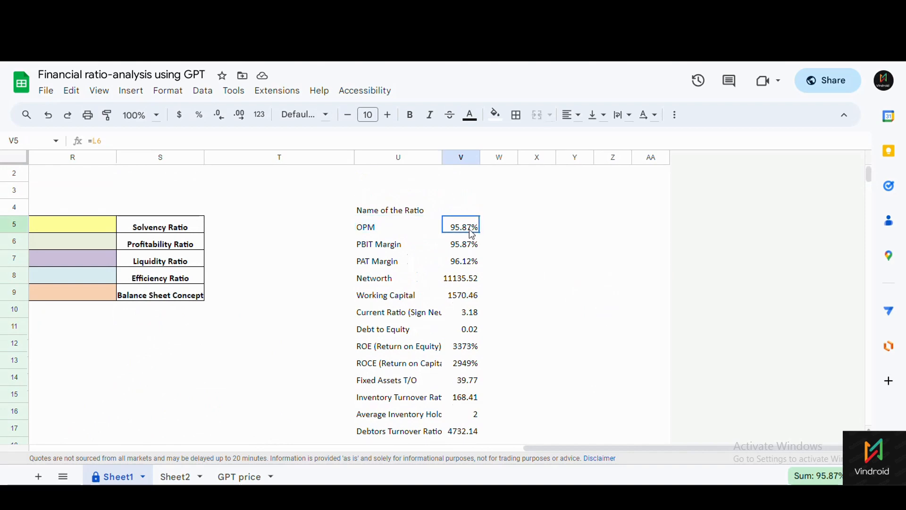
left_click(408, 228)
left_click(456, 226)
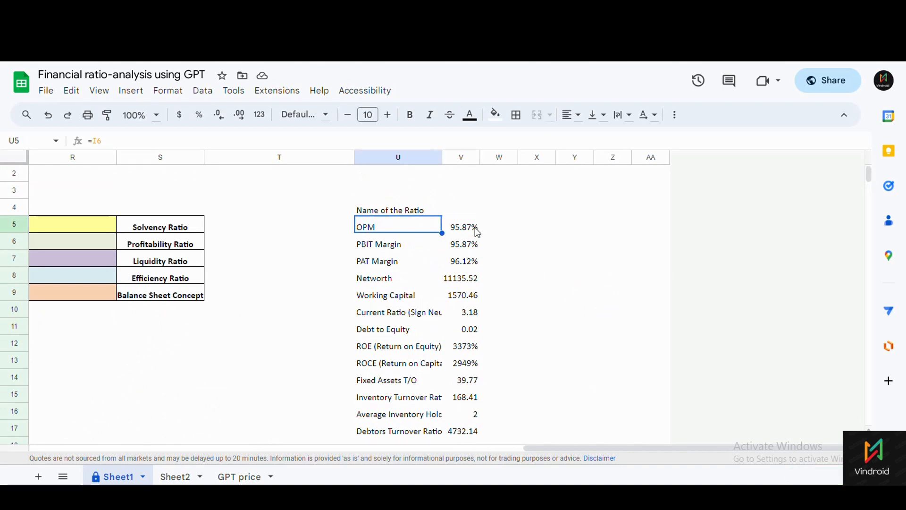
left_click_drag(481, 235, 472, 293)
scroll(512, 342, "down", 10)
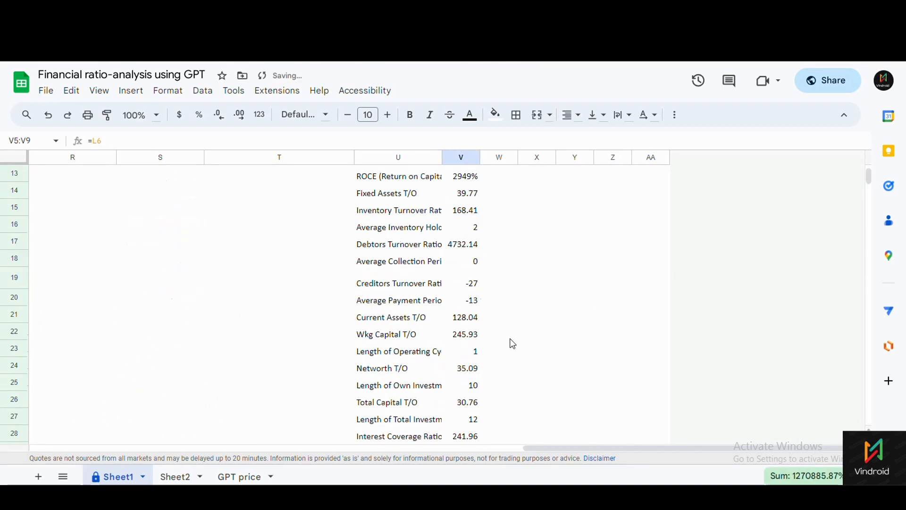
scroll(515, 358, "up", 5)
Recommit T38's =GPT_SUMMARIZE(U4:V28,"Give inference inBullet Points") to regenerate the bullets.
left_click(222, 254)
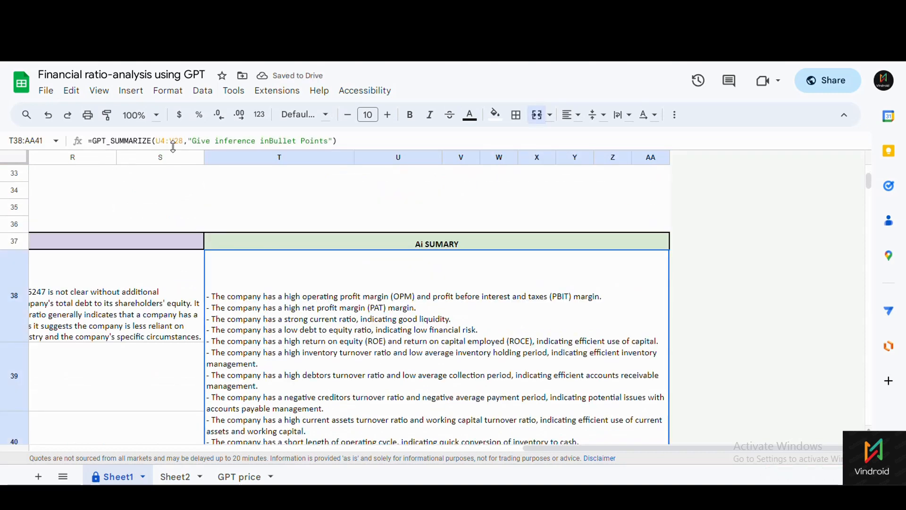
scroll(271, 220, "up", 8)
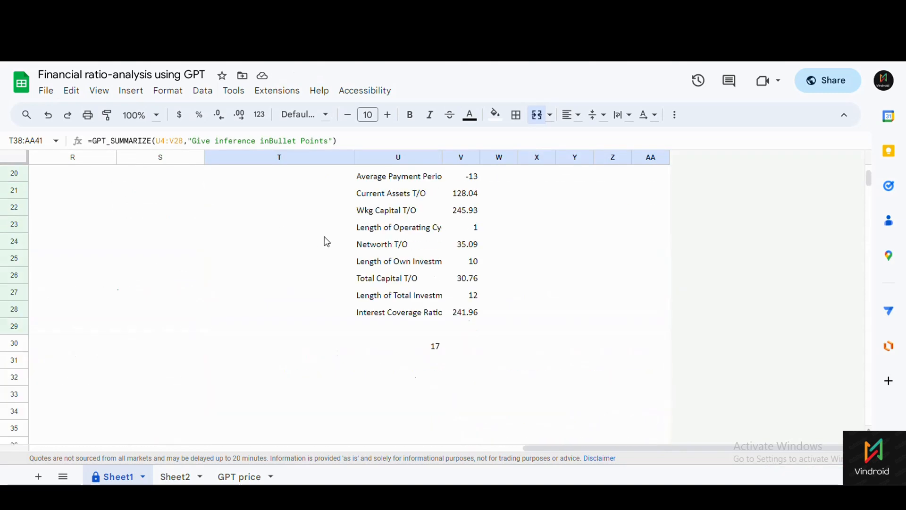
scroll(419, 229, "down", 2)
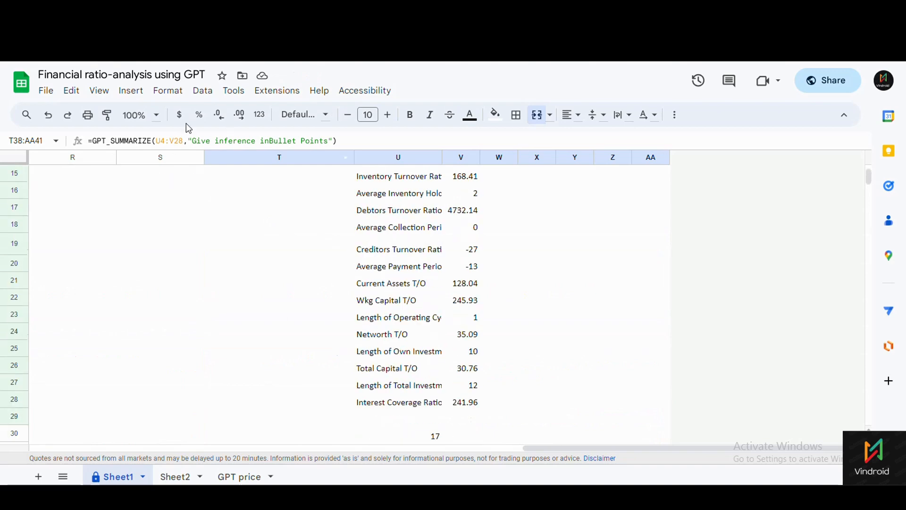
left_click(211, 141)
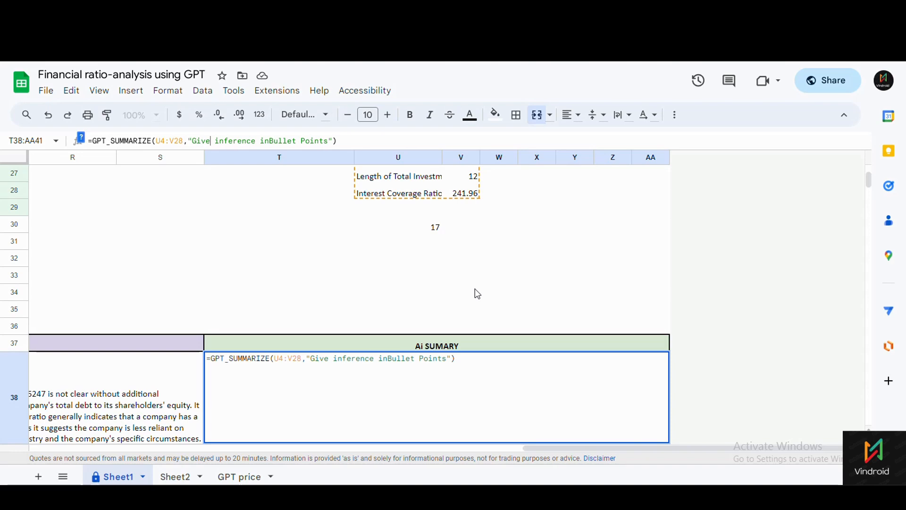
left_click(638, 307)
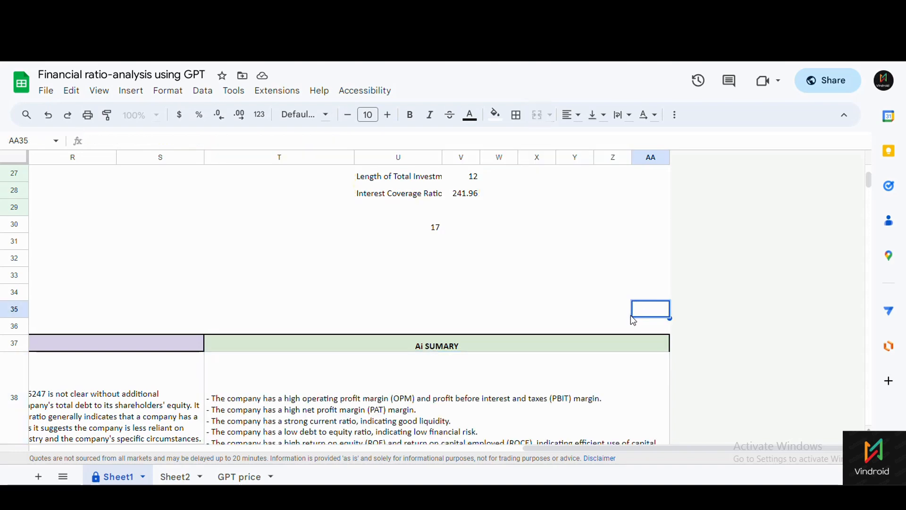
scroll(634, 320, "down", 3)
left_click(274, 338)
scroll(308, 383, "down", 3)
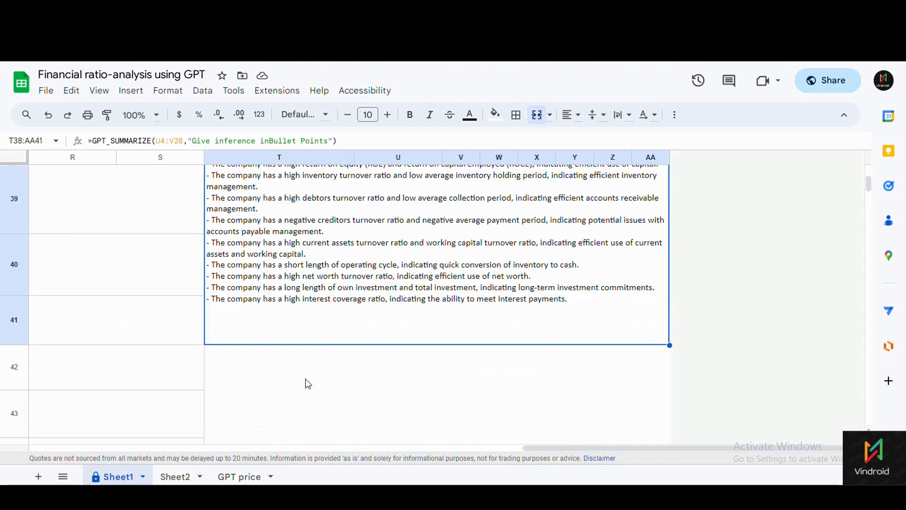
scroll(308, 373, "up", 10)
scroll(409, 317, "down", 10)
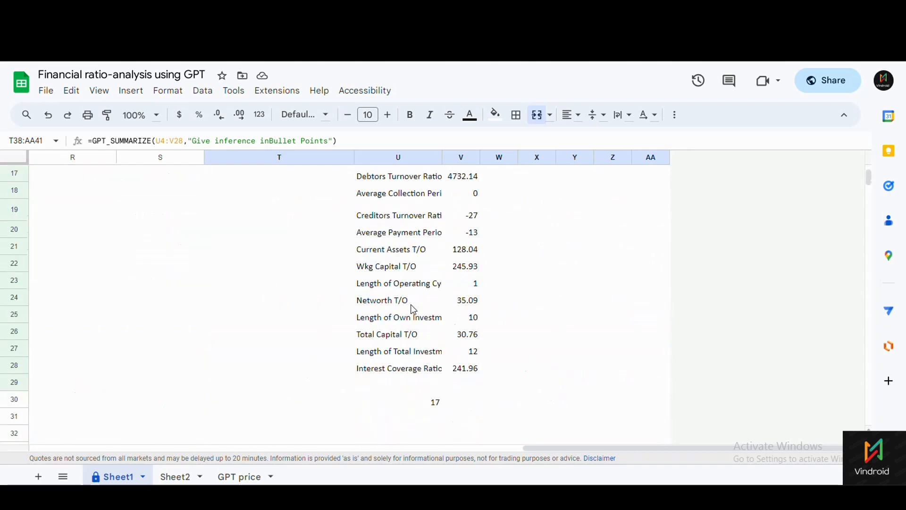
scroll(406, 324, "up", 2)
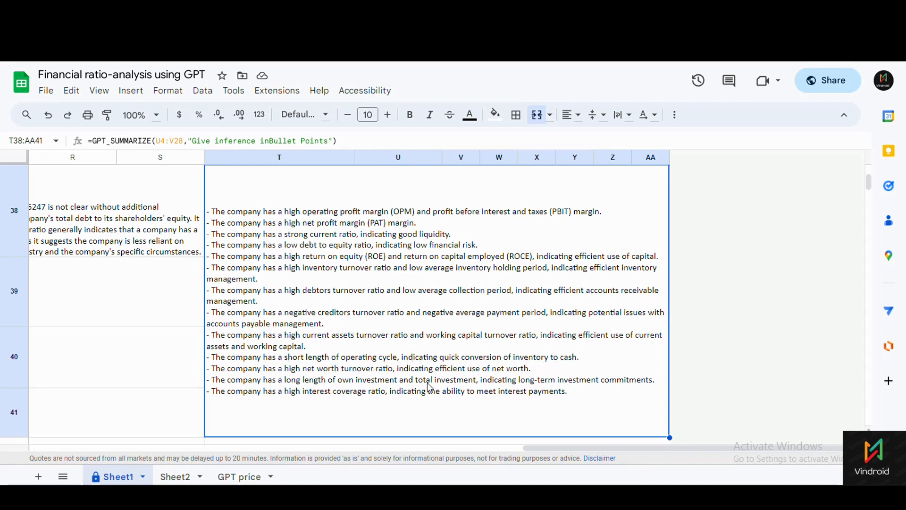
scroll(323, 354, "up", 4)
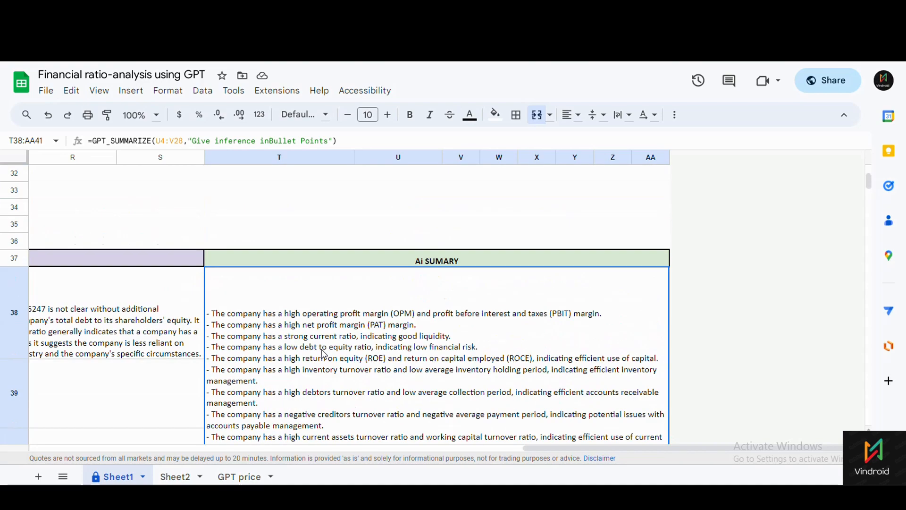
scroll(324, 355, "down", 2)
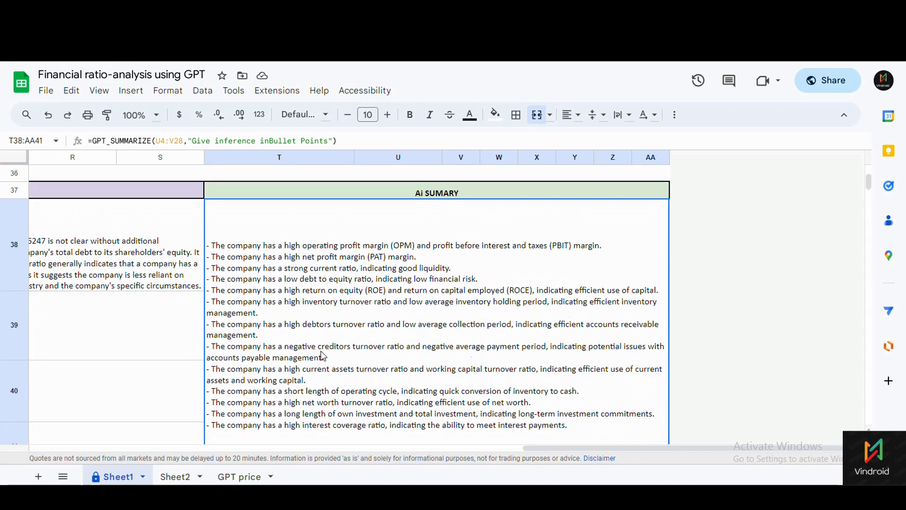
scroll(323, 355, "up", 2)
scroll(323, 355, "down", 3)
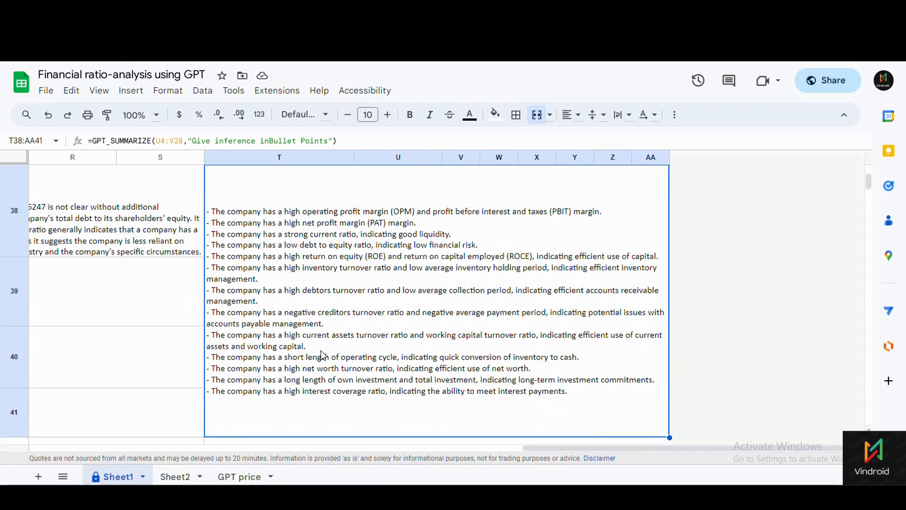
scroll(323, 355, "up", 2)
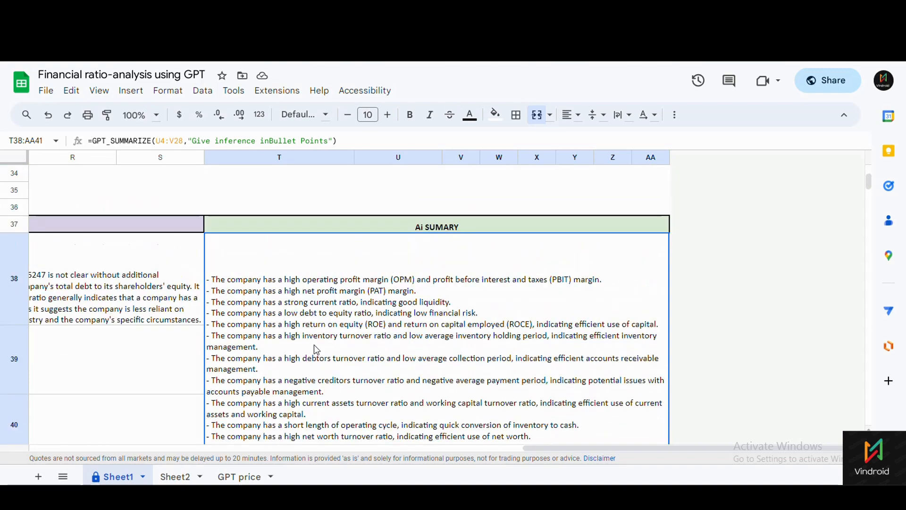
scroll(314, 353, "up", 11)
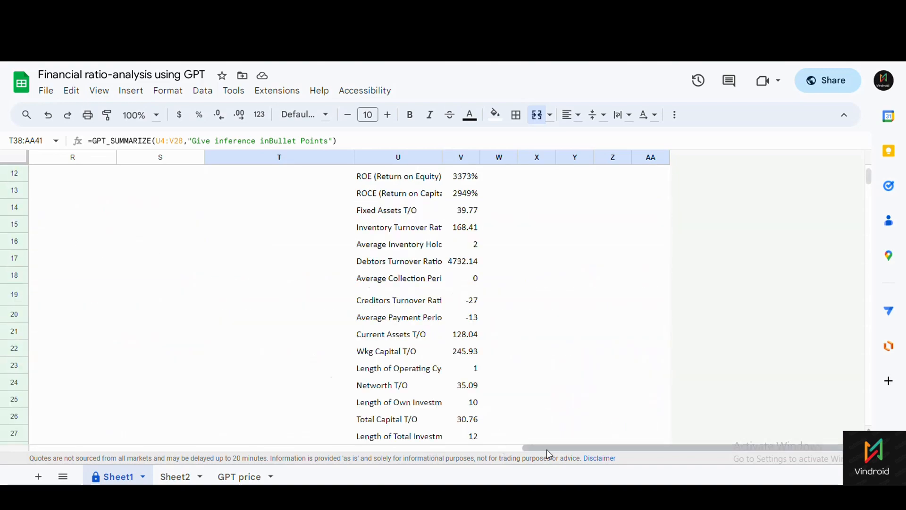
left_click_drag(549, 454, 55, 457)
scroll(237, 351, "up", 5)
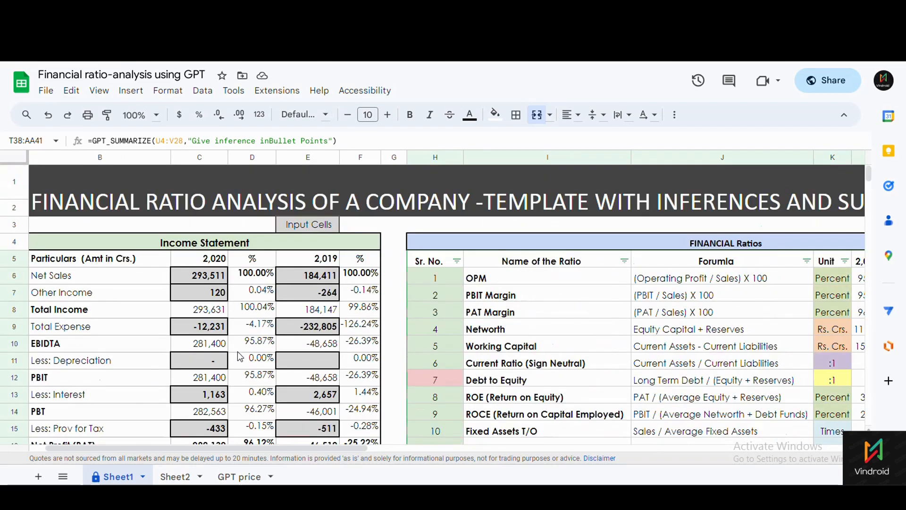
scroll(237, 355, "down", 7)
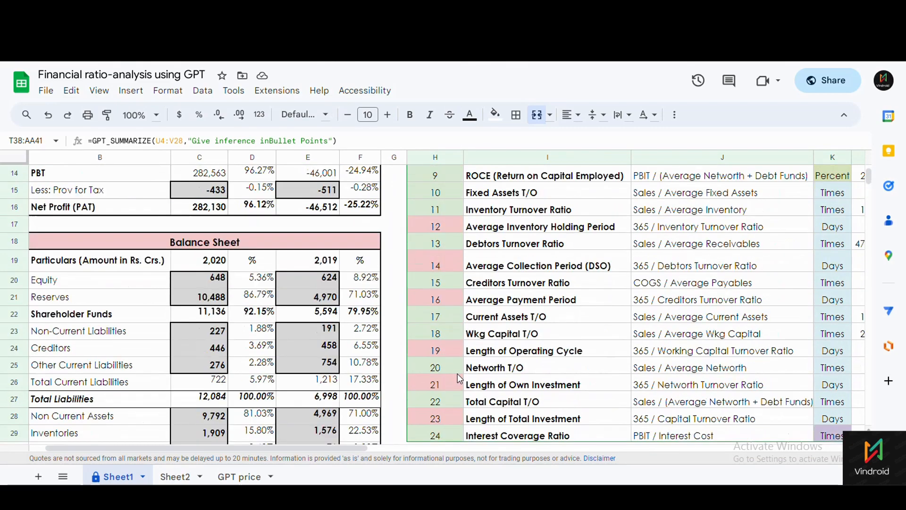
scroll(458, 373, "down", 4)
scroll(456, 375, "up", 9)
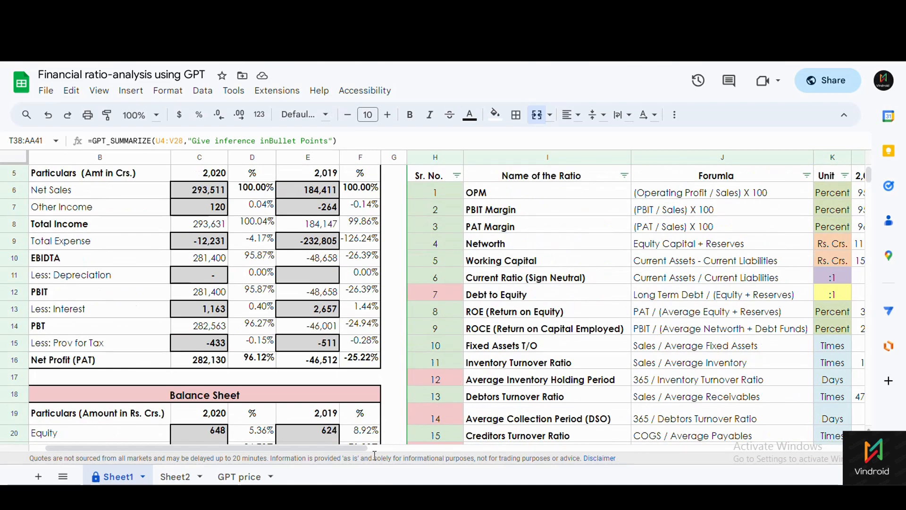
left_click_drag(375, 451, 692, 472)
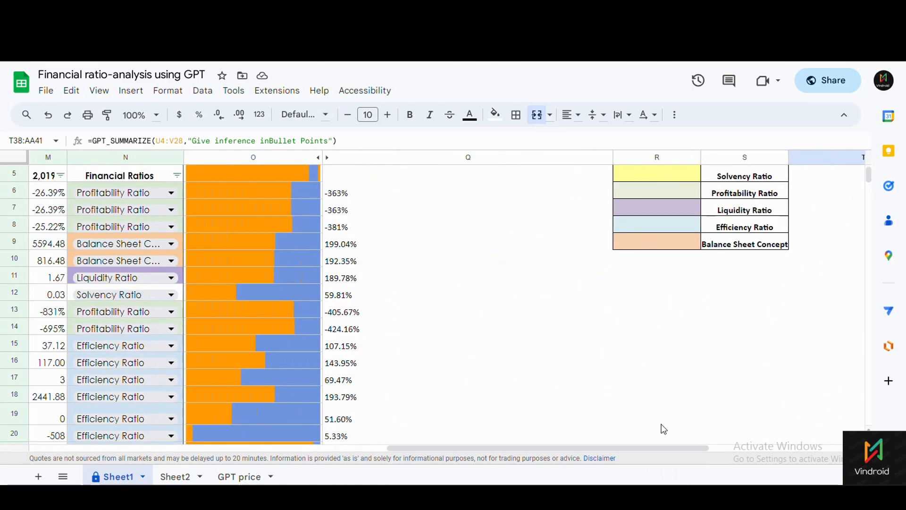
scroll(222, 274, "up", 2)
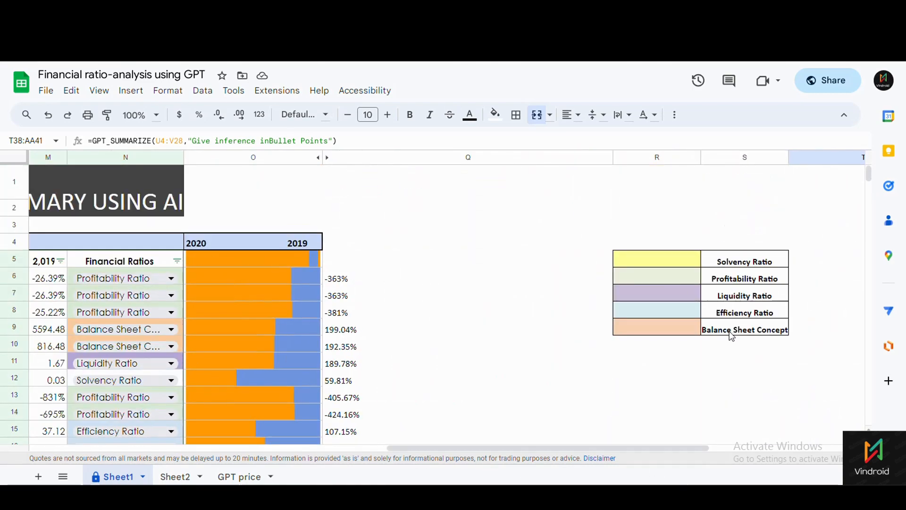
scroll(732, 335, "down", 12)
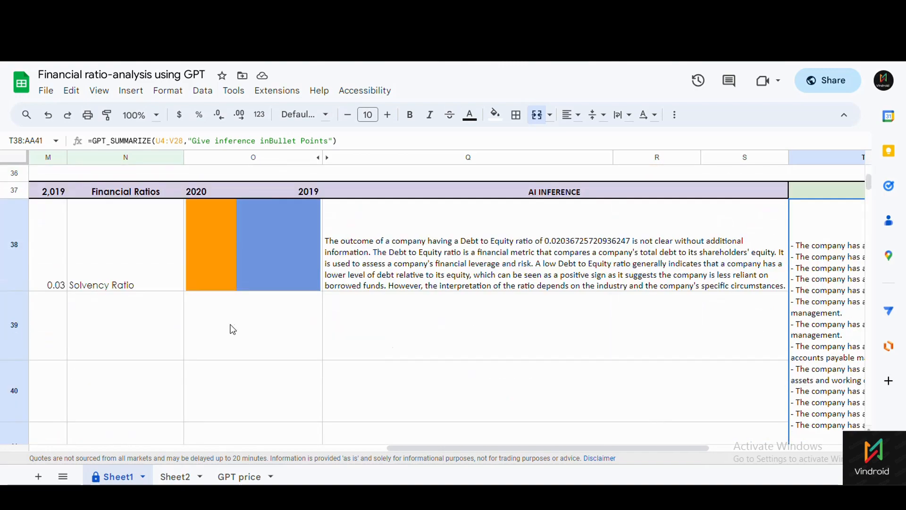
mouse_move(397, 448)
left_mouse_down()
mouse_move(217, 435)
mouse_move(402, 447)
left_mouse_up()
left_click(373, 267)
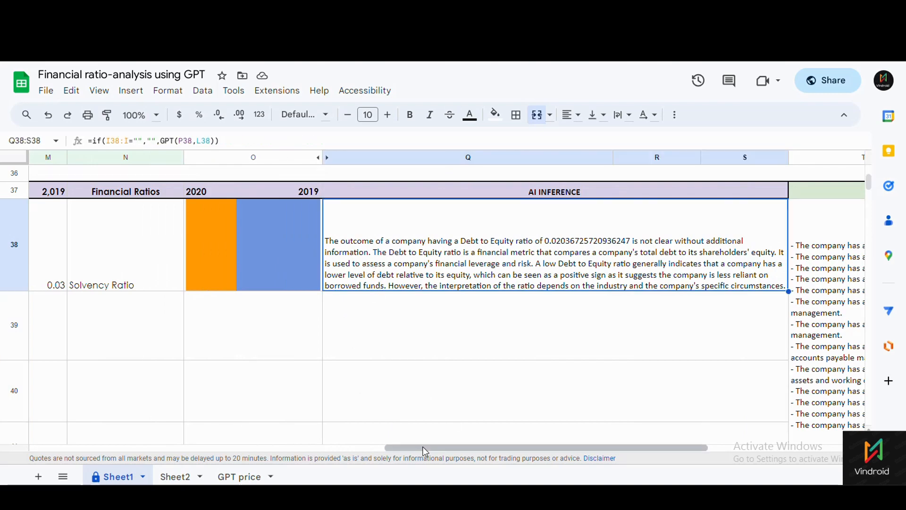
left_click_drag(433, 442, 585, 454)
left_click(526, 394)
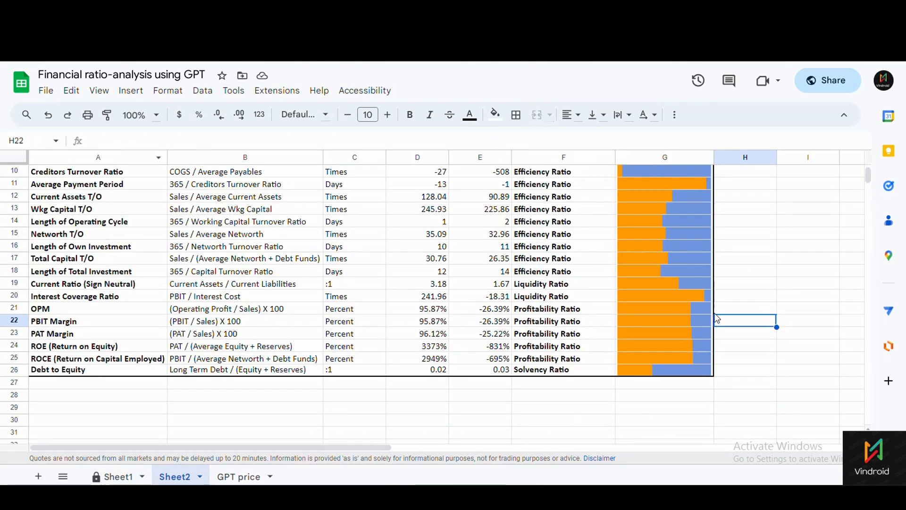
Scroll through Sheet2's sorted table to the Profitability Ratio rows showing ROE and ROCE.
scroll(578, 328, "up", 3)
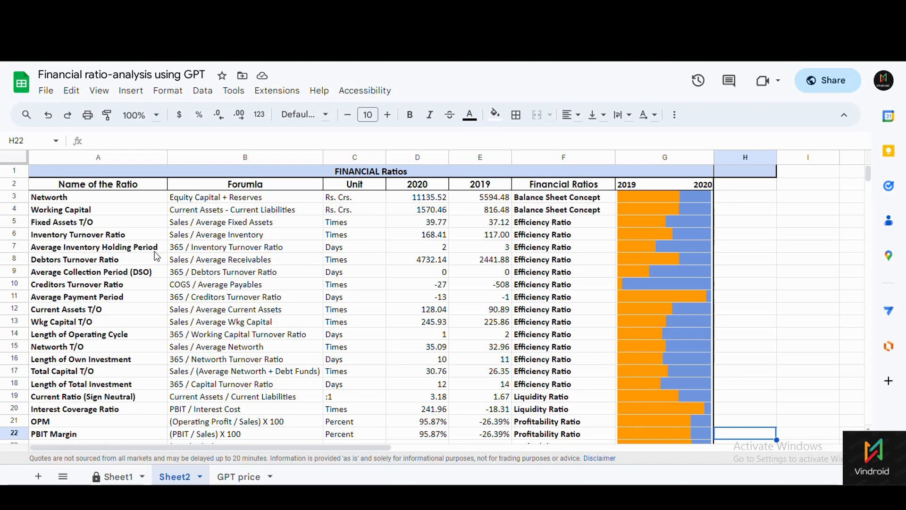
scroll(170, 266, "down", 3)
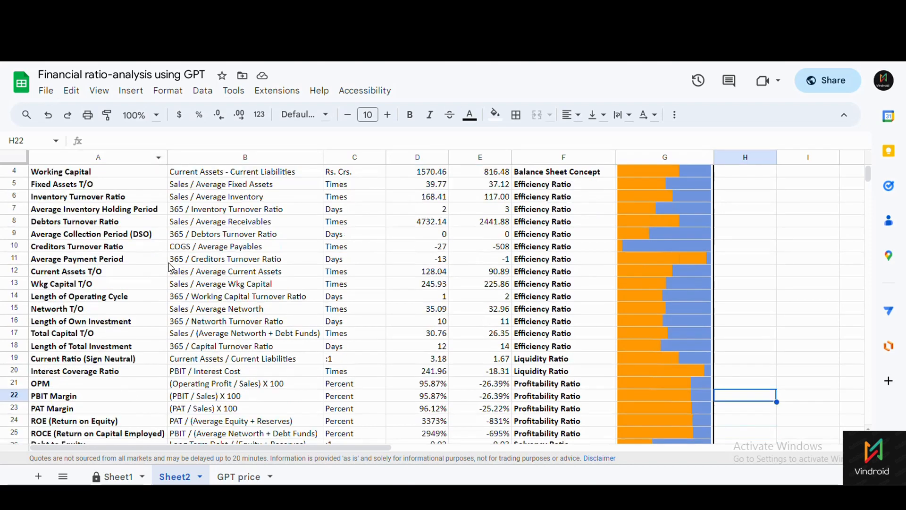
scroll(171, 270, "up", 3)
scroll(173, 274, "down", 2)
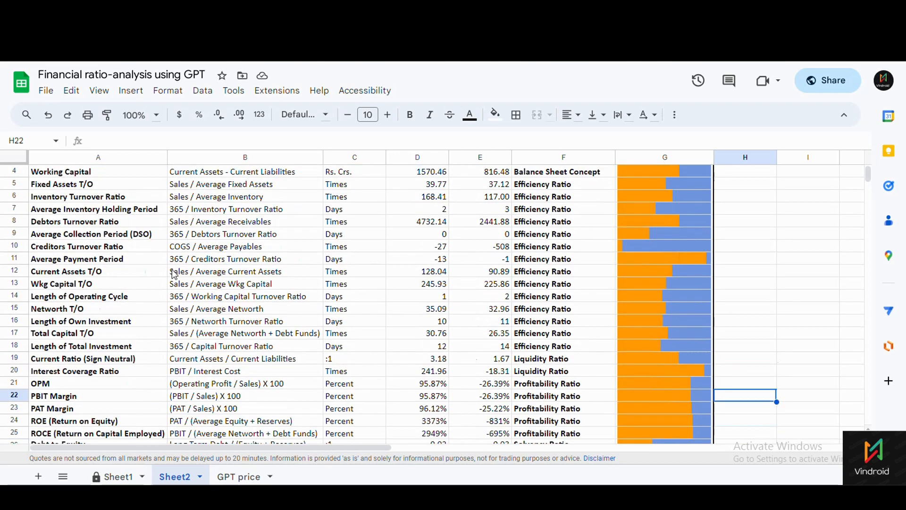